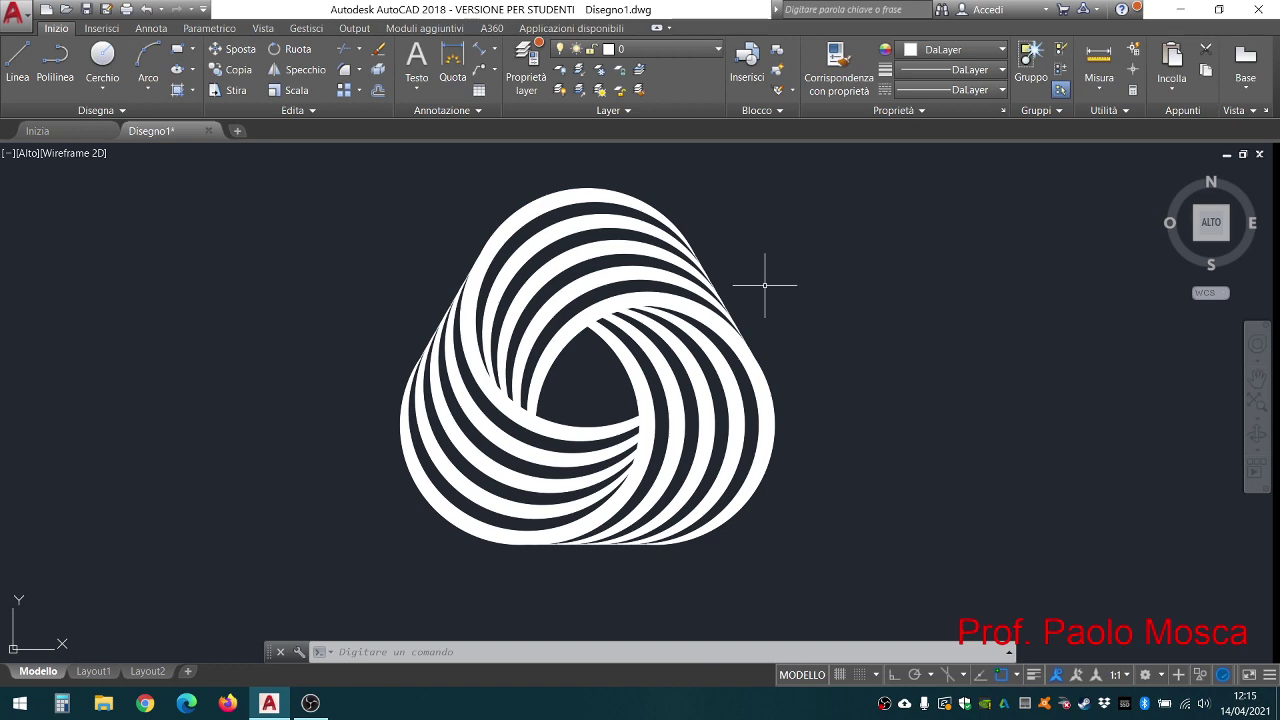
# Step: Pan the drawing so the reference logo moves to the left side of the screen
pyautogui.moveTo(776, 274); pyautogui.dragTo(421, 283, button='middle')
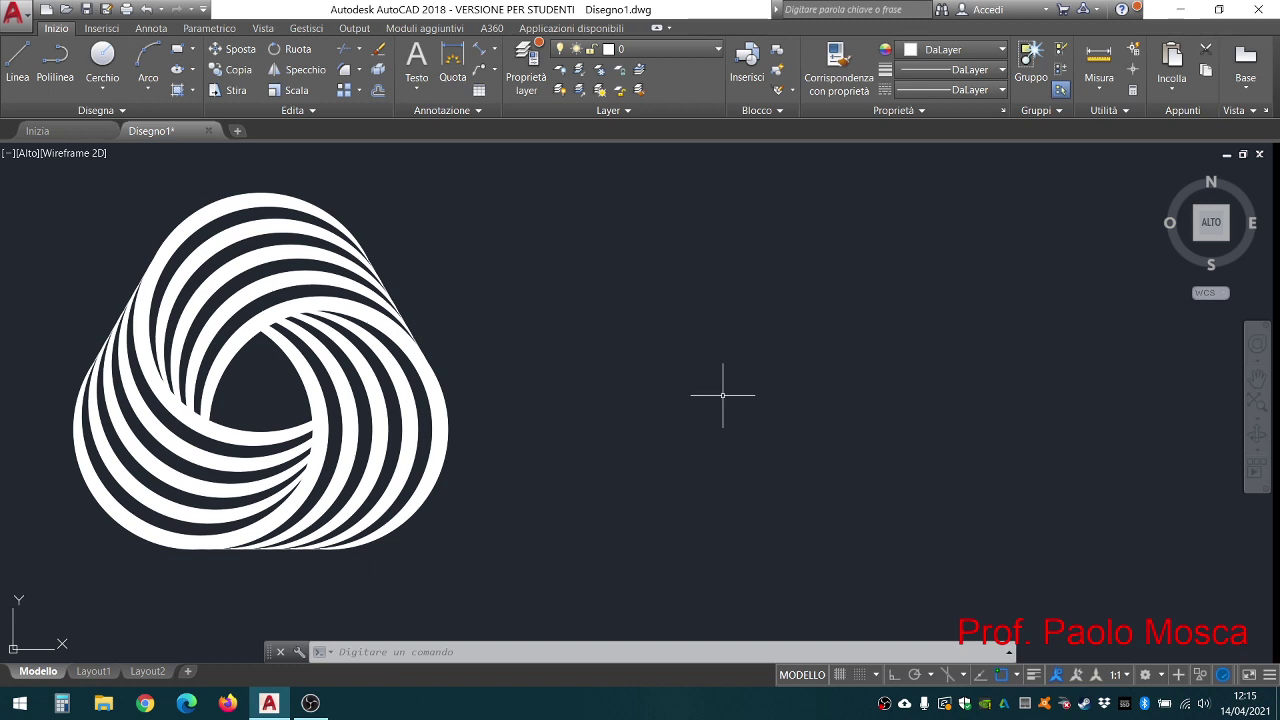
# Step: Draw a 45-unit horizontal base line with Ortho on, right of the logo
pyautogui.click(20, 70)
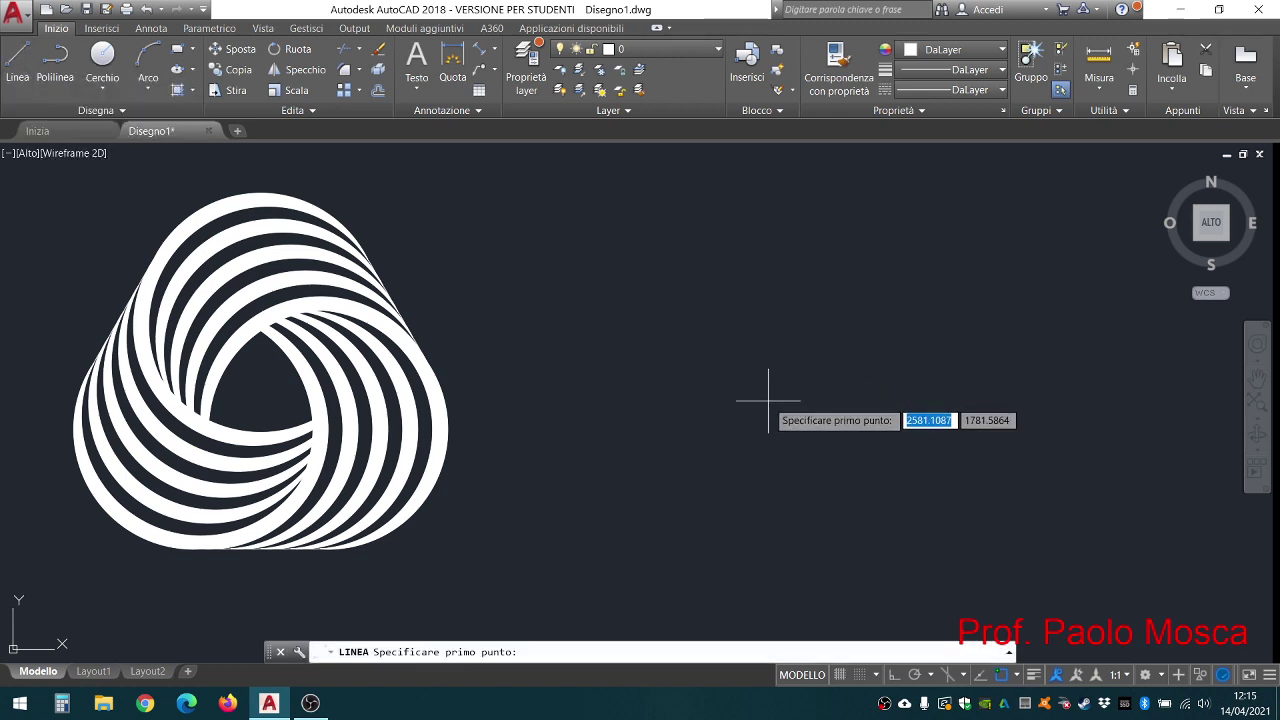
pyautogui.moveTo(770, 396)
pyautogui.mouseDown(button='middle')
pyautogui.moveTo(700, 385)
pyautogui.moveTo(666, 405)
pyautogui.mouseUp(button='middle')
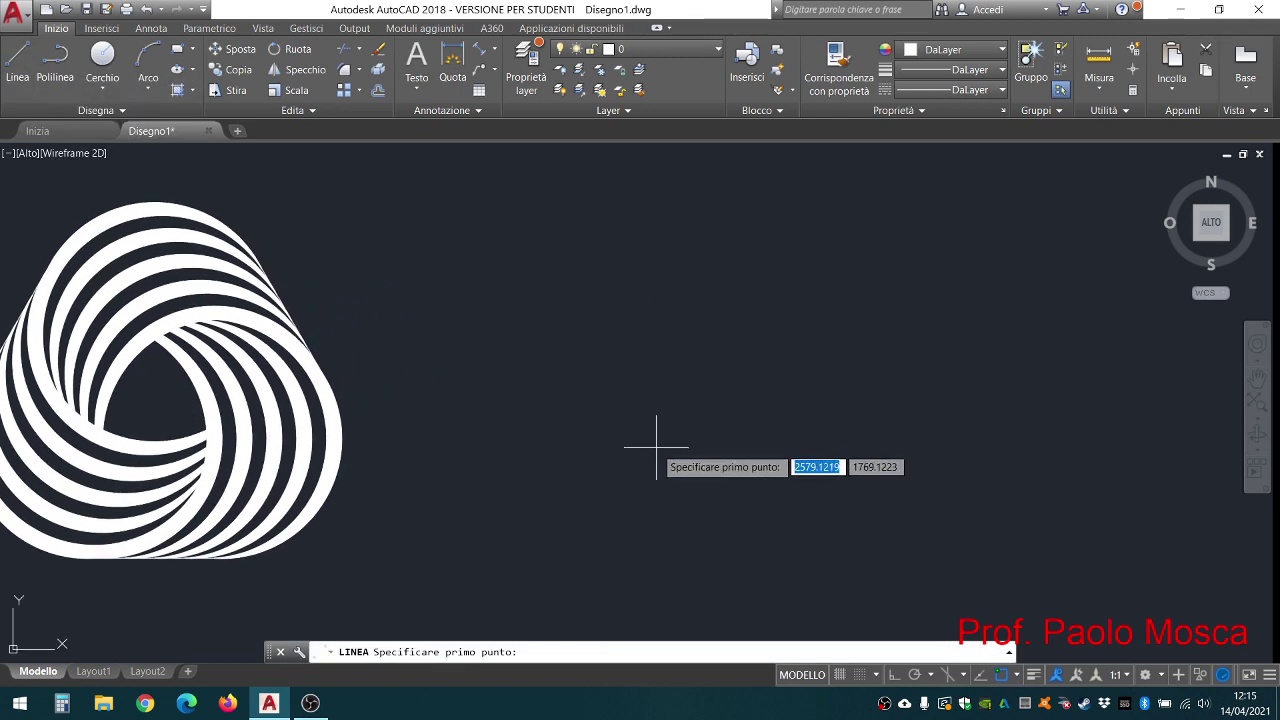
pyautogui.click(653, 441)
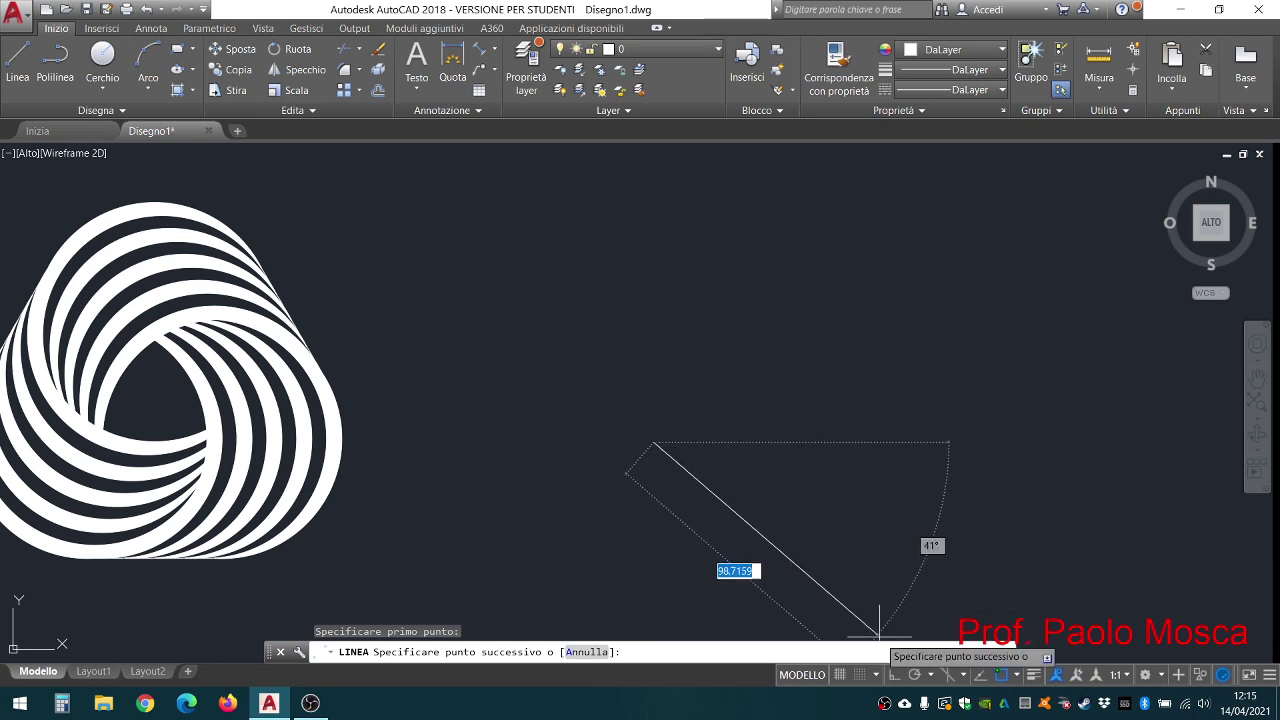
pyautogui.click(895, 677)
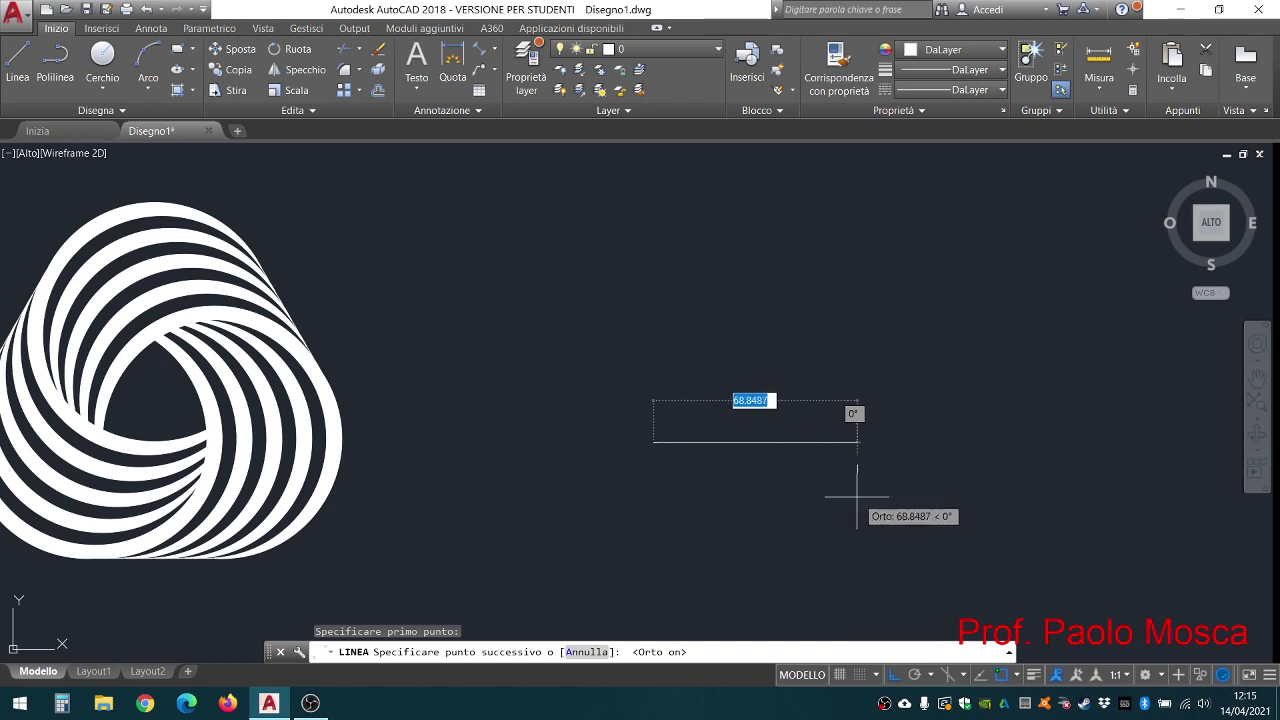
pyautogui.write('4')
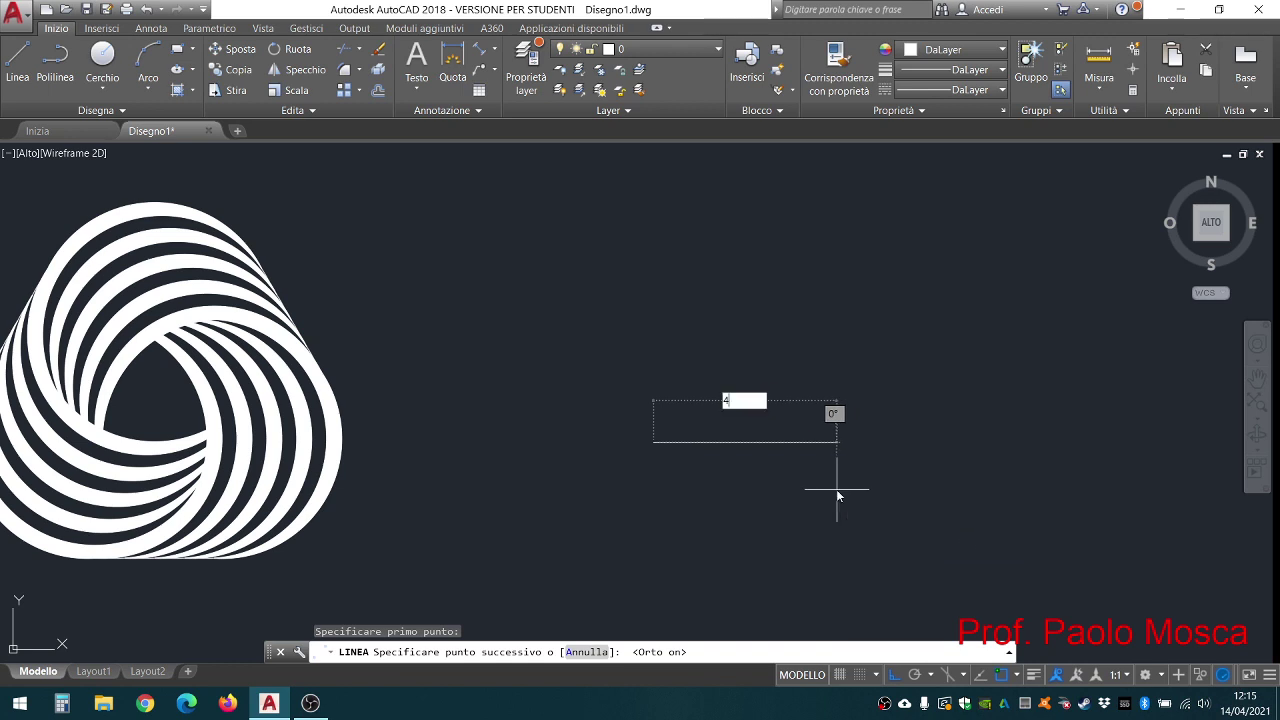
pyautogui.write('5')
pyautogui.press('Return')
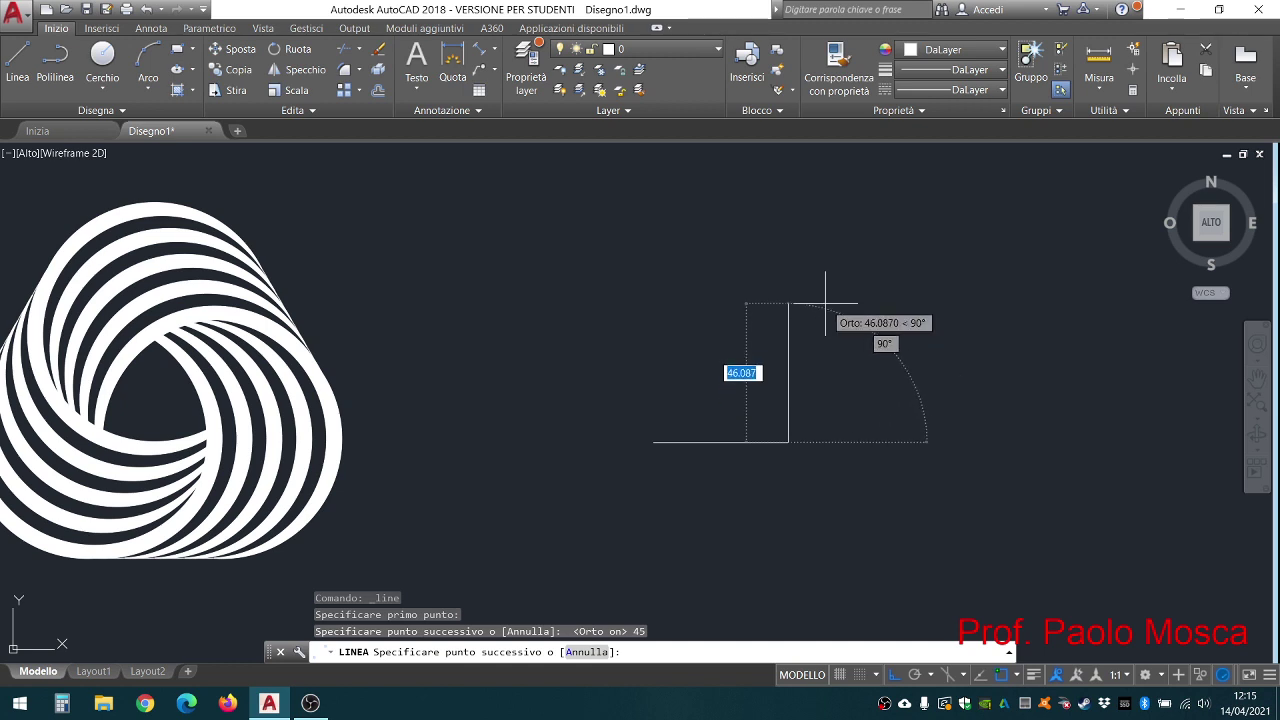
pyautogui.press('Escape')
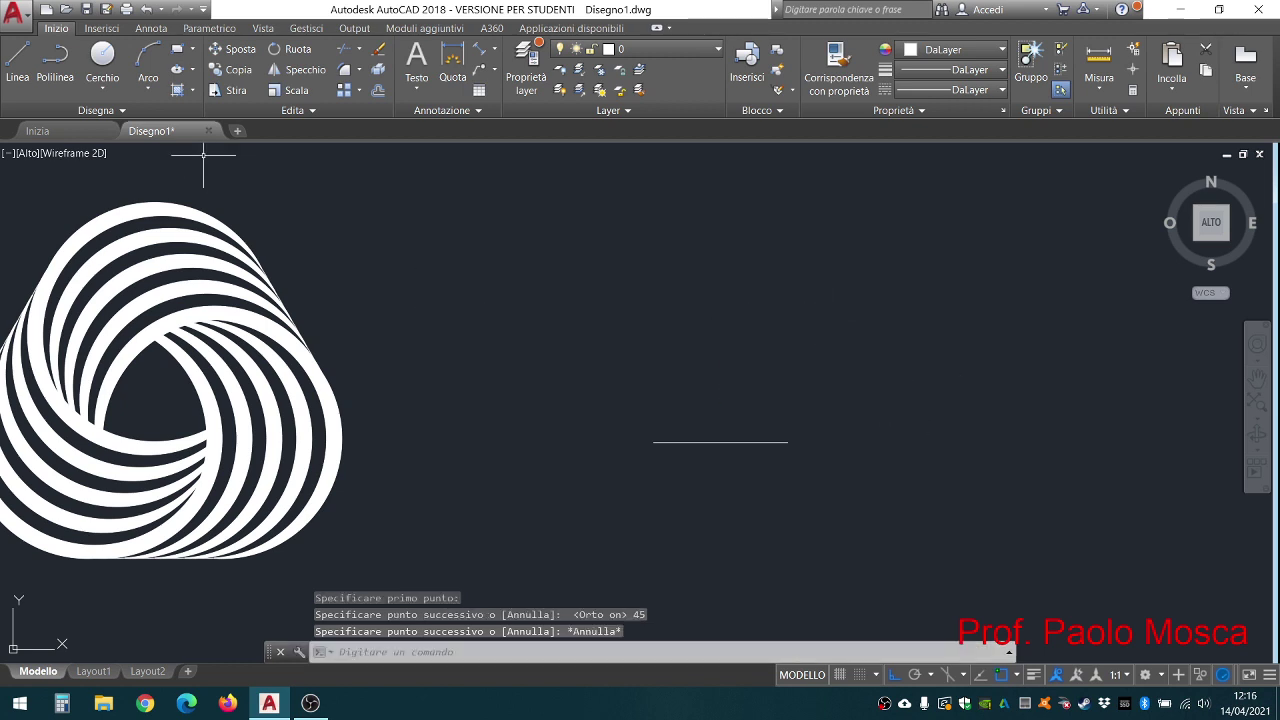
# Step: With Ortho off, draw a 45-unit side at 60° and close the equilateral triangle
pyautogui.click(17, 62)
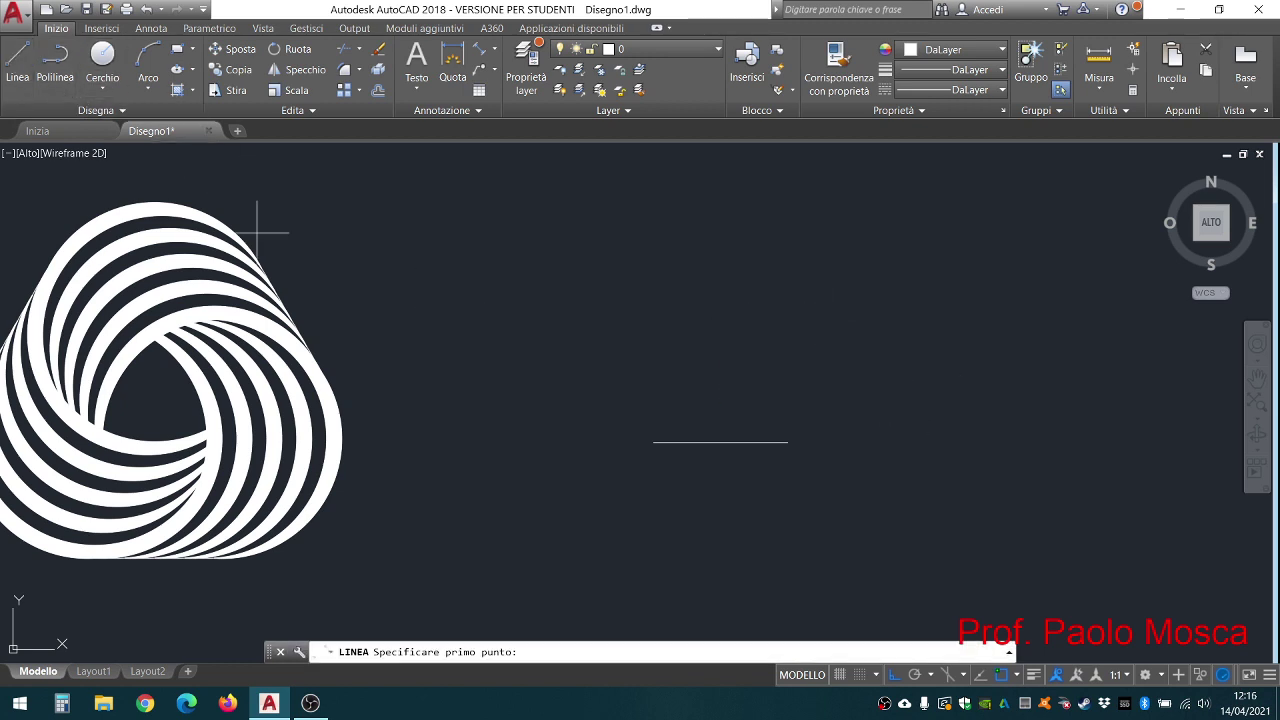
pyautogui.click(655, 442)
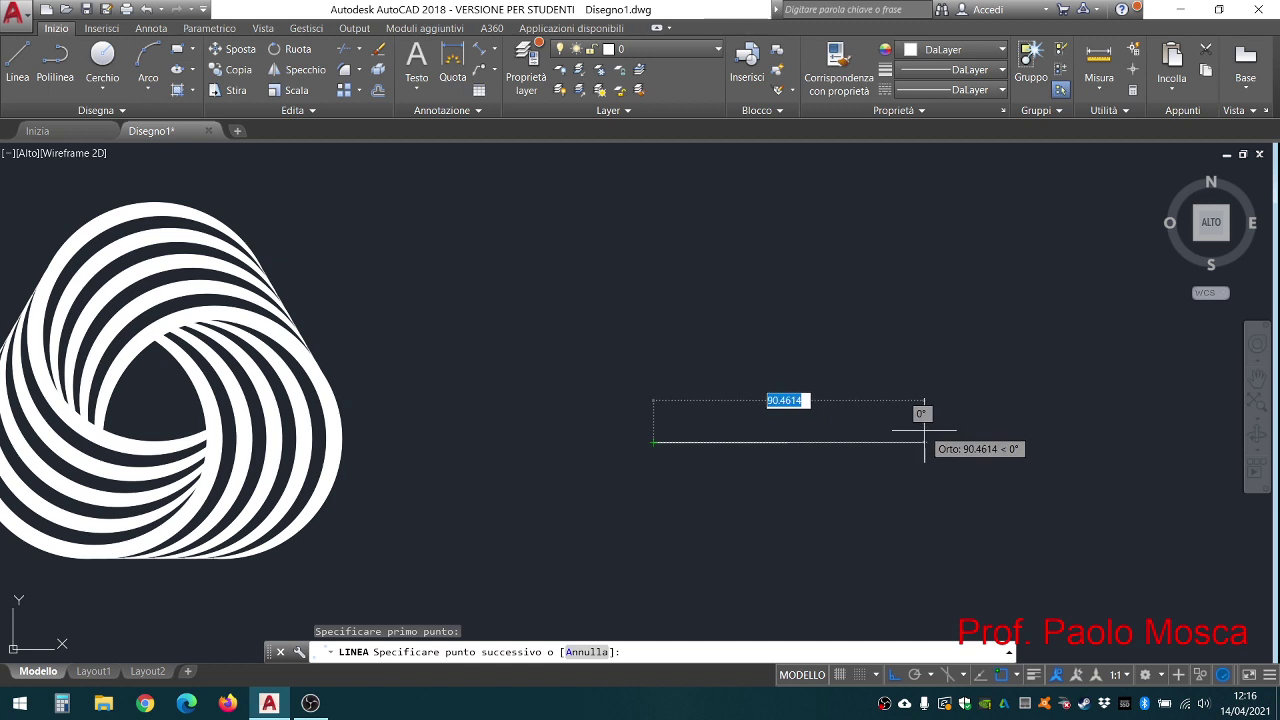
pyautogui.click(896, 676)
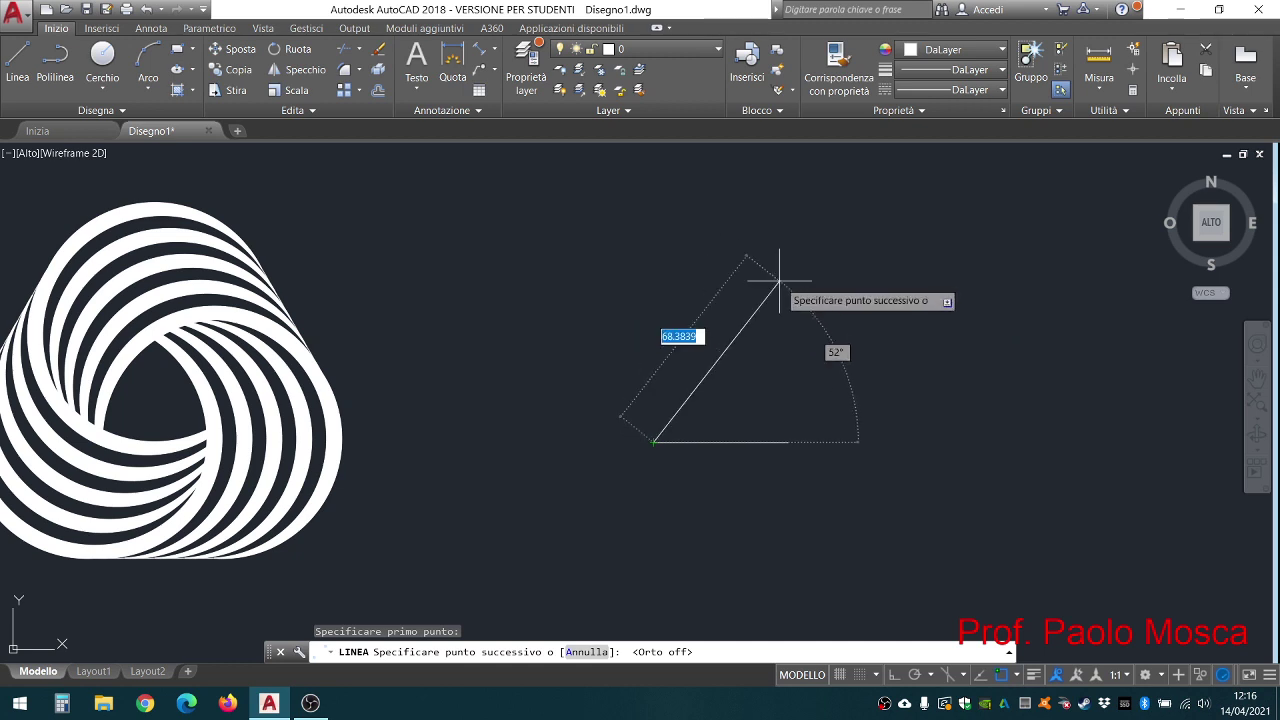
pyautogui.press('Tab')
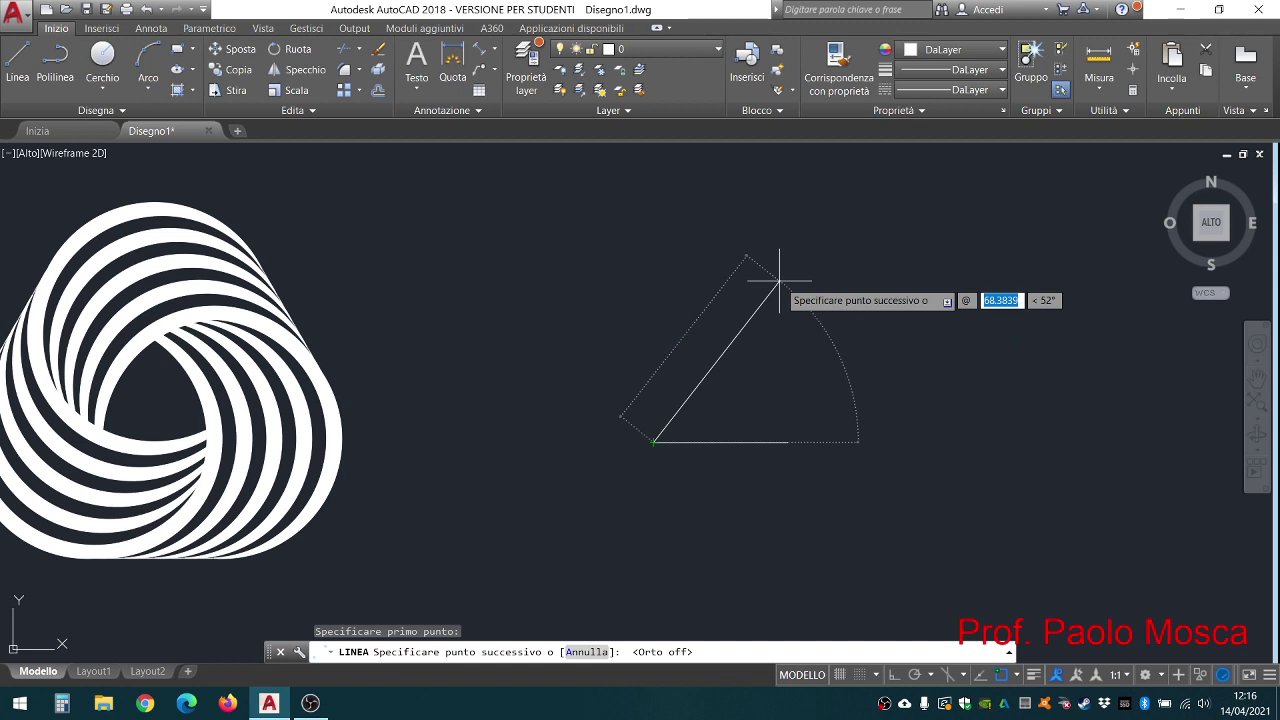
pyautogui.write('45')
pyautogui.press('Tab')
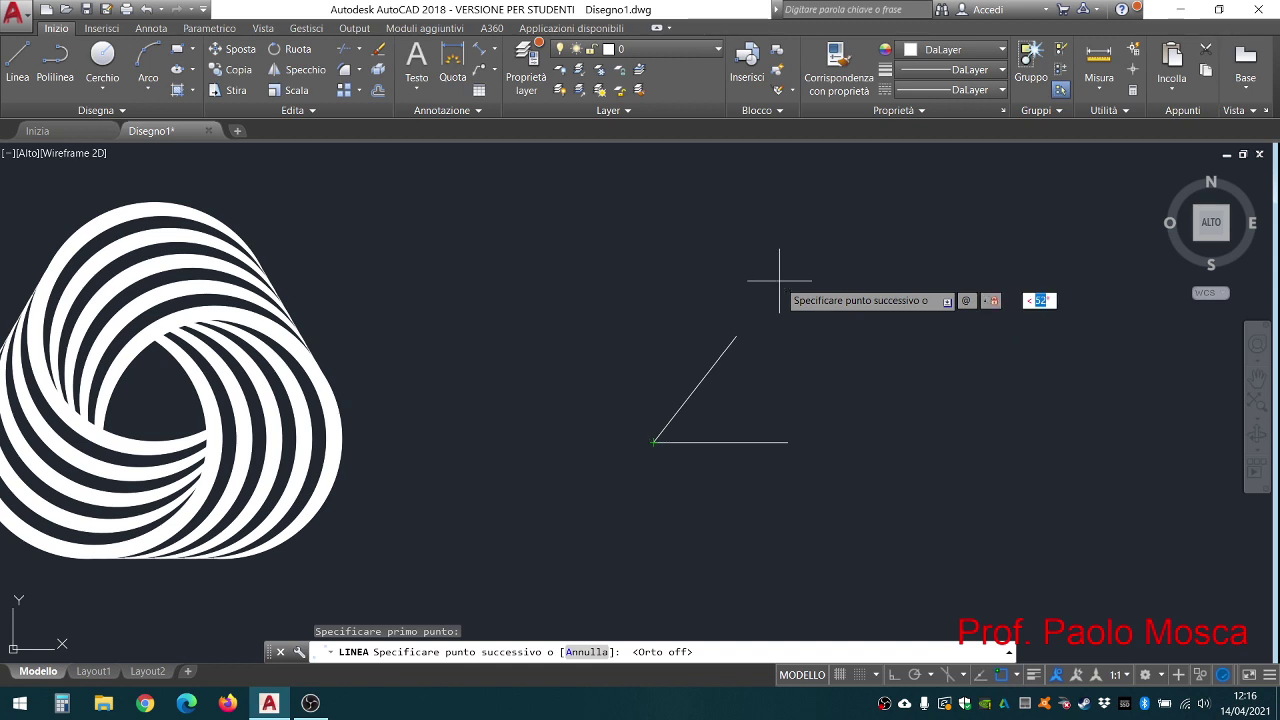
pyautogui.write('60')
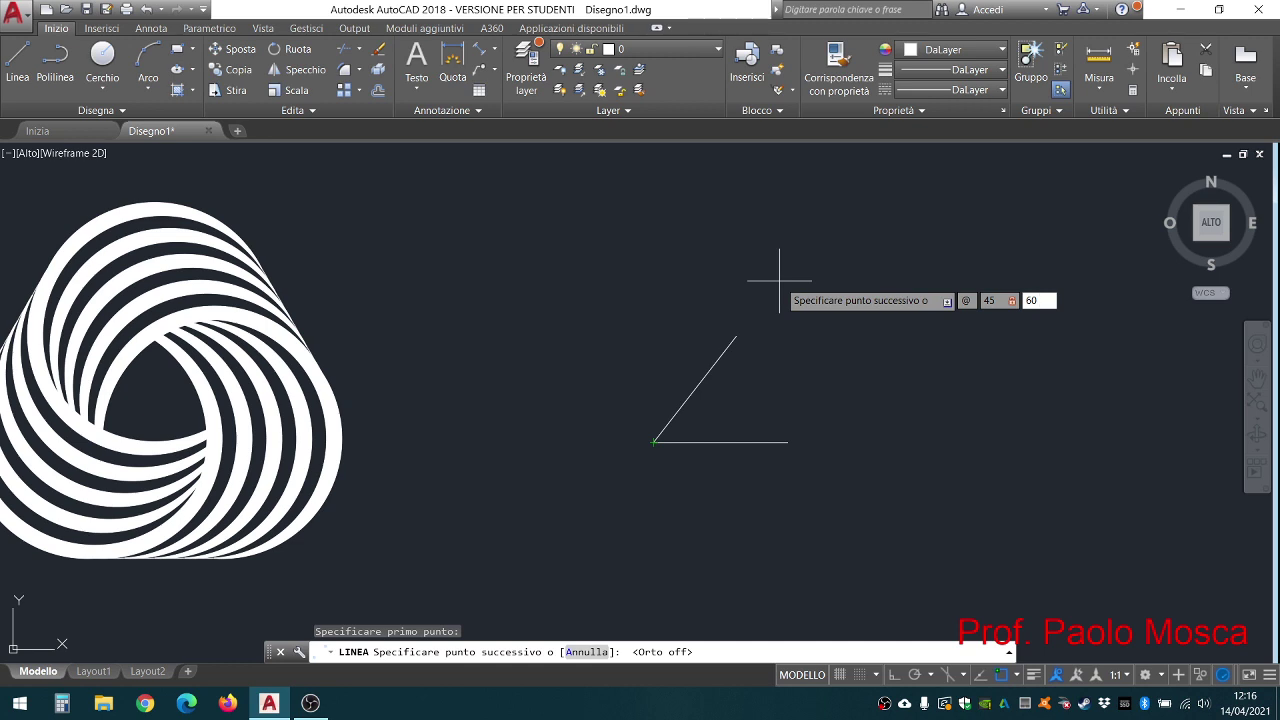
pyautogui.press('Return')
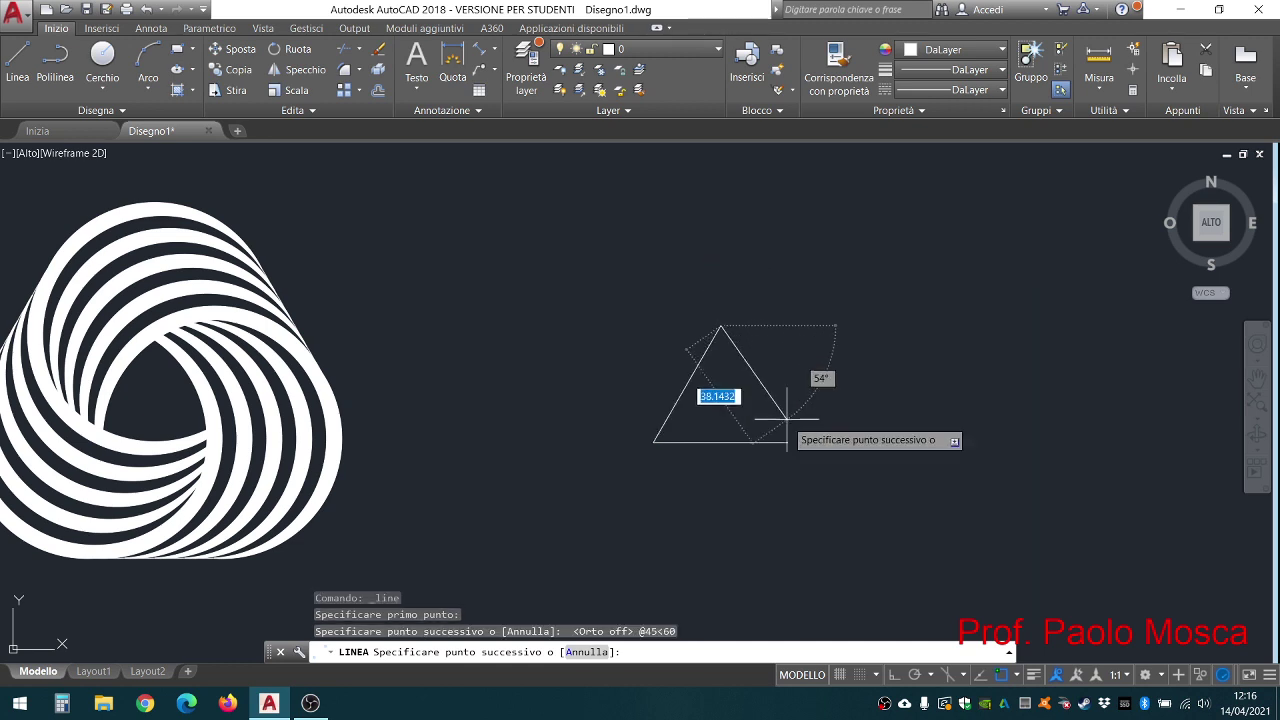
pyautogui.click(788, 441)
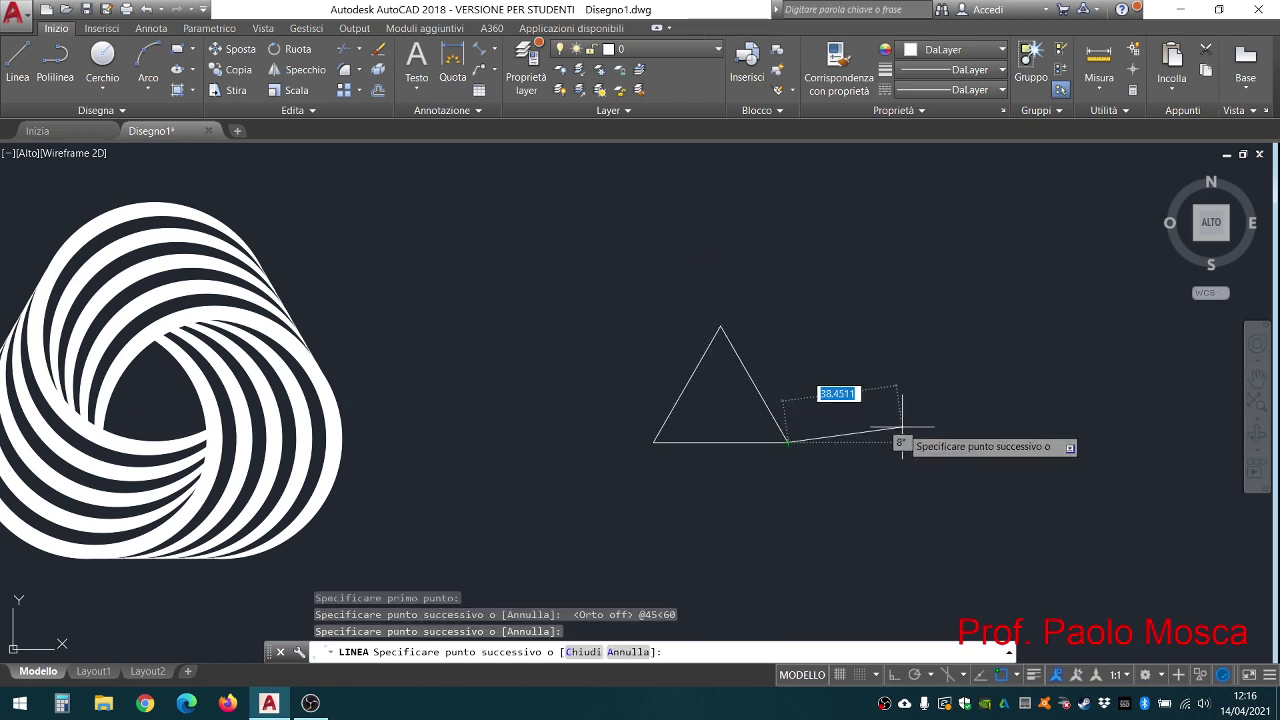
pyautogui.press('Escape')
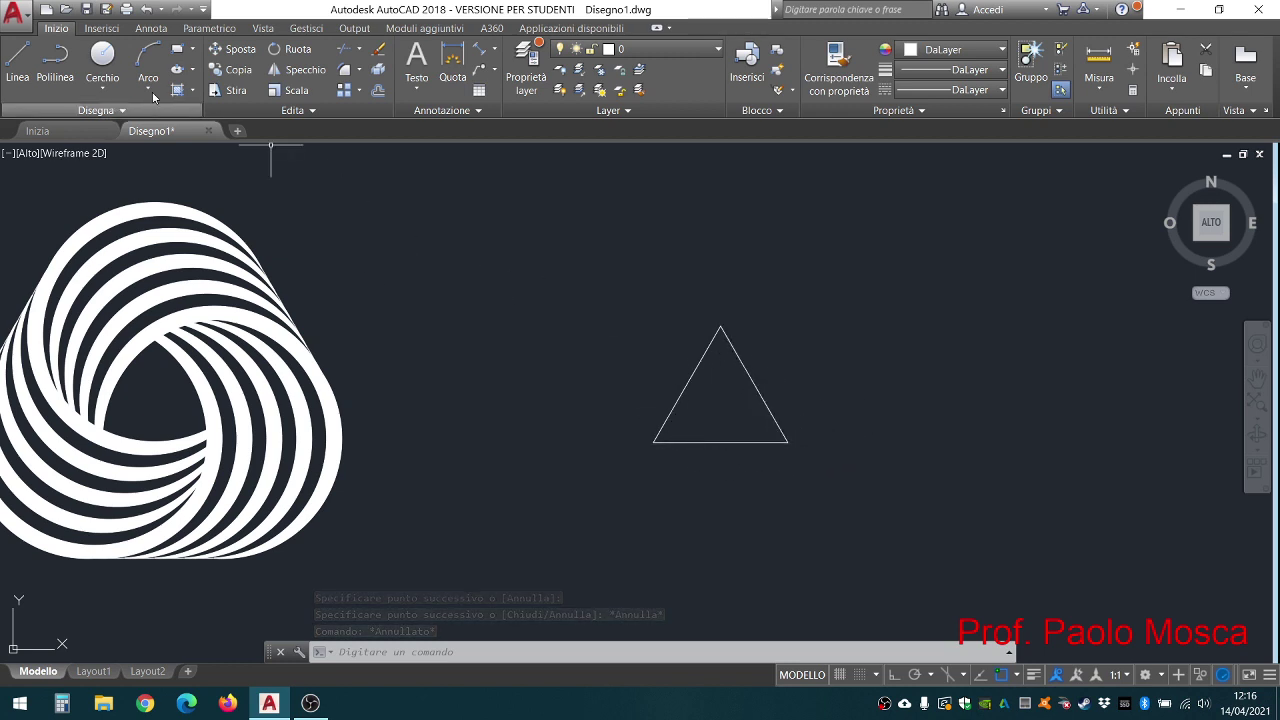
# Step: Draw radius-40 circles centred on the triangle's top, bottom-left and bottom-right corners
pyautogui.click(102, 60)
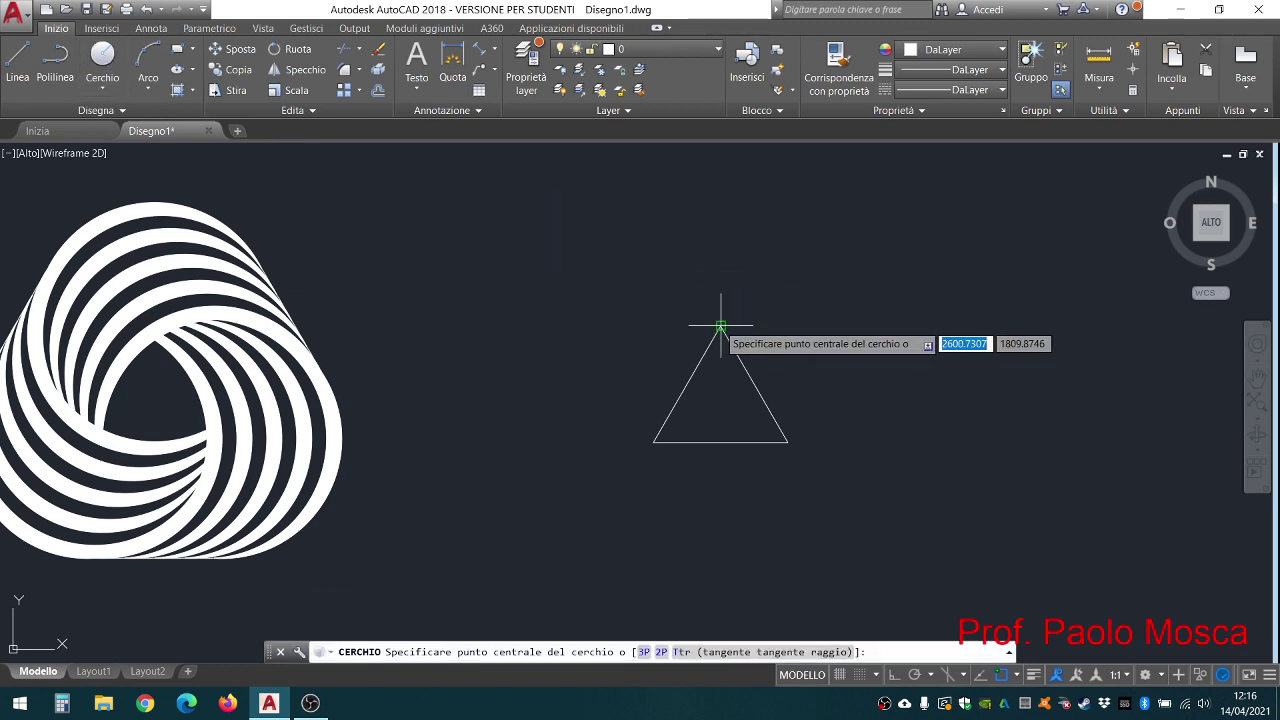
pyautogui.click(720, 328)
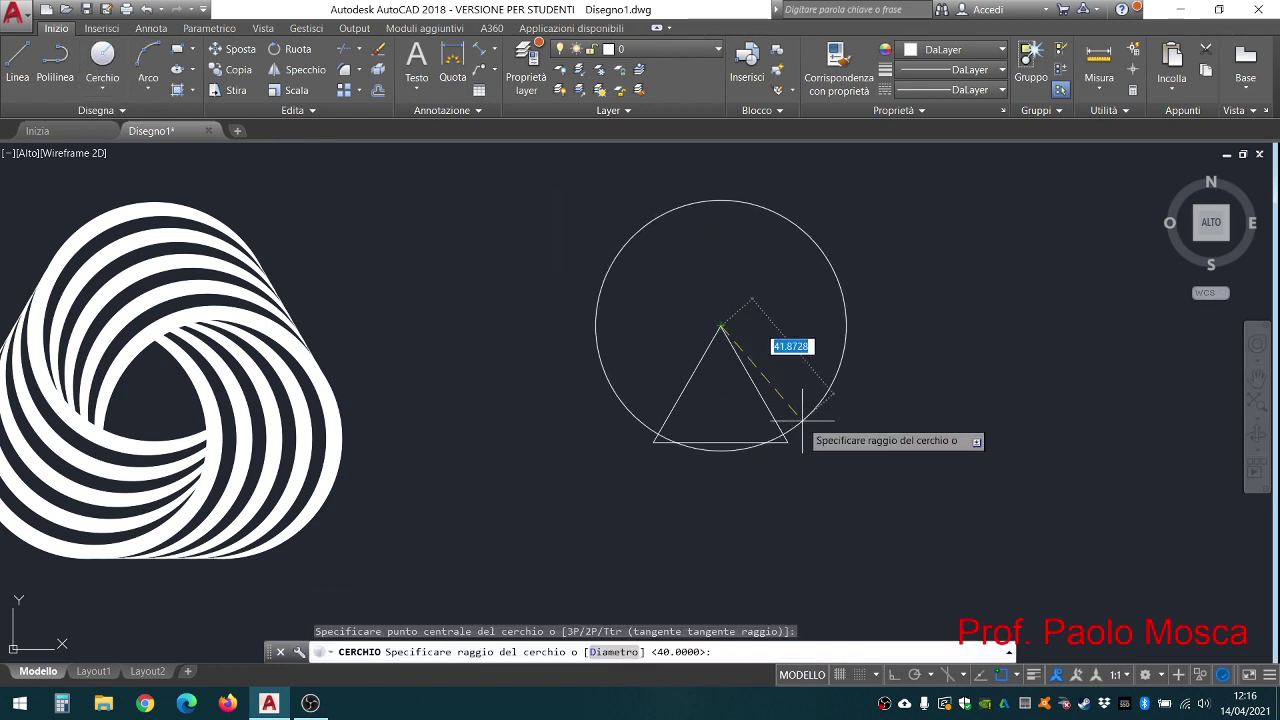
pyautogui.write('40')
pyautogui.press('Return')
pyautogui.press('Return')
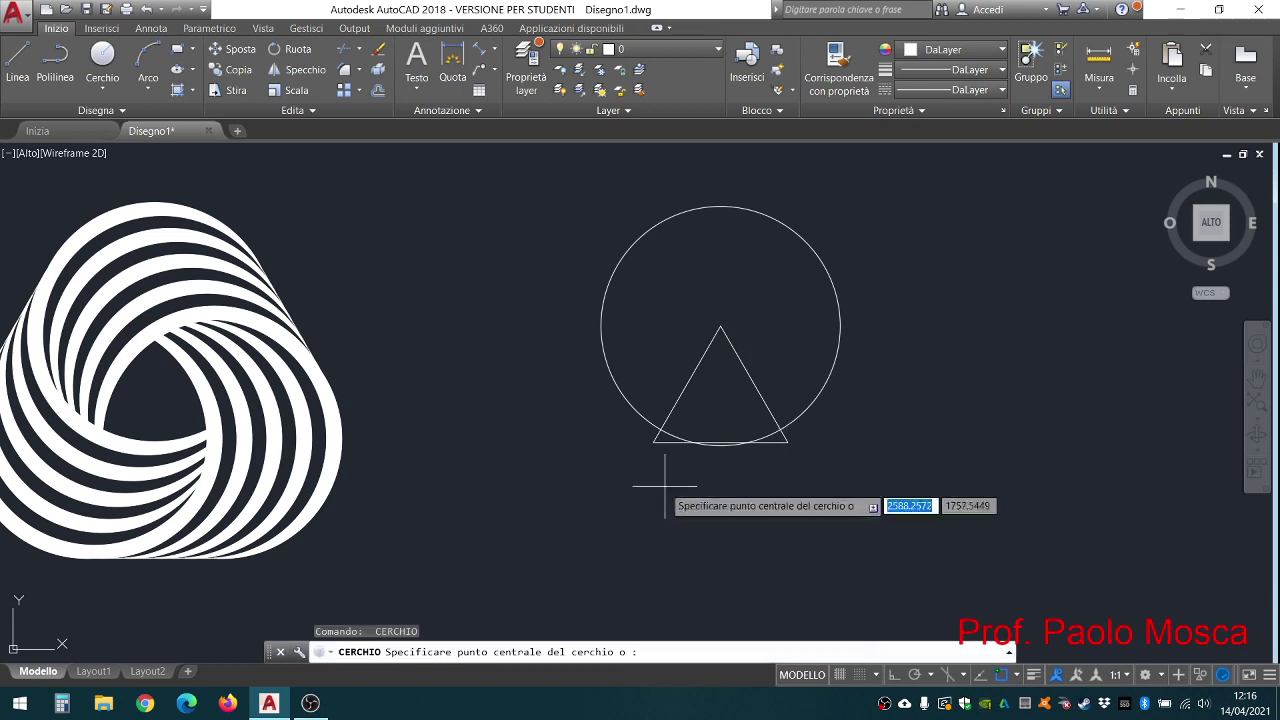
pyautogui.click(653, 441)
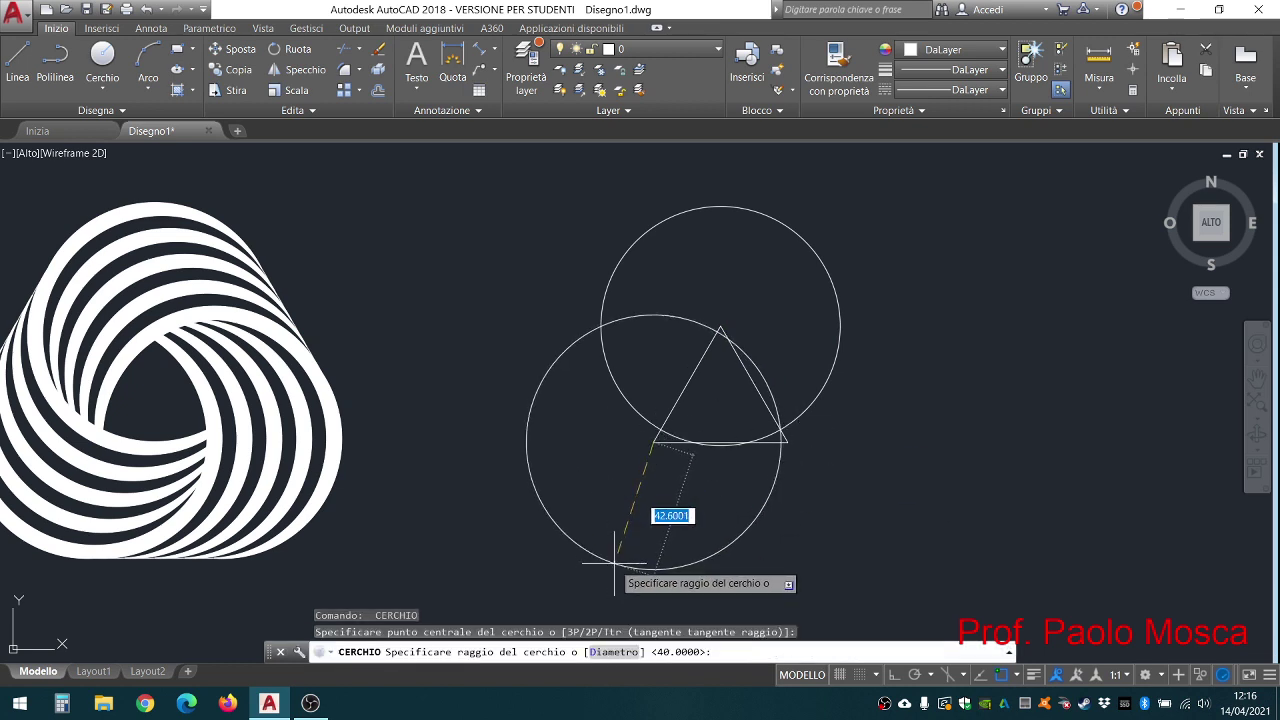
pyautogui.press('Return')
pyautogui.press('Return')
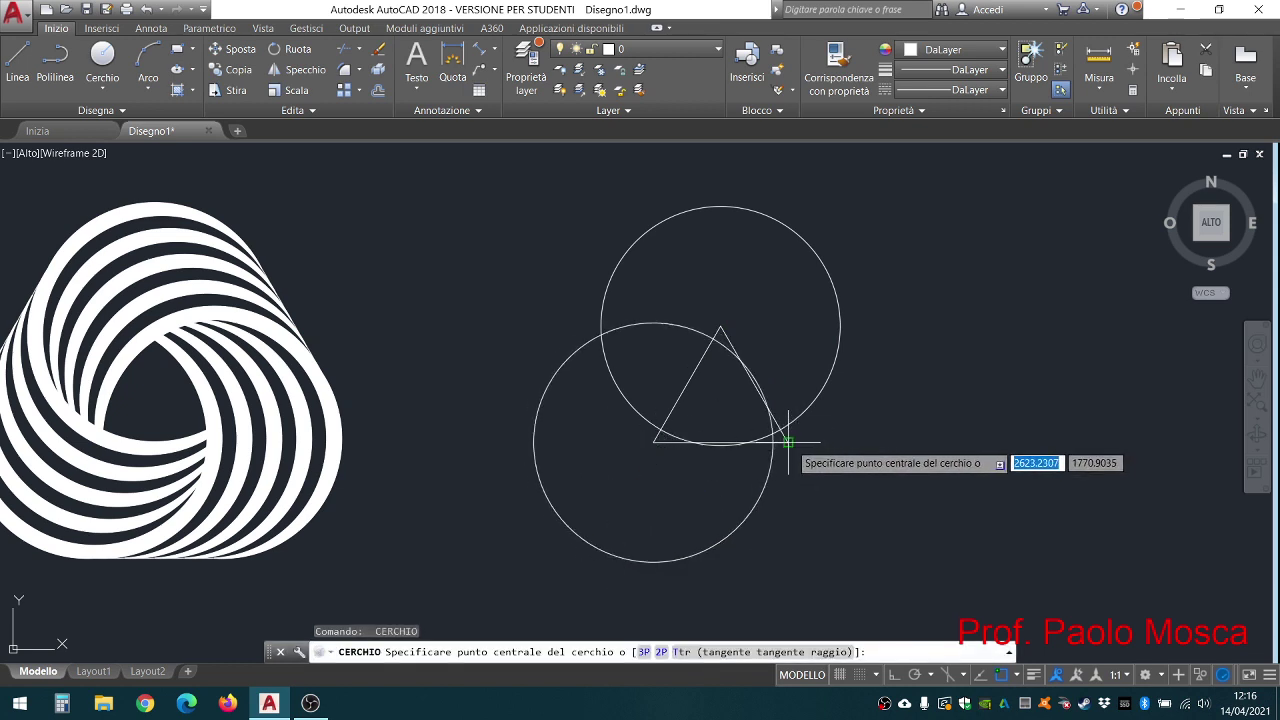
pyautogui.click(787, 441)
pyautogui.press('Return')
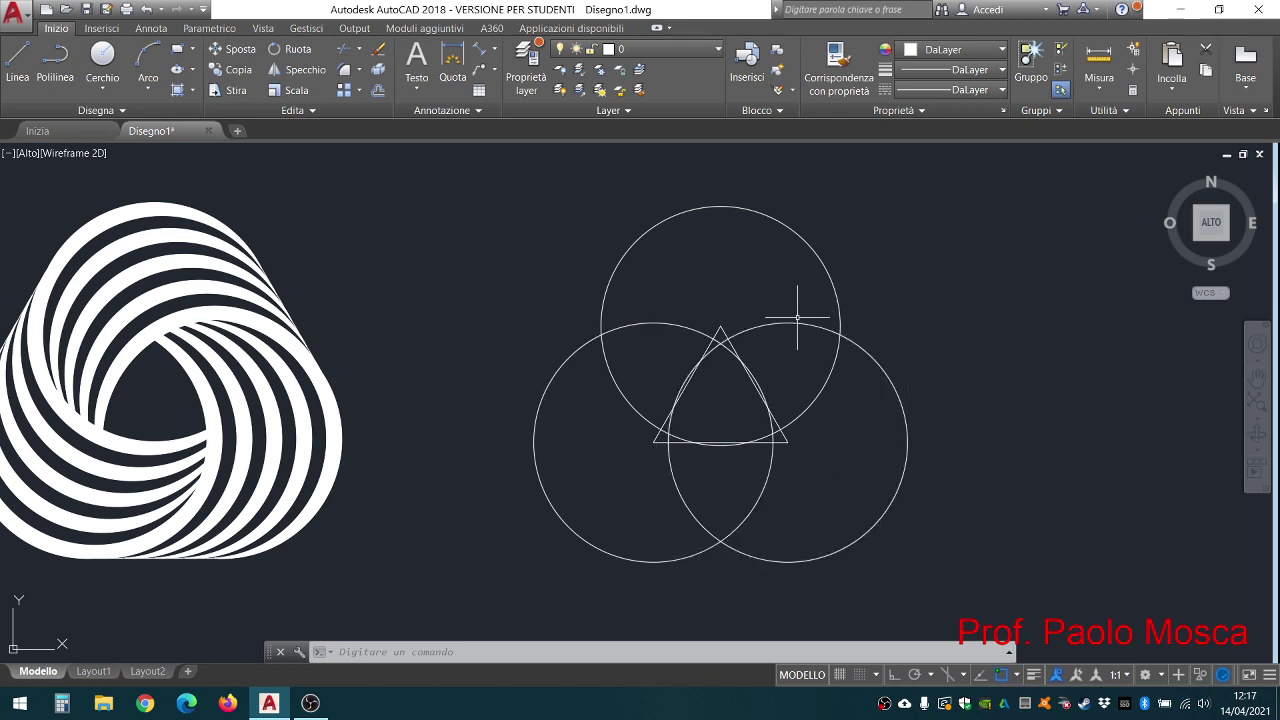
# Step: Nudge the view left and display the Serie list of rectangular, path and polar arrays
pyautogui.moveTo(788, 292); pyautogui.dragTo(716, 280, button='middle')
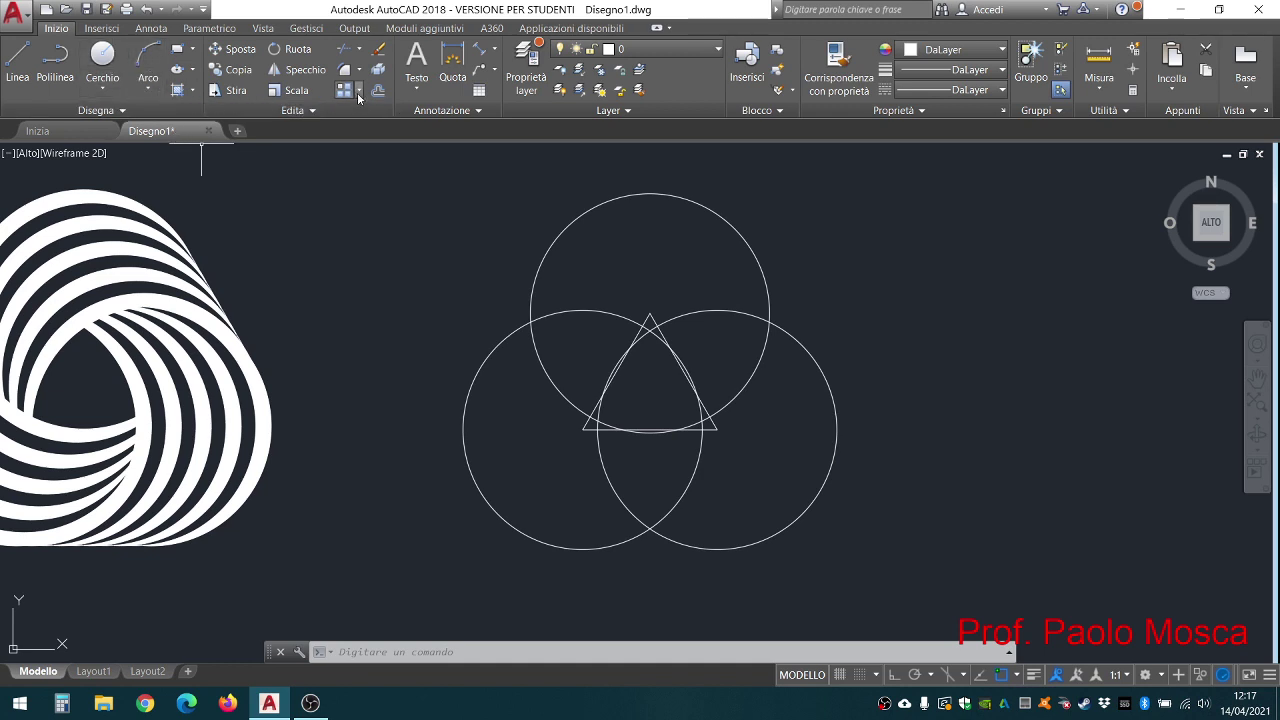
pyautogui.click(359, 95)
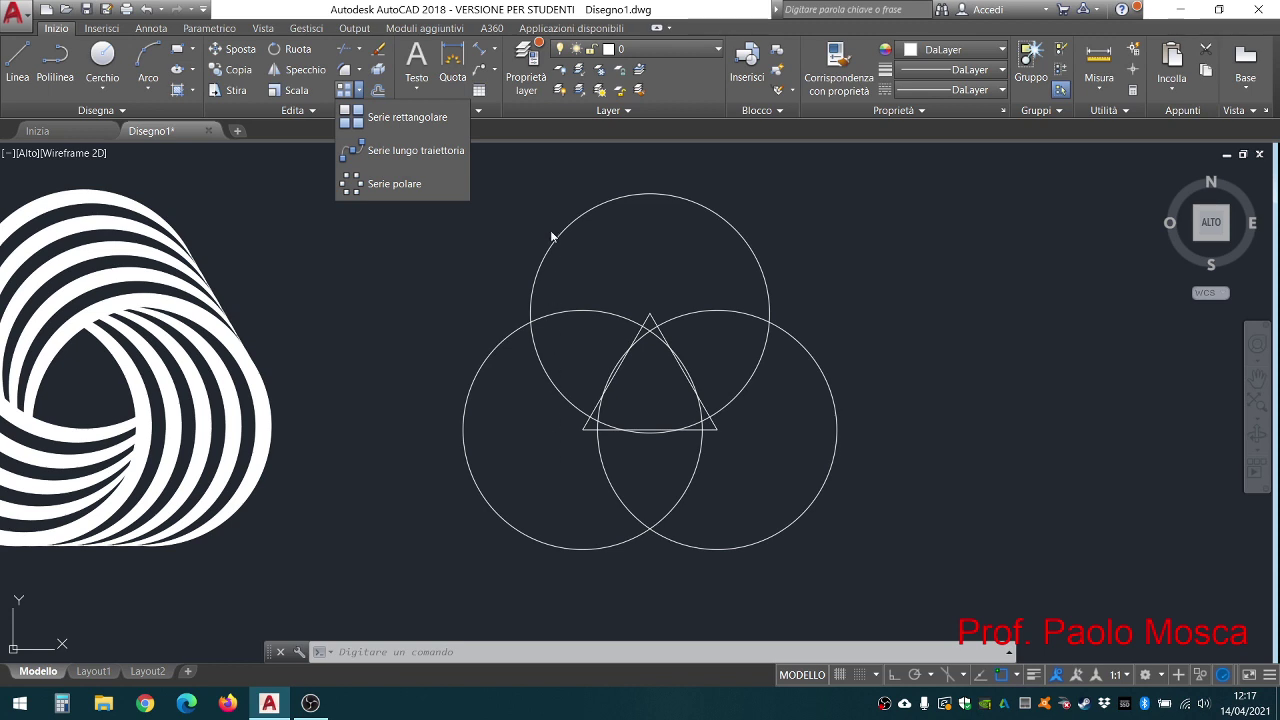
# Step: Rectangular-array the left circle into 10 columns spaced 5 apart in a single row
pyautogui.click(390, 123)
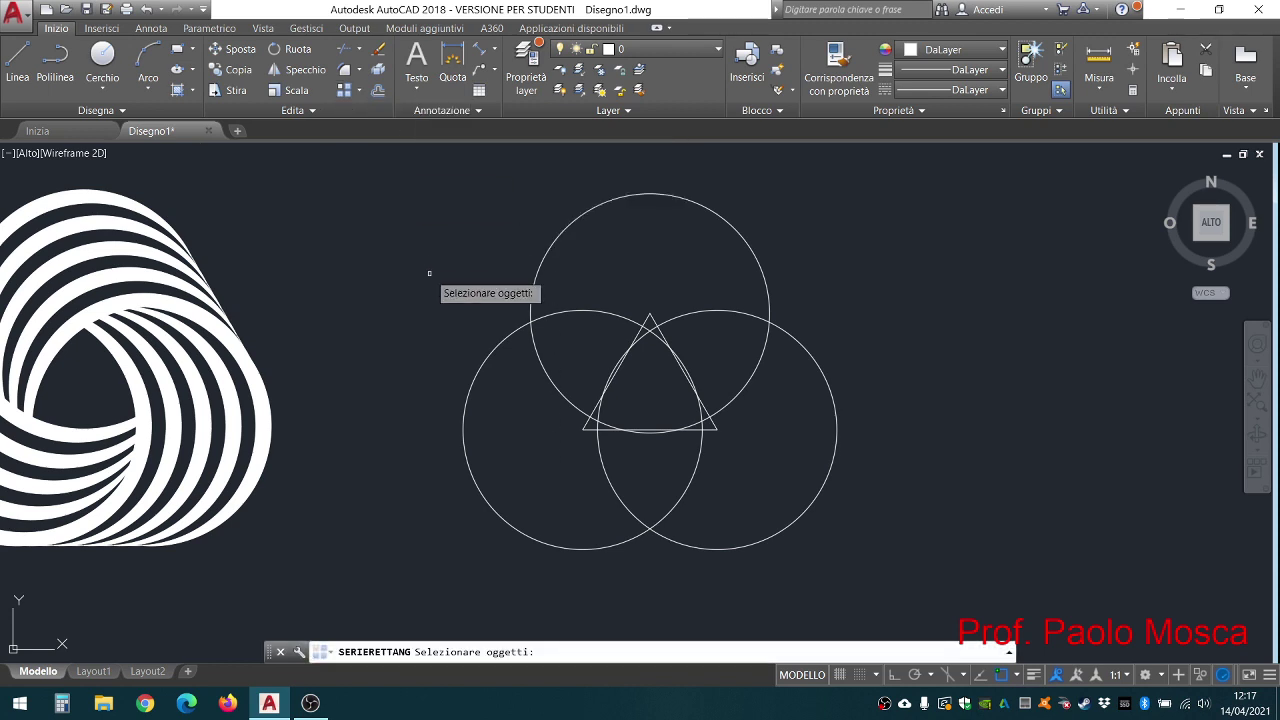
pyautogui.click(496, 505)
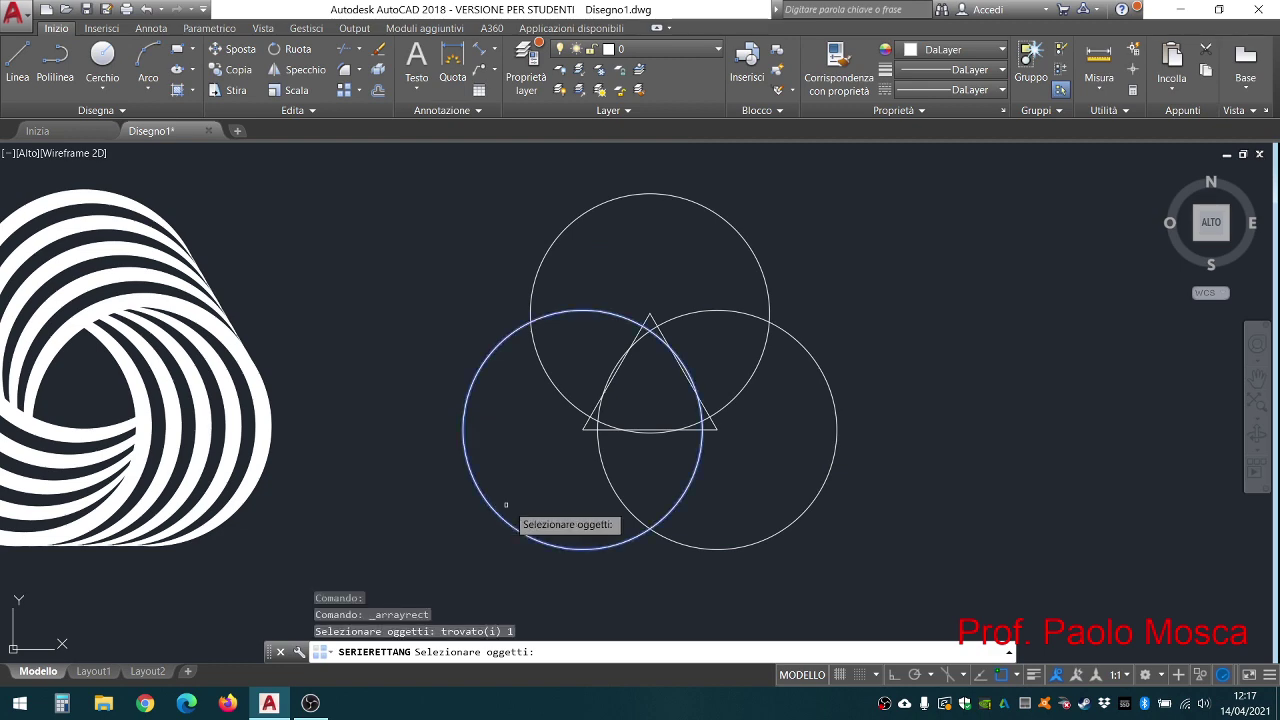
pyautogui.press('Return')
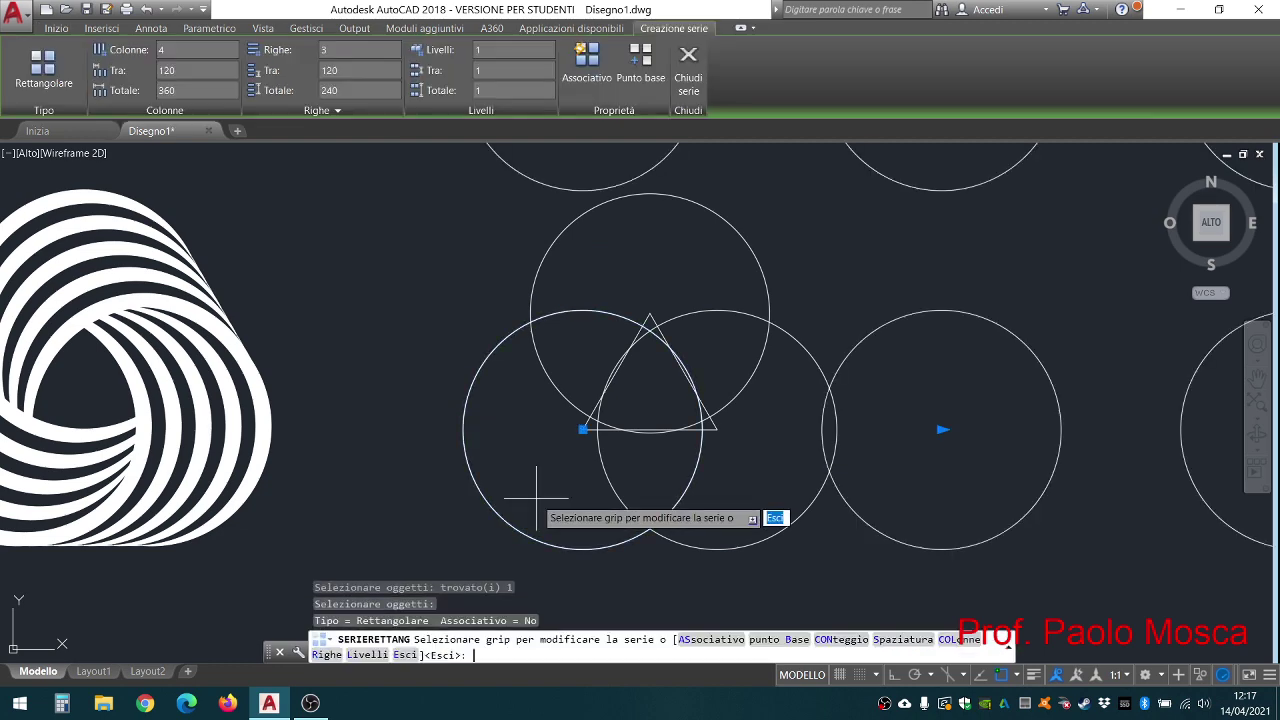
pyautogui.scroll(-3, 720, 360)
pyautogui.scroll(-2, 771, 286)
pyautogui.scroll(-2, 838, 294)
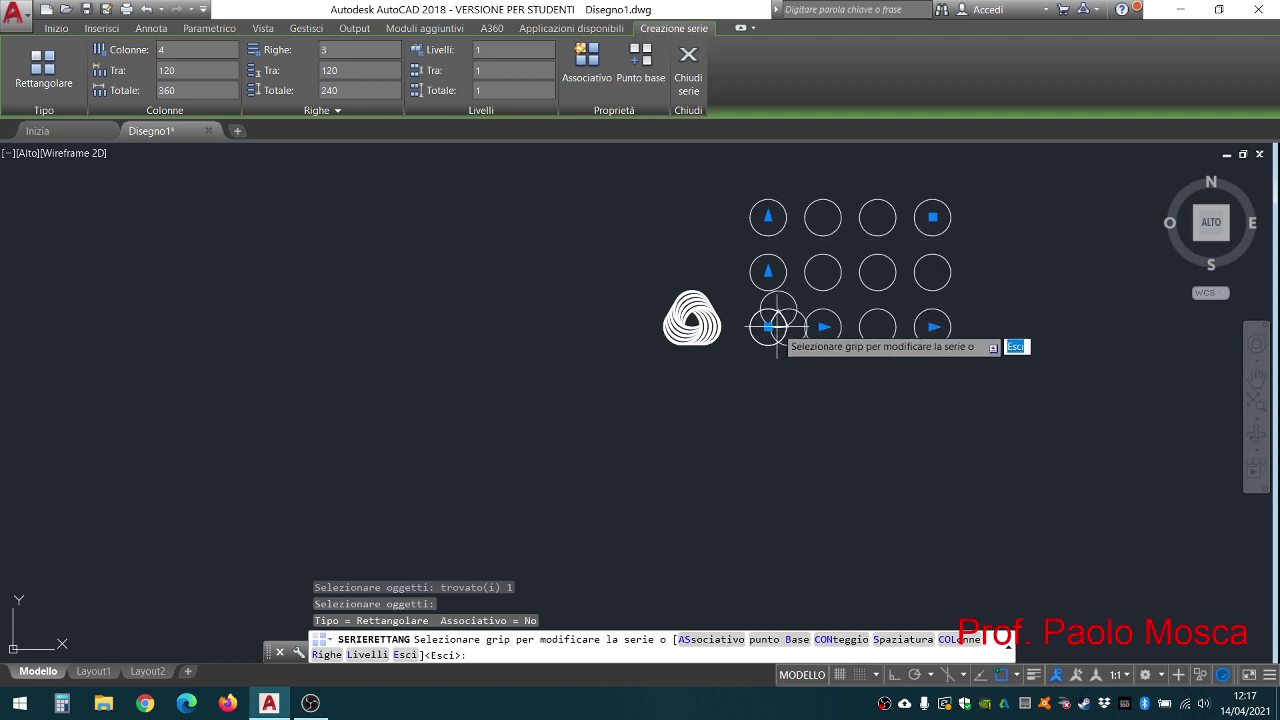
pyautogui.moveTo(778, 326)
pyautogui.mouseDown(button='middle')
pyautogui.moveTo(684, 385)
pyautogui.moveTo(618, 406)
pyautogui.mouseUp(button='middle')
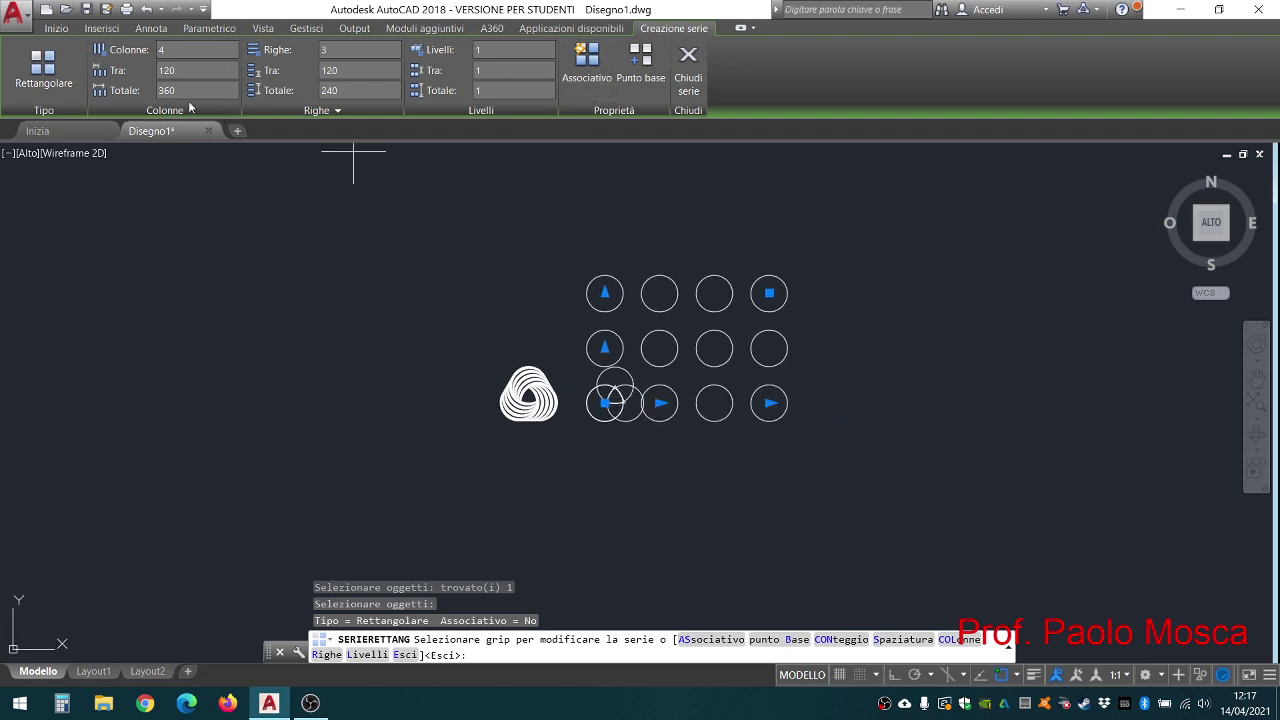
pyautogui.click(173, 48)
pyautogui.click(180, 70)
pyautogui.write('5')
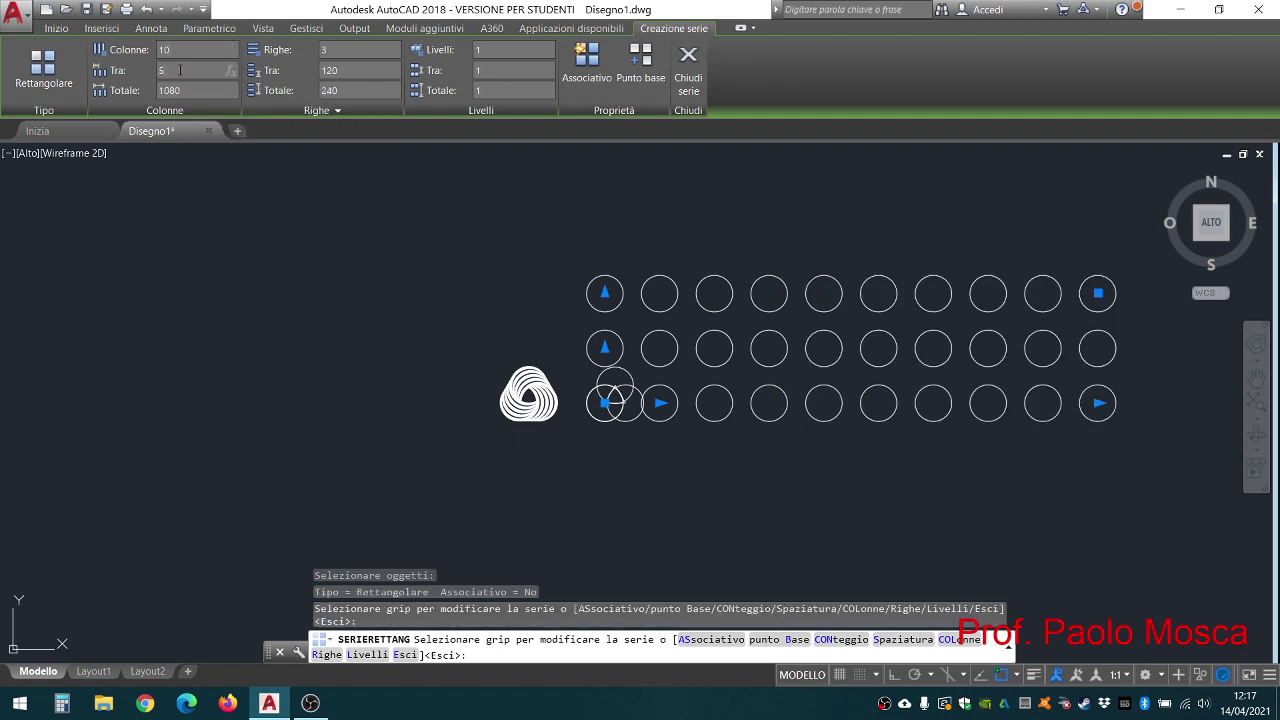
pyautogui.click(333, 49)
pyautogui.write('1')
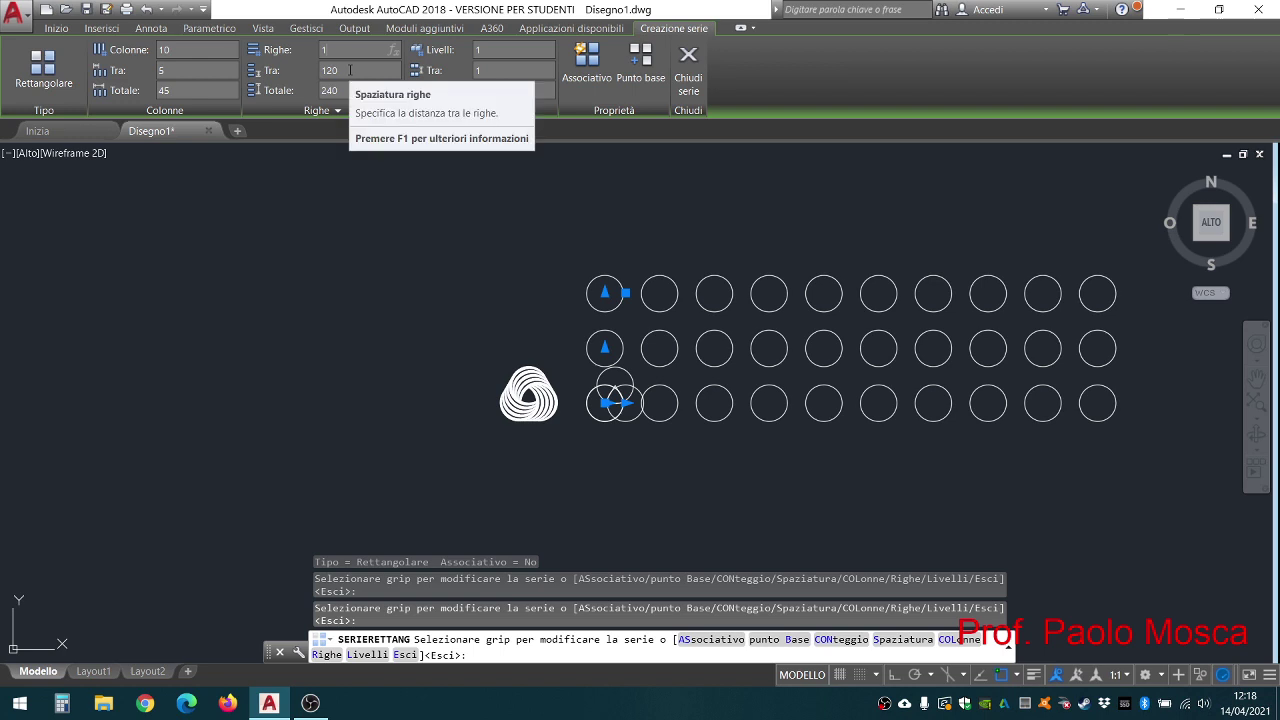
pyautogui.click(349, 70)
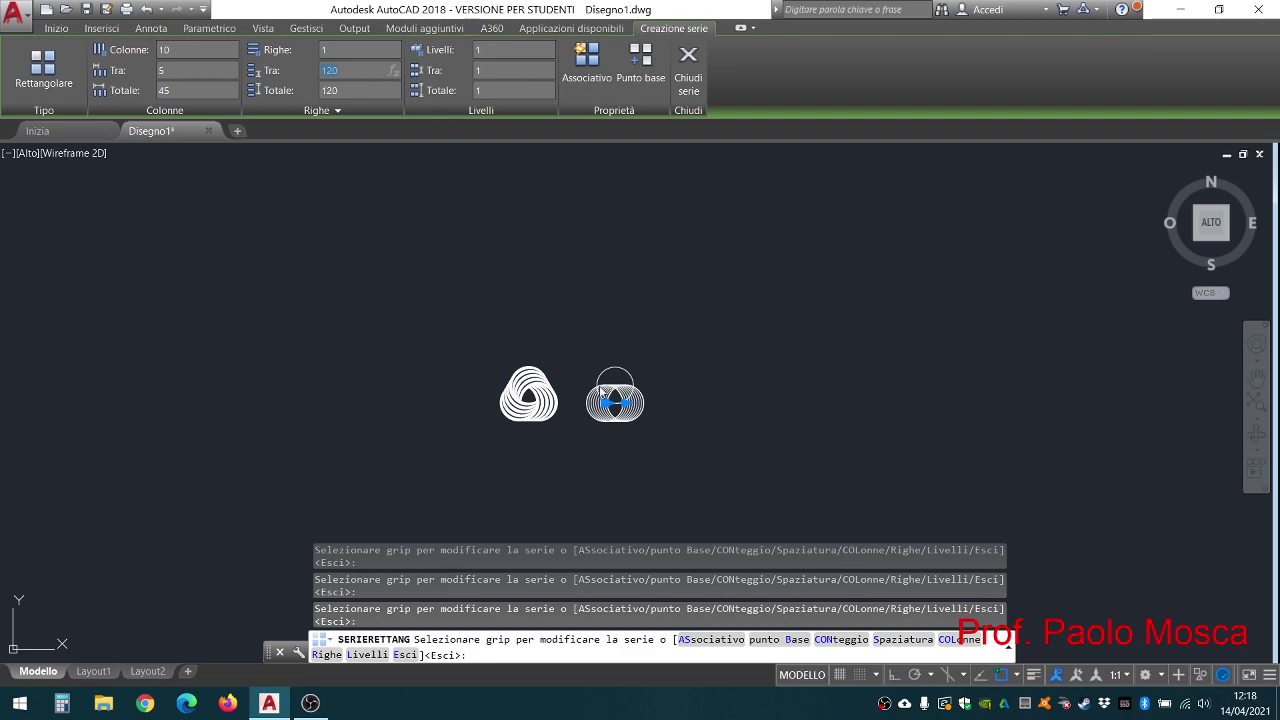
# Step: Close the array and zoom in on the overlapping circles
pyautogui.click(687, 66)
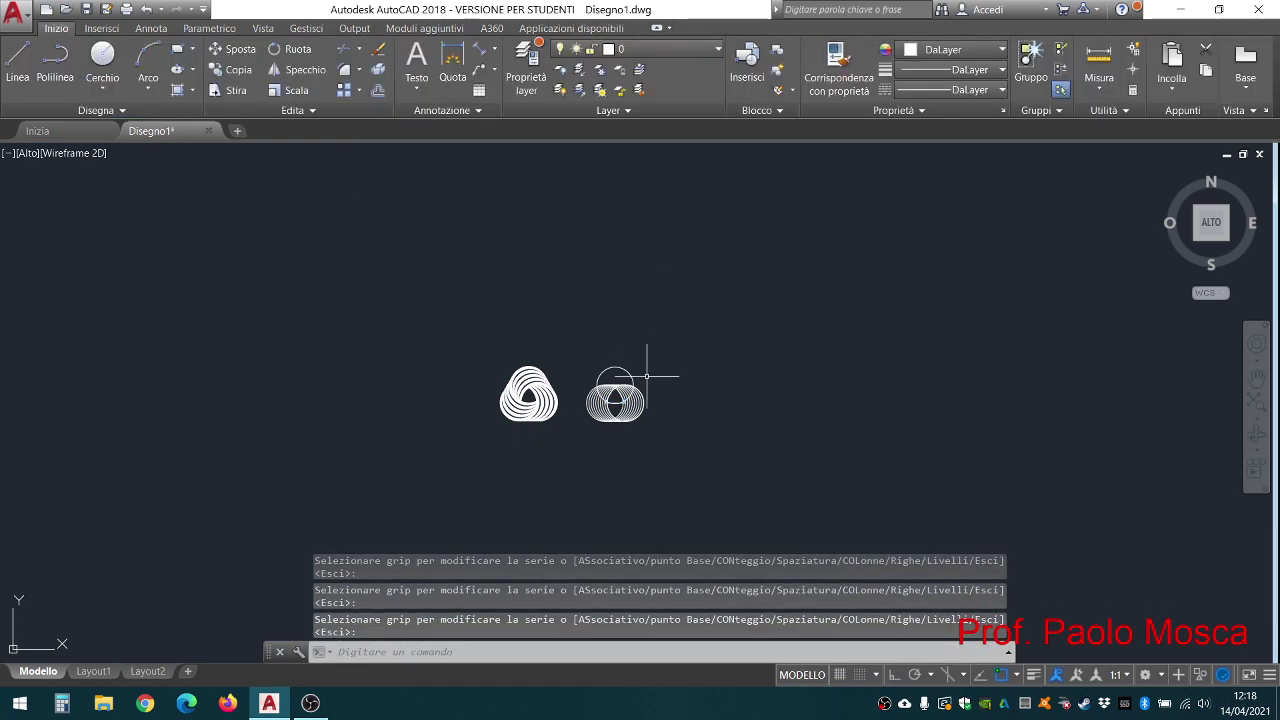
pyautogui.scroll(5, 651, 380)
pyautogui.scroll(3, 630, 390)
pyautogui.moveTo(601, 359); pyautogui.dragTo(639, 284, button='middle')
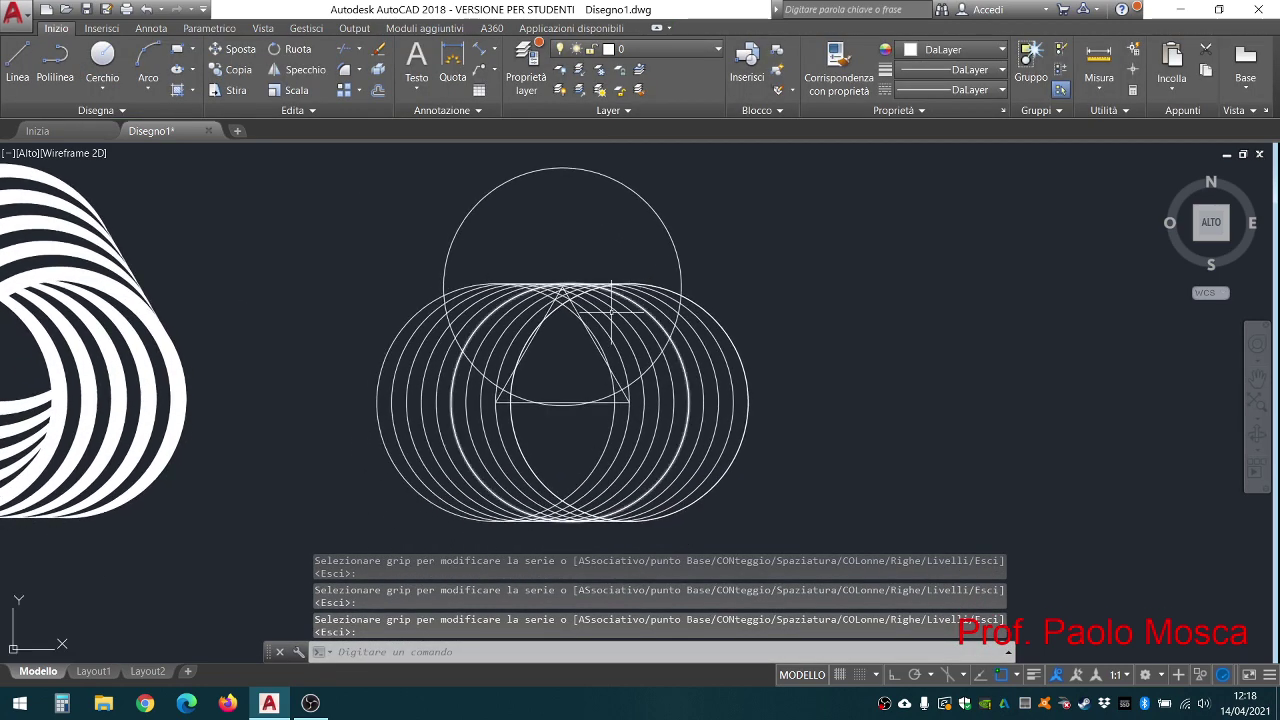
pyautogui.scroll(2, 586, 330)
pyautogui.scroll(-2, 575, 315)
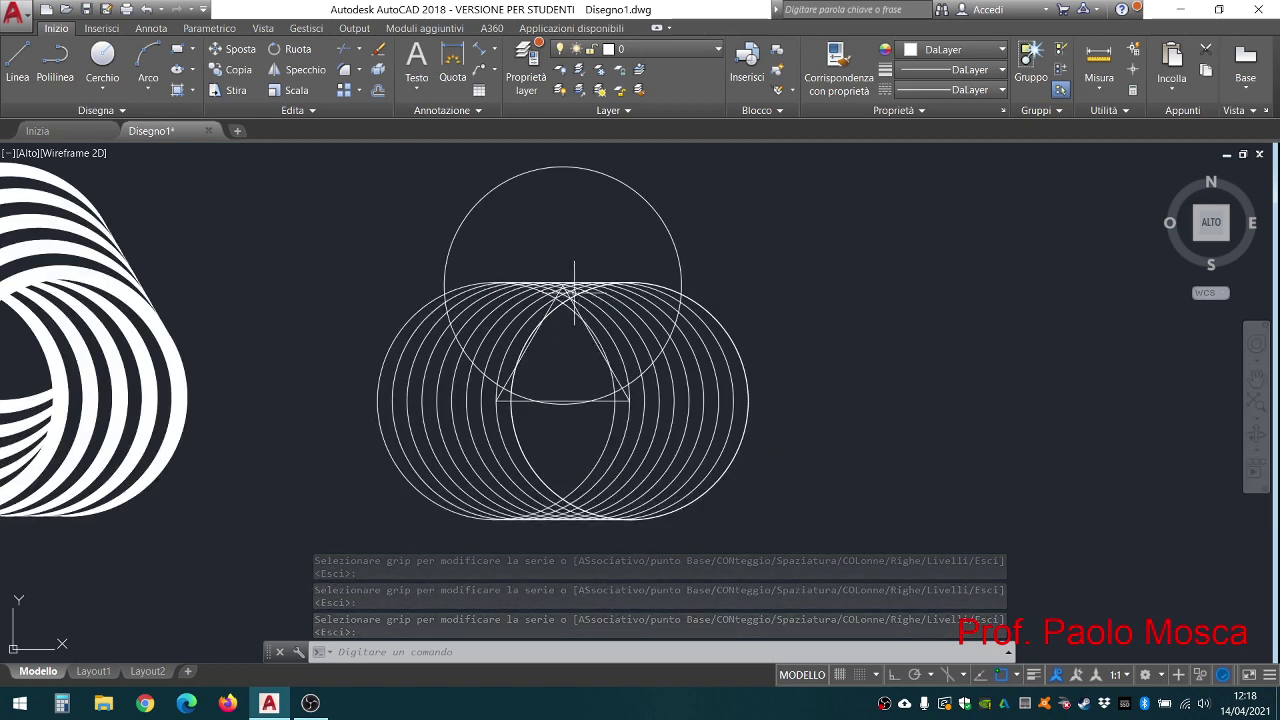
# Step: Trim arc pieces near the apex using the two outermost circles as cutting edges
pyautogui.click(347, 50)
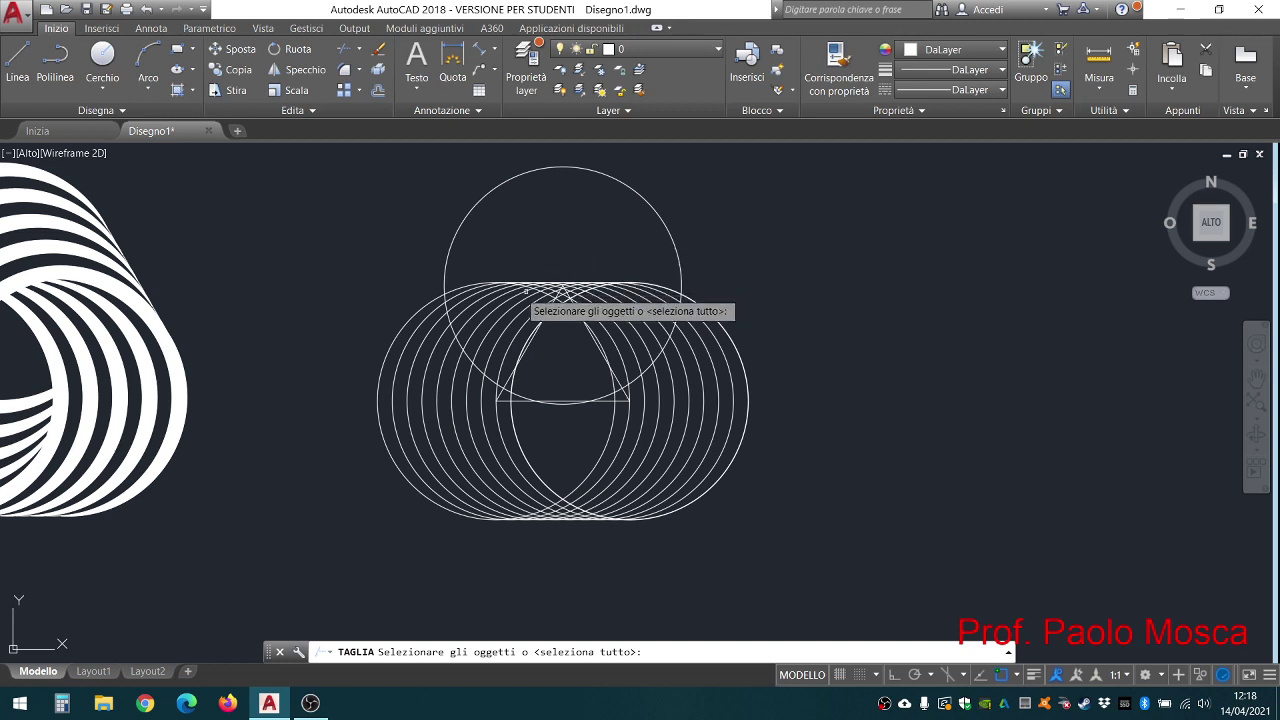
pyautogui.click(450, 290)
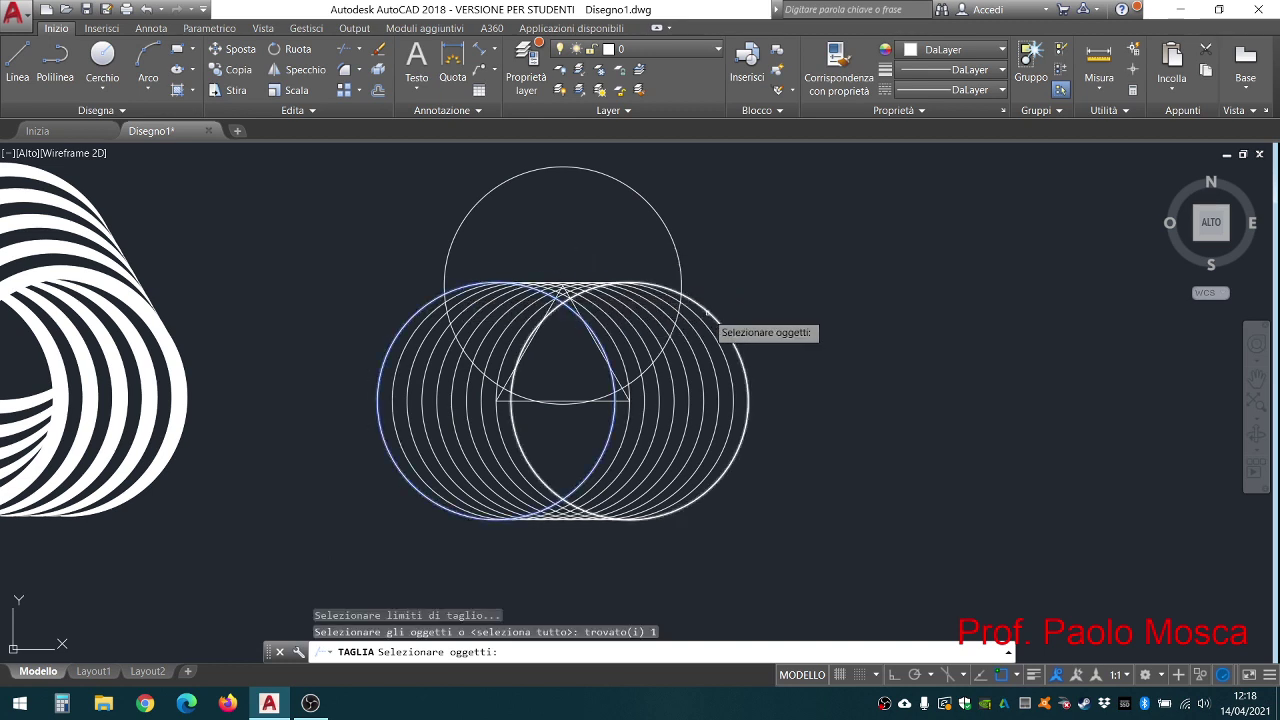
pyautogui.click(708, 313)
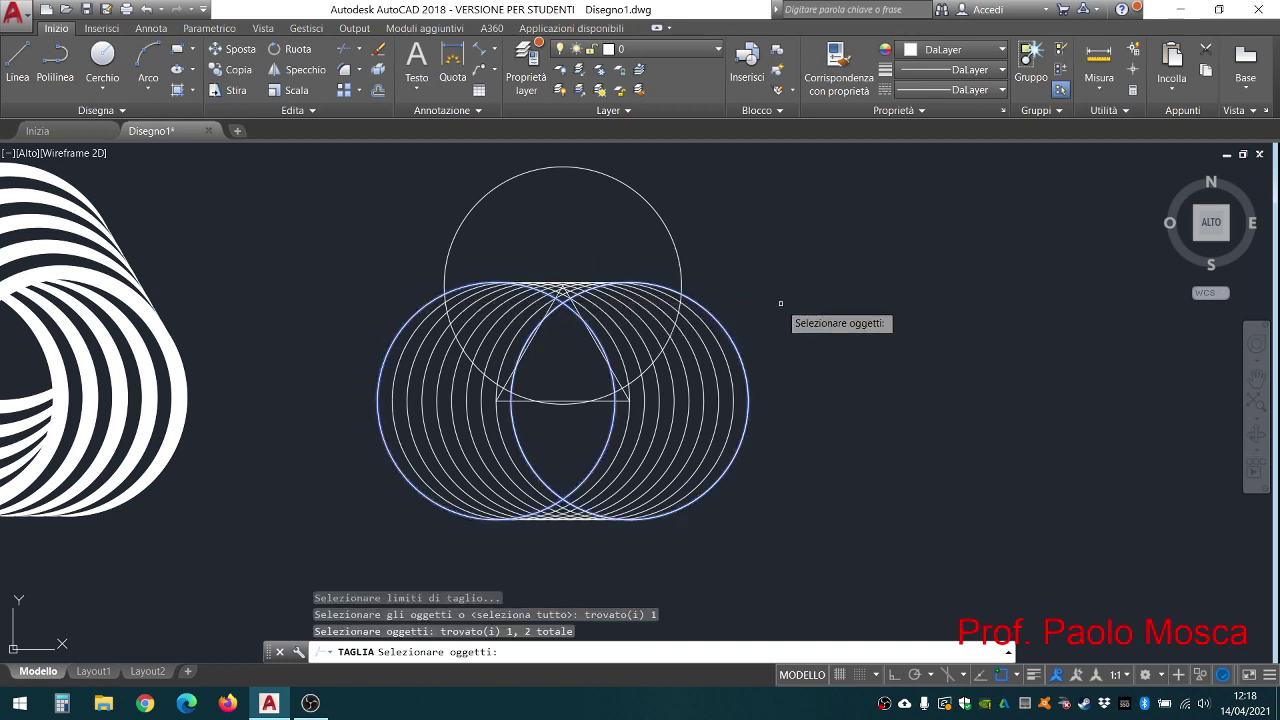
pyautogui.press('Return')
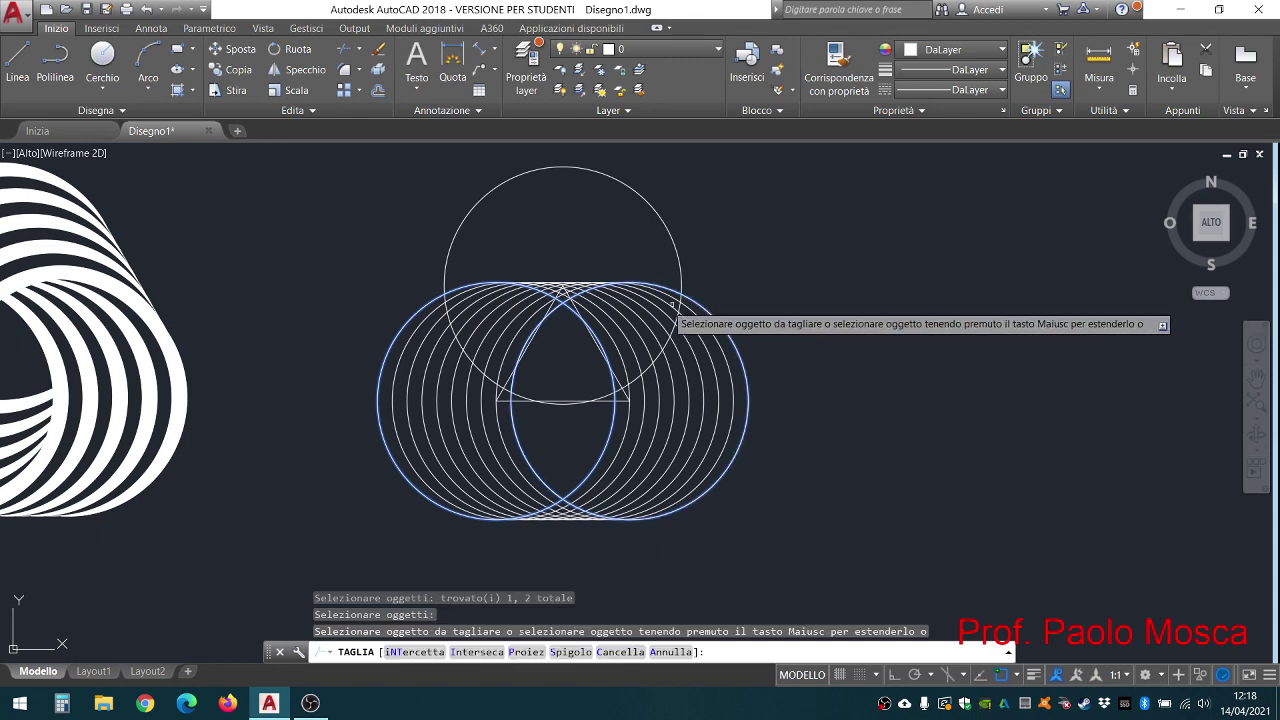
pyautogui.scroll(3, 565, 279)
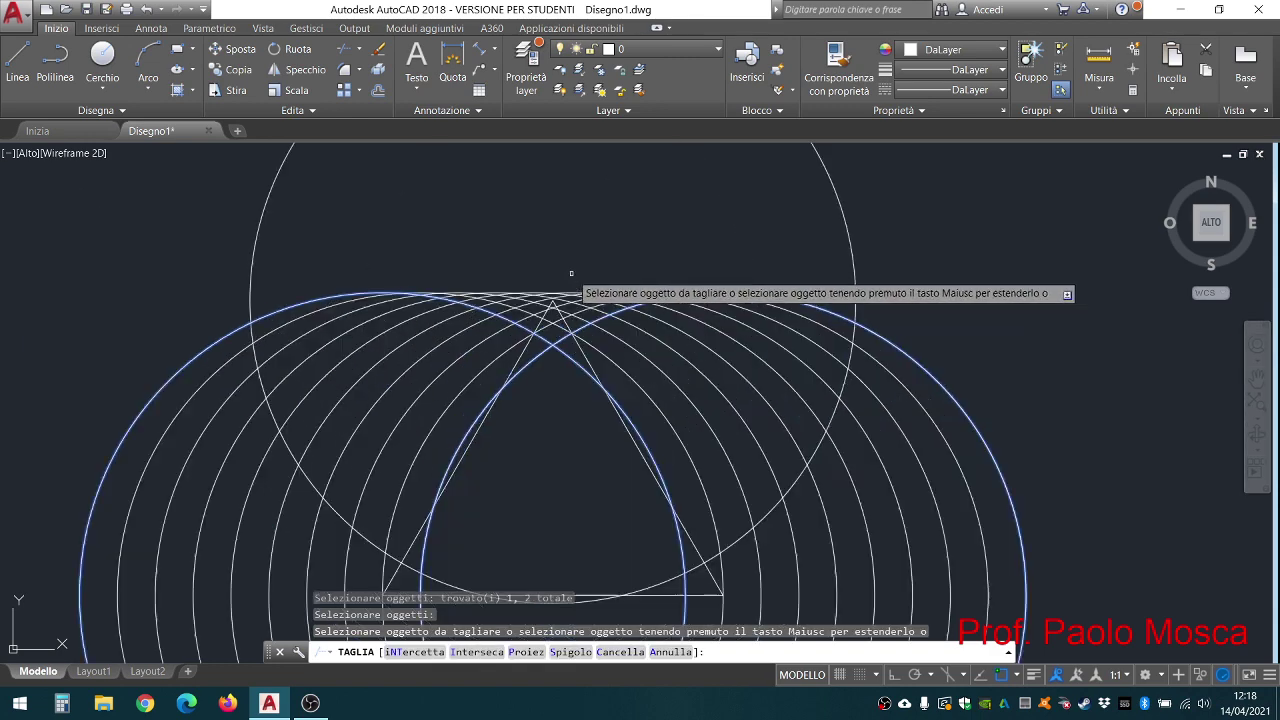
pyautogui.scroll(3, 636, 277)
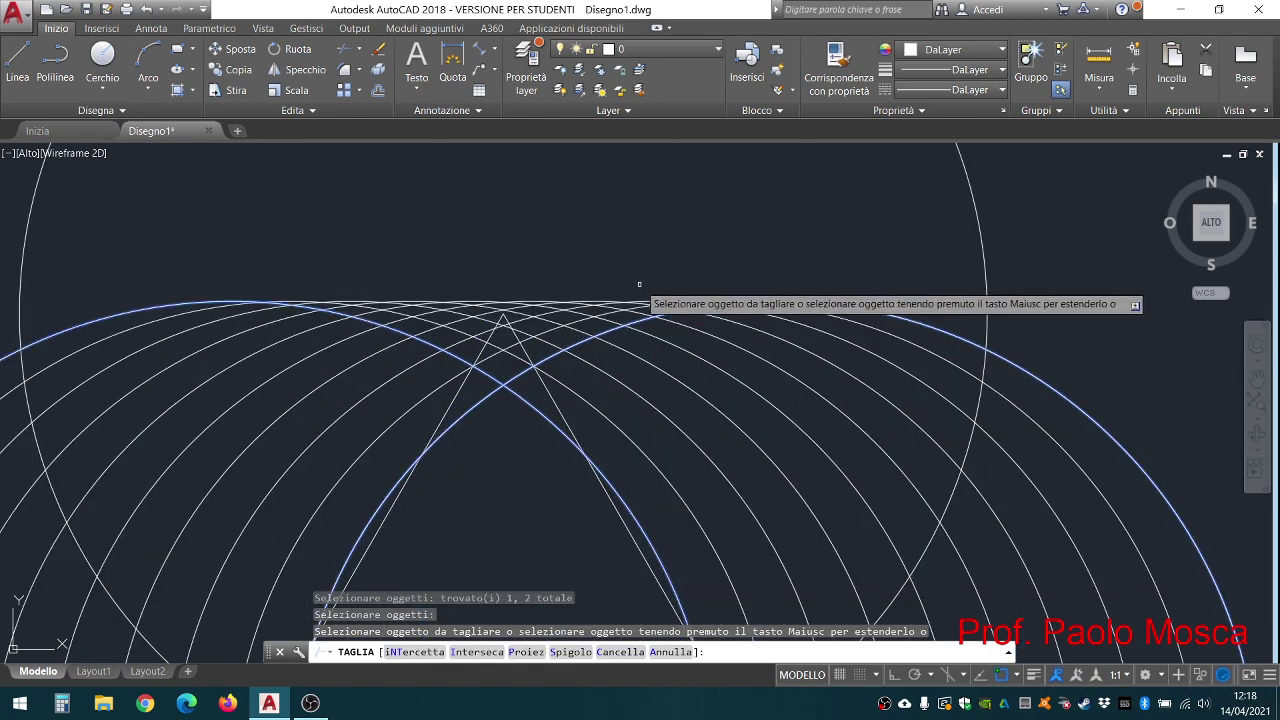
pyautogui.click(639, 277)
pyautogui.click(582, 314)
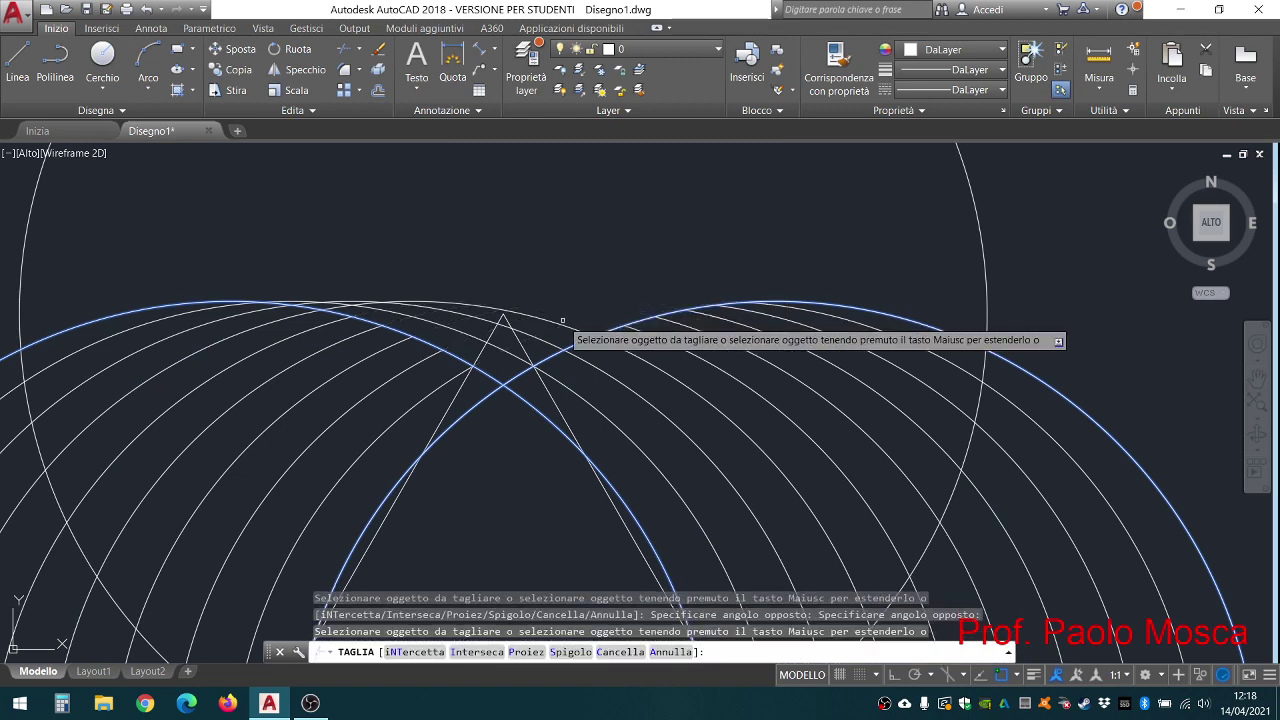
pyautogui.click(541, 319)
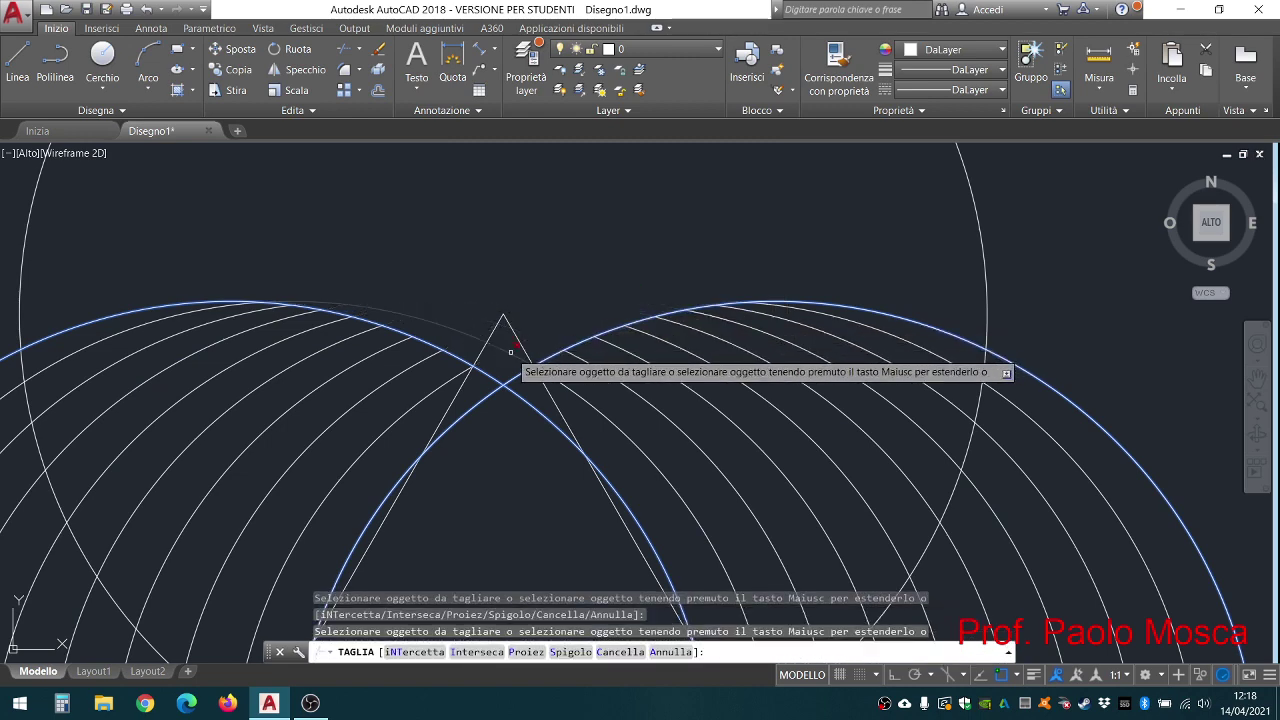
pyautogui.scroll(-2, 505, 335)
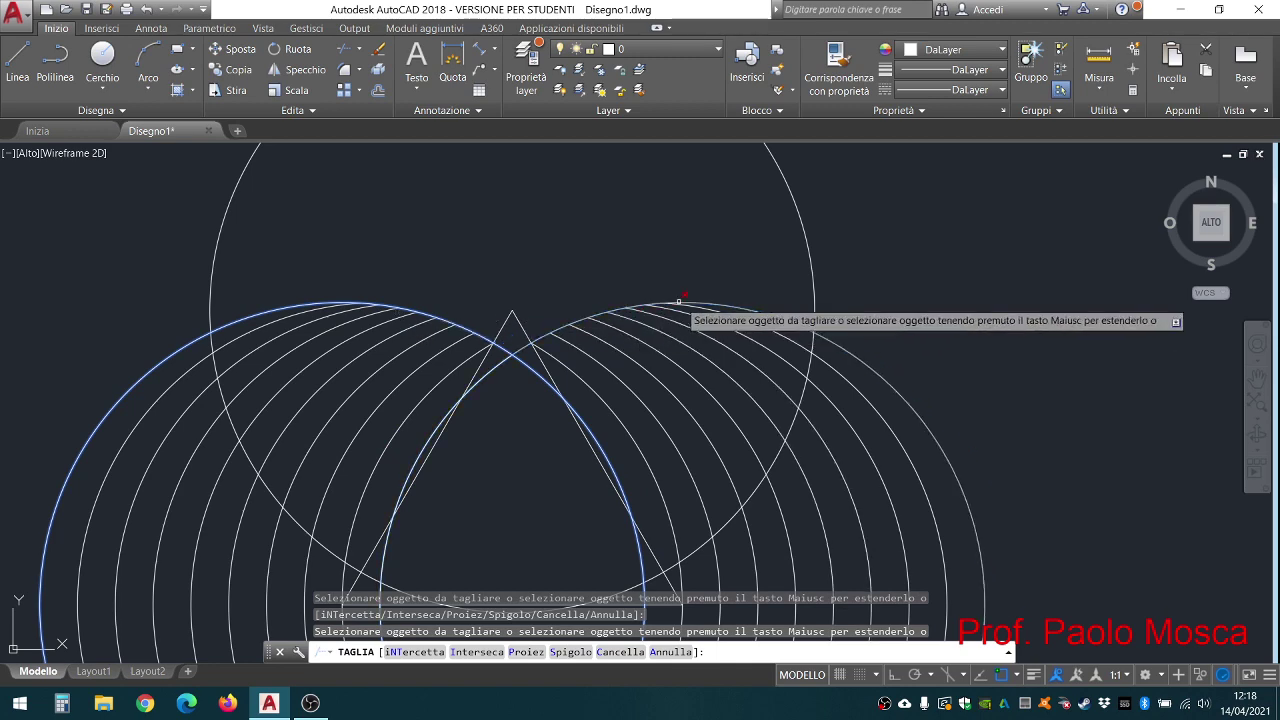
pyautogui.scroll(-1, 660, 310)
pyautogui.scroll(-1, 590, 288)
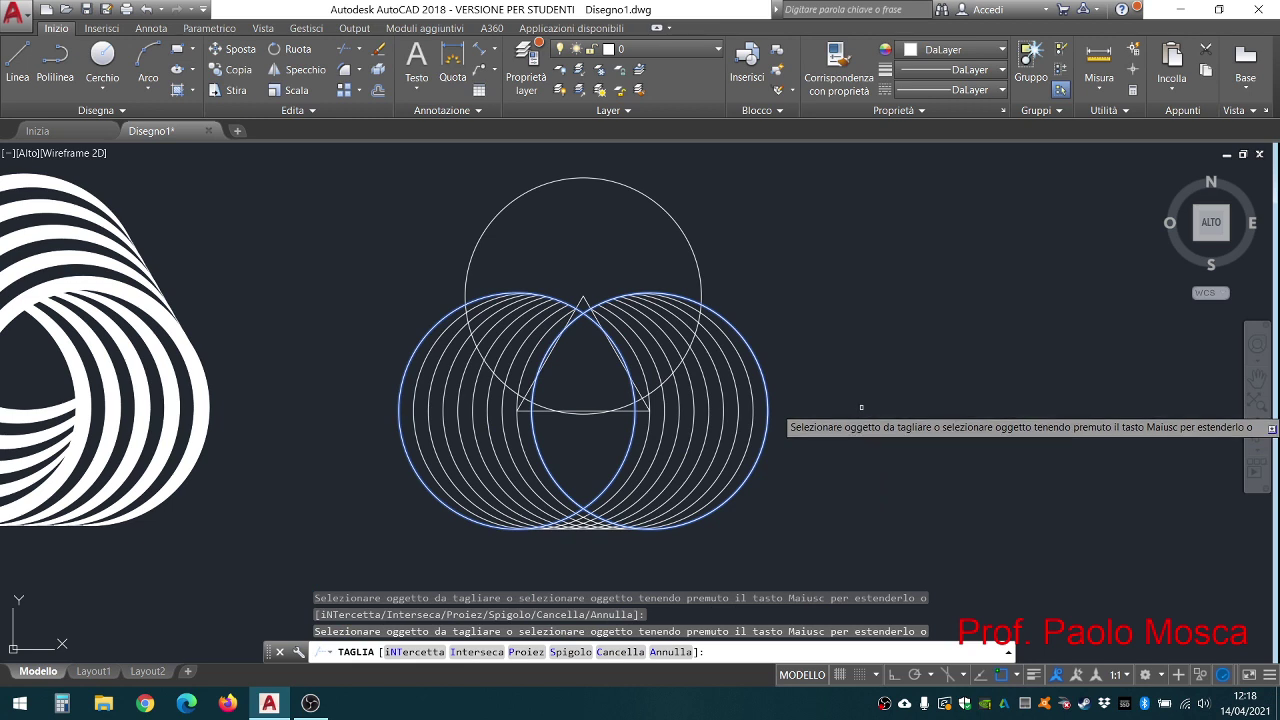
pyautogui.press('Return')
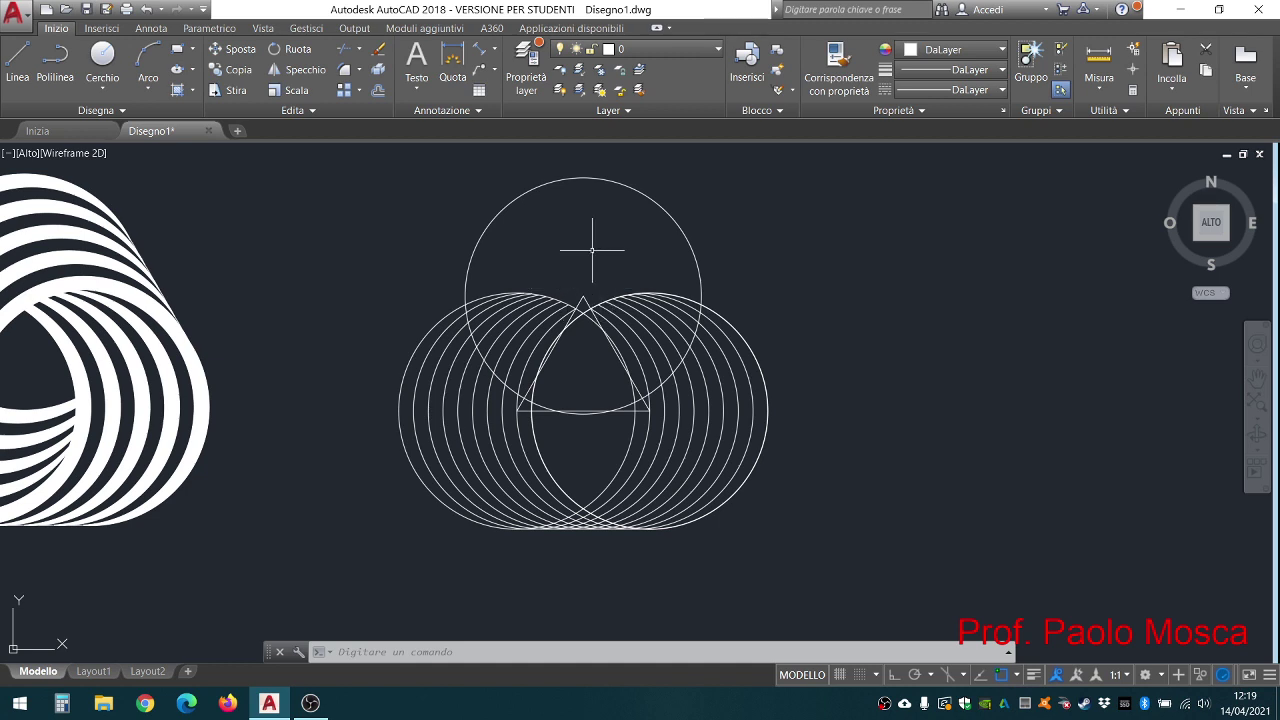
# Step: Restart TRIM with every object as a cutting edge
pyautogui.click(341, 56)
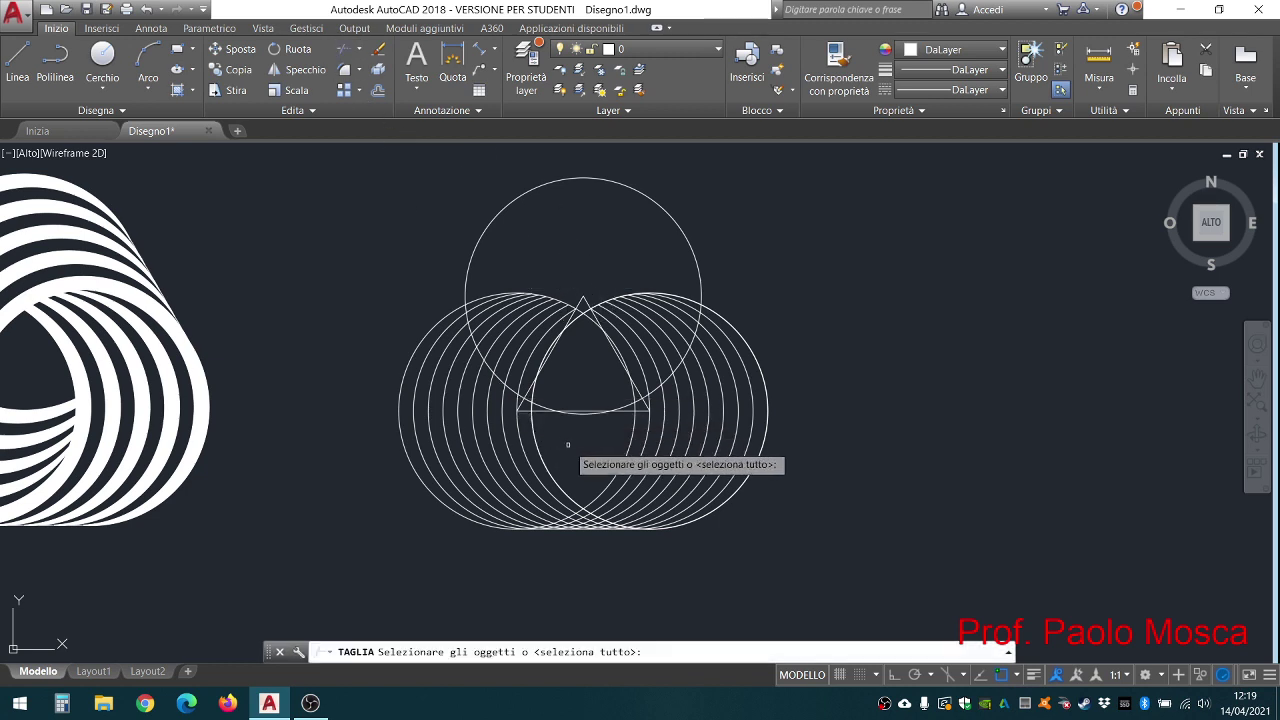
pyautogui.moveTo(573, 444); pyautogui.dragTo(543, 394, button='middle')
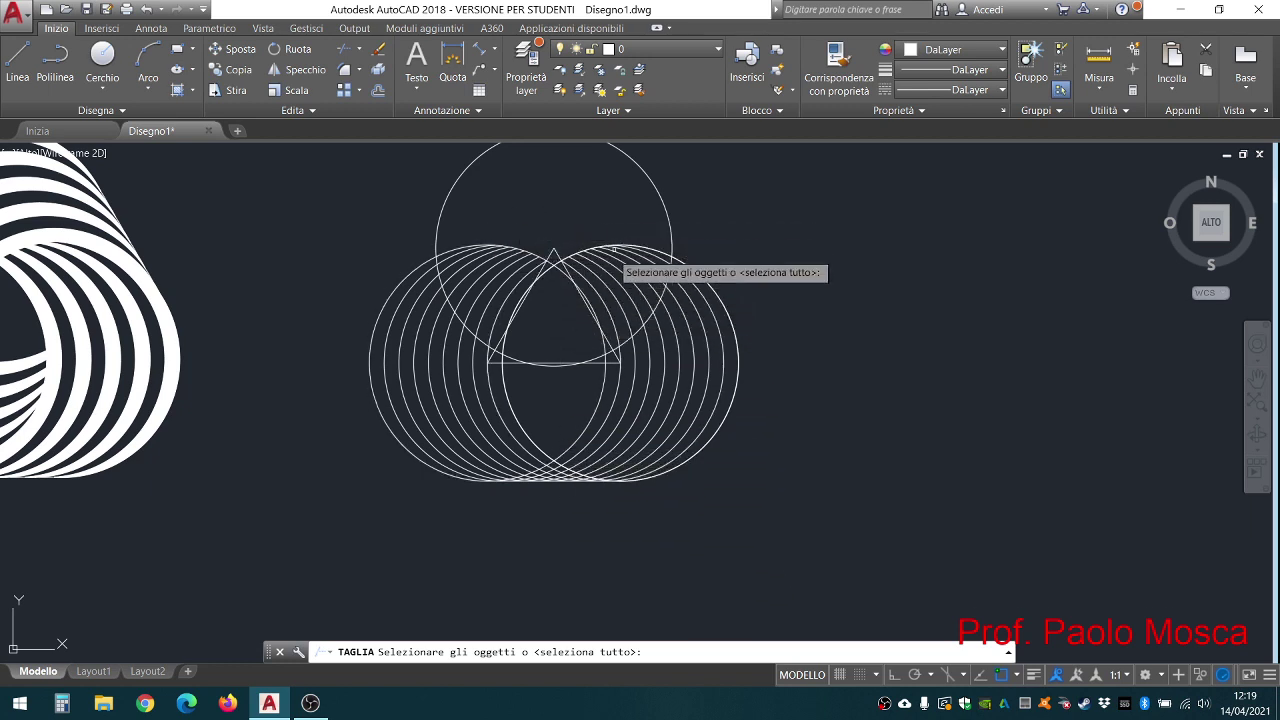
pyautogui.scroll(2, 550, 484)
pyautogui.scroll(2, 575, 484)
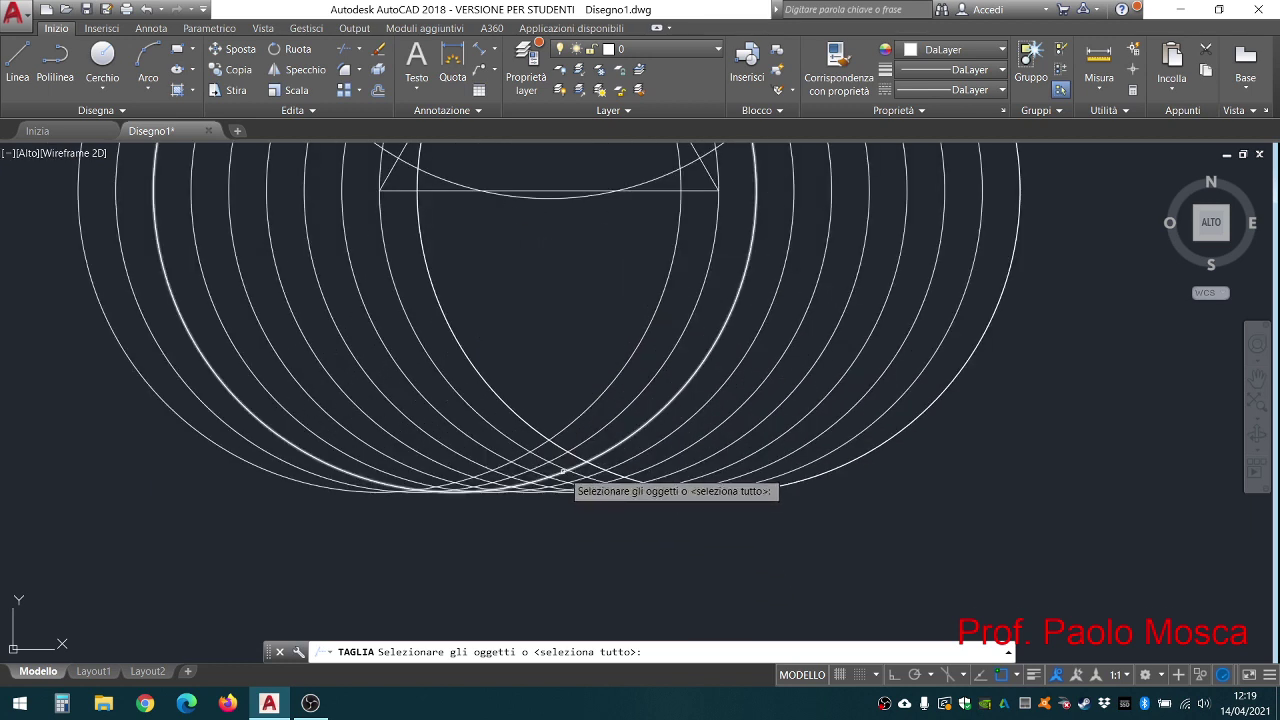
pyautogui.scroll(-2, 594, 455)
pyautogui.scroll(-2, 594, 455)
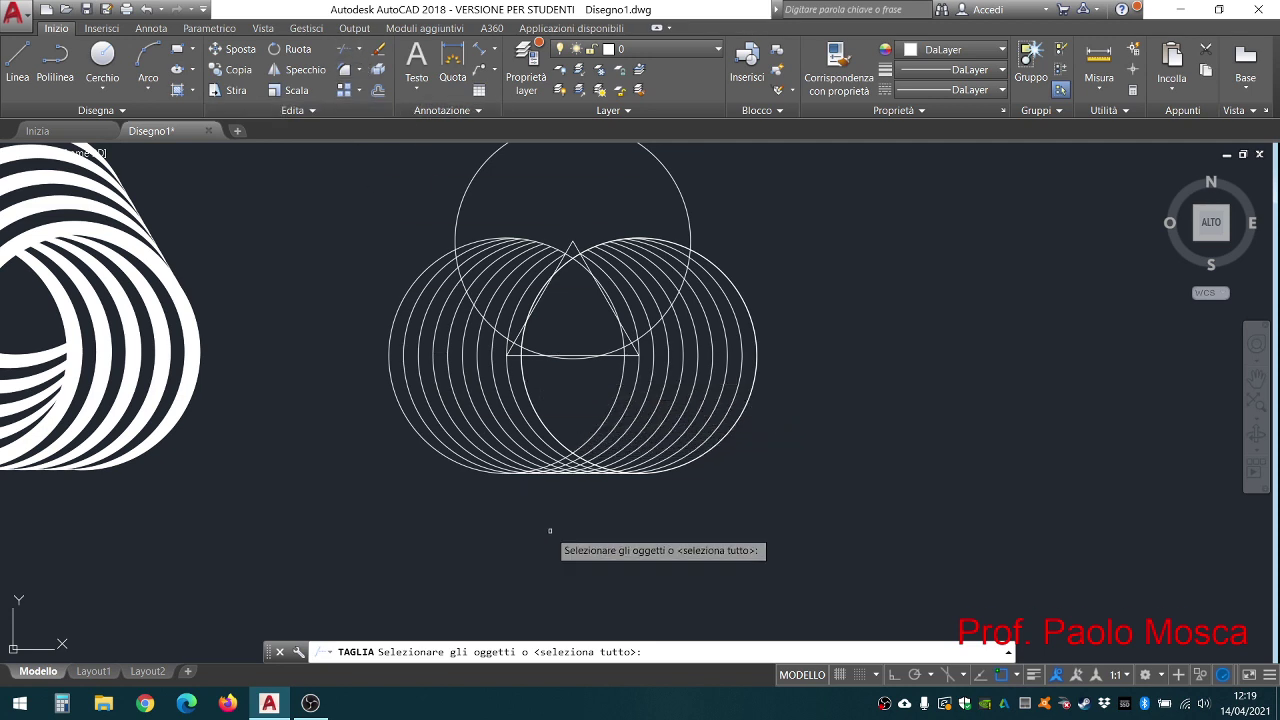
pyautogui.scroll(2, 552, 478)
pyautogui.scroll(2, 594, 476)
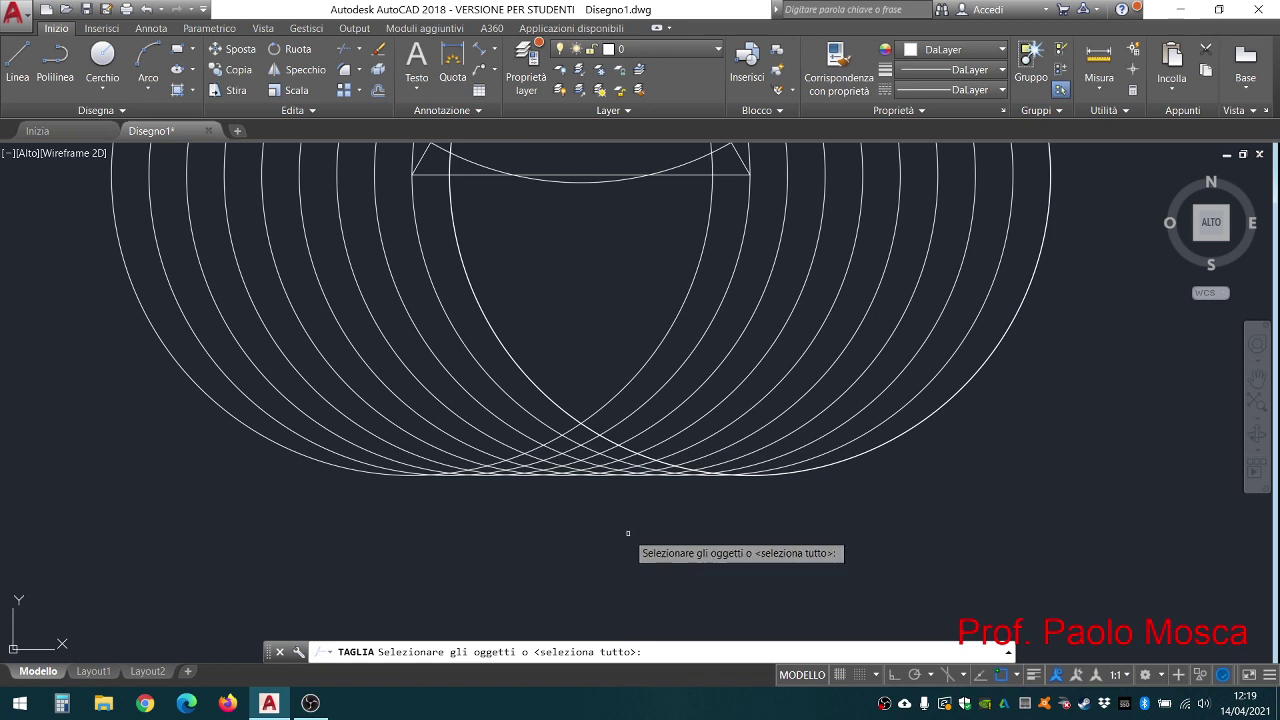
pyautogui.press('Return')
pyautogui.scroll(1, 663, 534)
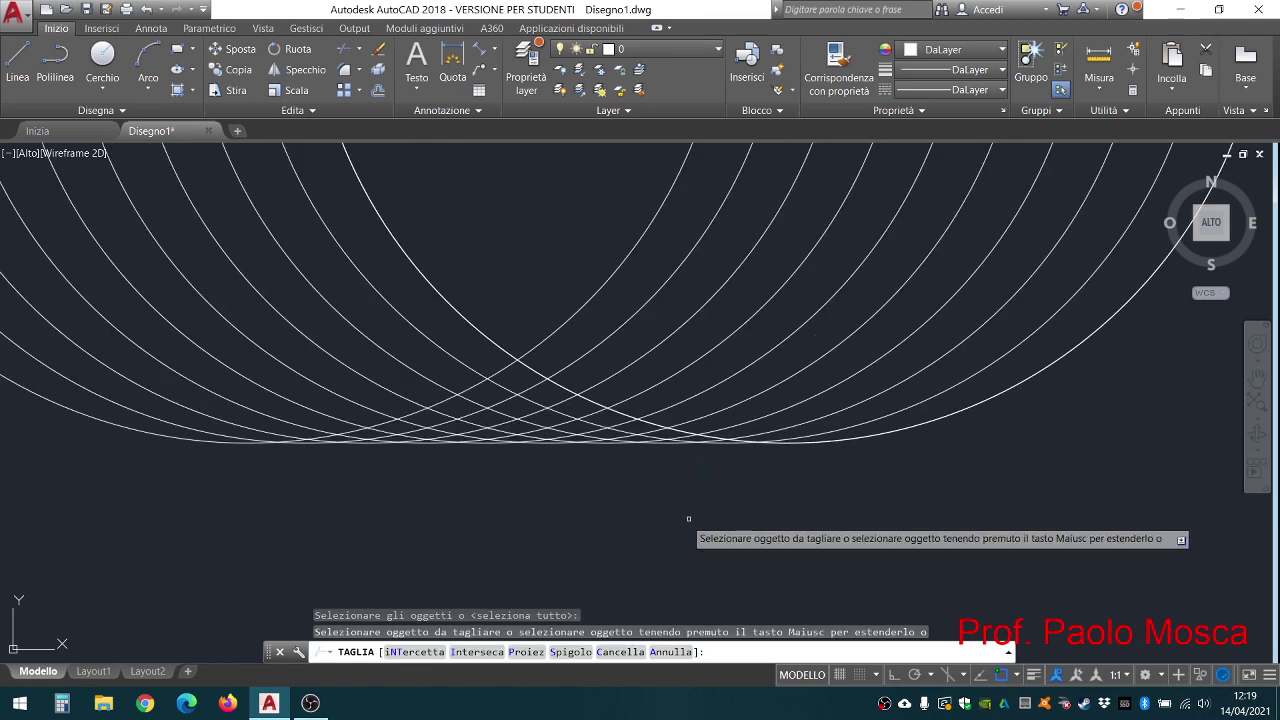
pyautogui.scroll(-2, 688, 519)
pyautogui.scroll(-1, 688, 519)
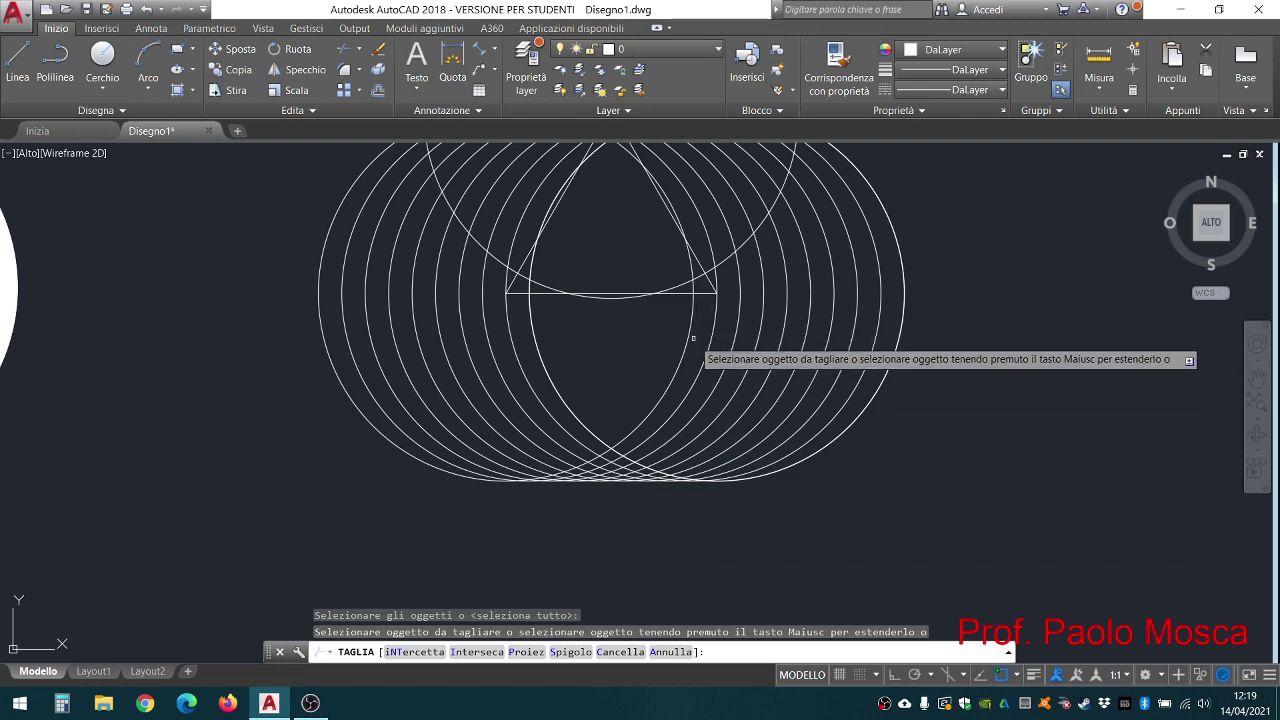
pyautogui.scroll(2, 600, 430)
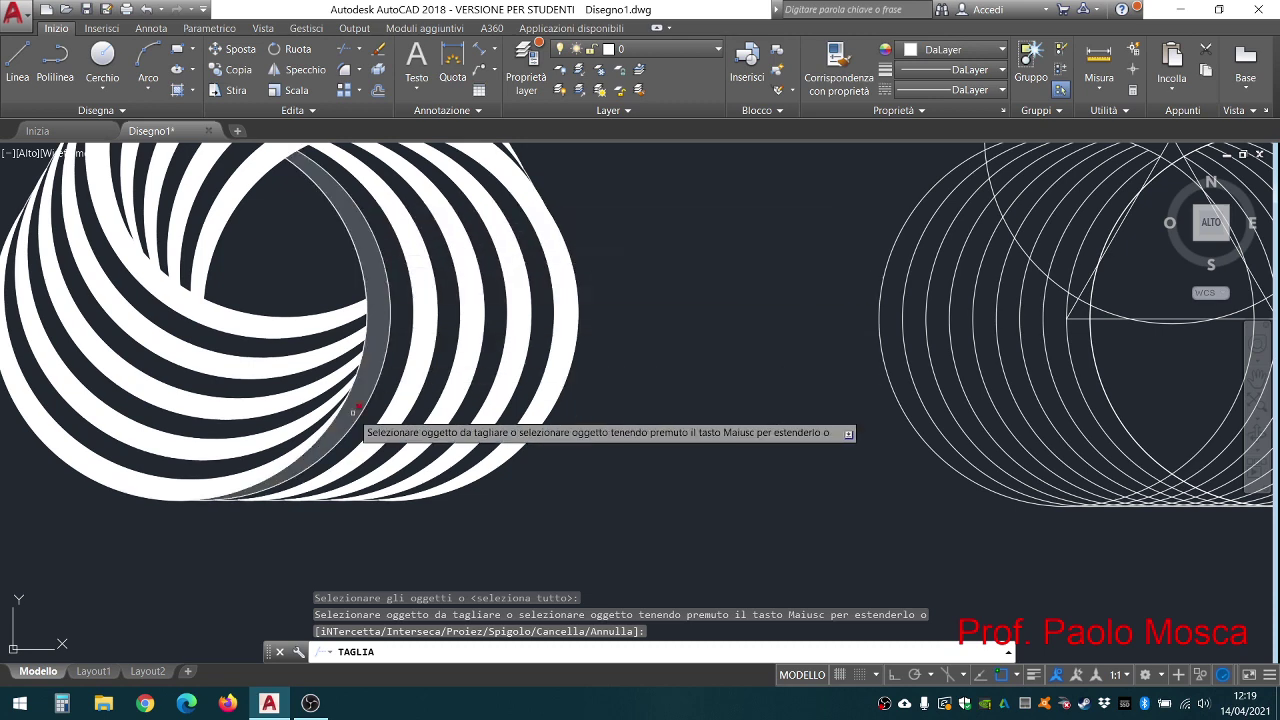
# Step: Trim the crossing arc pieces near the bottom of the rings, then end the trim
pyautogui.click(280, 482)
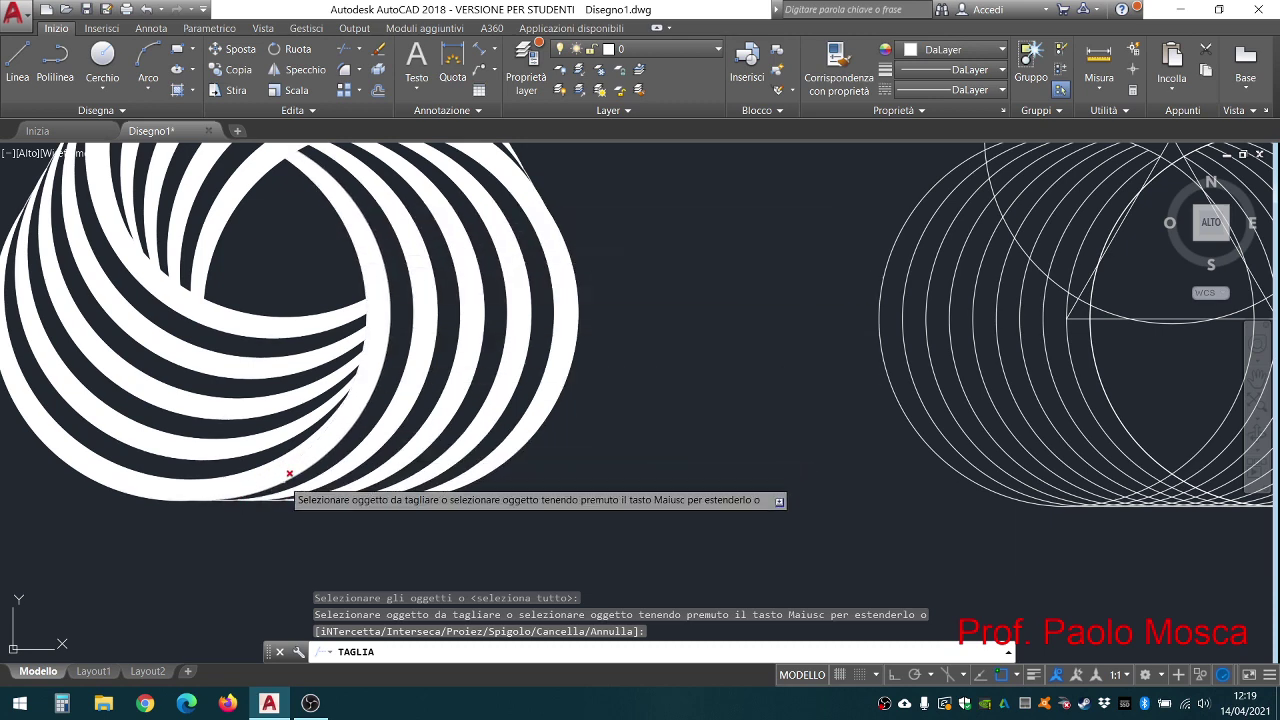
pyautogui.moveTo(785, 472); pyautogui.dragTo(389, 449, button='middle')
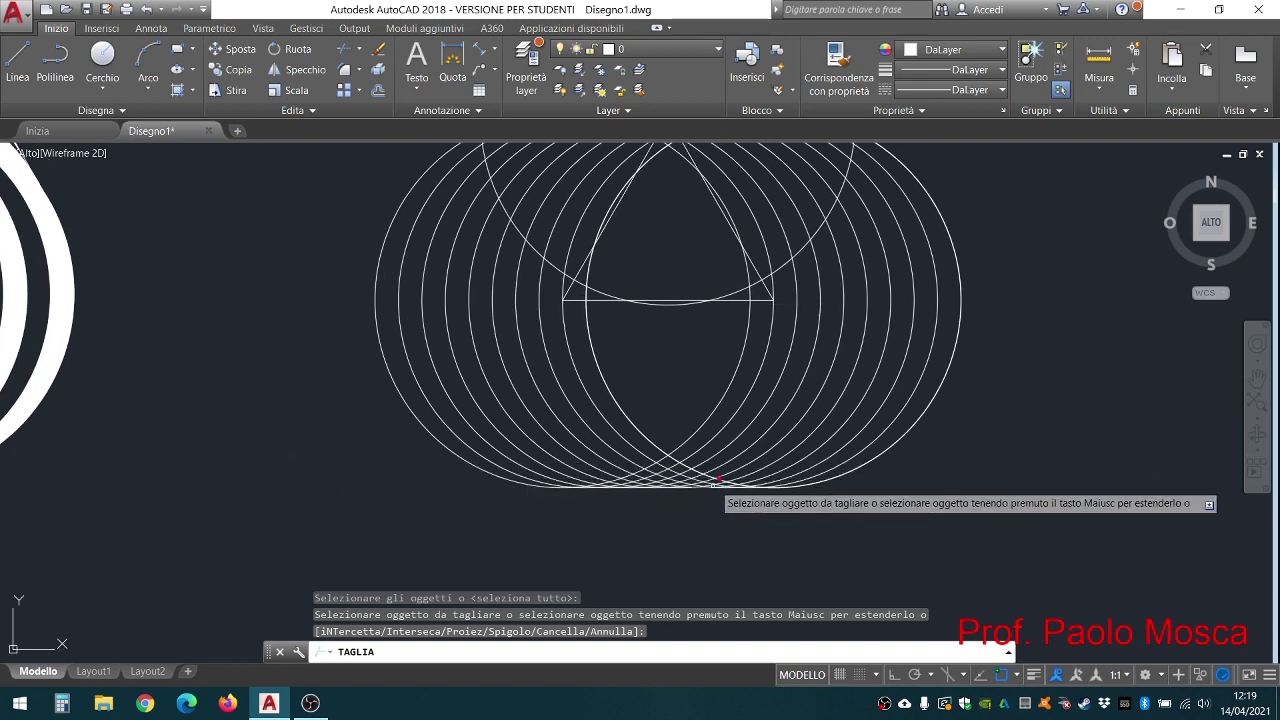
pyautogui.scroll(4, 716, 481)
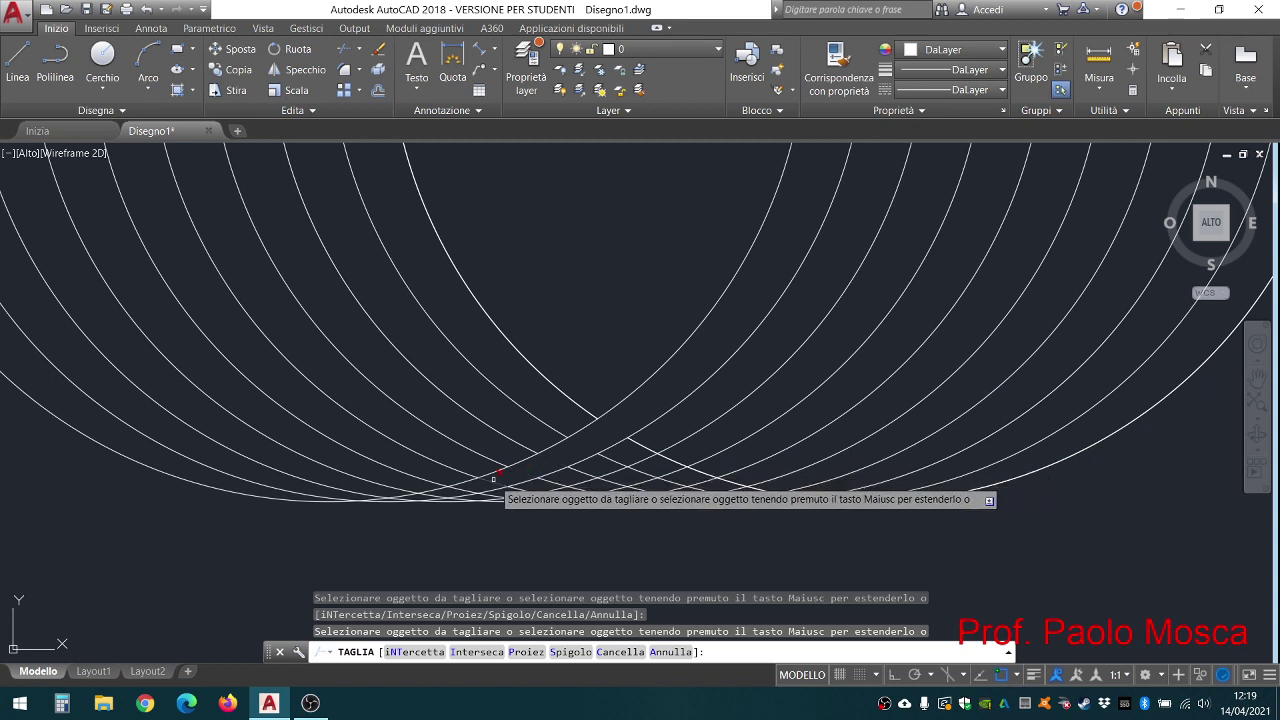
pyautogui.scroll(2, 420, 492)
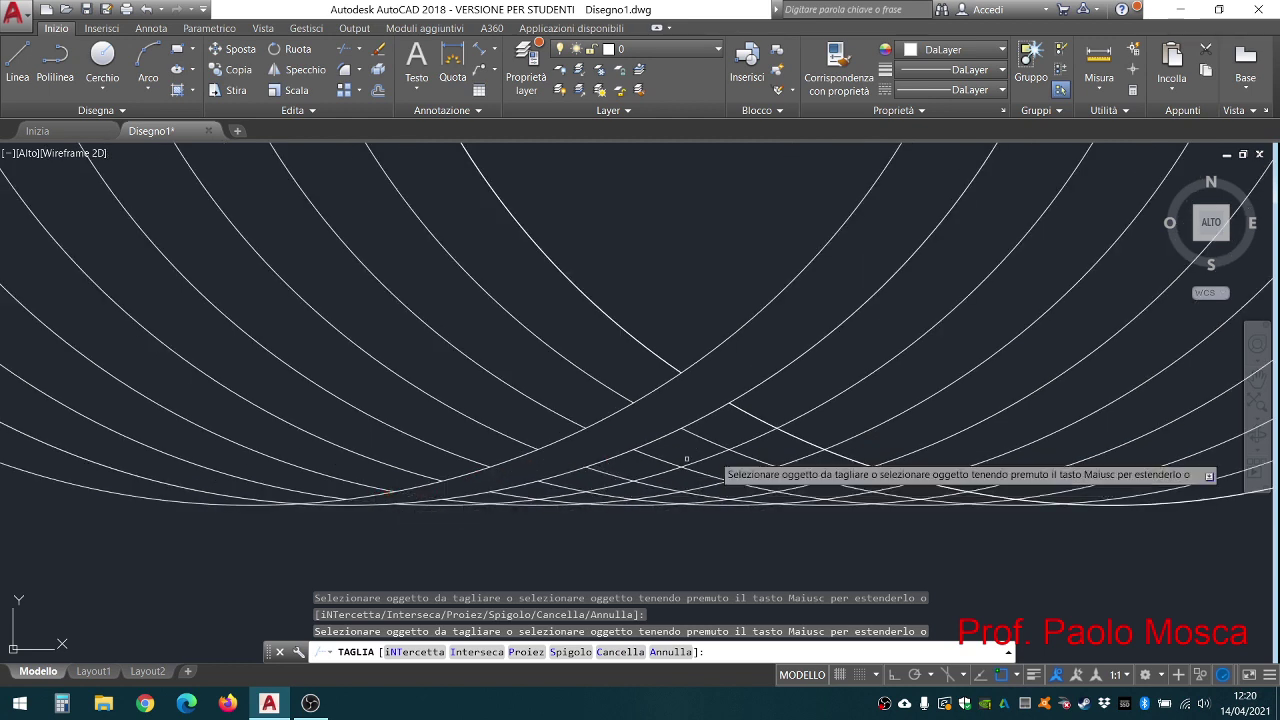
pyautogui.scroll(-1, 686, 459)
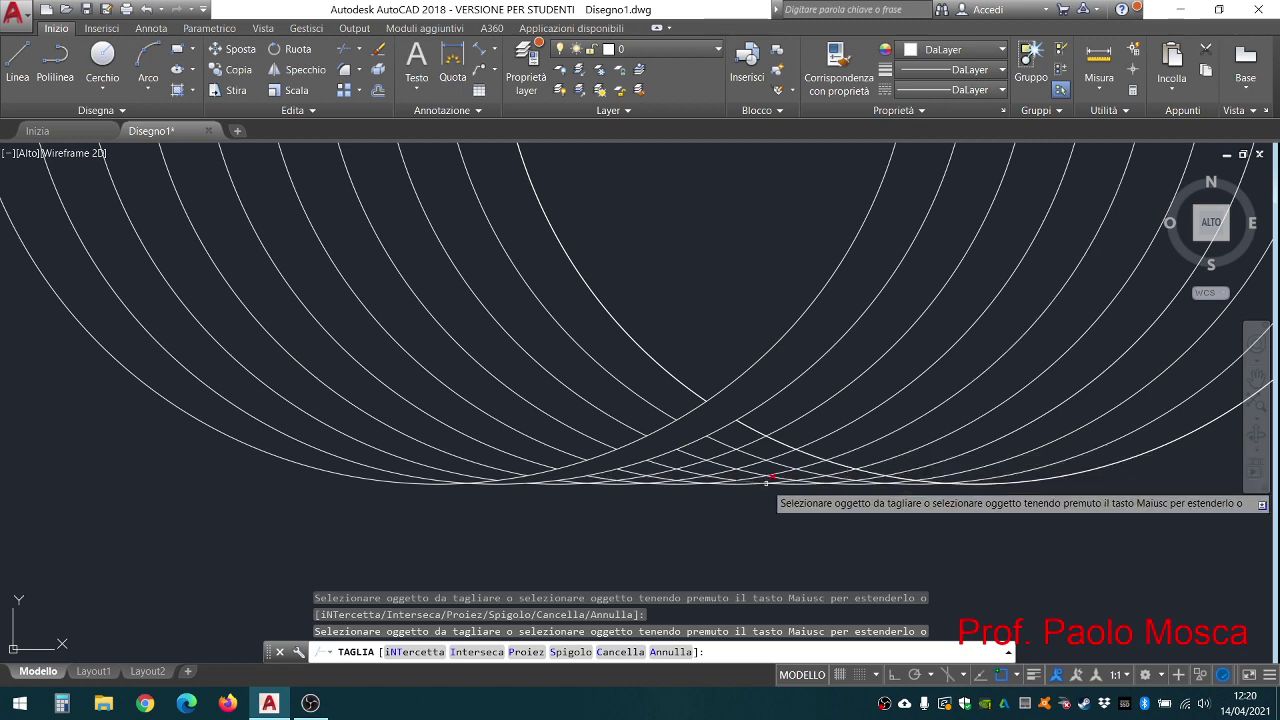
pyautogui.scroll(2, 941, 498)
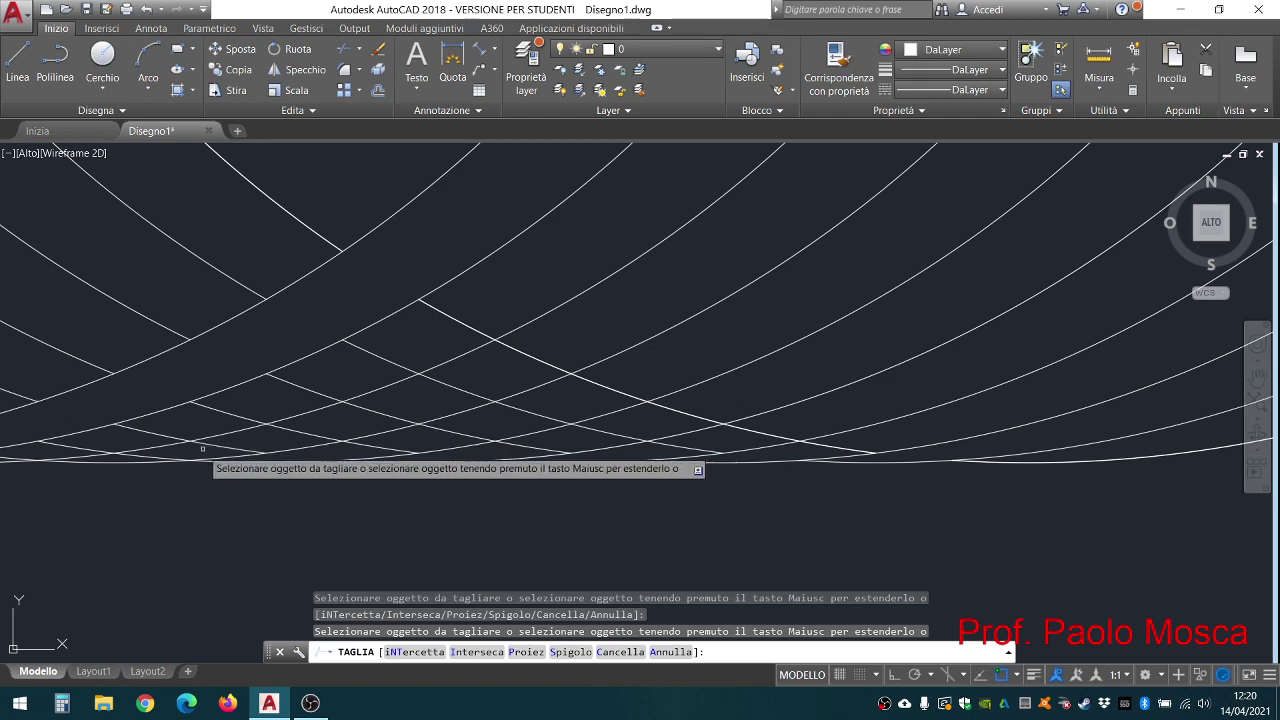
pyautogui.scroll(2, 140, 455)
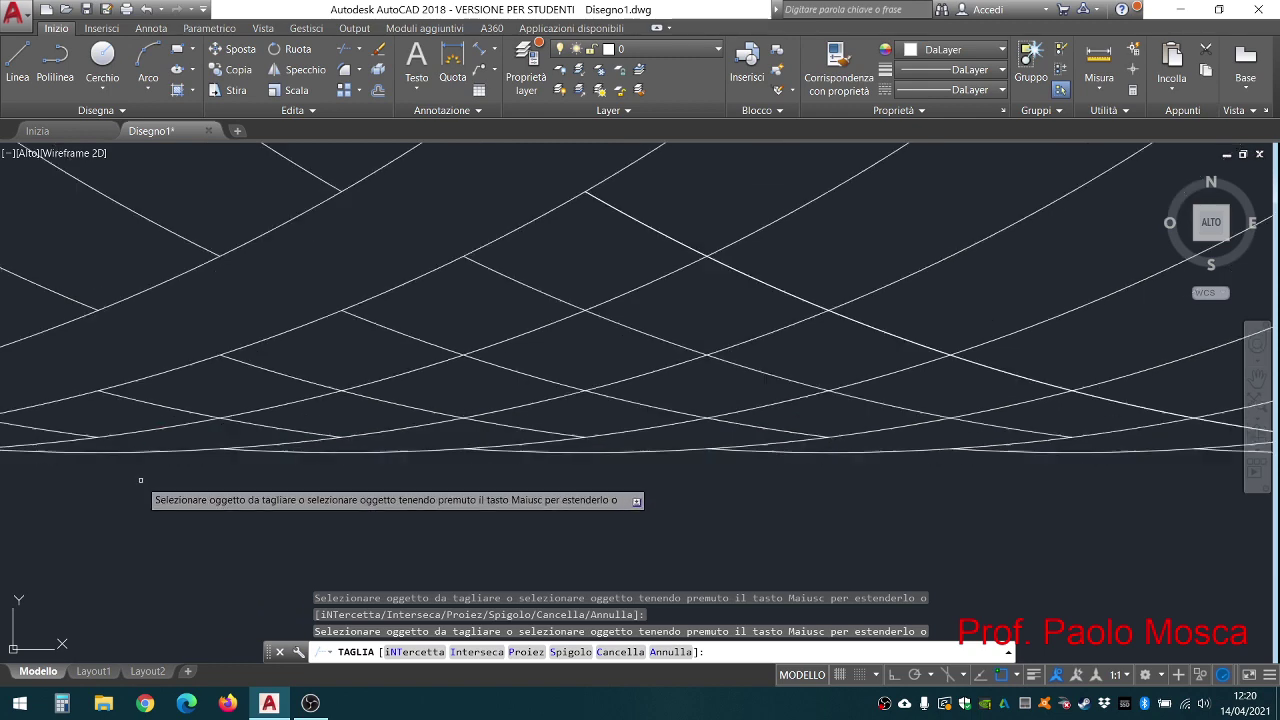
pyautogui.scroll(1, 374, 491)
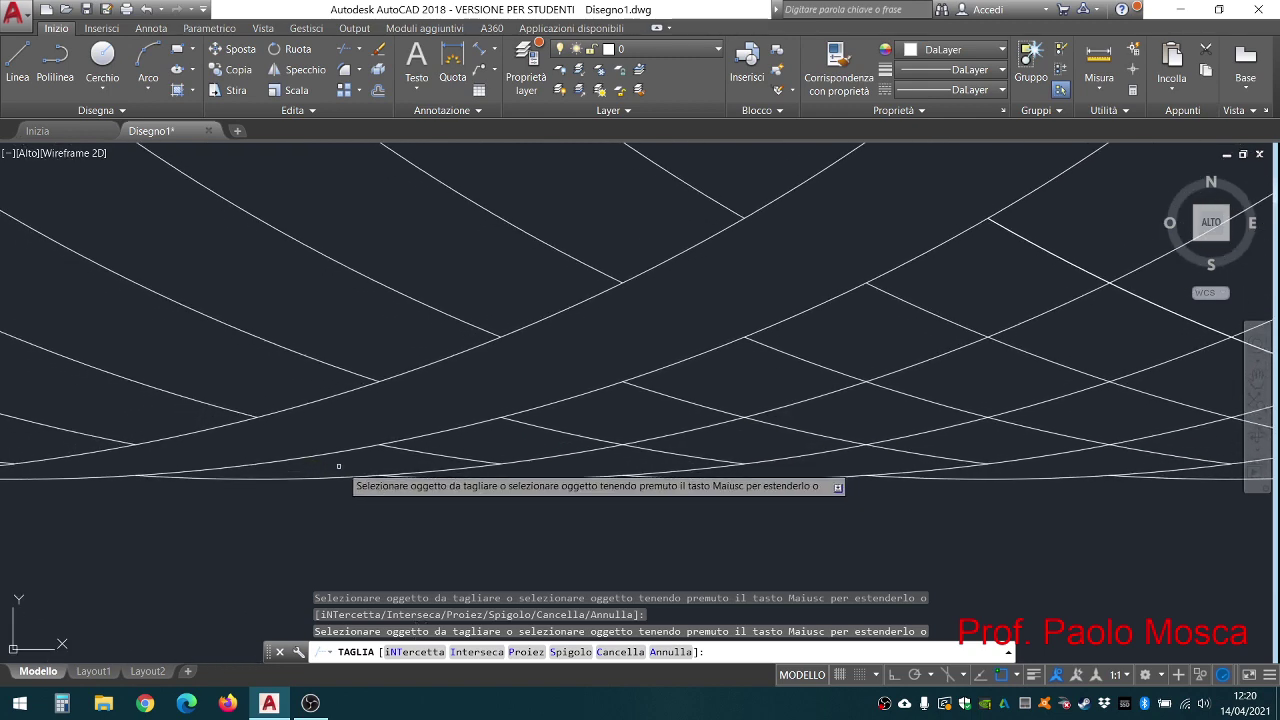
pyautogui.scroll(-1, 370, 467)
pyautogui.scroll(-1, 403, 471)
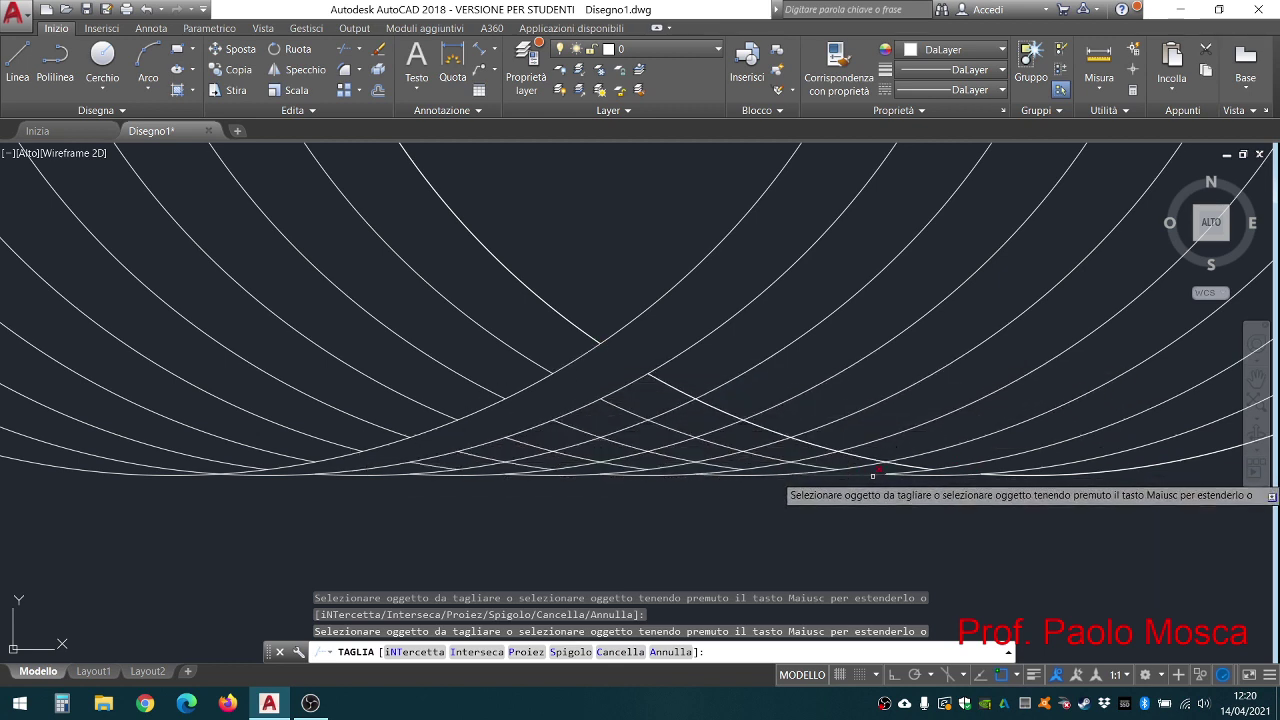
pyautogui.press('Escape')
pyautogui.press('Escape')
pyautogui.press('Escape')
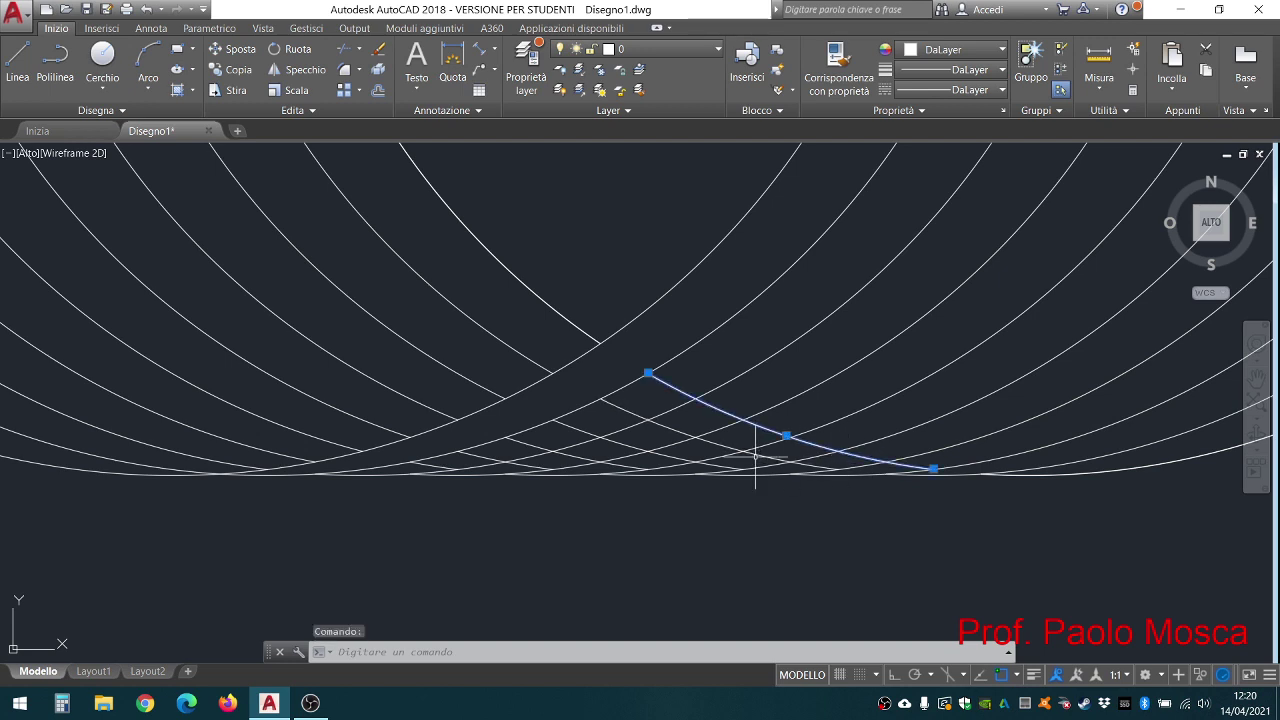
# Step: Erase the leftover arc fragments at the bottom of the rings and zoom out
pyautogui.click(676, 455)
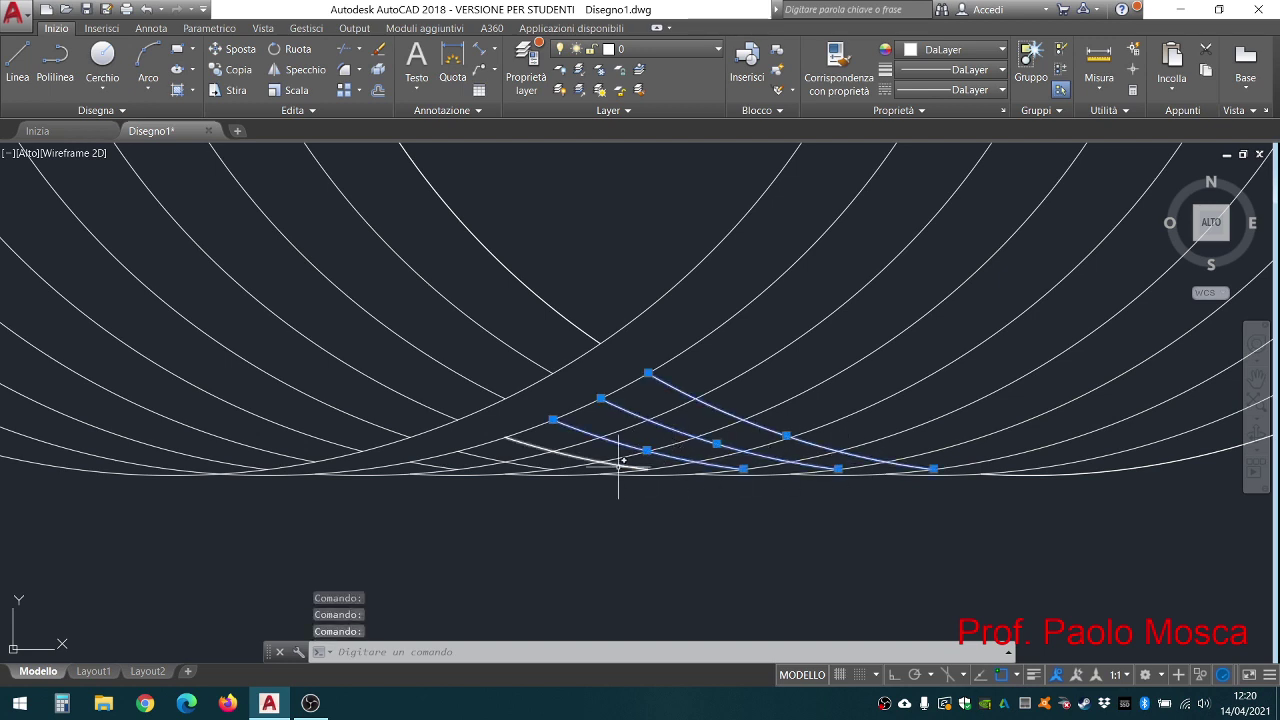
pyautogui.click(620, 462)
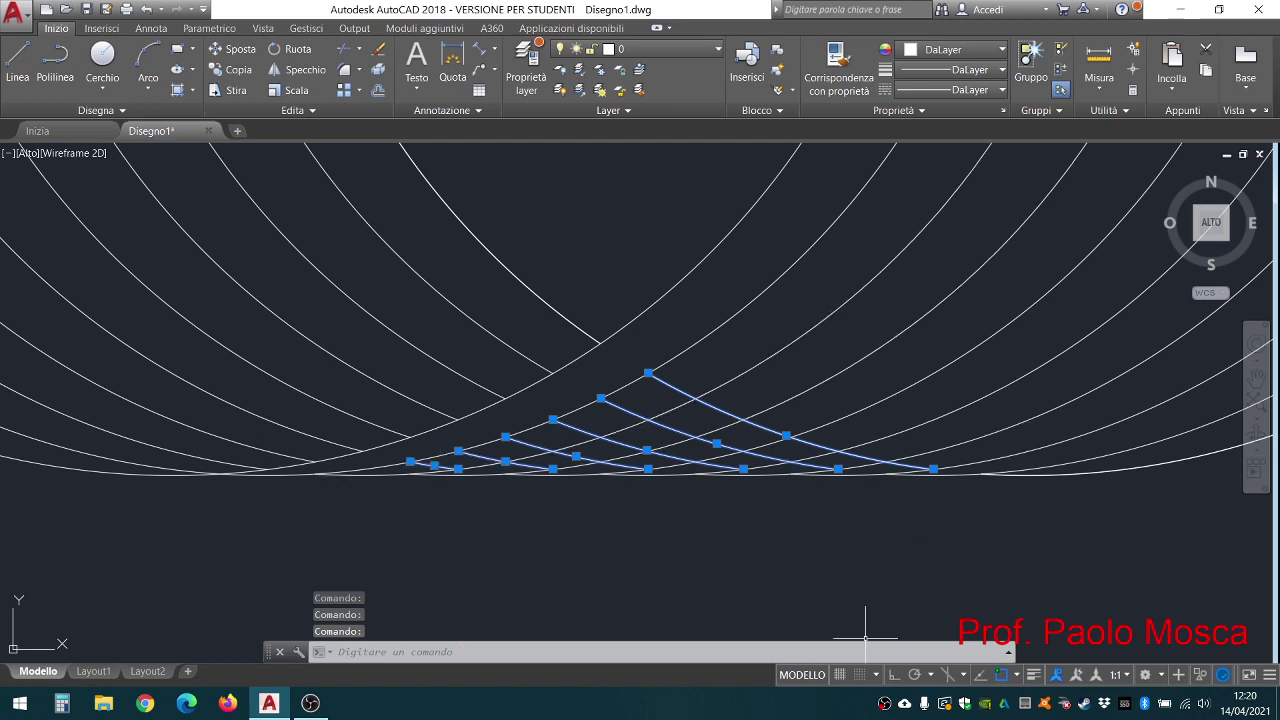
pyautogui.press('Delete')
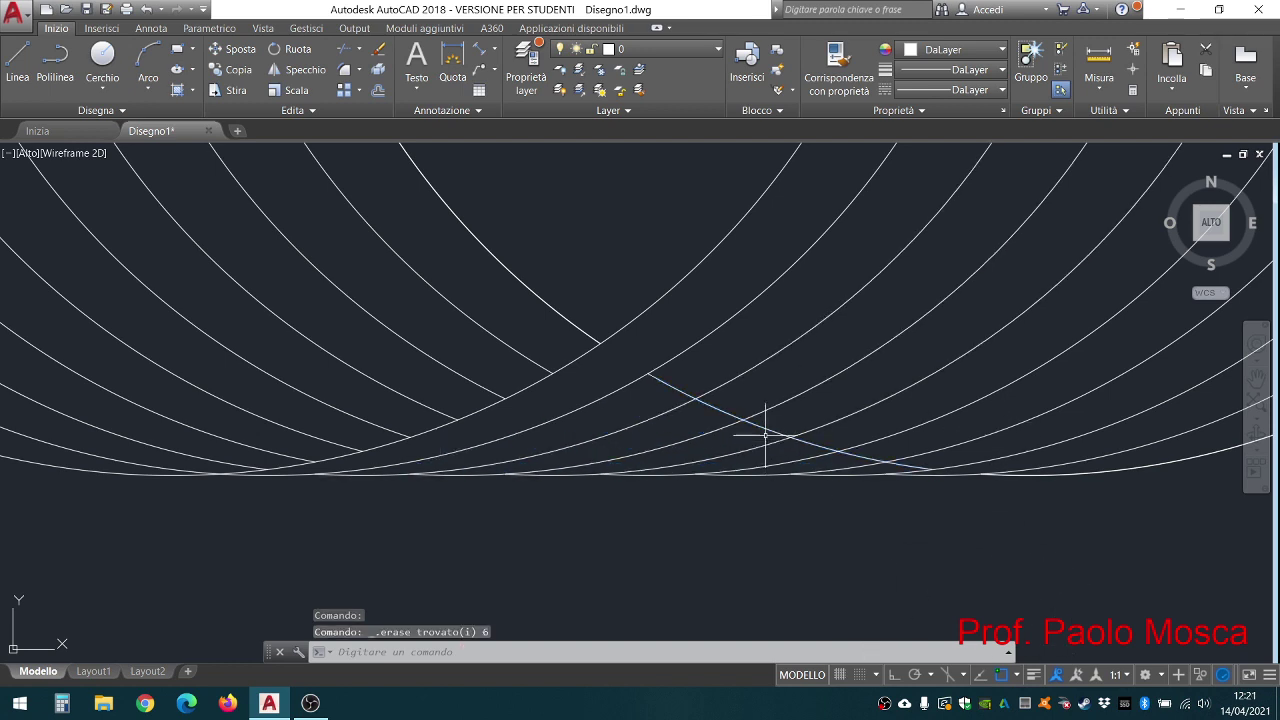
pyautogui.click(766, 432)
pyautogui.press('Delete')
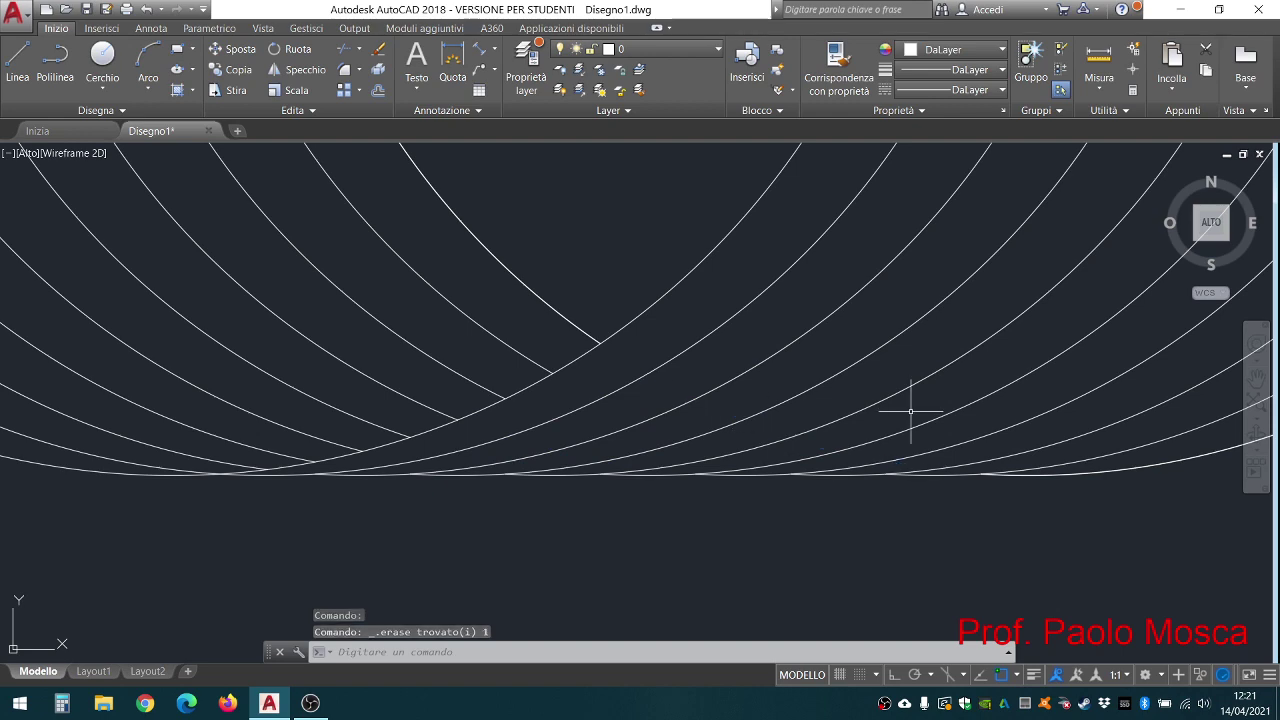
pyautogui.scroll(-2, 1000, 442)
pyautogui.scroll(-2, 940, 447)
pyautogui.scroll(1, 700, 443)
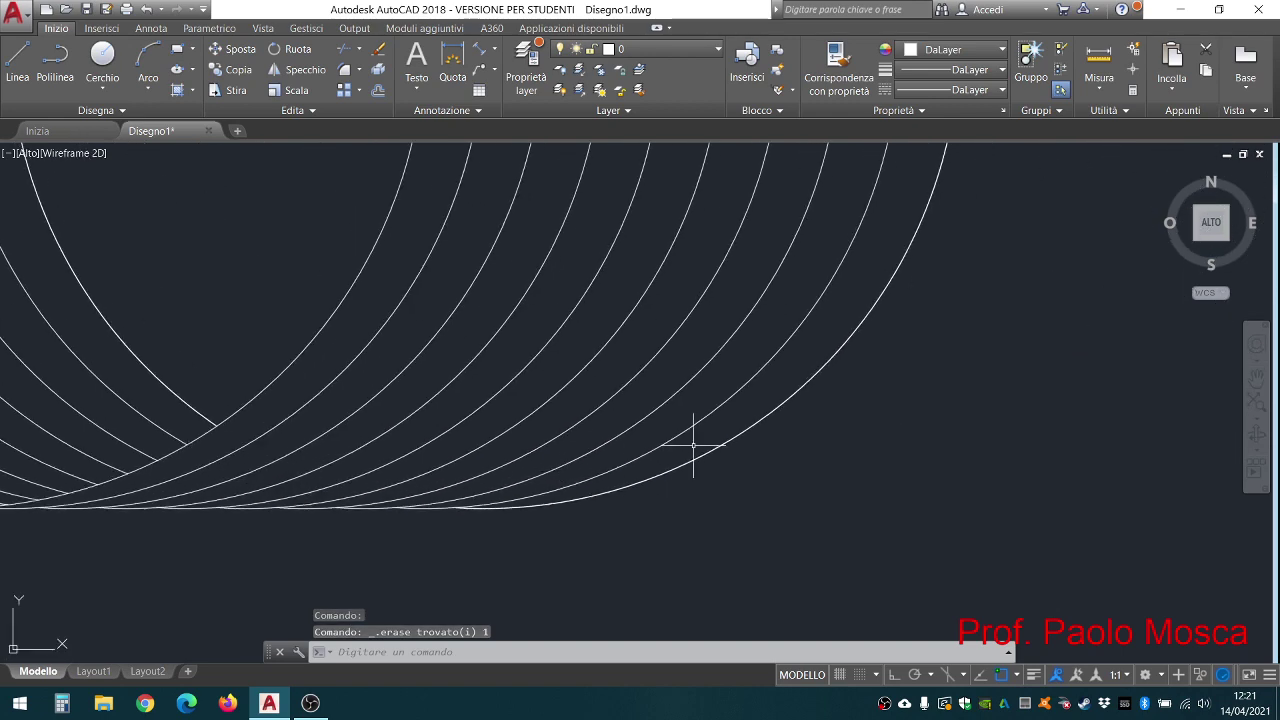
pyautogui.scroll(-3, 753, 423)
pyautogui.scroll(-1, 819, 414)
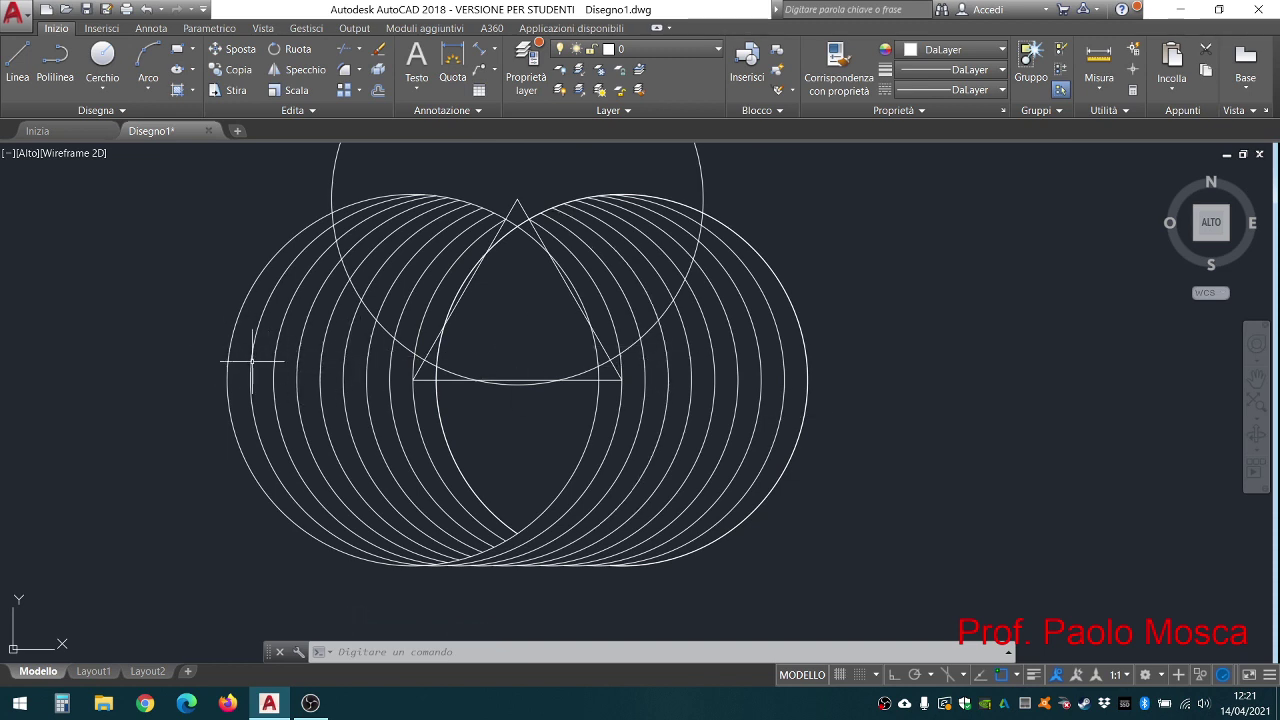
# Step: Delete the stray outer arc on the right and re-centre the view on the circles
pyautogui.click(814, 366)
pyautogui.press('Delete')
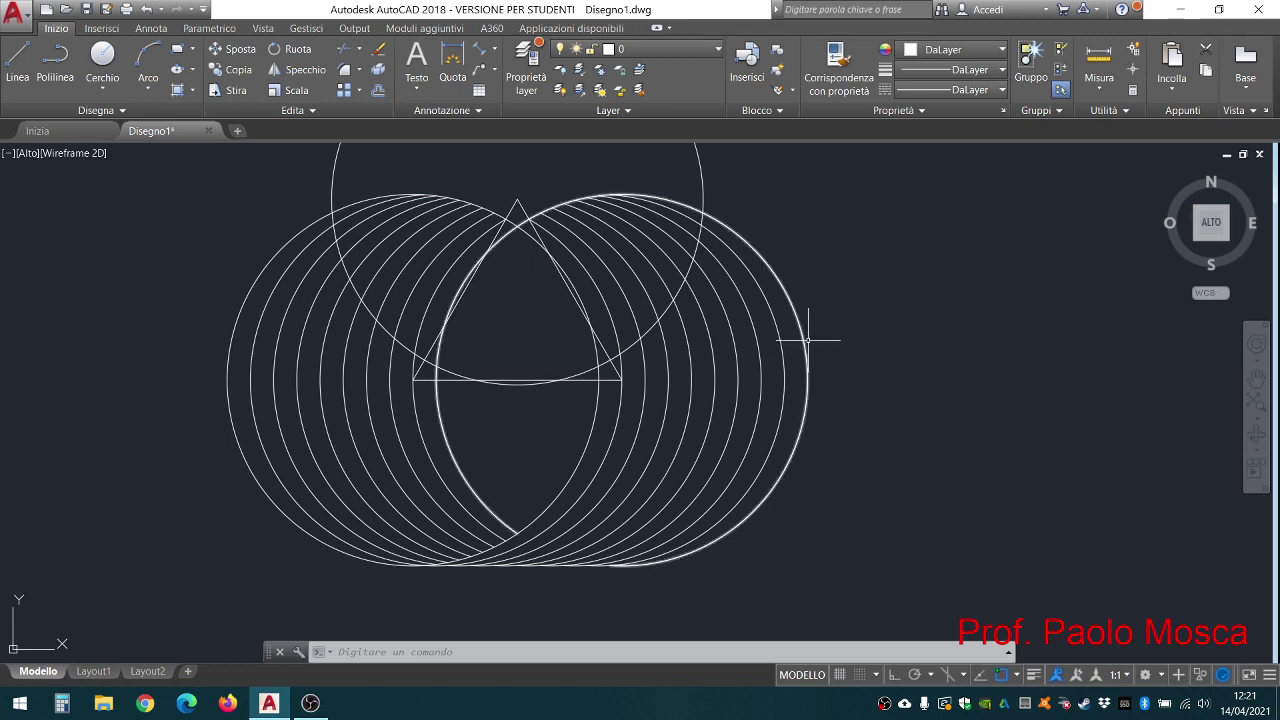
pyautogui.scroll(-2, 863, 319)
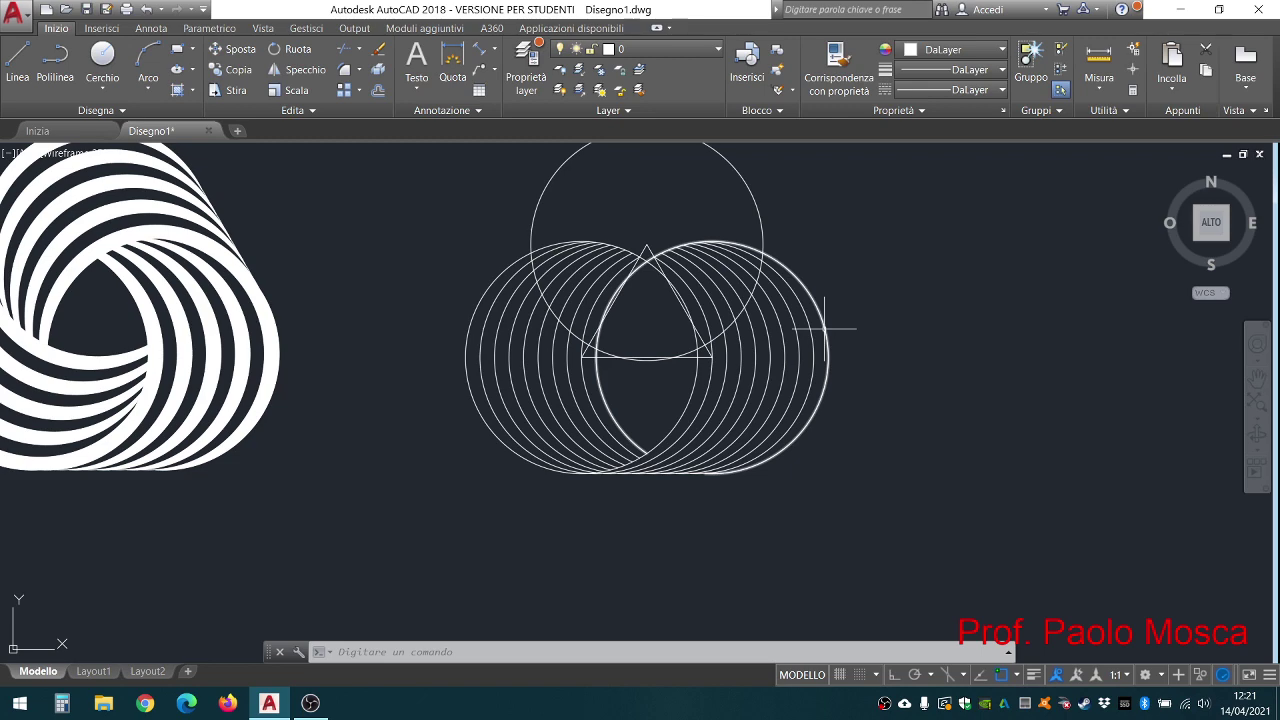
pyautogui.moveTo(877, 286); pyautogui.dragTo(790, 358, button='middle')
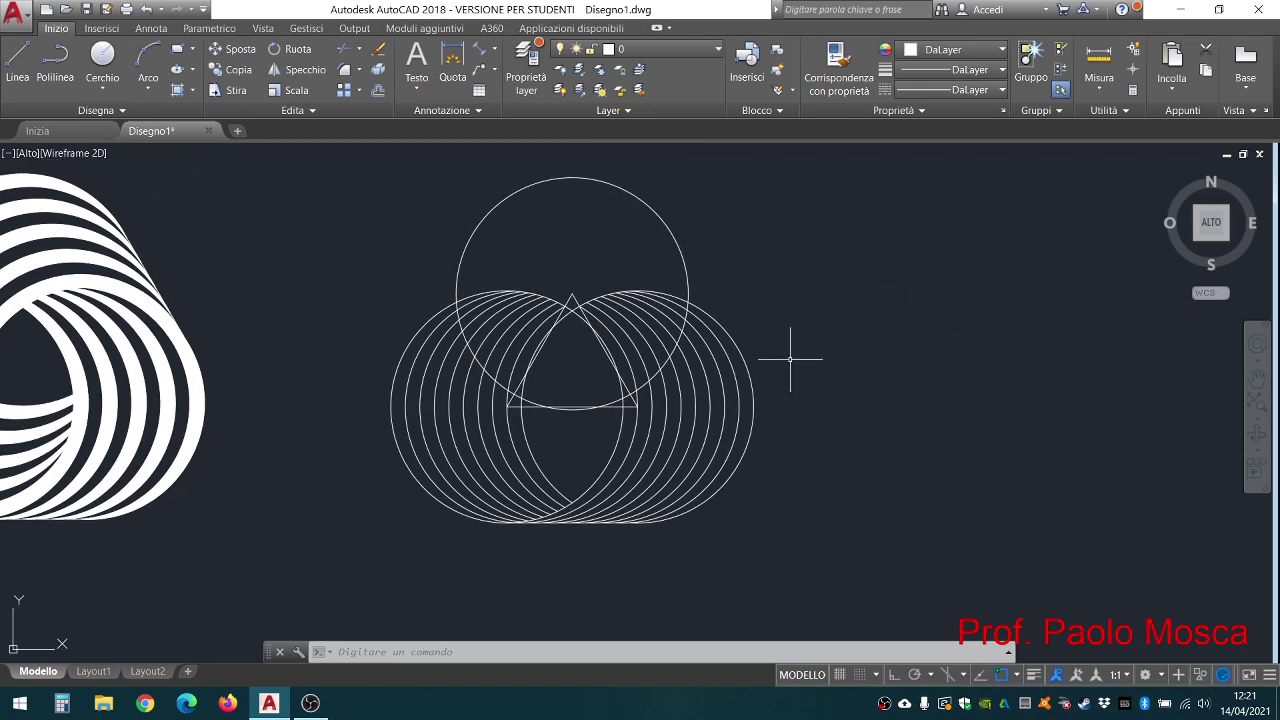
pyautogui.scroll(2, 665, 461)
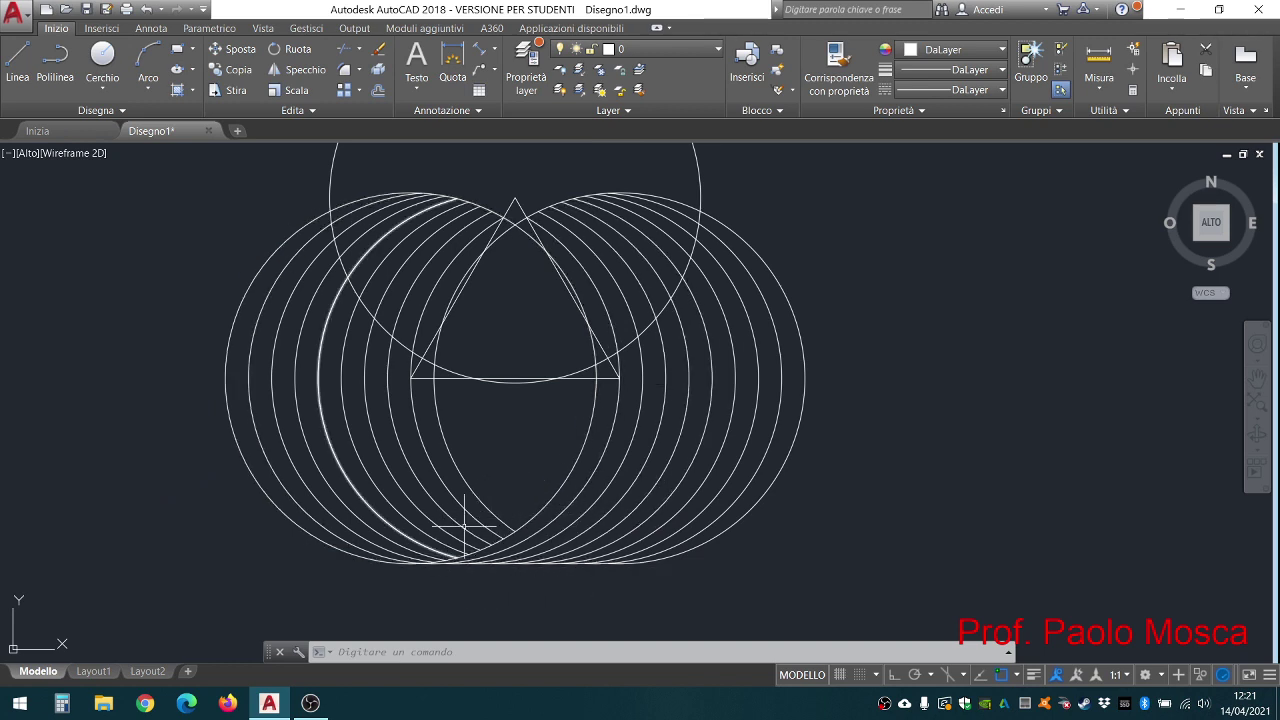
pyautogui.scroll(-2, 548, 335)
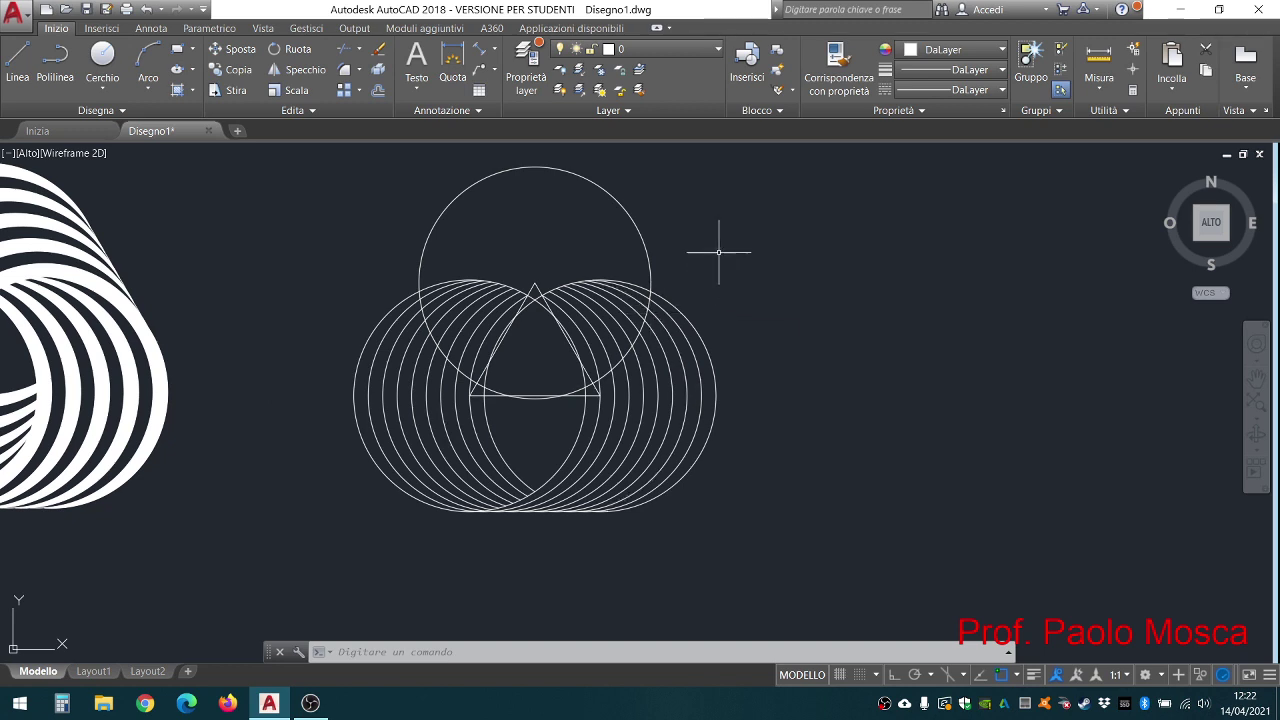
pyautogui.moveTo(718, 252); pyautogui.dragTo(721, 266, button='middle')
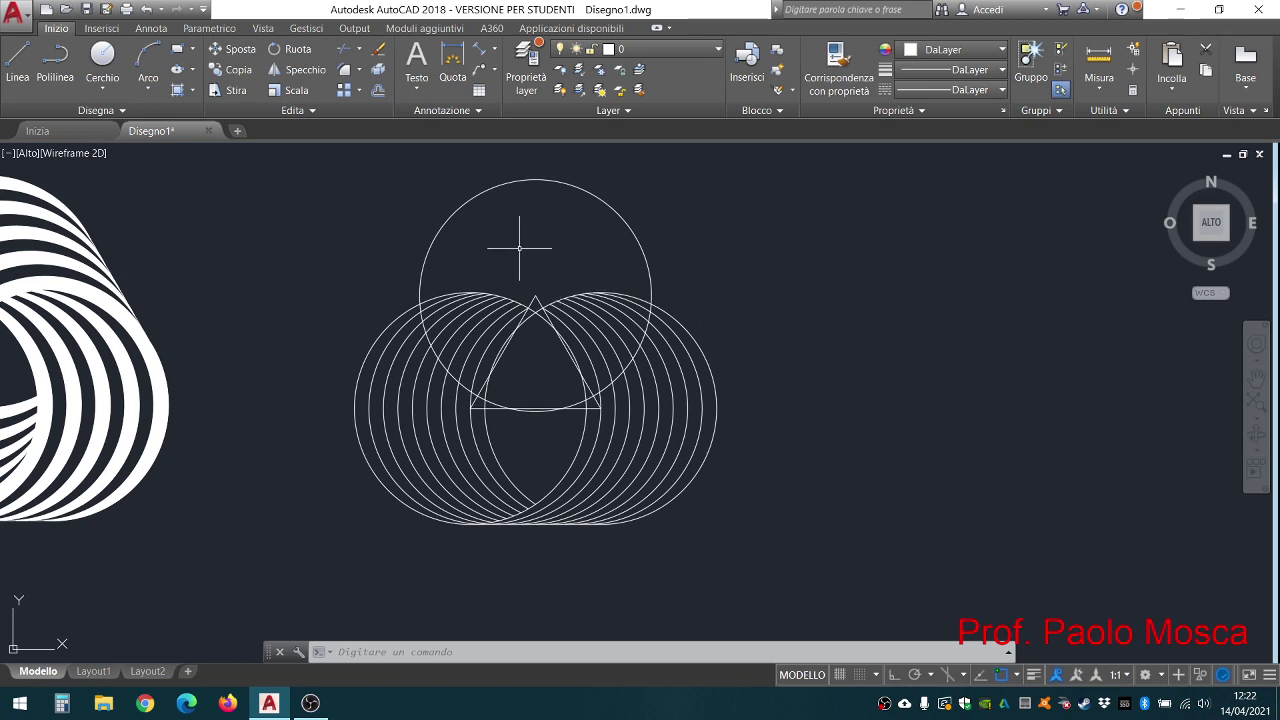
# Step: Select the UCS icon to prepare repositioning the coordinate system
pyautogui.click(541, 300)
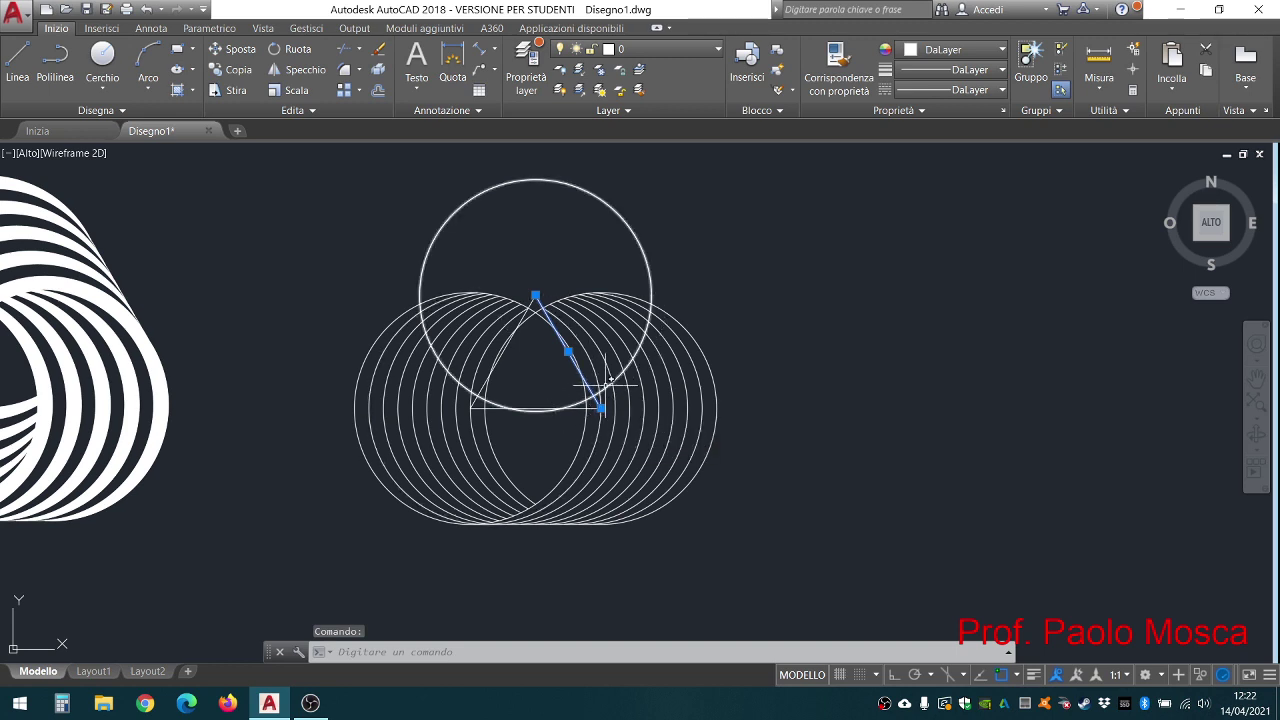
pyautogui.press('Escape')
pyautogui.press('Escape')
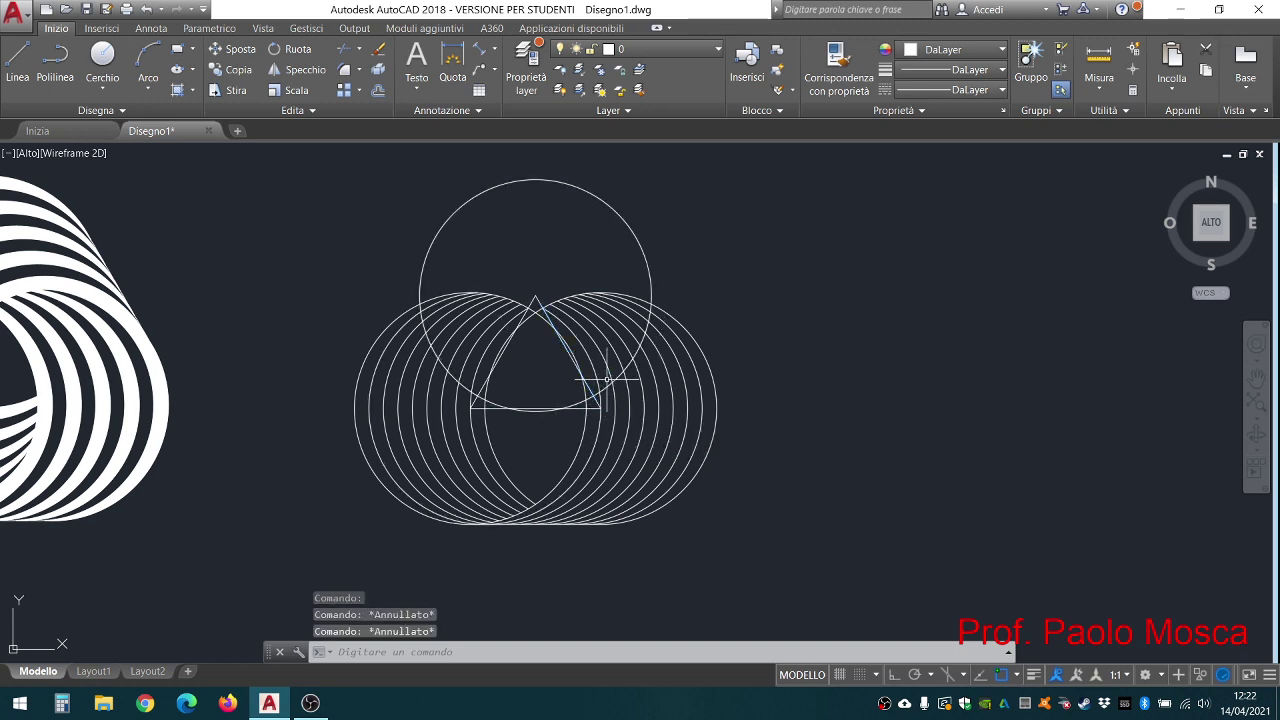
pyautogui.press('Escape')
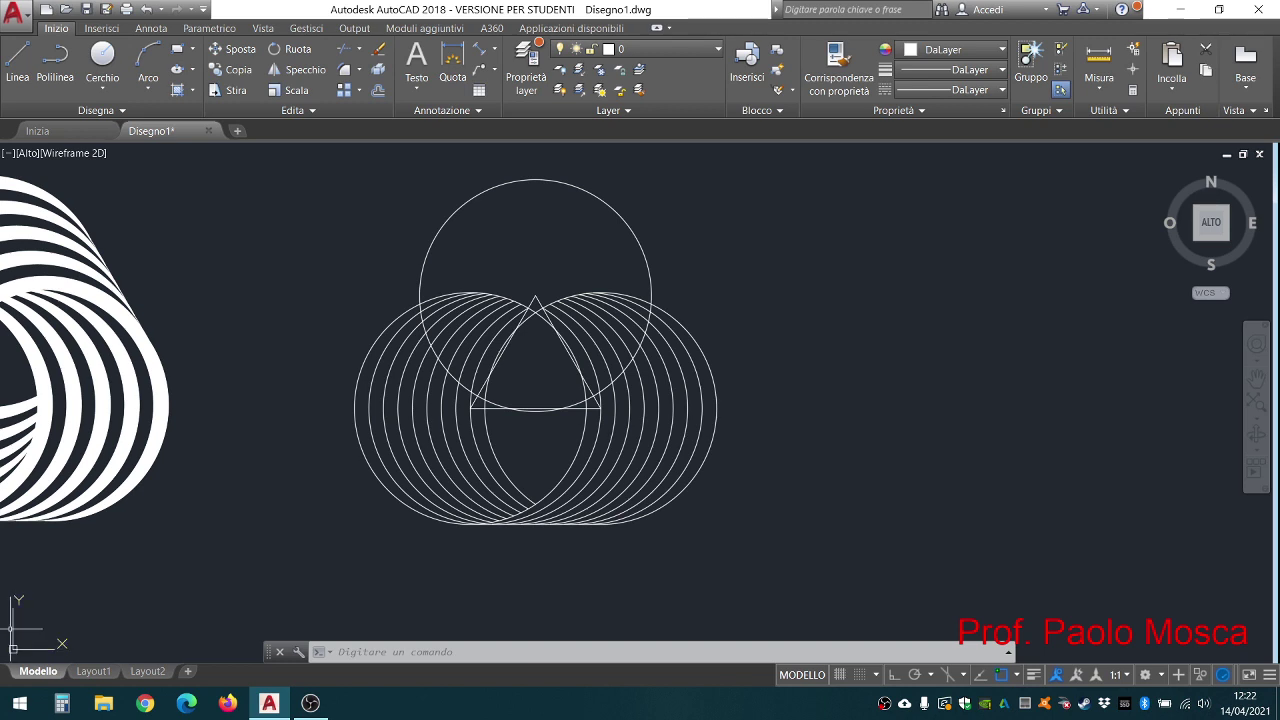
pyautogui.click(12, 648)
# Step: Place the UCS origin on the triangle's top apex, X axis toward the lower-right corner
pyautogui.click(12, 648)
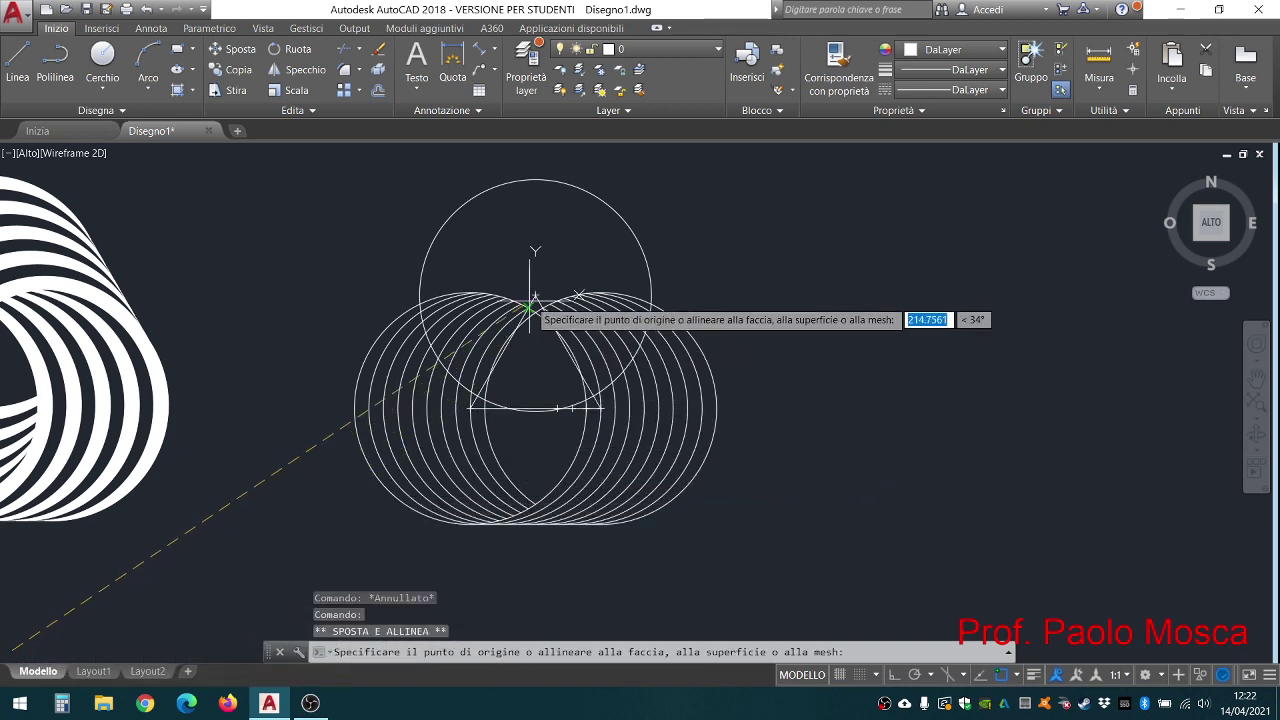
pyautogui.click(535, 297)
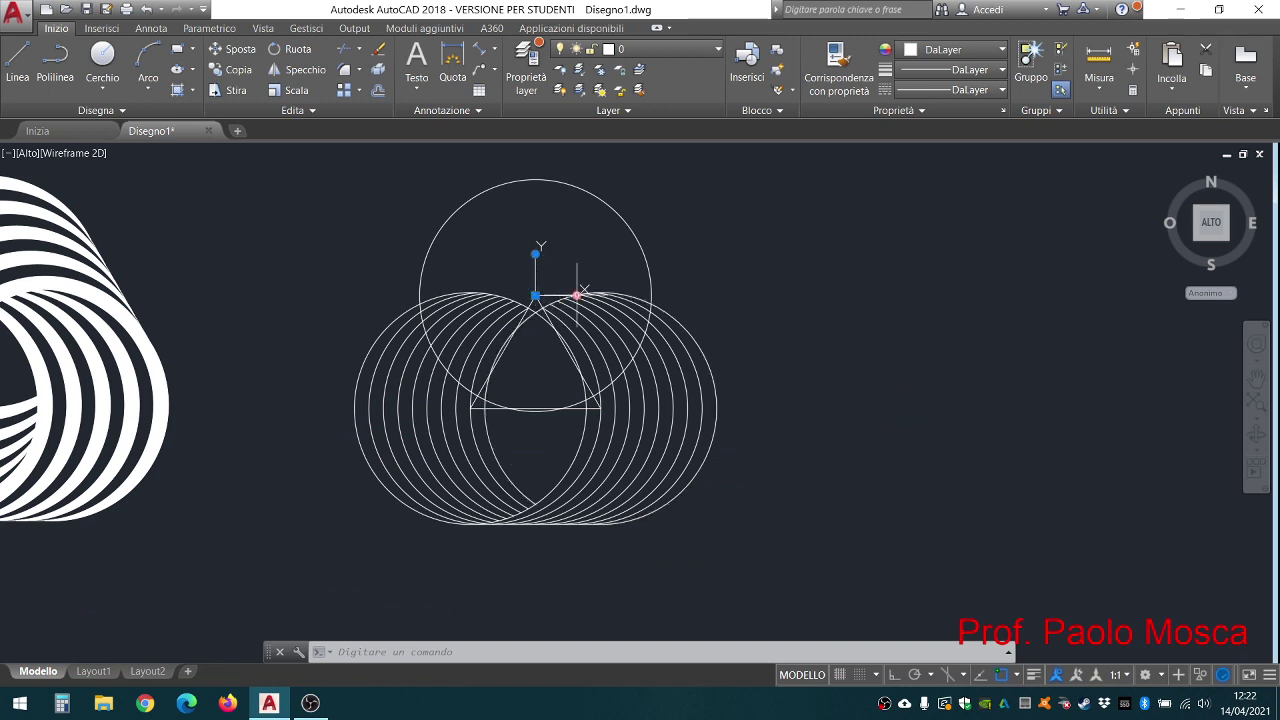
pyautogui.click(578, 295)
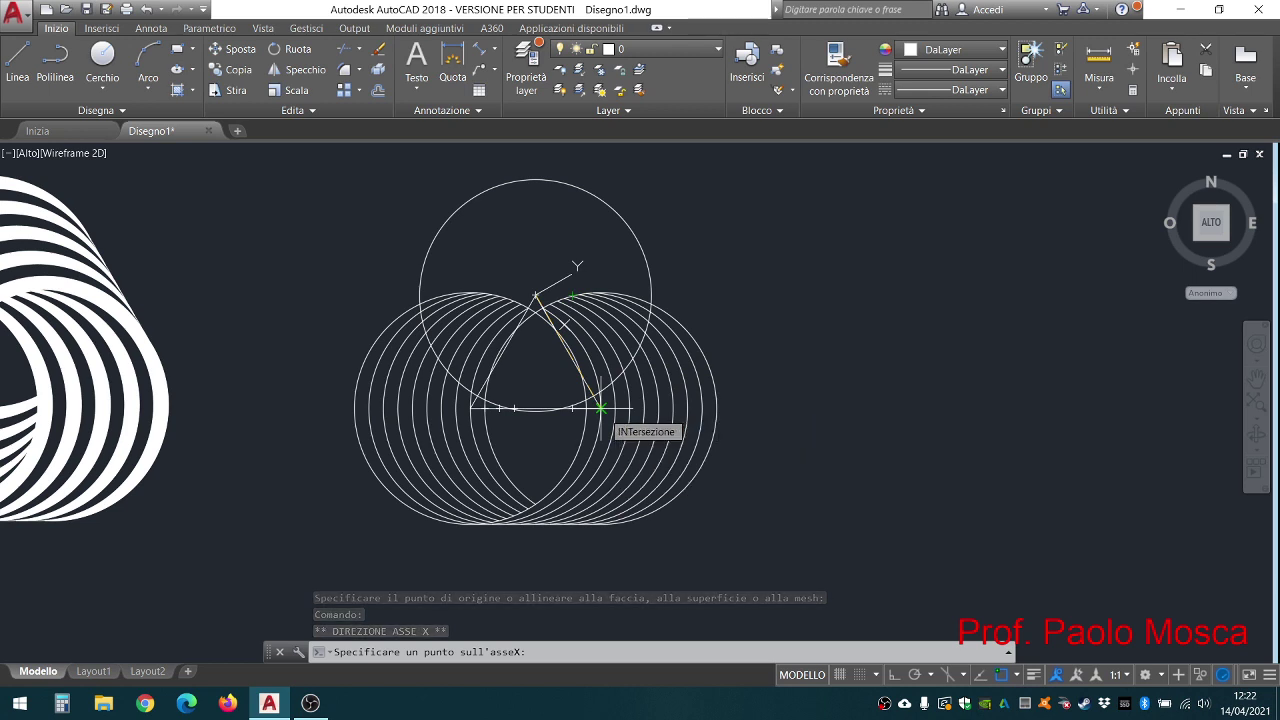
pyautogui.click(600, 408)
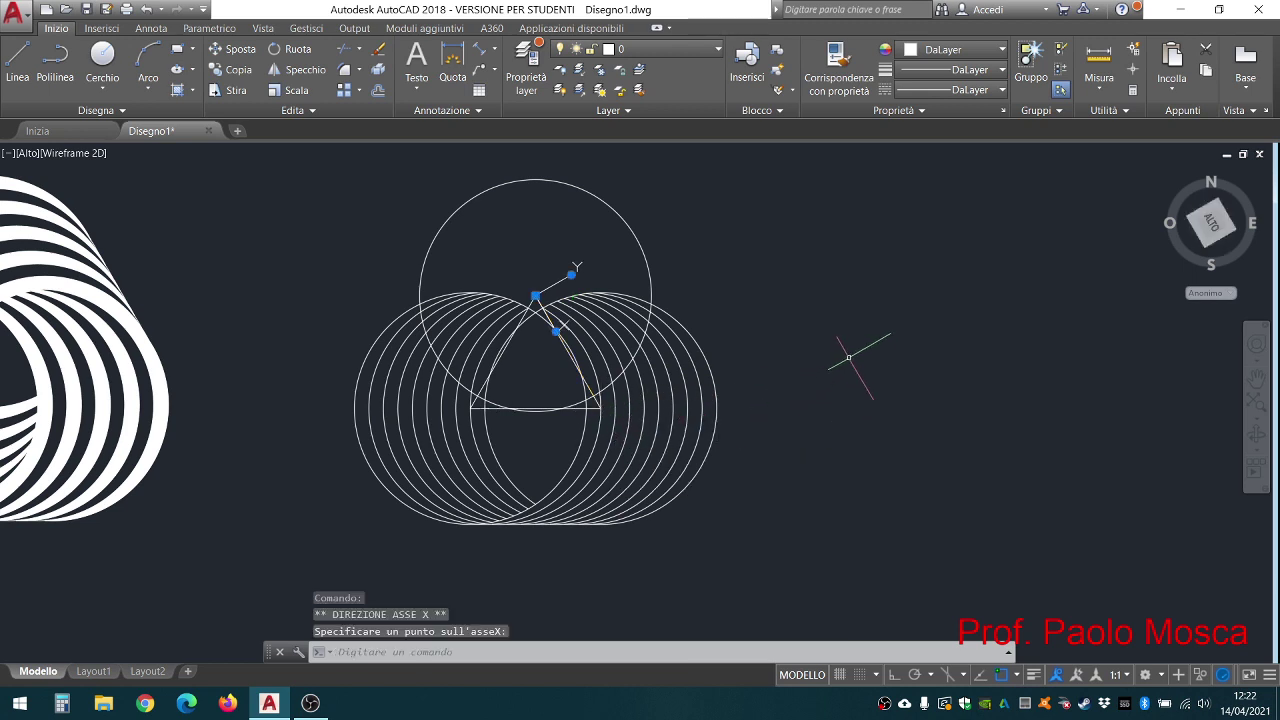
pyautogui.press('Escape')
pyautogui.press('Escape')
pyautogui.press('Escape')
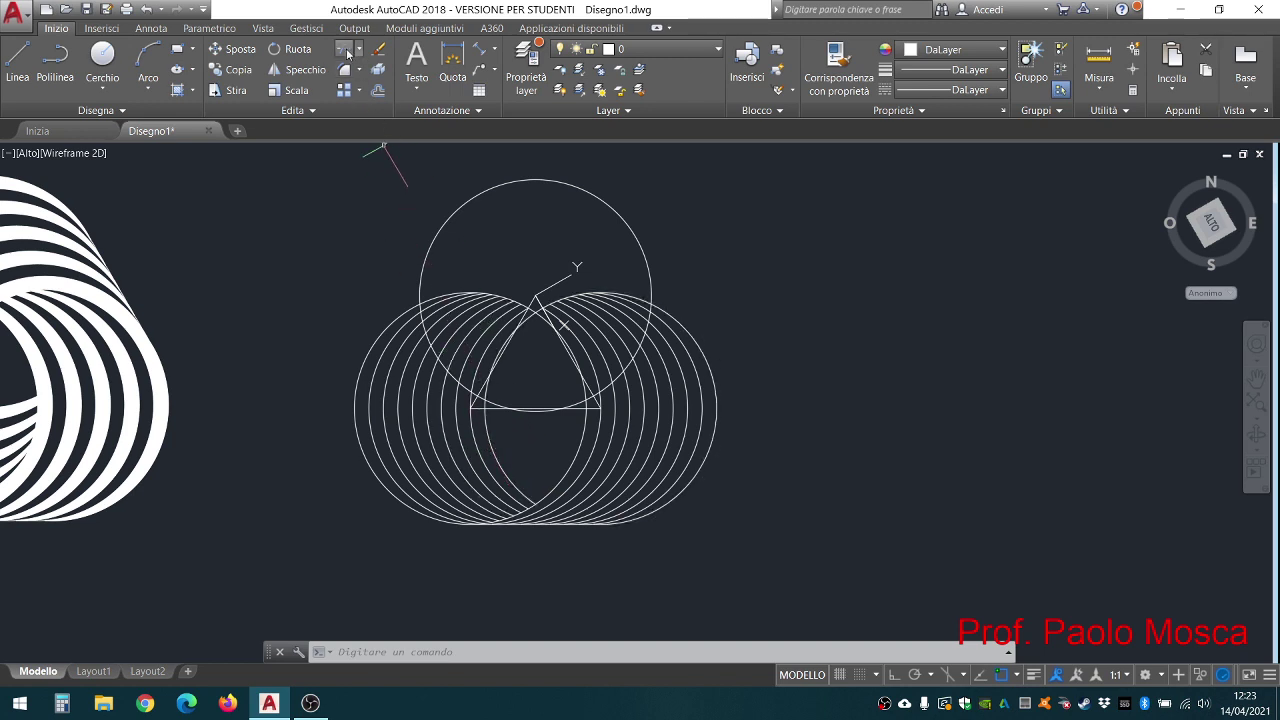
# Step: Trim the concentric arcs inside the lower-left circle, using the top and lower-left circles as cutting edges
pyautogui.click(347, 53)
pyautogui.click(427, 240)
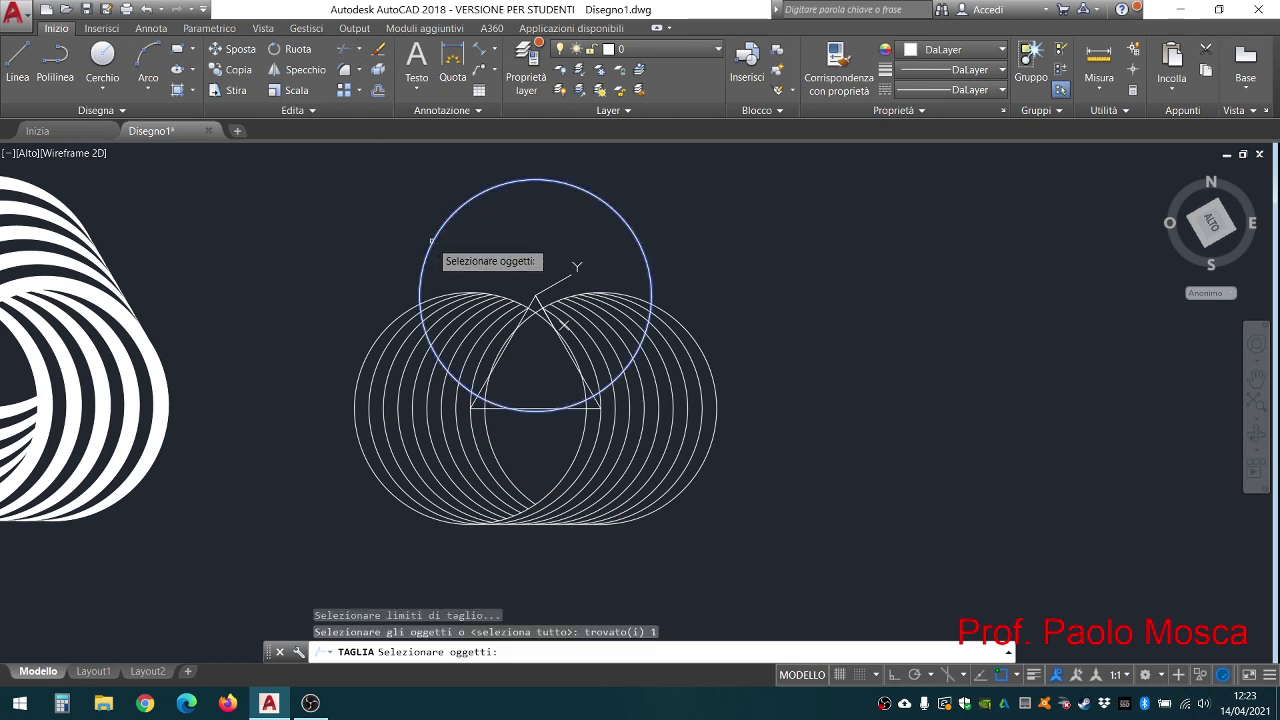
pyautogui.click(373, 334)
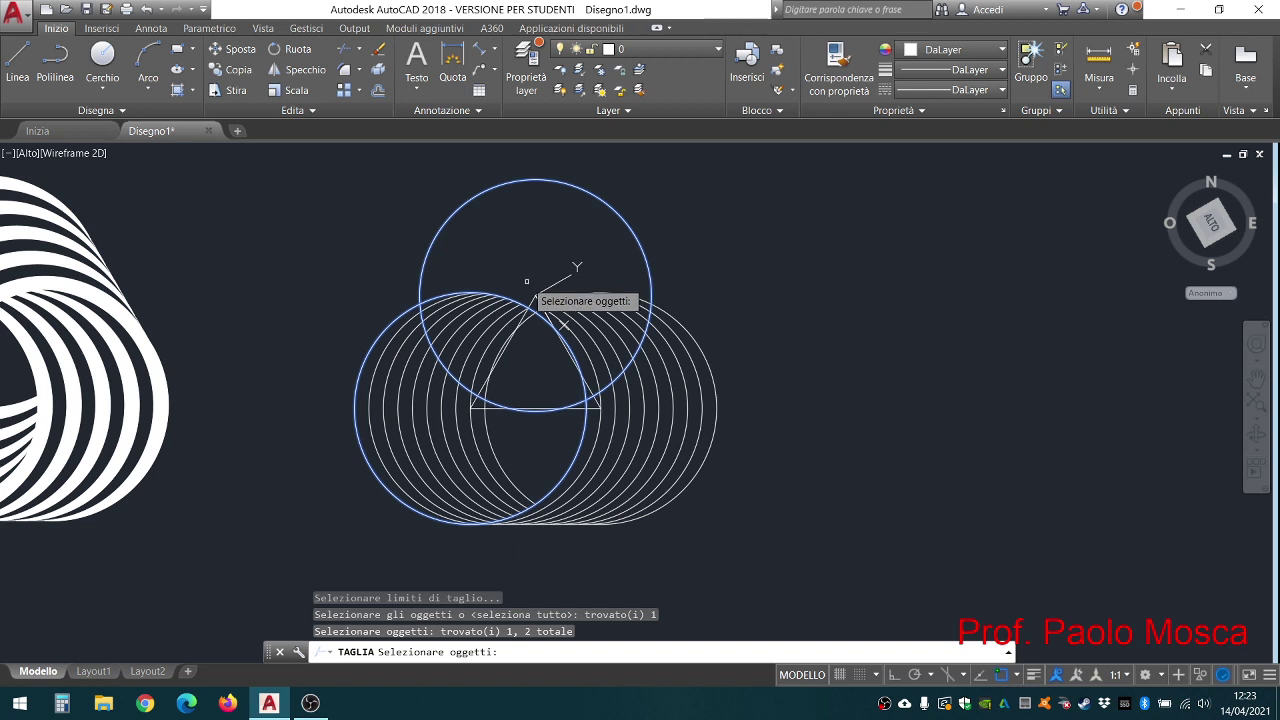
pyautogui.press('Return')
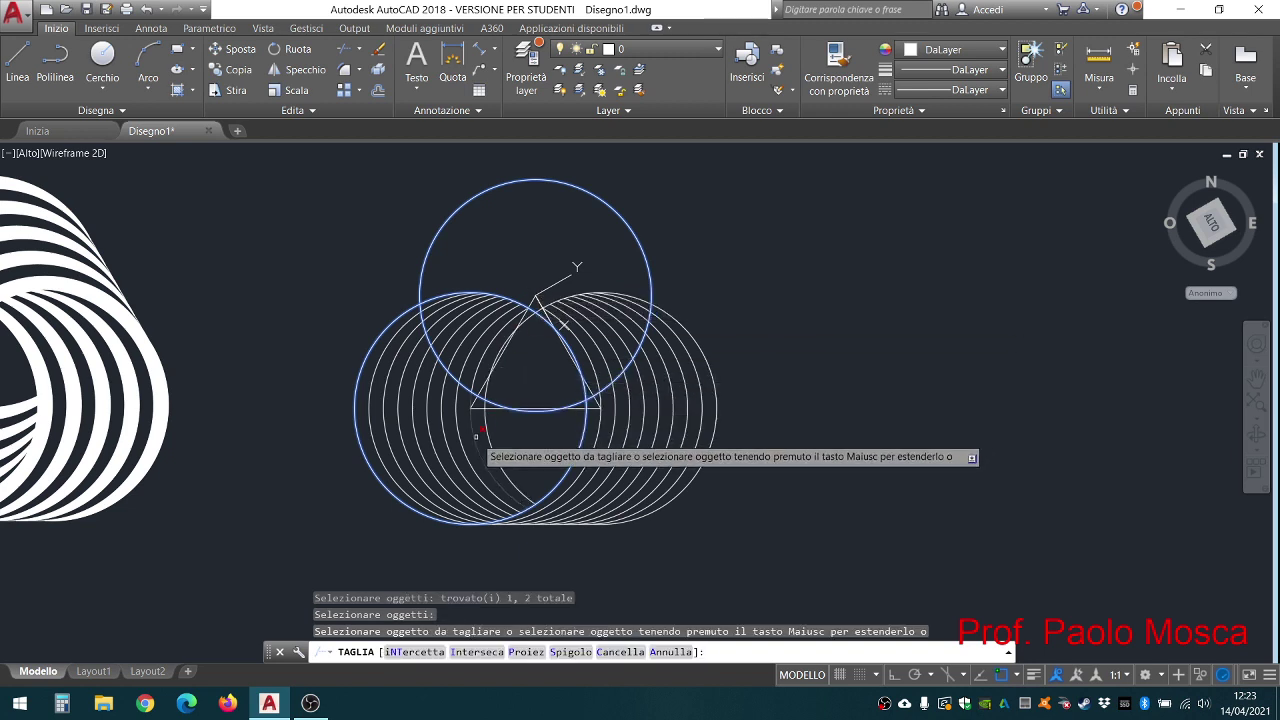
pyautogui.click(479, 425)
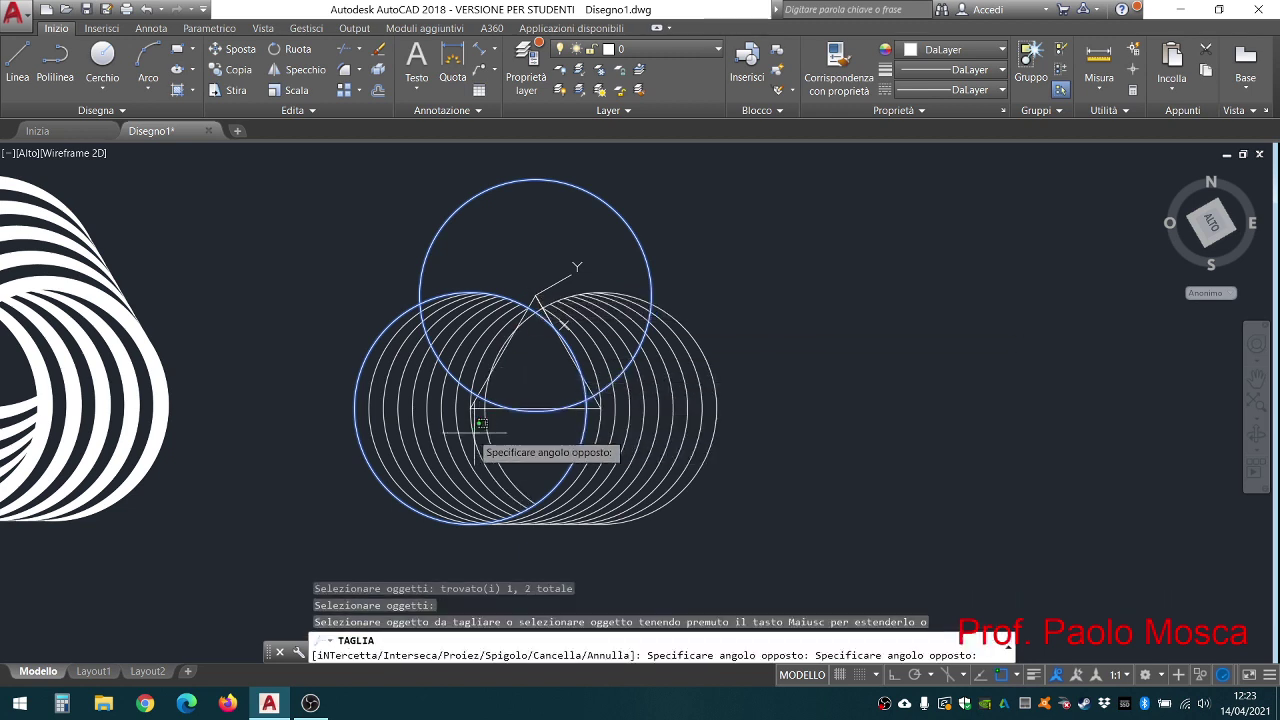
pyautogui.click(369, 441)
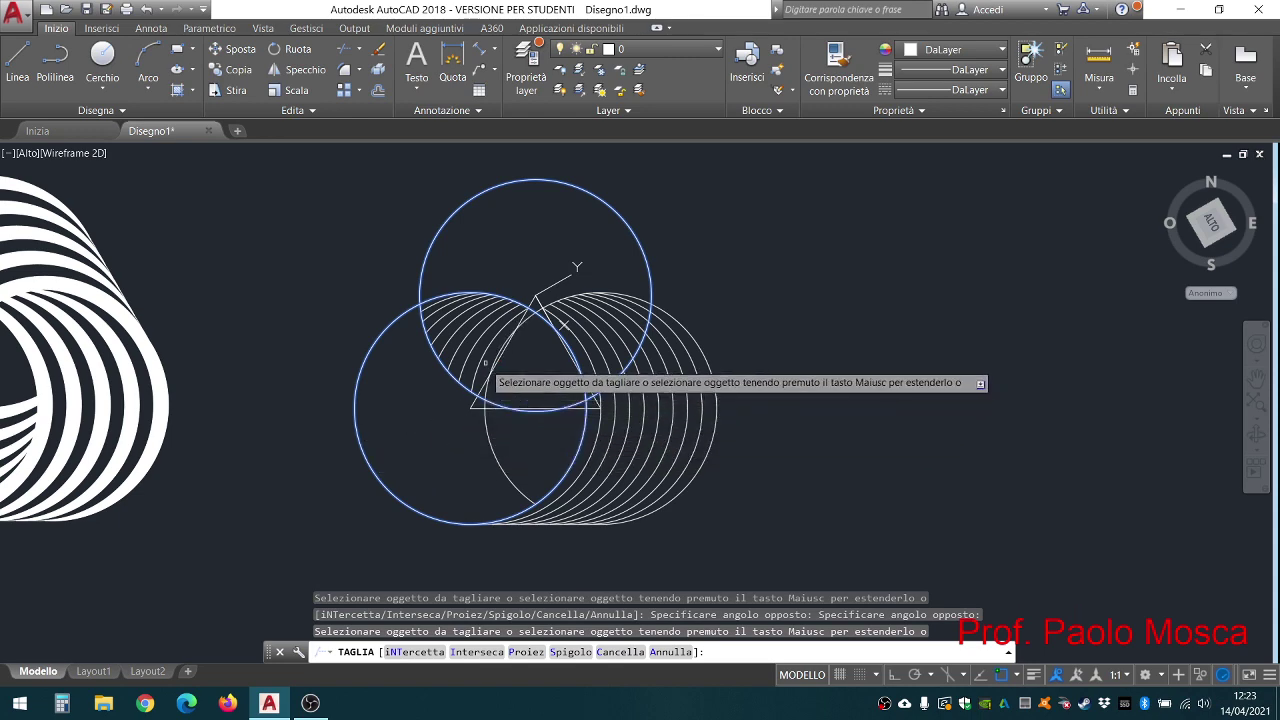
pyautogui.click(481, 349)
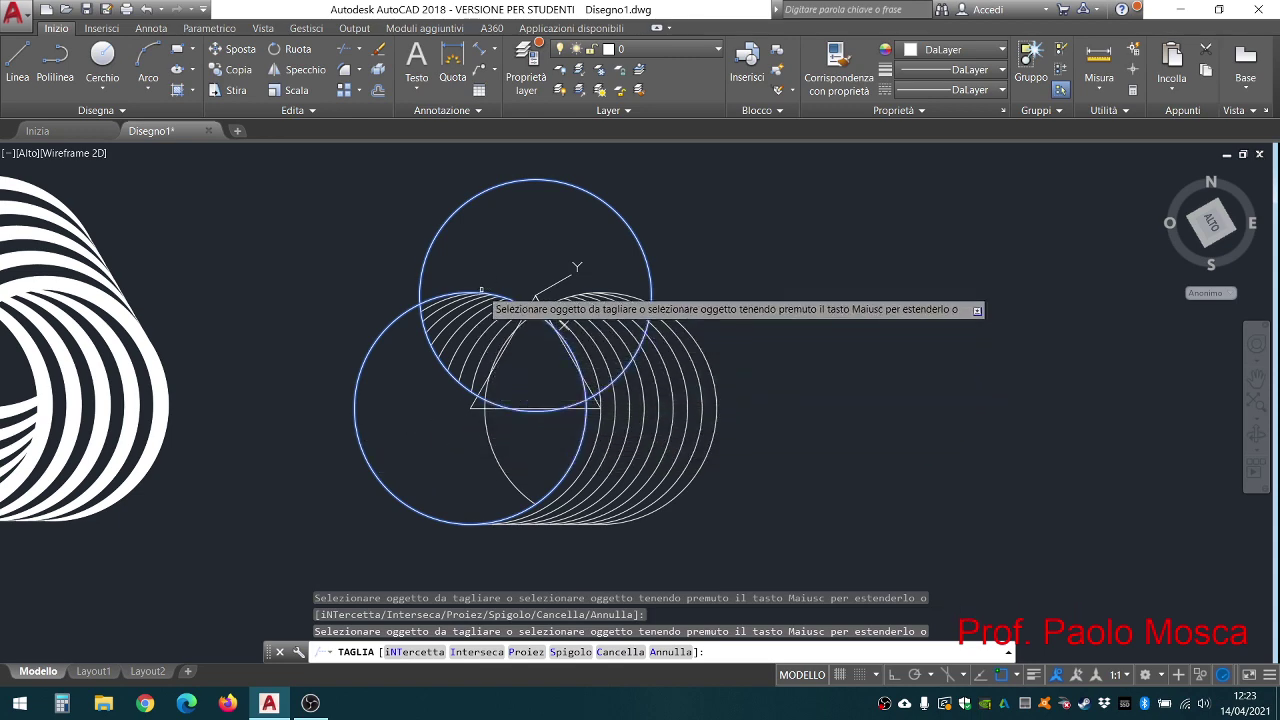
pyautogui.press('Escape')
pyautogui.press('Escape')
pyautogui.press('Escape')
# Step: Erase the leftover arc pieces on the left of the top circle
pyautogui.scroll(2, 481, 300)
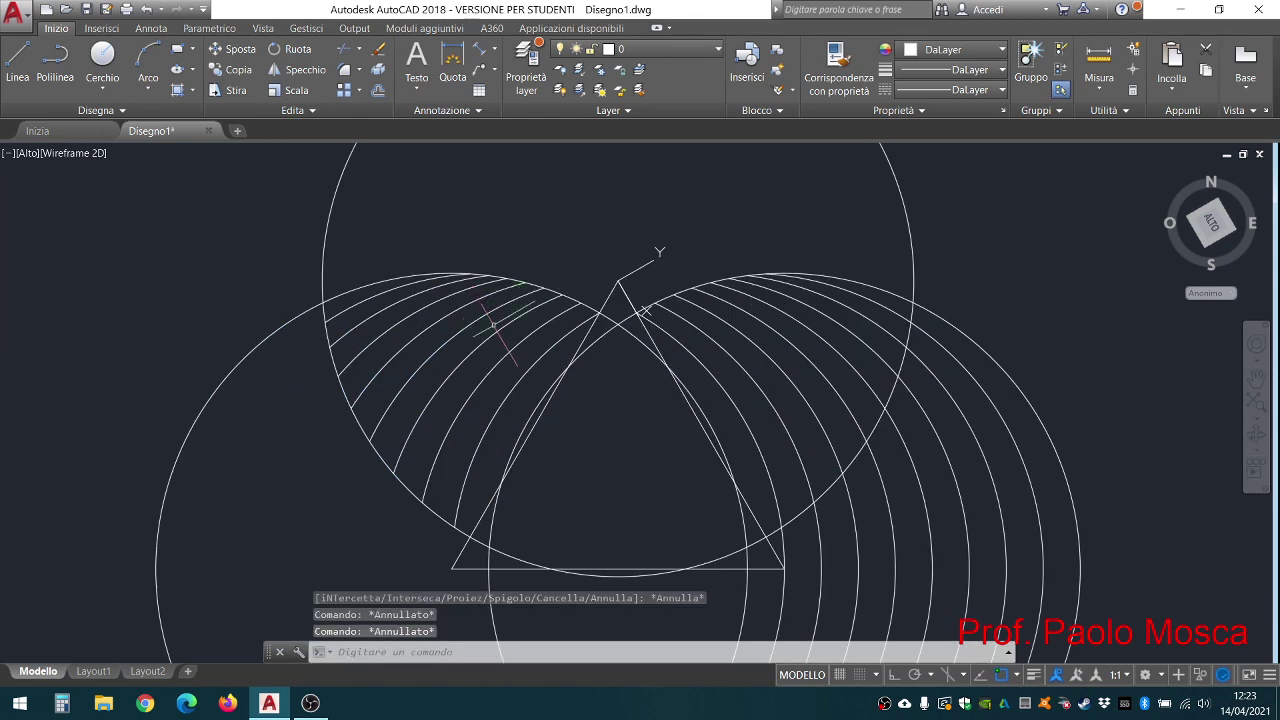
pyautogui.click(489, 382)
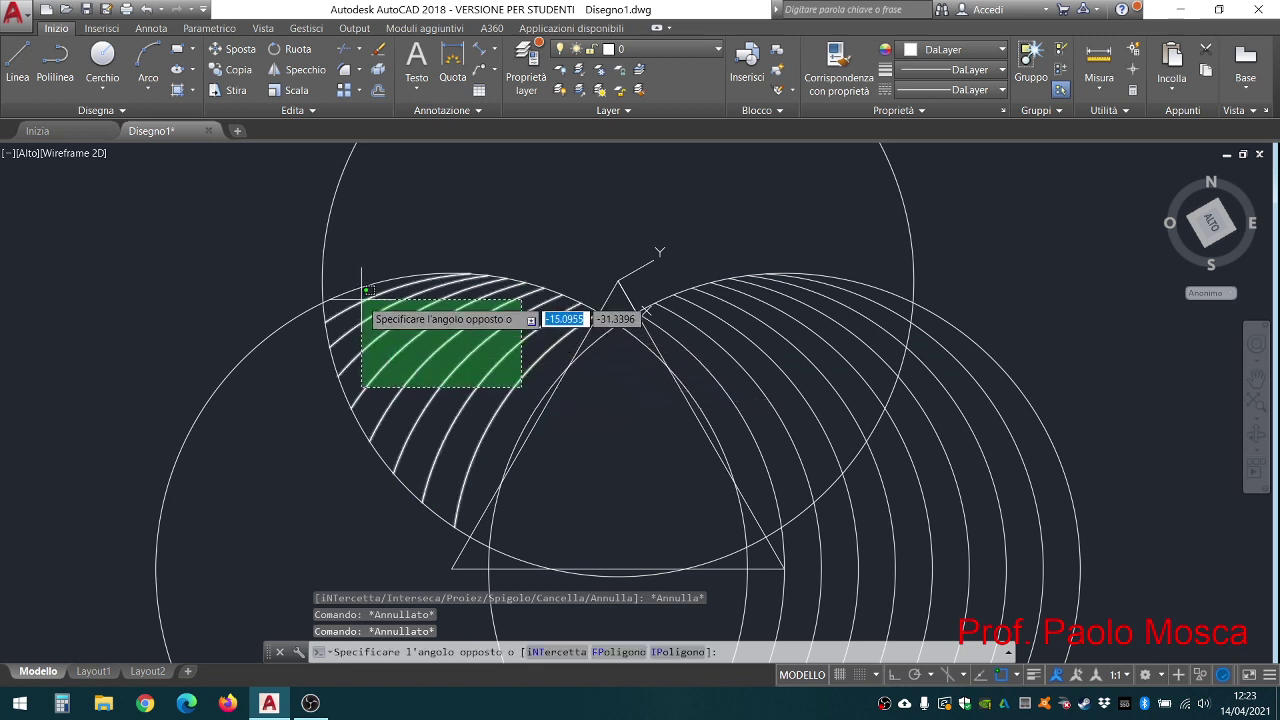
pyautogui.click(394, 289)
pyautogui.press('Delete')
pyautogui.scroll(-3, 470, 300)
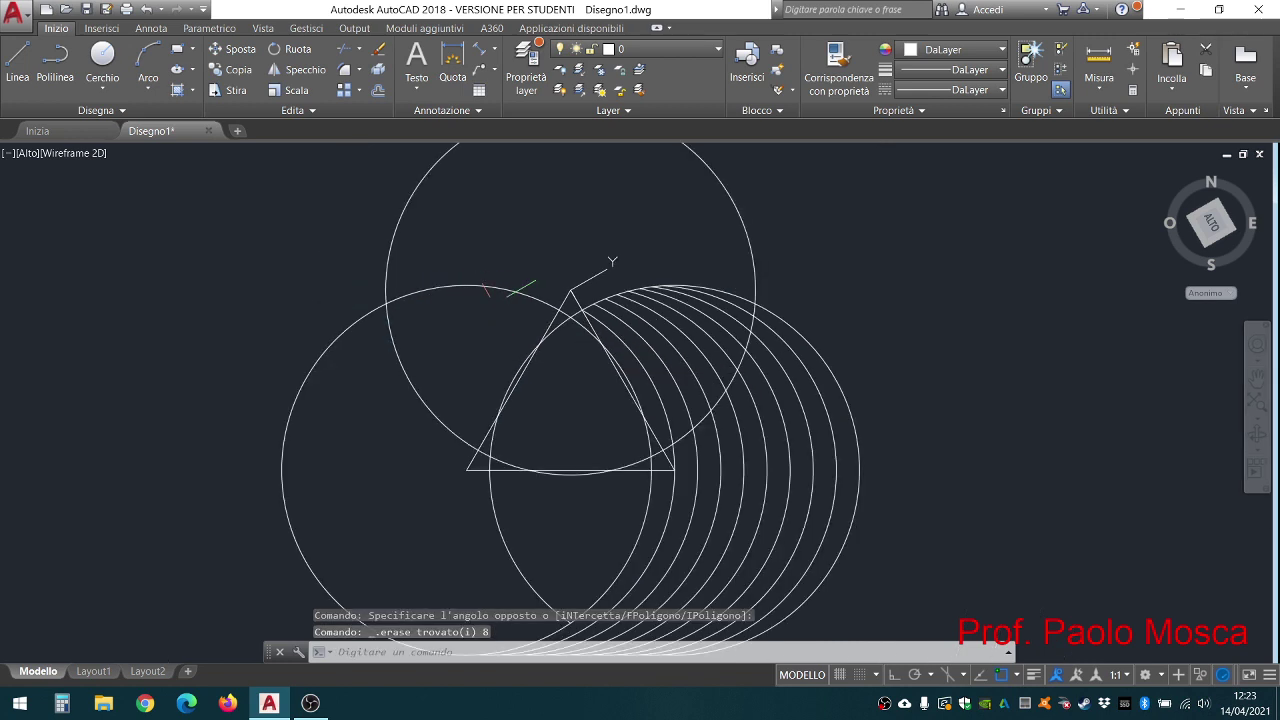
pyautogui.click(477, 292)
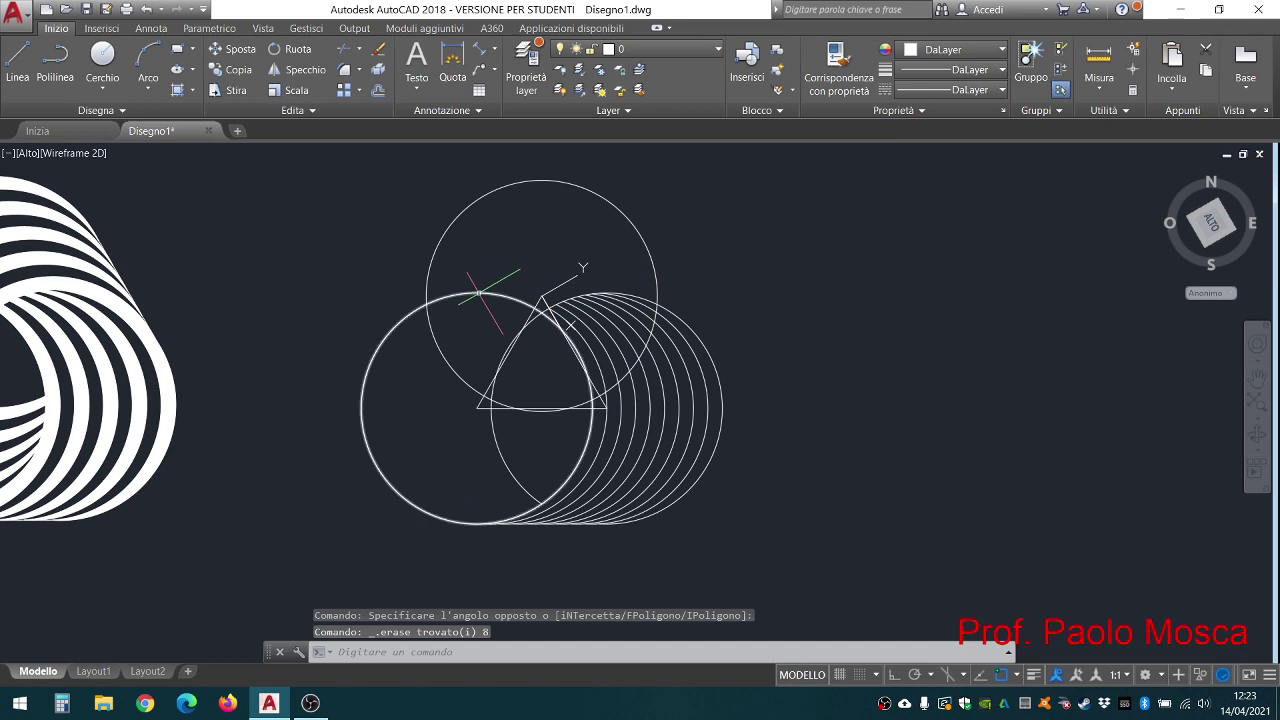
pyautogui.press('Escape')
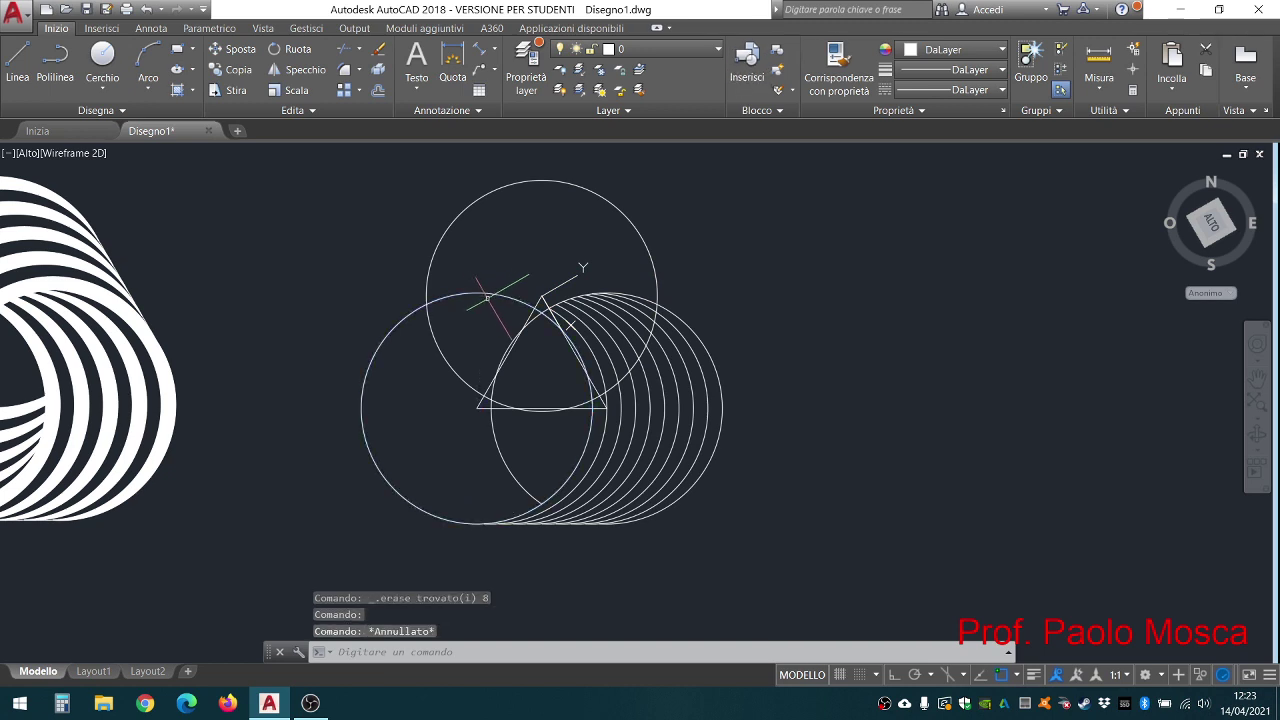
pyautogui.click(492, 433)
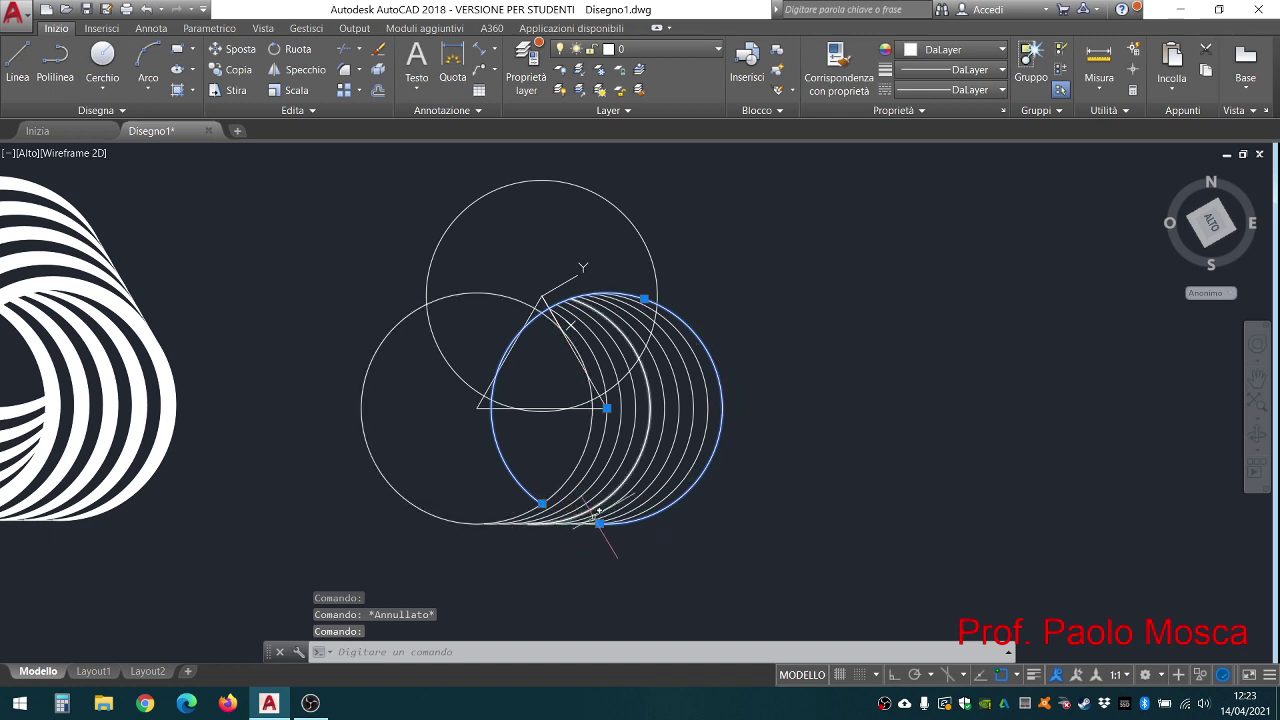
pyautogui.press('Escape')
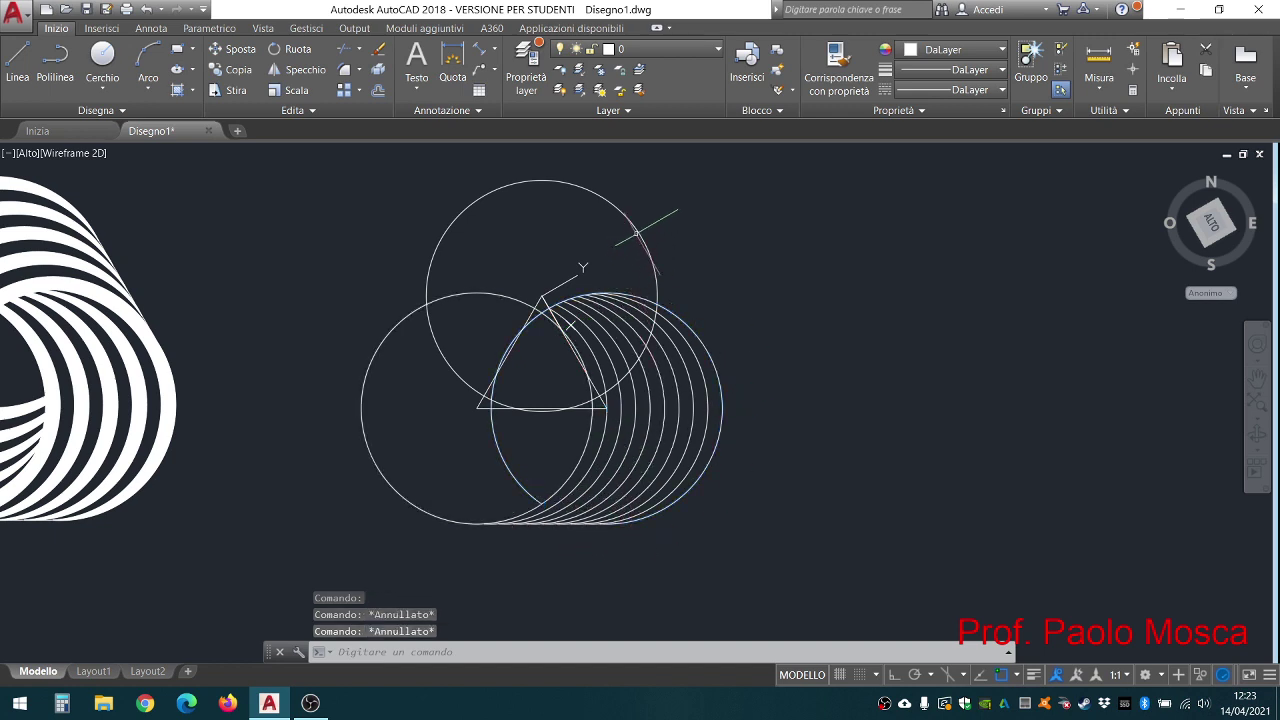
pyautogui.click(637, 232)
pyautogui.press('Escape')
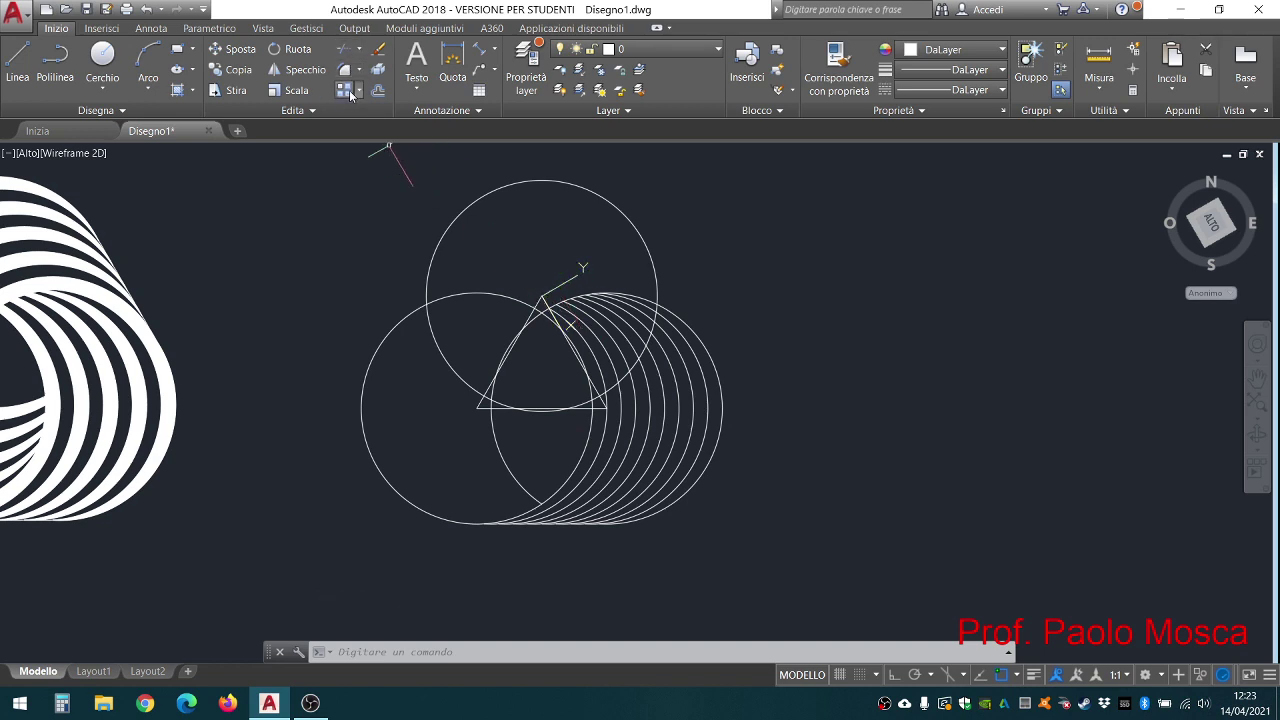
# Step: Rectangular-array the top circle into 10 columns spaced 5 apart in 1 row
pyautogui.click(359, 92)
pyautogui.click(386, 121)
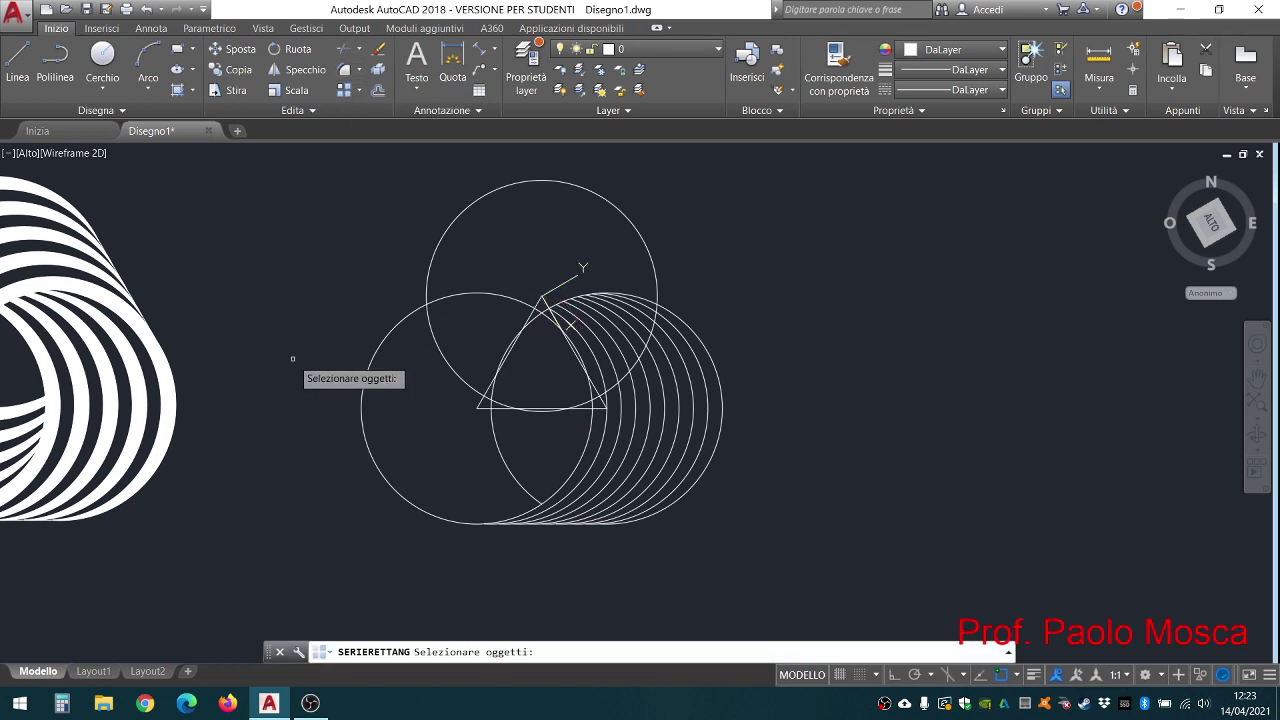
pyautogui.click(449, 220)
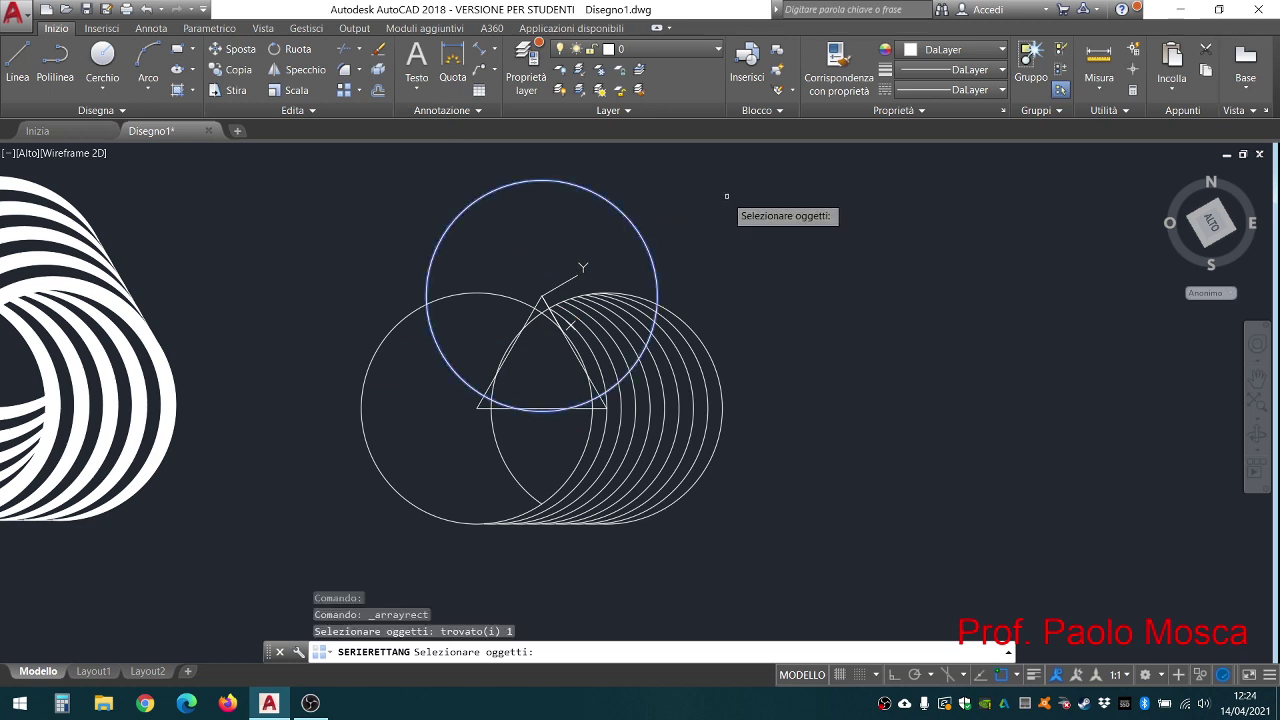
pyautogui.press('Return')
pyautogui.scroll(-6, 700, 320)
pyautogui.scroll(-2, 780, 330)
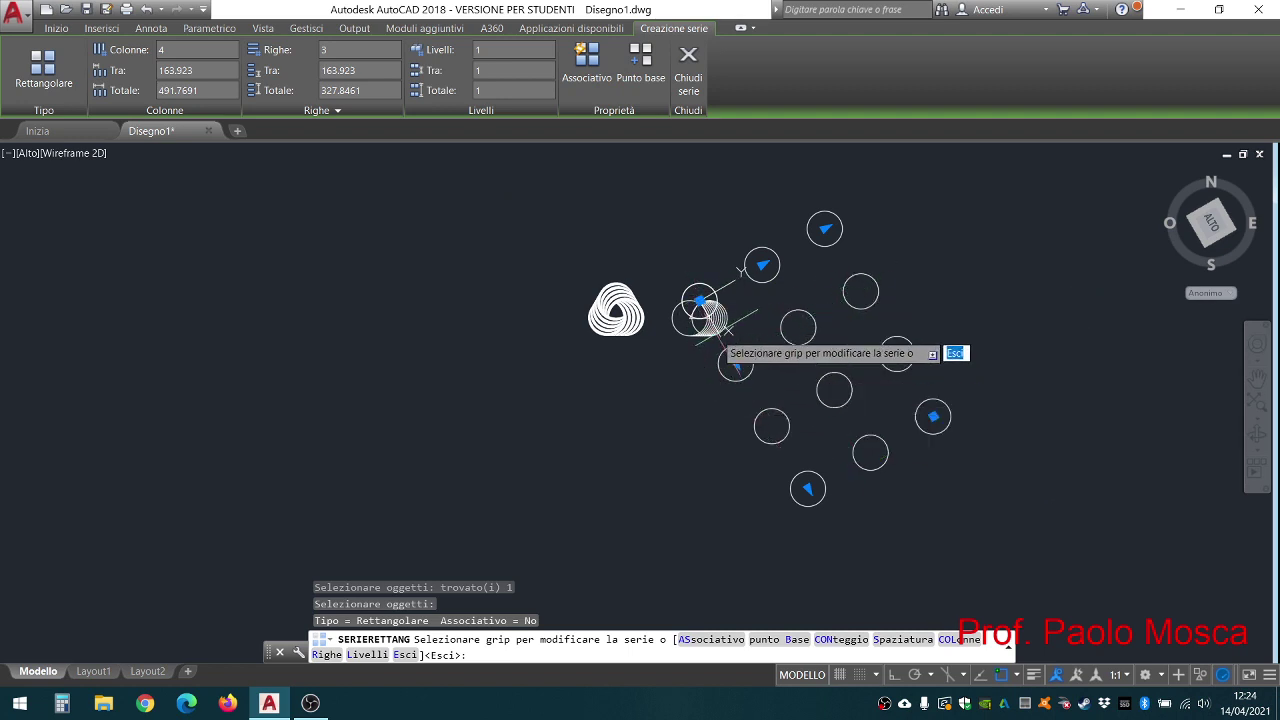
pyautogui.moveTo(668, 372); pyautogui.dragTo(390, 402, button='middle')
pyautogui.write('10')
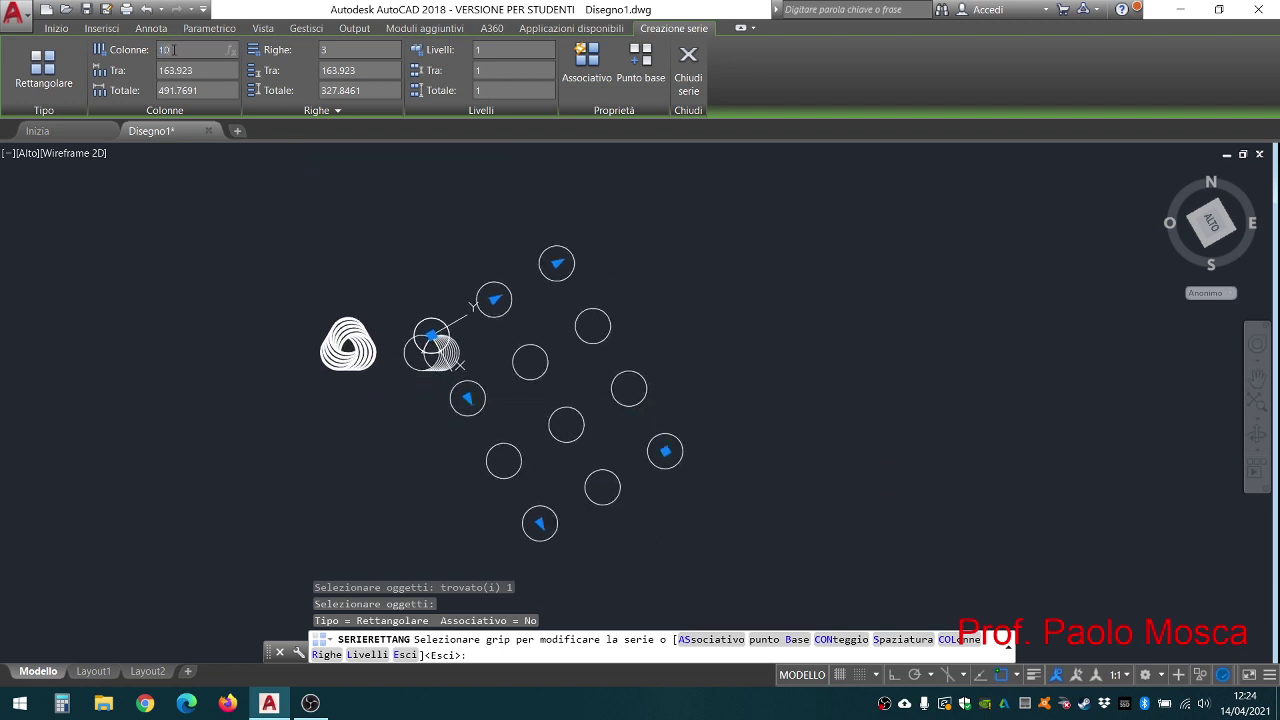
pyautogui.click(205, 68)
pyautogui.write('5')
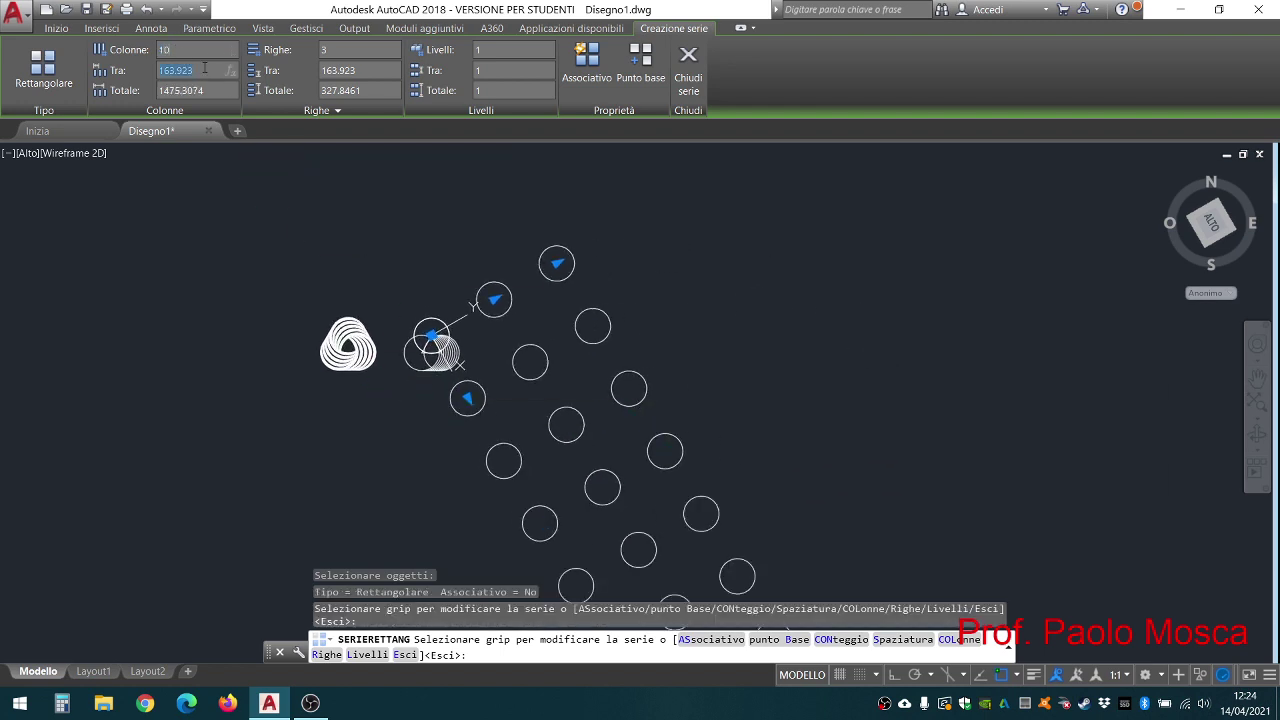
pyautogui.click(338, 52)
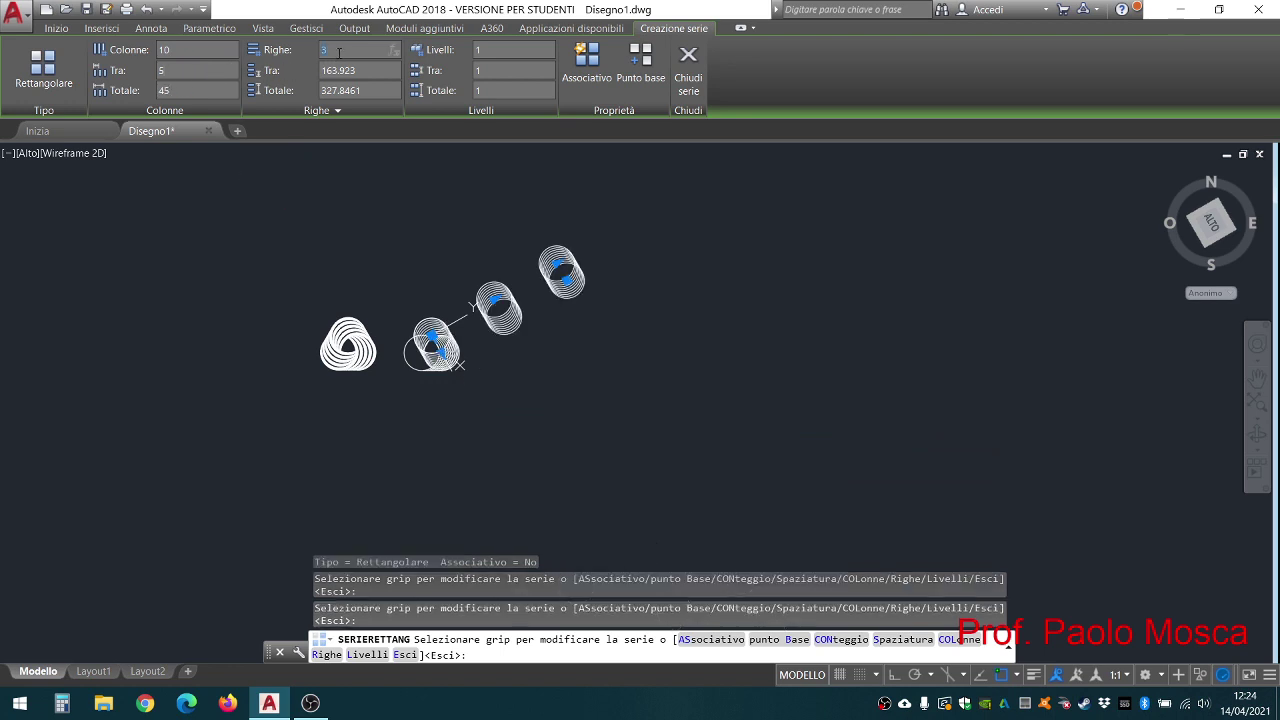
pyautogui.write('1')
pyautogui.press('Return')
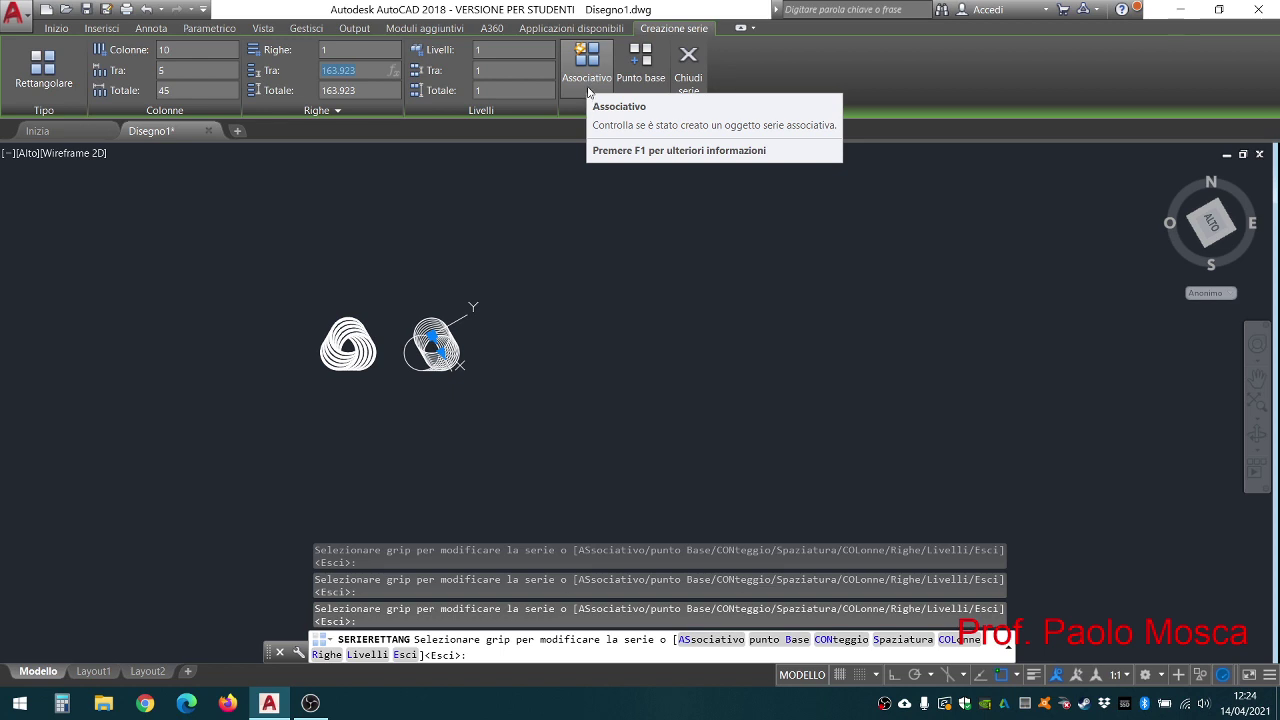
pyautogui.click(688, 77)
pyautogui.scroll(3, 430, 340)
# Step: Trim the base line segments beside the triangle against the top and rightmost circles
pyautogui.scroll(3, 430, 342)
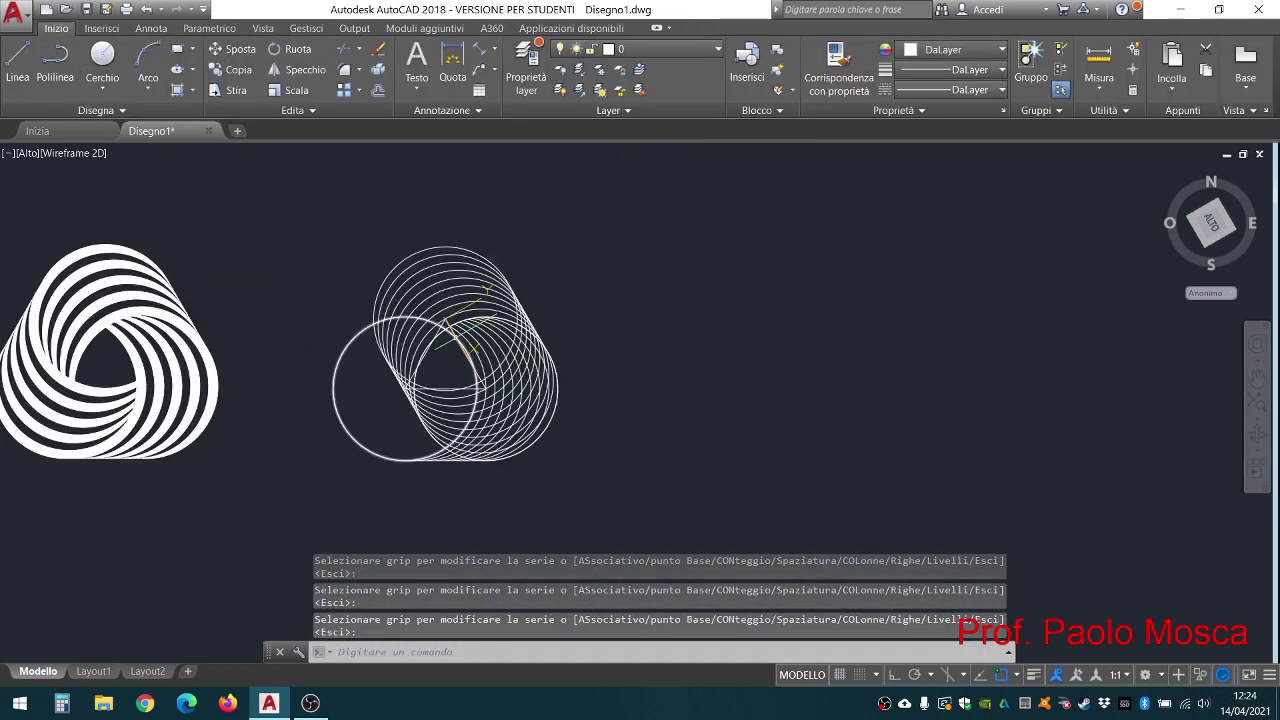
pyautogui.scroll(2, 455, 333)
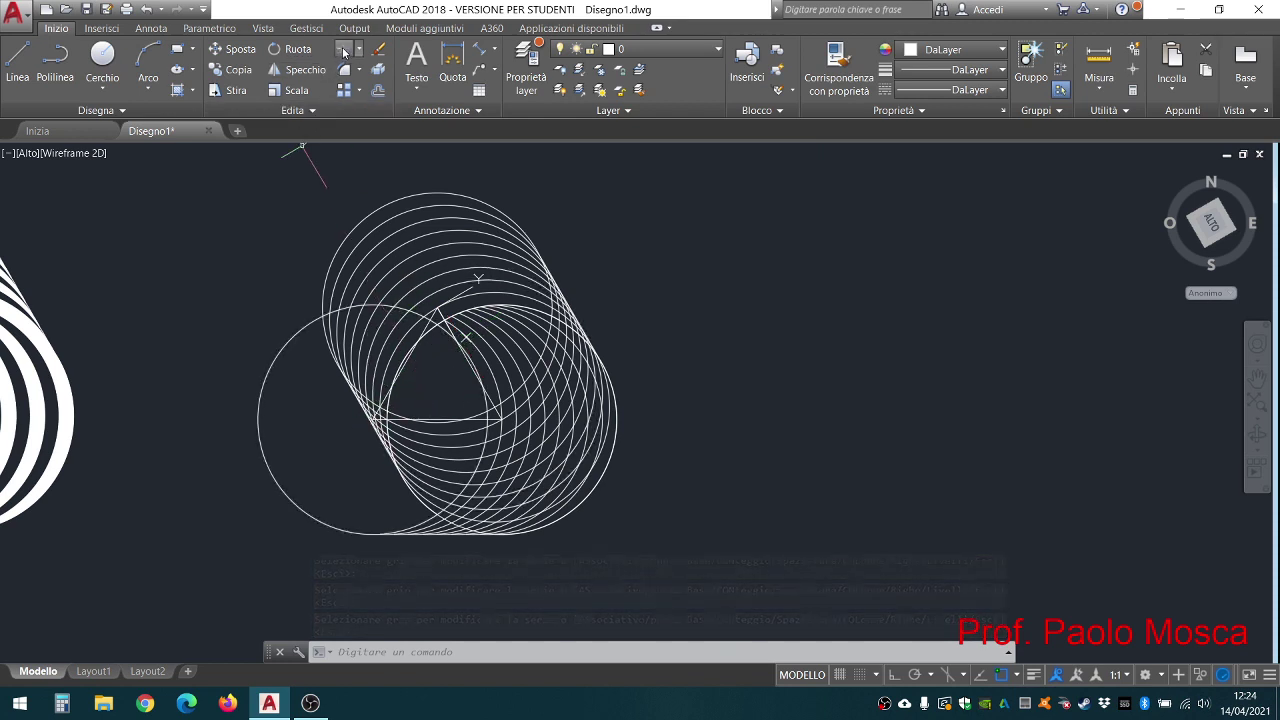
pyautogui.click(345, 49)
pyautogui.click(447, 191)
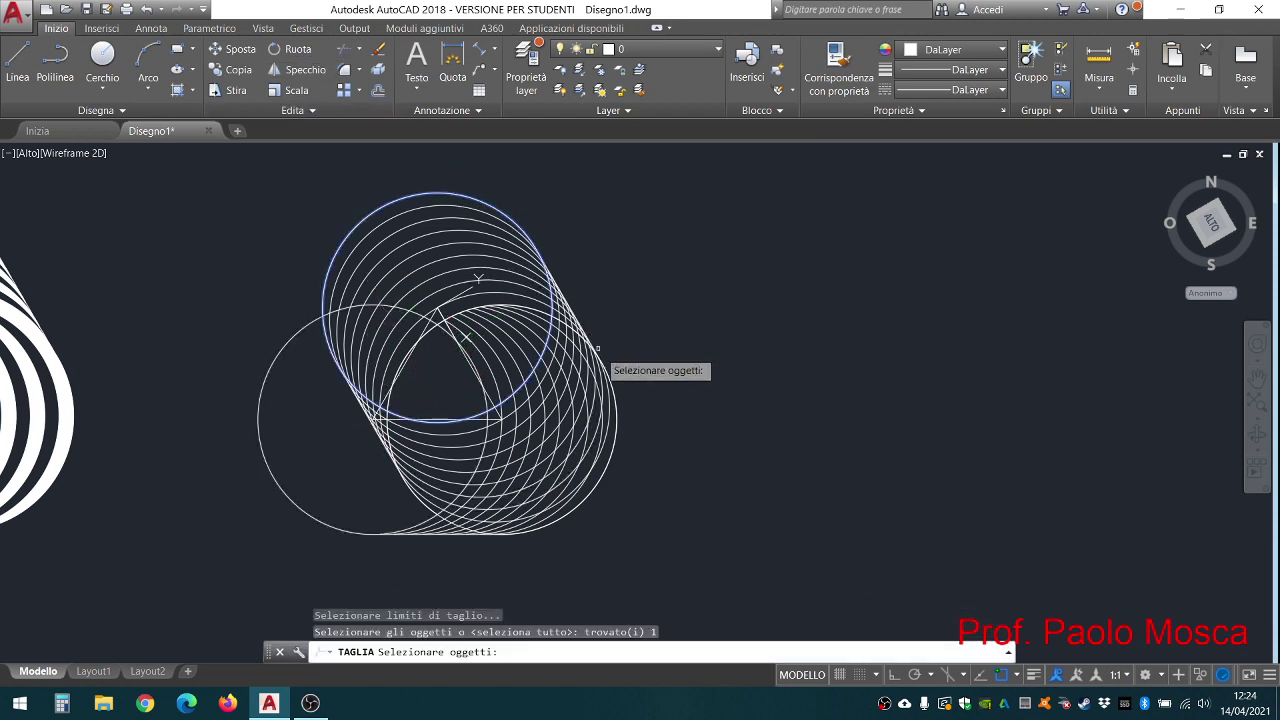
pyautogui.click(617, 406)
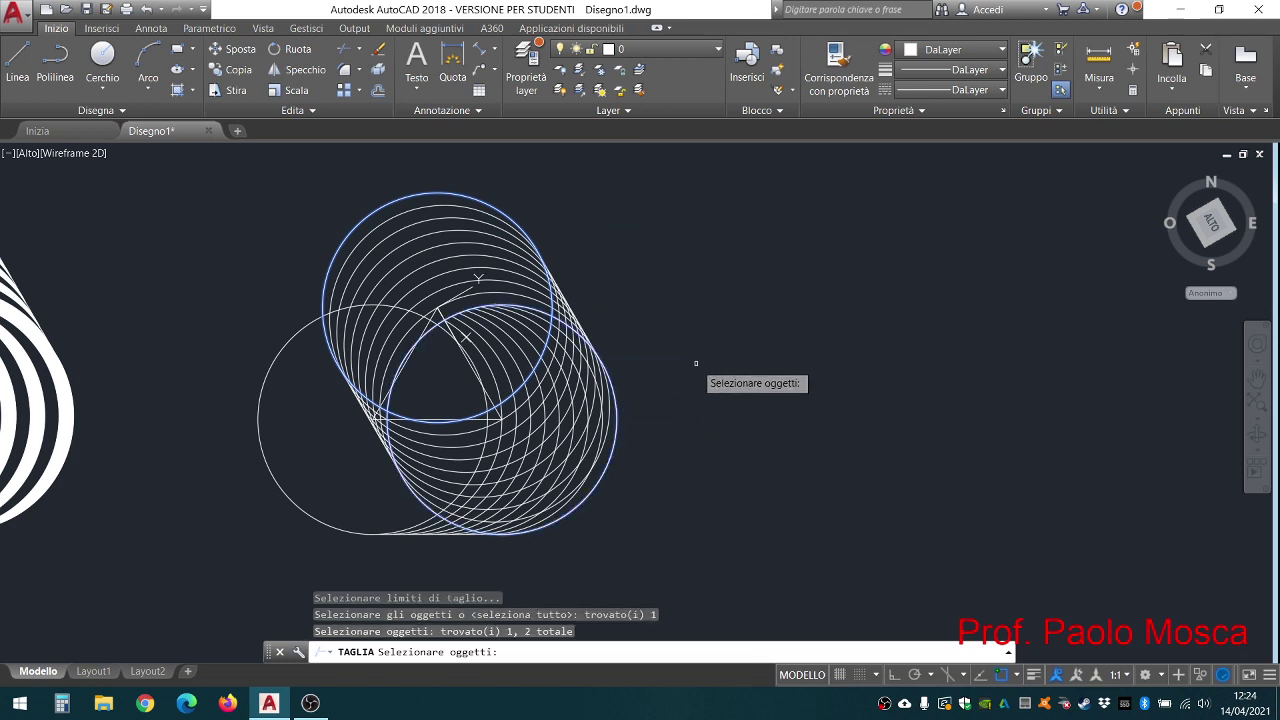
pyautogui.press('Return')
pyautogui.scroll(2, 323, 420)
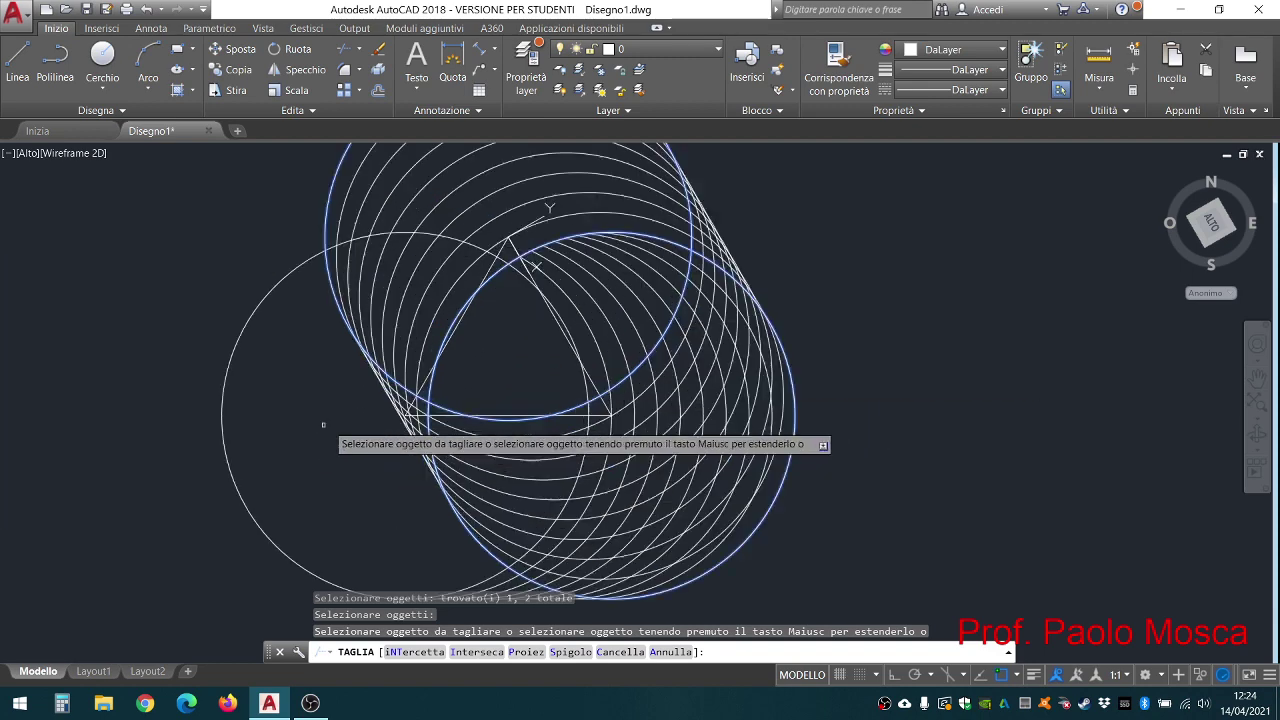
pyautogui.scroll(2, 323, 420)
pyautogui.click(468, 421)
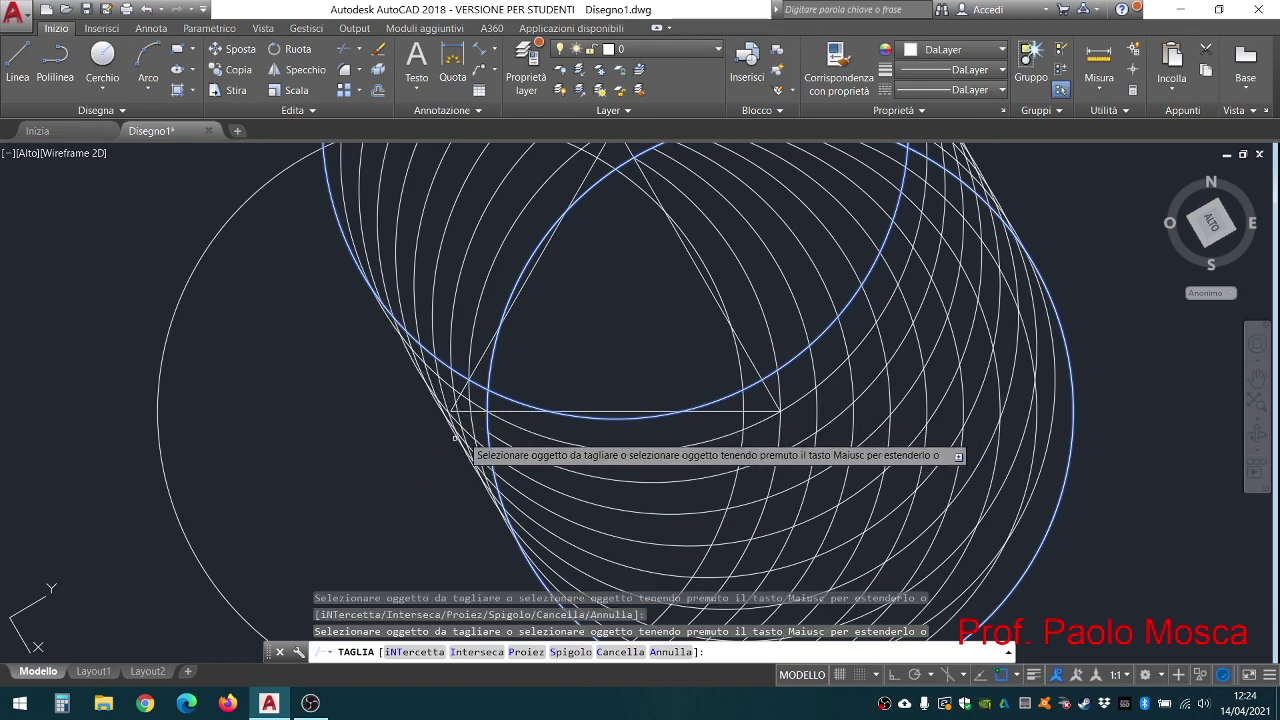
pyautogui.click(479, 424)
pyautogui.click(452, 440)
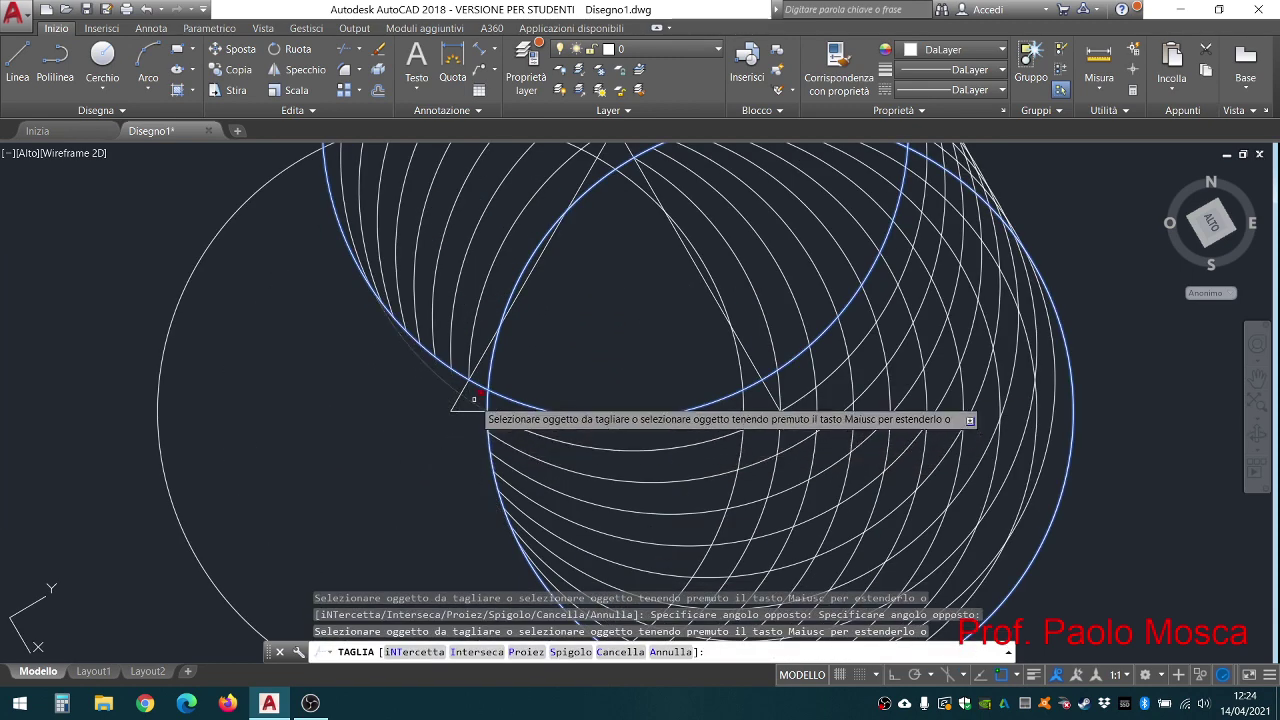
pyautogui.scroll(-3, 470, 400)
pyautogui.scroll(-2, 690, 345)
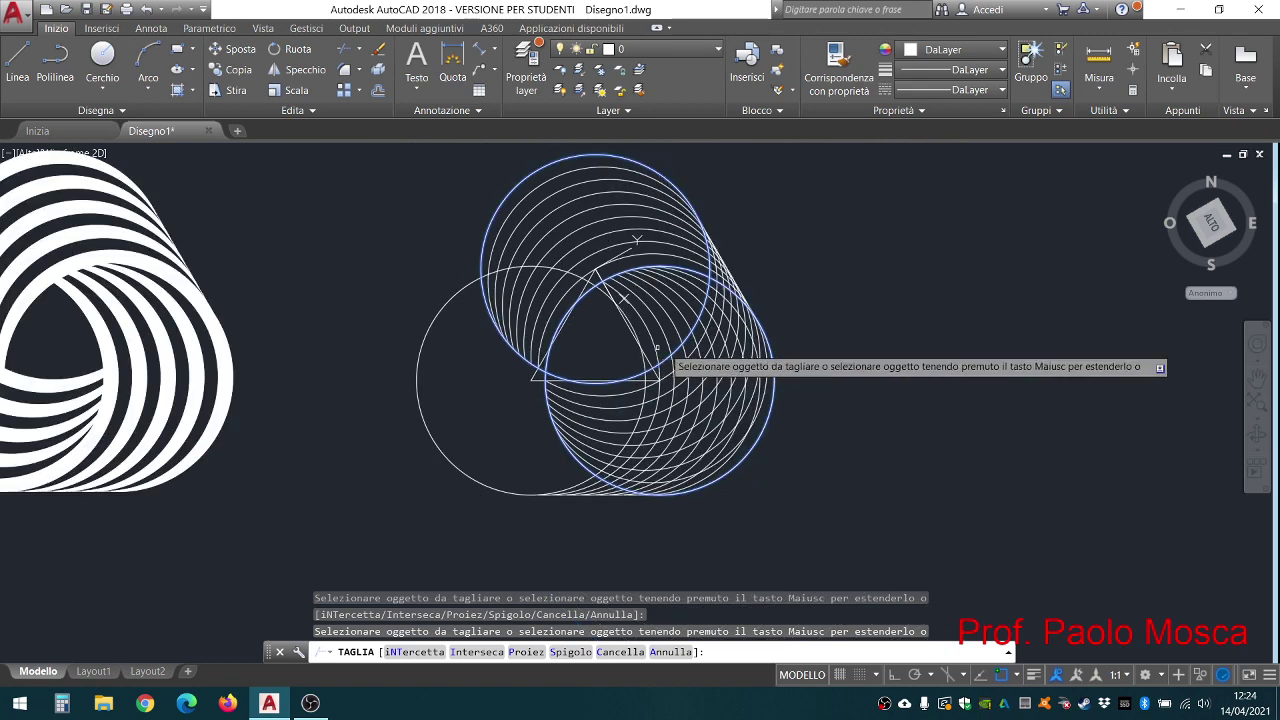
pyautogui.press('Return')
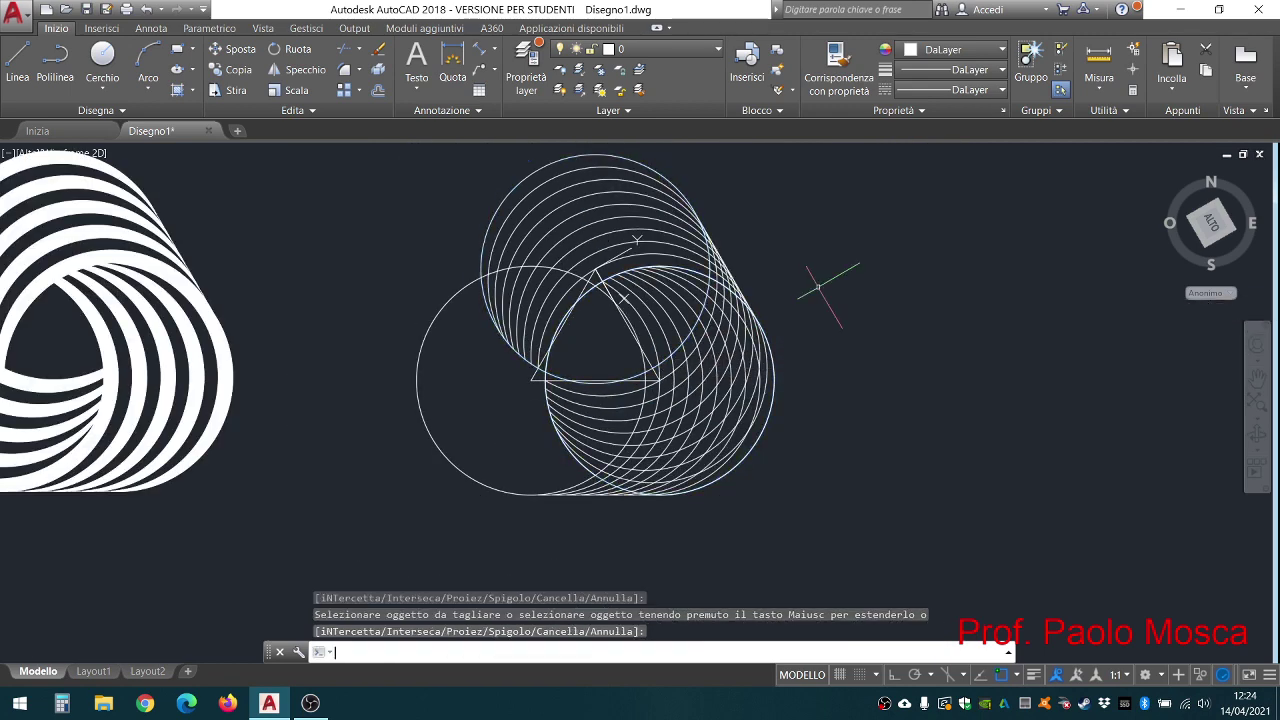
# Step: Erase the redundant circle centred on the triangle's lower-right corner
pyautogui.click(775, 397)
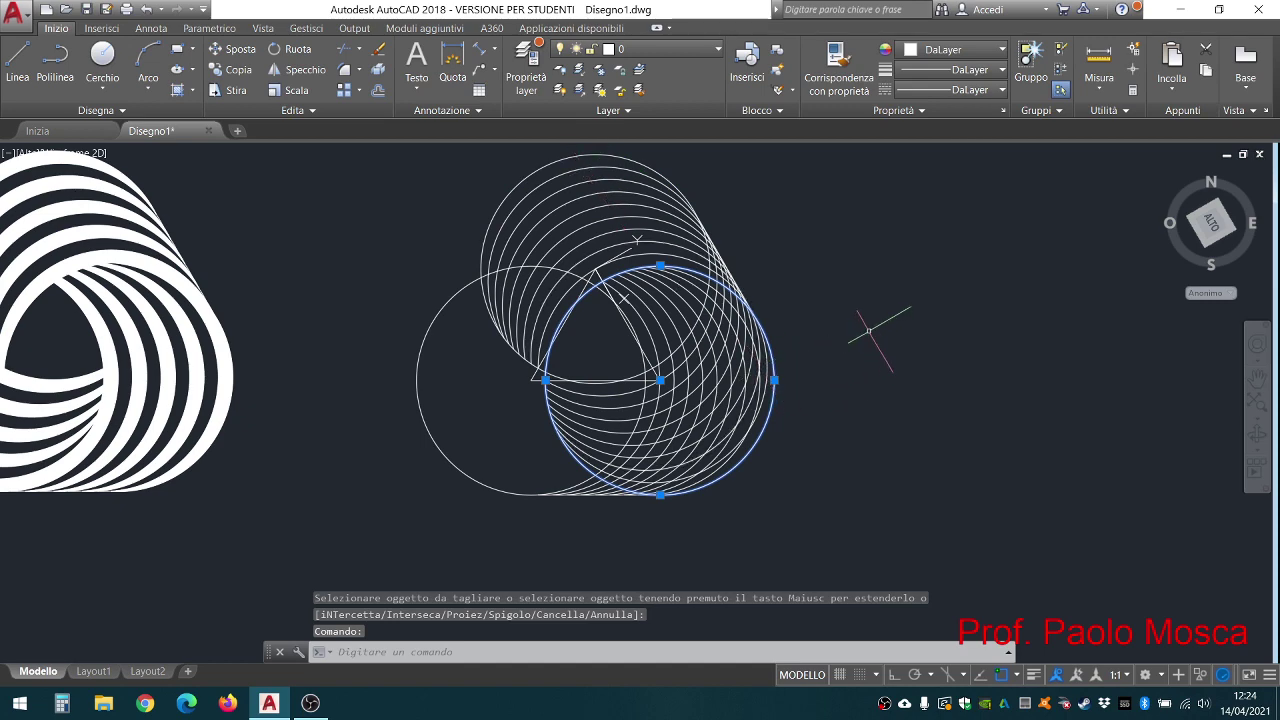
pyautogui.press('Delete')
pyautogui.moveTo(756, 244); pyautogui.dragTo(618, 271, button='middle')
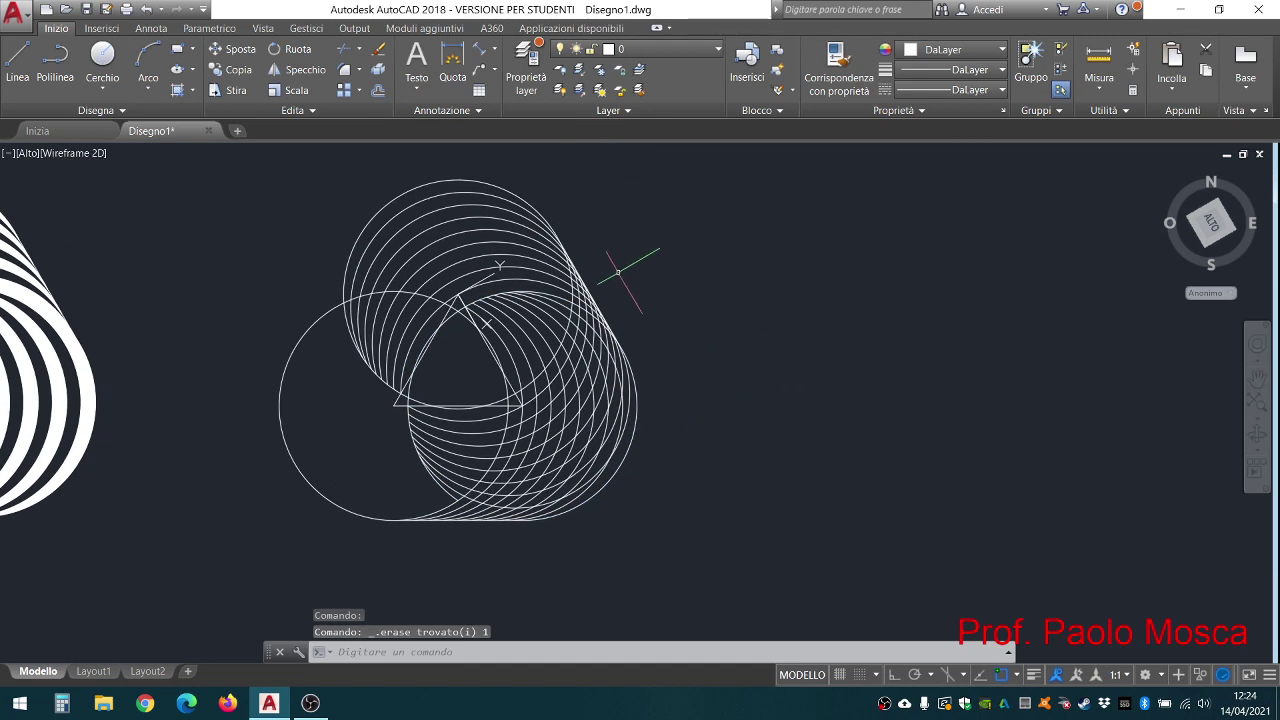
pyautogui.scroll(-2, 211, 364)
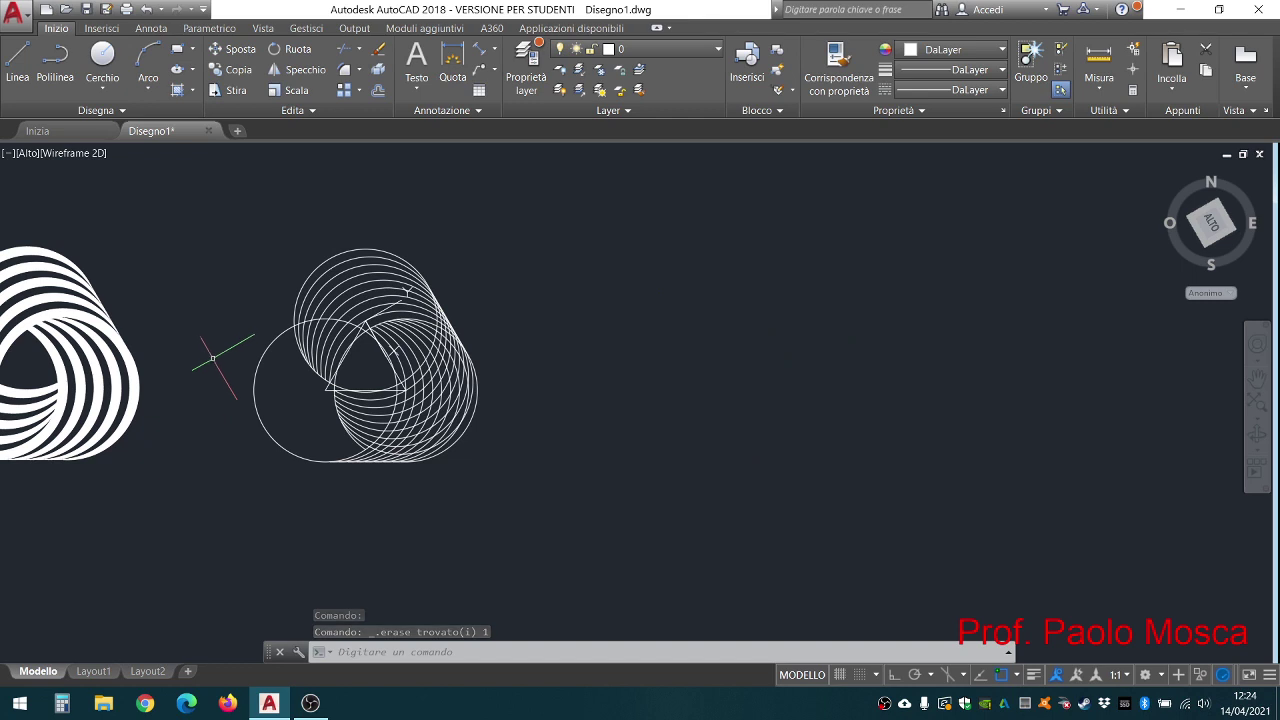
# Step: Start a trim with the upper large circle and lower-right circle as cutting edges
pyautogui.moveTo(157, 302); pyautogui.dragTo(276, 297, button='middle')
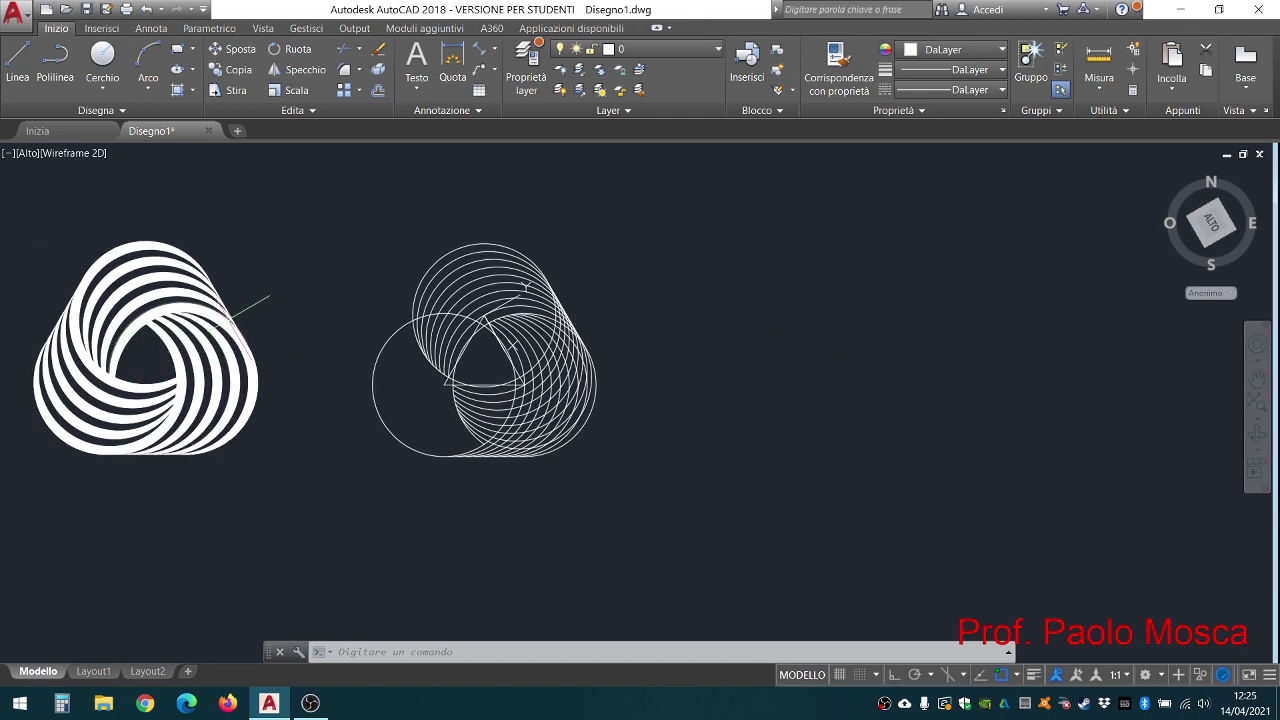
pyautogui.scroll(4, 447, 279)
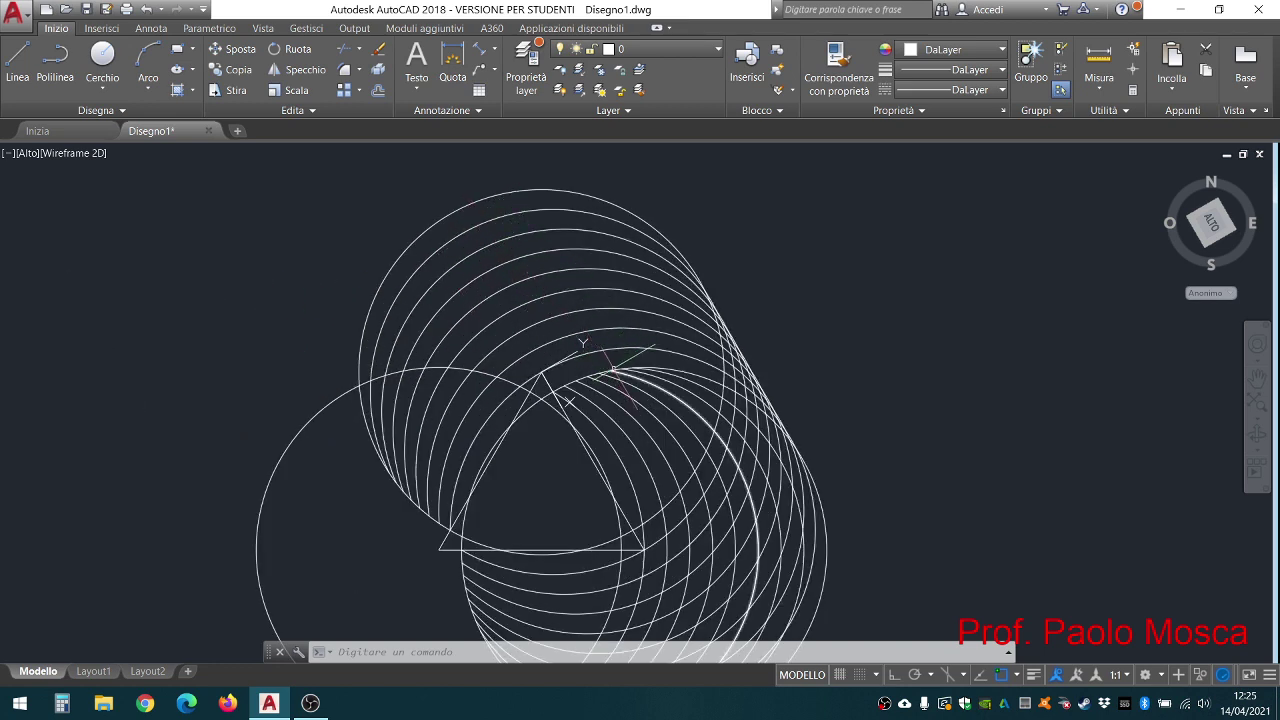
pyautogui.scroll(-2, 617, 372)
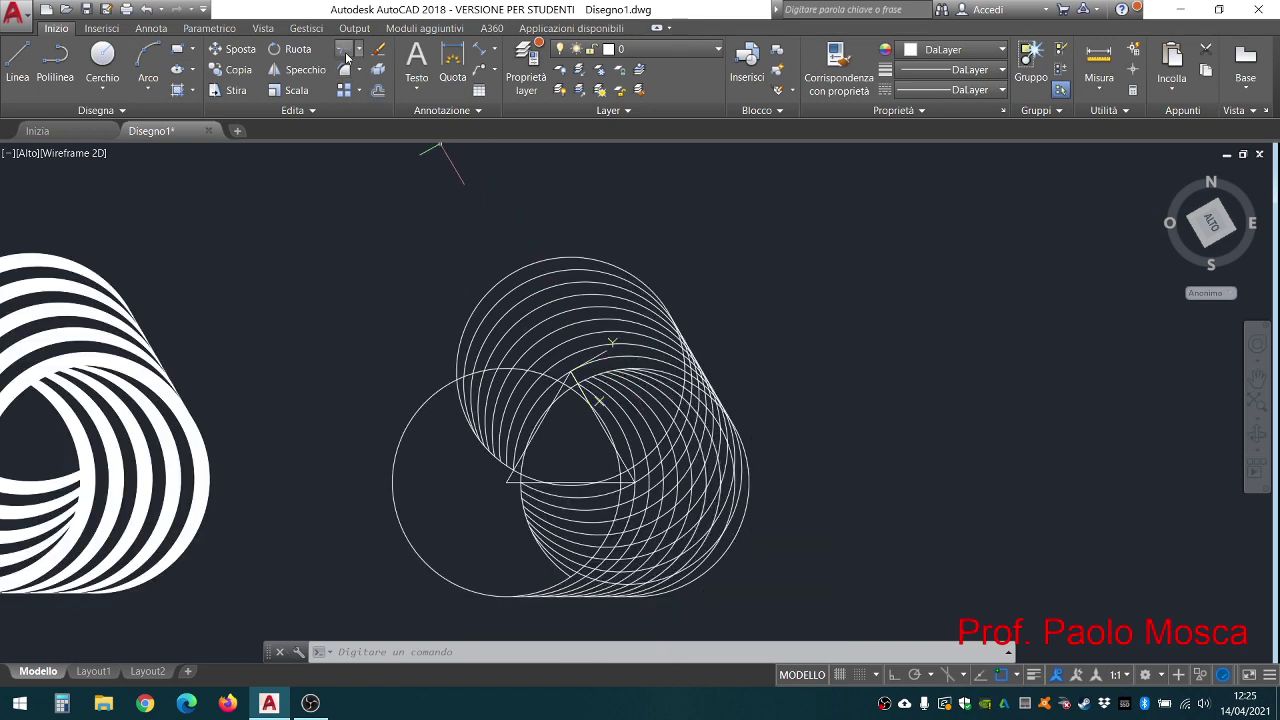
pyautogui.click(343, 48)
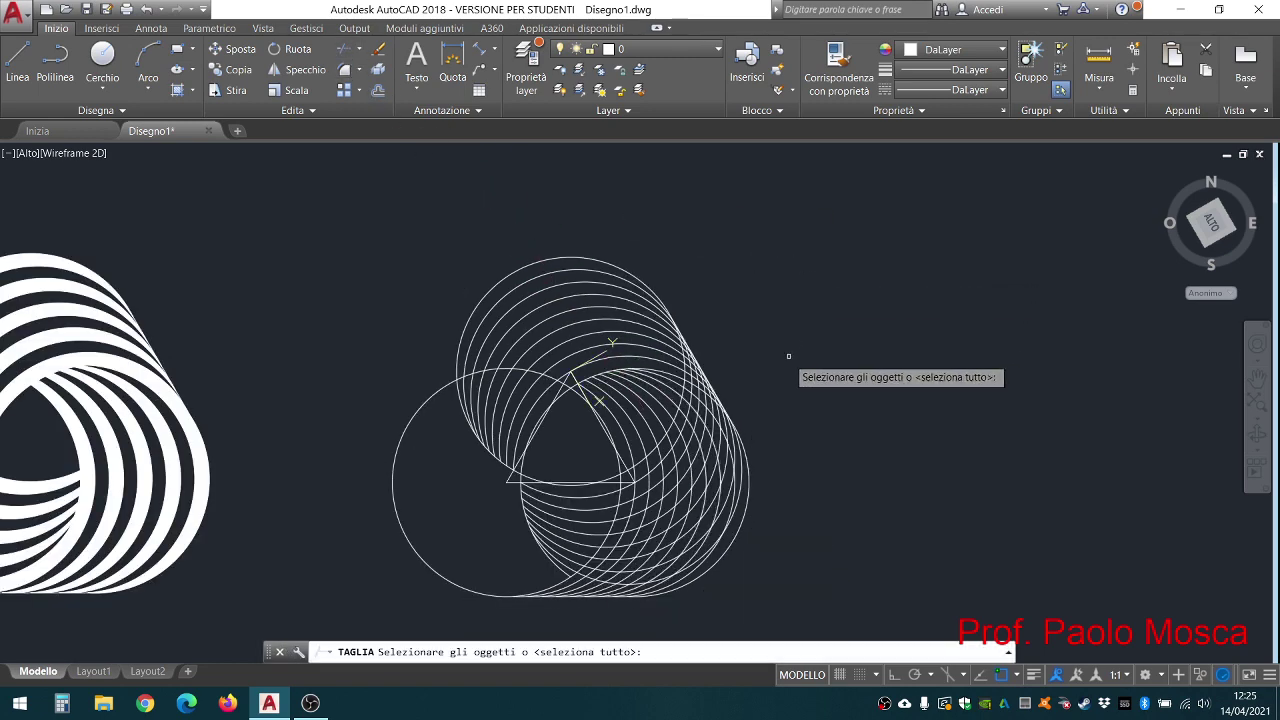
pyautogui.moveTo(786, 344); pyautogui.dragTo(768, 273, button='middle')
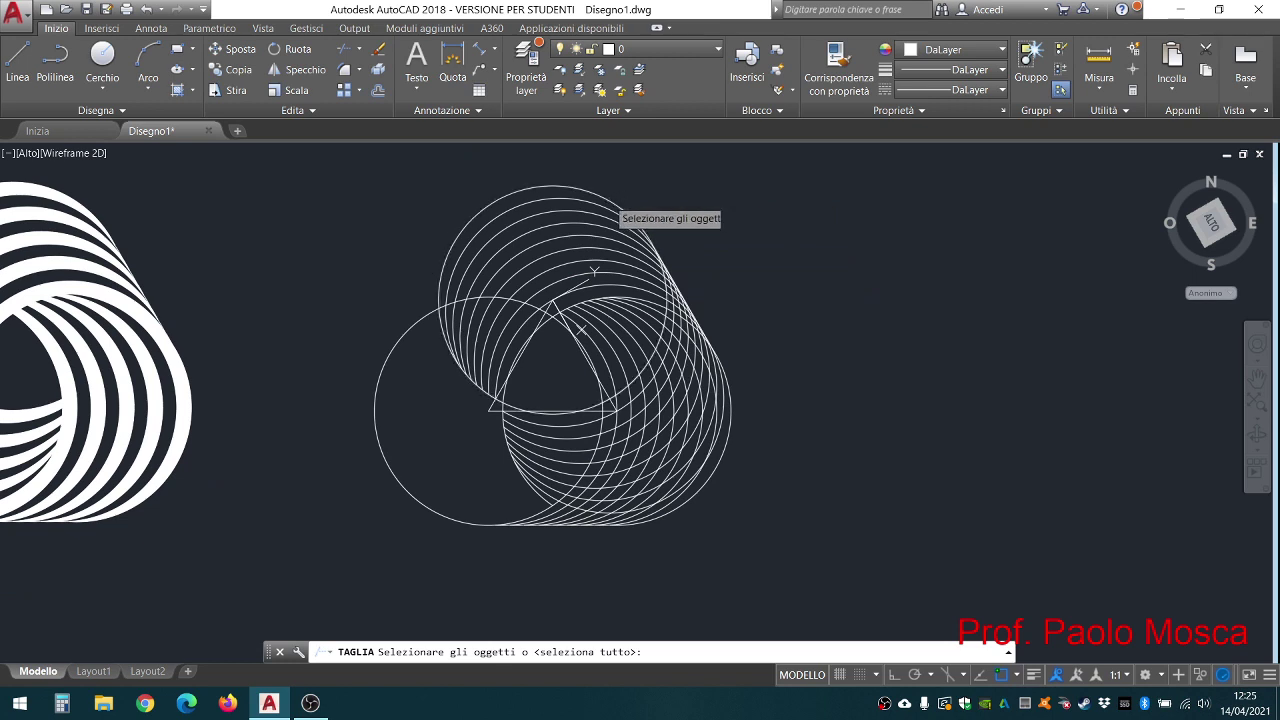
pyautogui.click(612, 198)
pyautogui.click(732, 410)
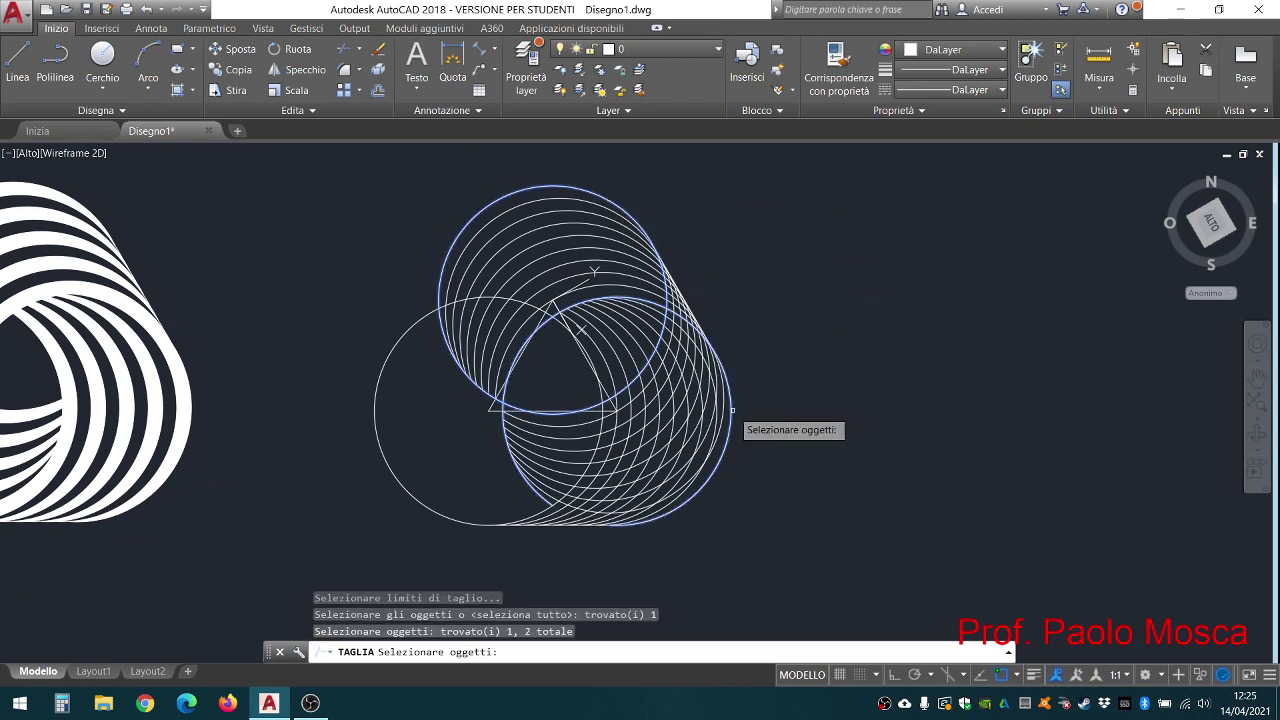
pyautogui.press('Return')
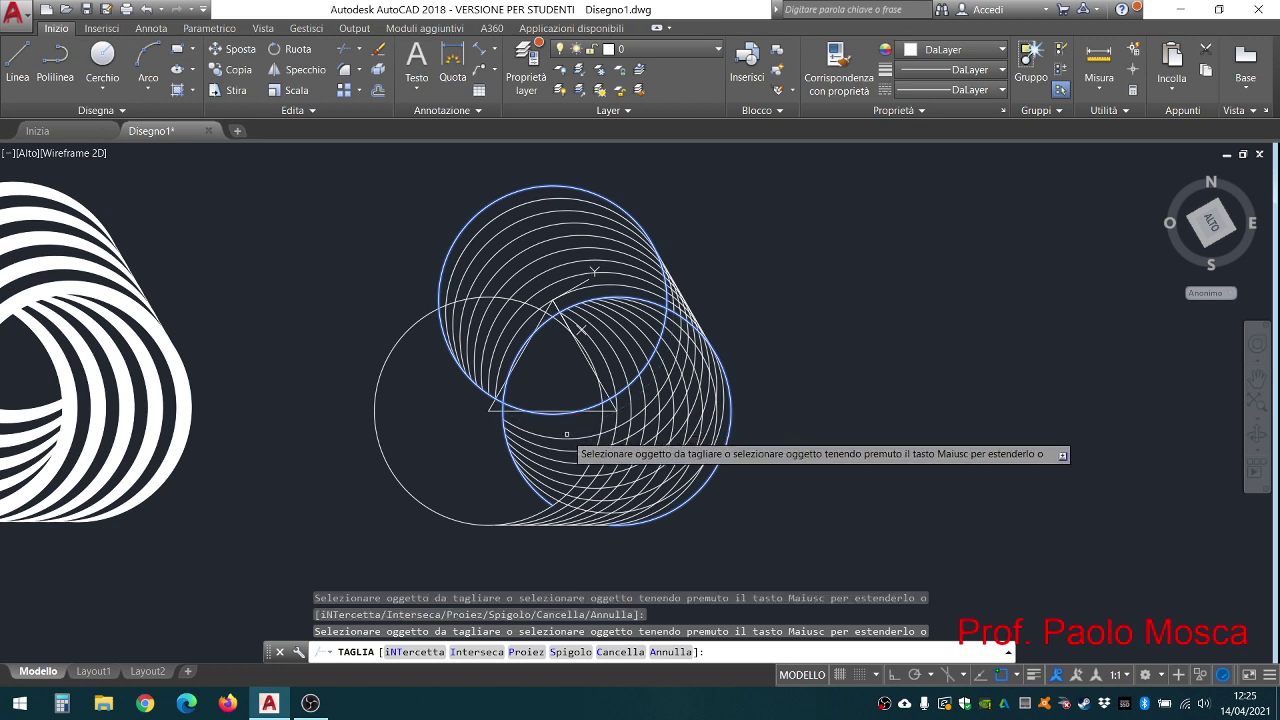
# Step: Crossing-trim the second band's arc pieces below the triangle, then end trimming
pyautogui.click(567, 434)
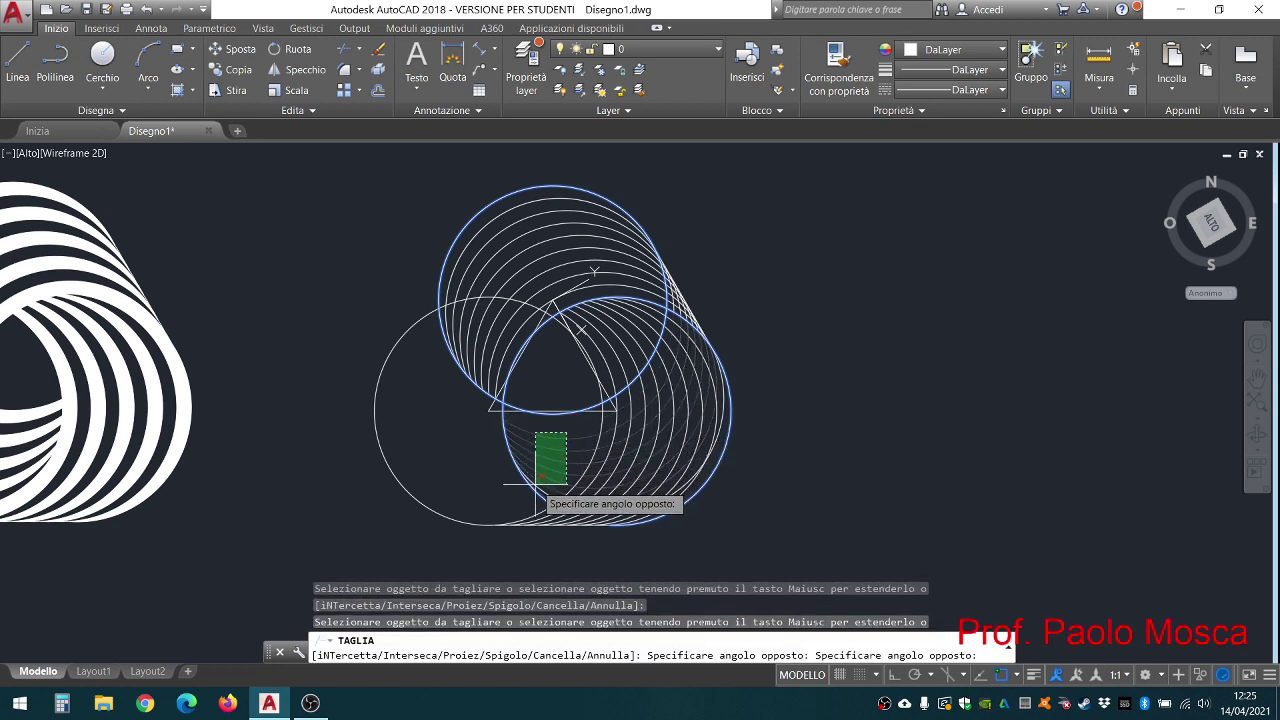
pyautogui.scroll(4, 537, 484)
pyautogui.scroll(2, 537, 484)
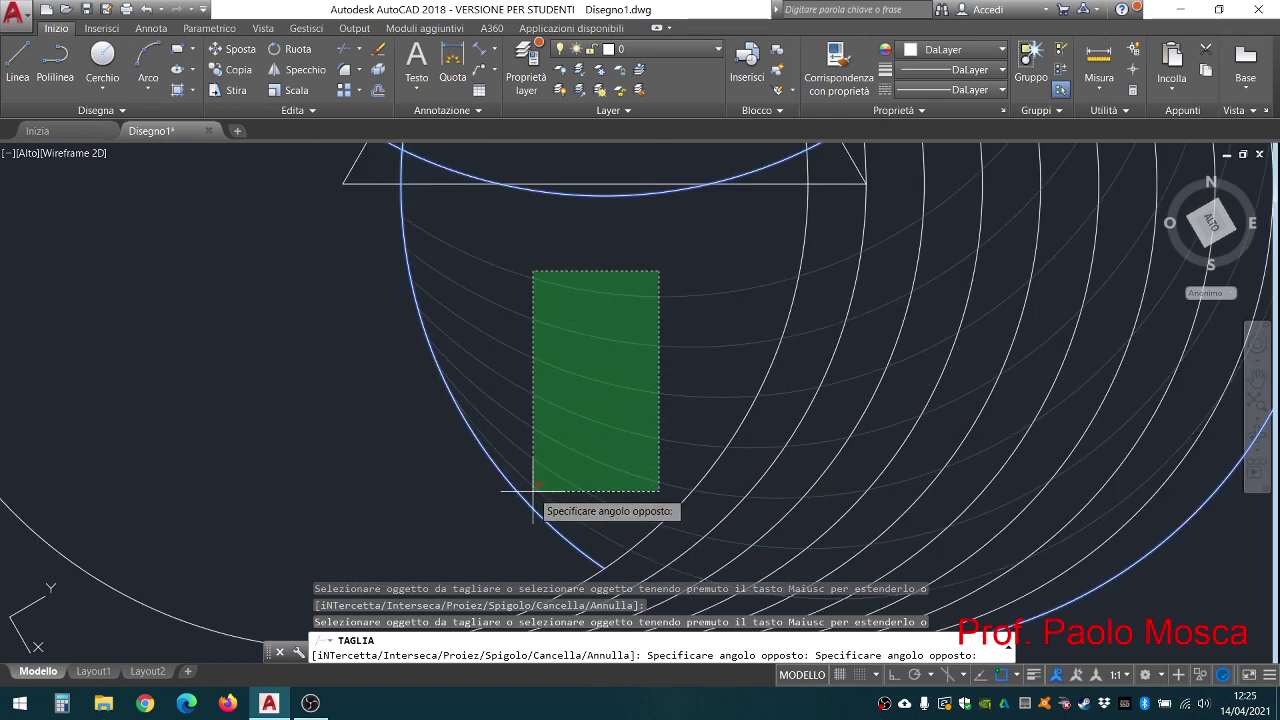
pyautogui.click(540, 488)
pyautogui.scroll(-5, 552, 464)
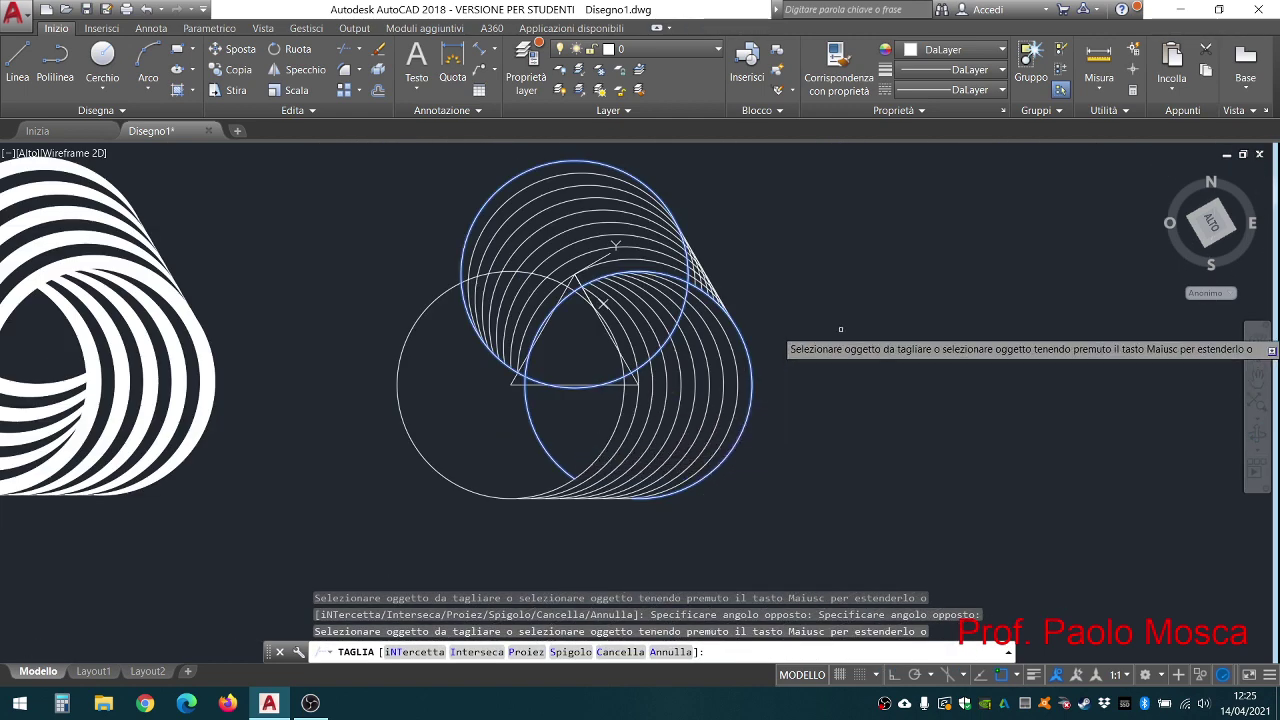
pyautogui.press('Return')
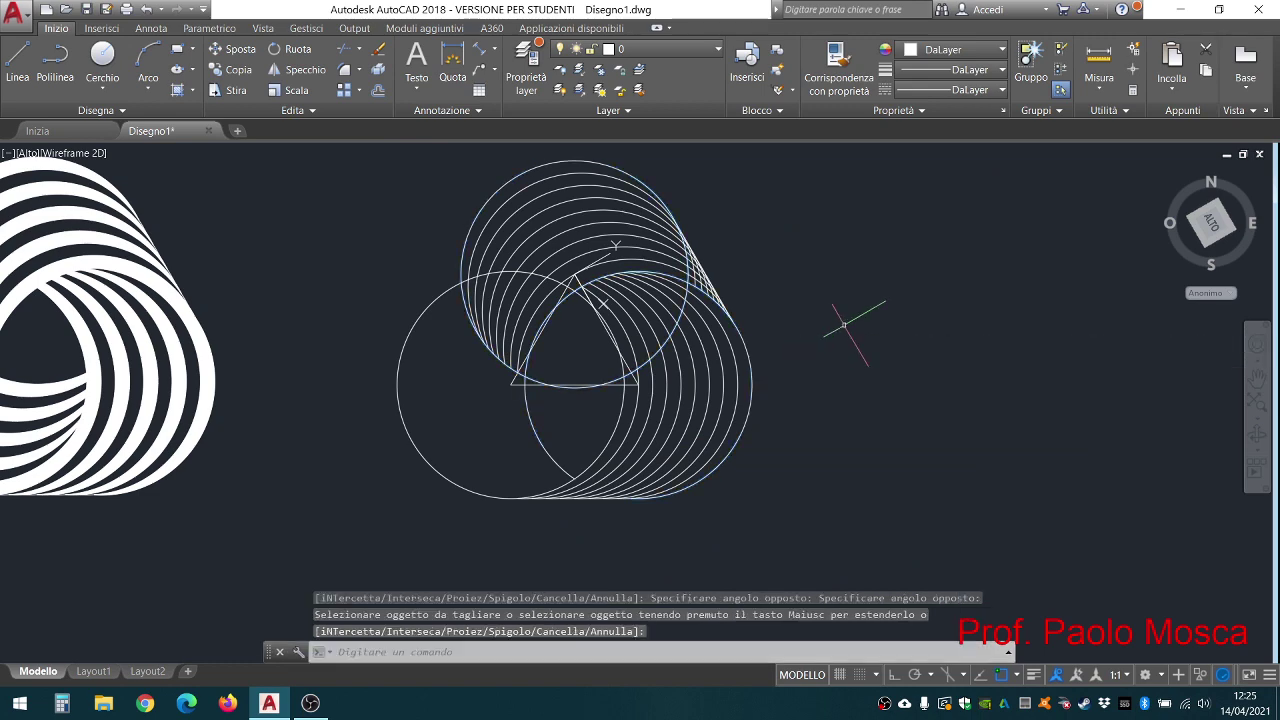
# Step: Zoom and pan to inspect where the arcs meet the tangent line beside the triangle
pyautogui.scroll(2, 680, 343)
pyautogui.scroll(2, 657, 334)
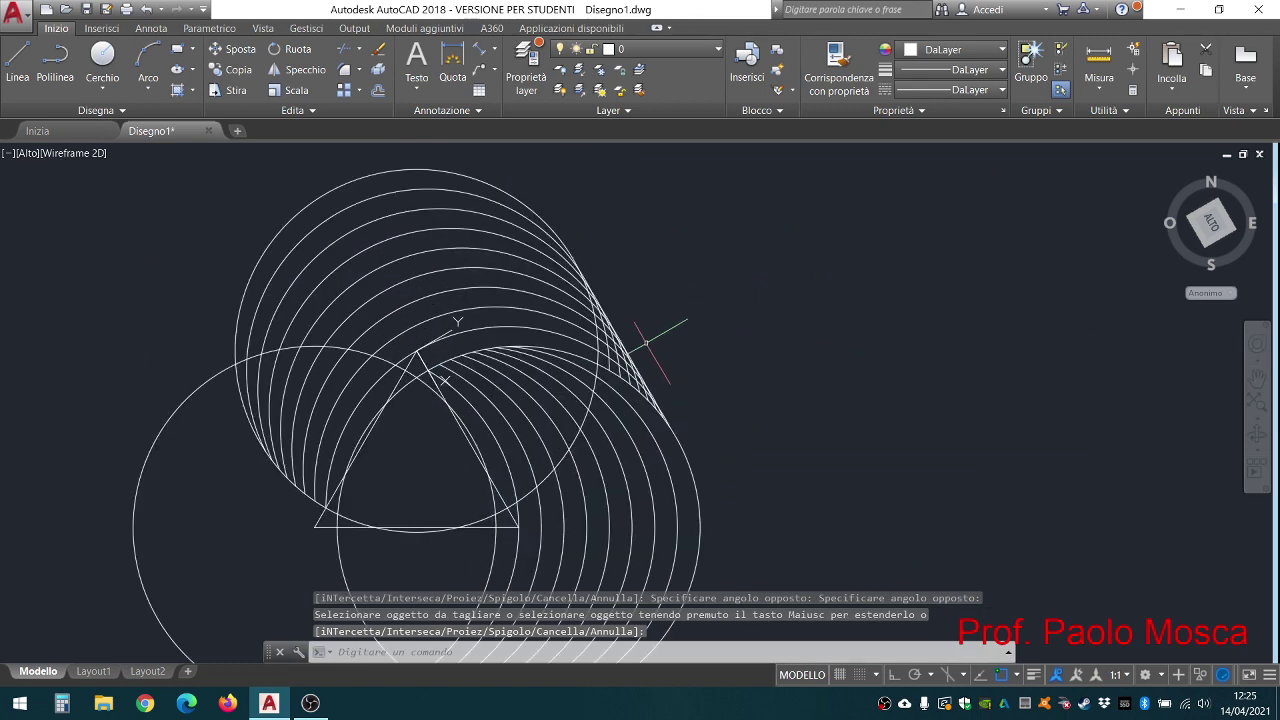
pyautogui.scroll(2, 597, 328)
pyautogui.scroll(3, 629, 347)
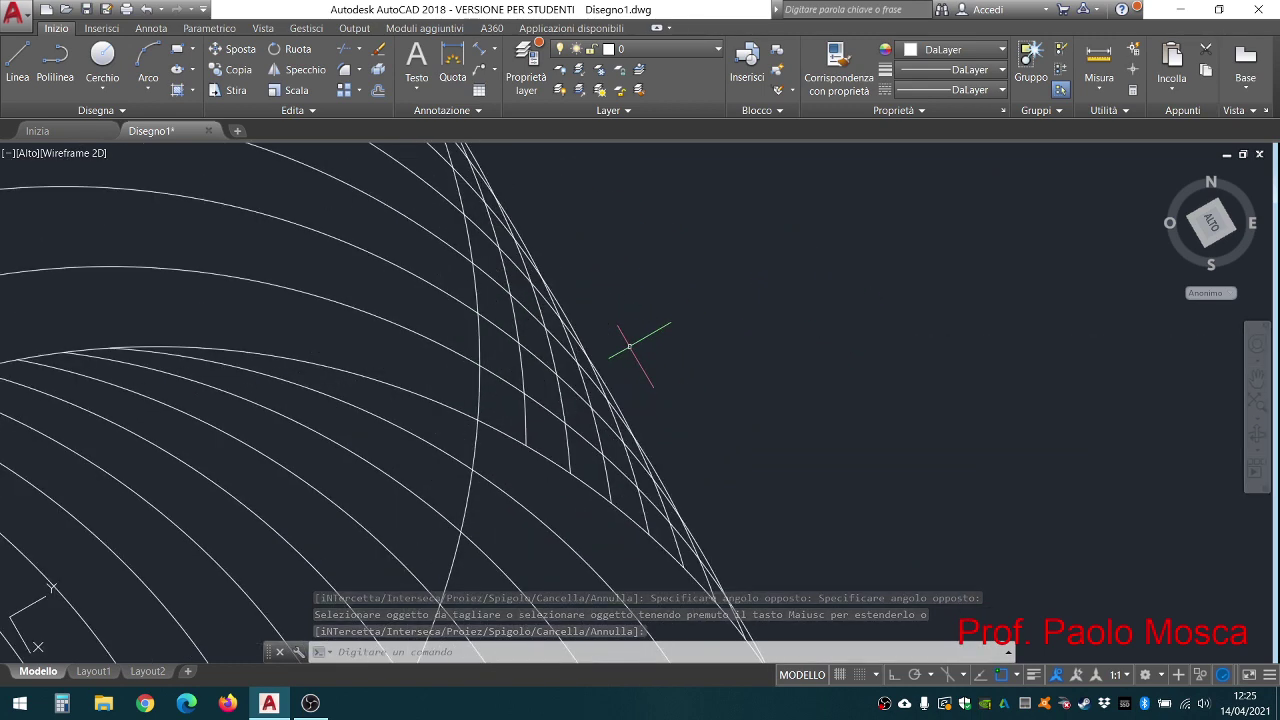
pyautogui.scroll(-2, 670, 355)
pyautogui.scroll(-1, 690, 366)
pyautogui.scroll(-2, 706, 355)
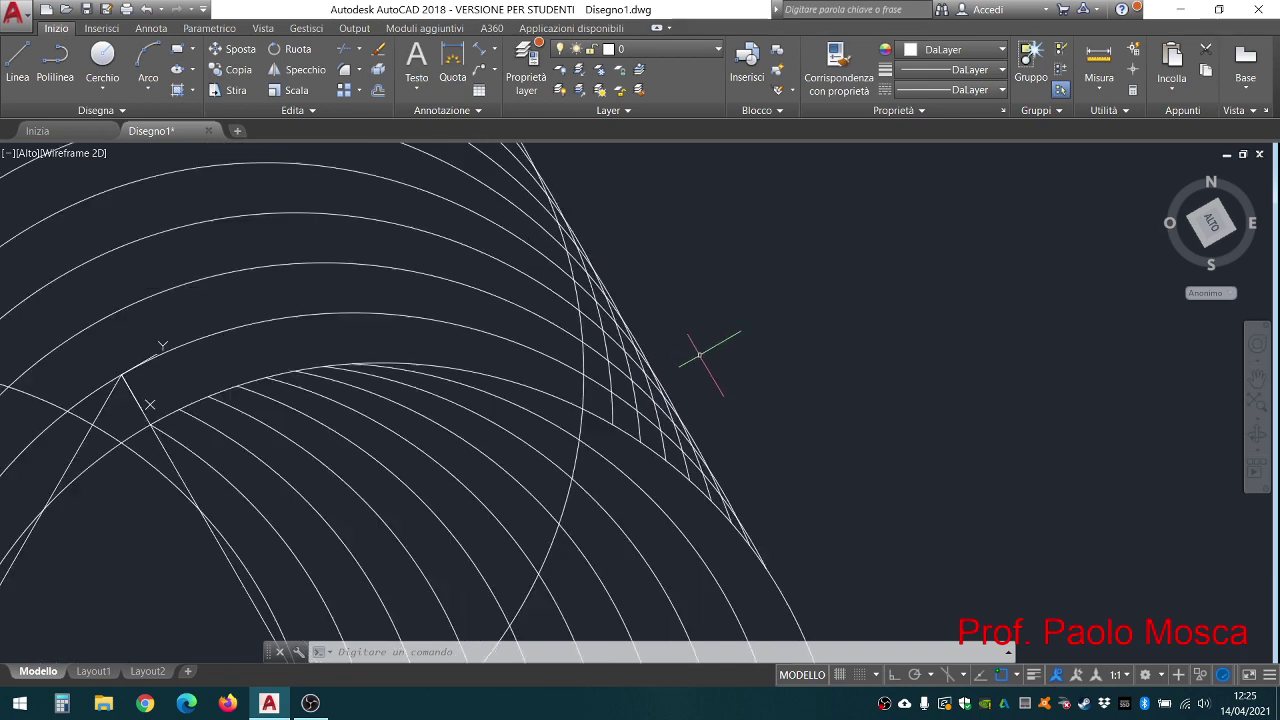
pyautogui.scroll(-4, 707, 352)
pyautogui.scroll(1, 600, 460)
pyautogui.scroll(2, 596, 465)
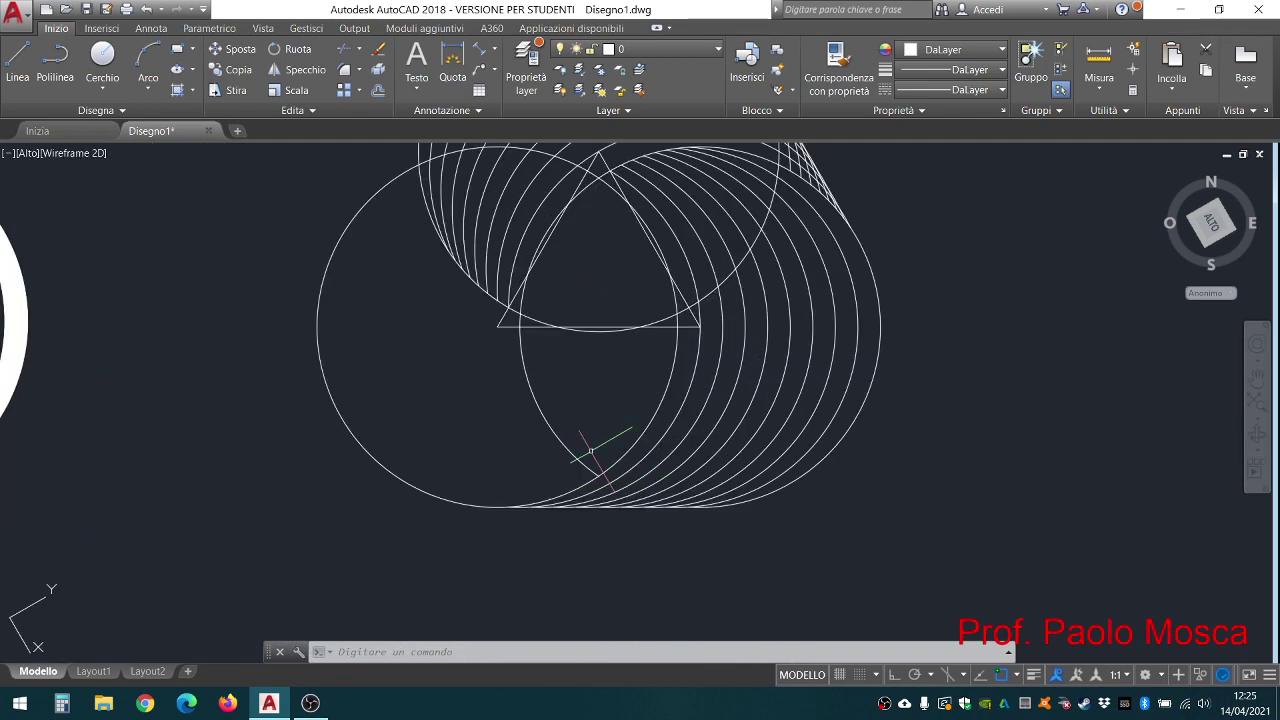
pyautogui.scroll(3, 592, 471)
pyautogui.scroll(-2, 580, 420)
pyautogui.scroll(3, 591, 400)
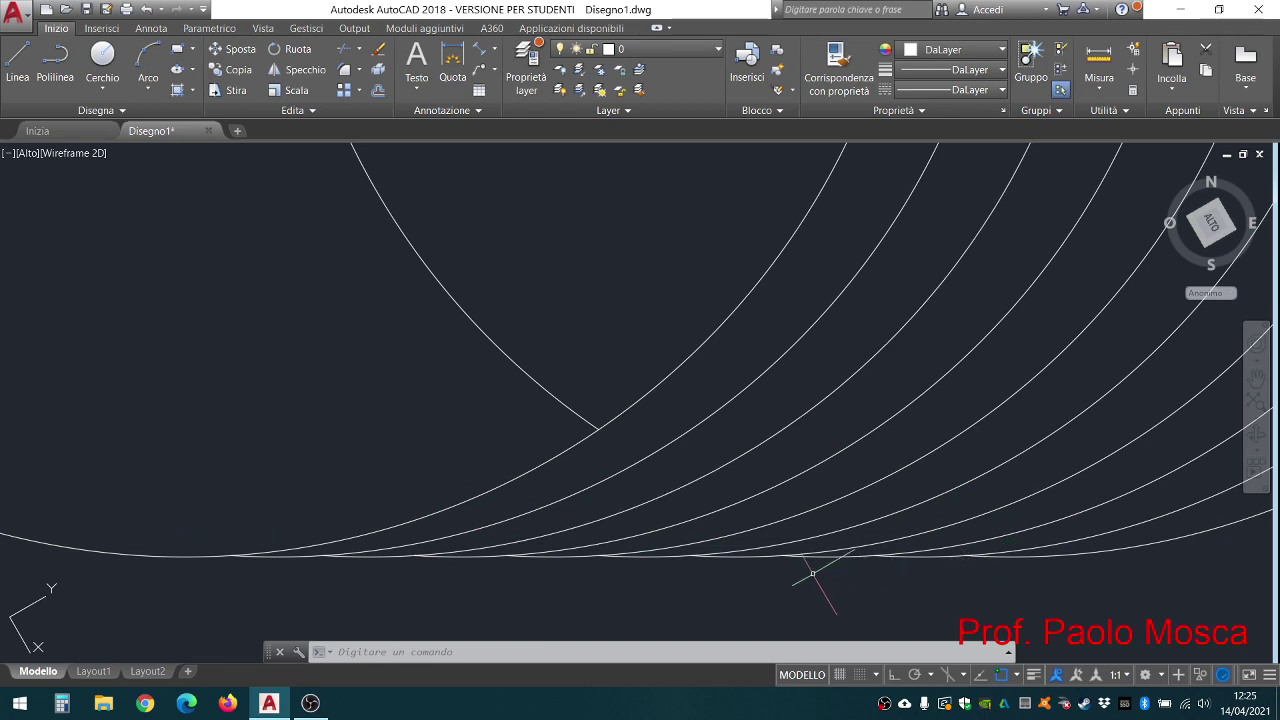
pyautogui.scroll(-5, 580, 530)
pyautogui.scroll(-5, 580, 530)
pyautogui.moveTo(886, 337)
pyautogui.mouseDown(button='middle')
pyautogui.moveTo(643, 380)
pyautogui.moveTo(563, 343)
pyautogui.mouseUp(button='middle')
pyautogui.scroll(4, 664, 318)
pyautogui.scroll(3, 663, 318)
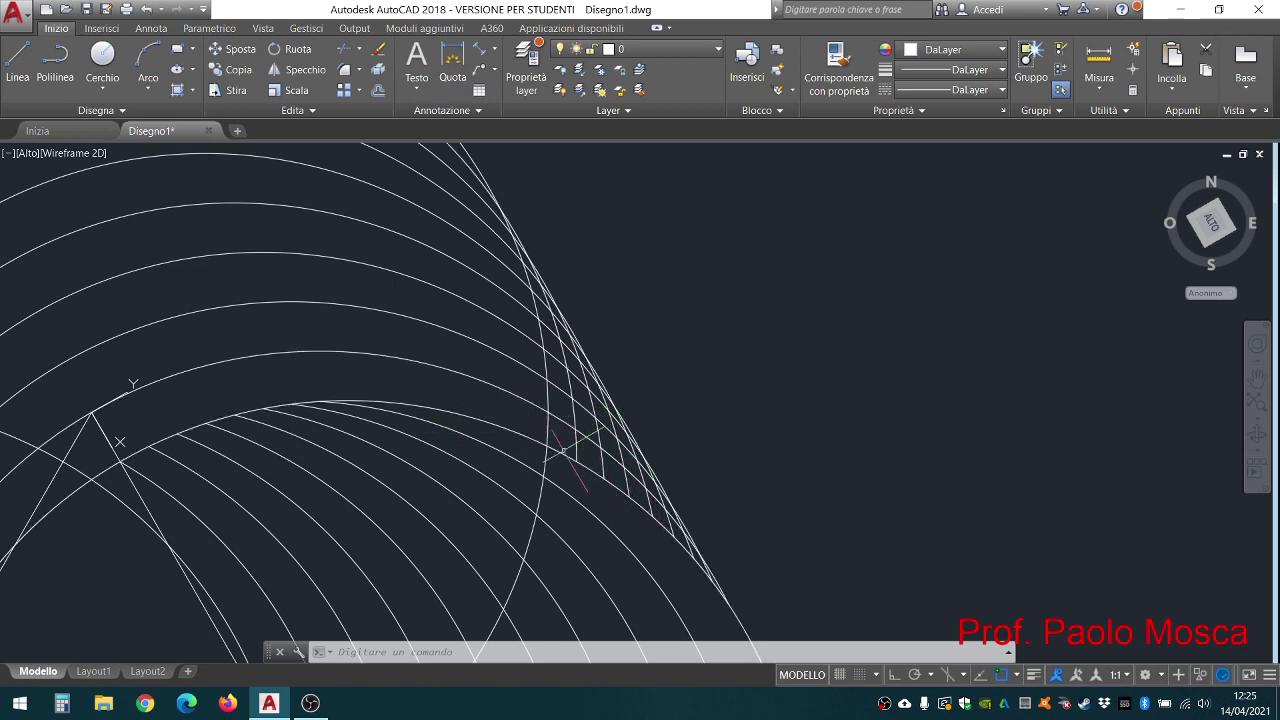
# Step: Trim the short arc stubs at the right tangent line, using all objects as cutting edges
pyautogui.click(345, 58)
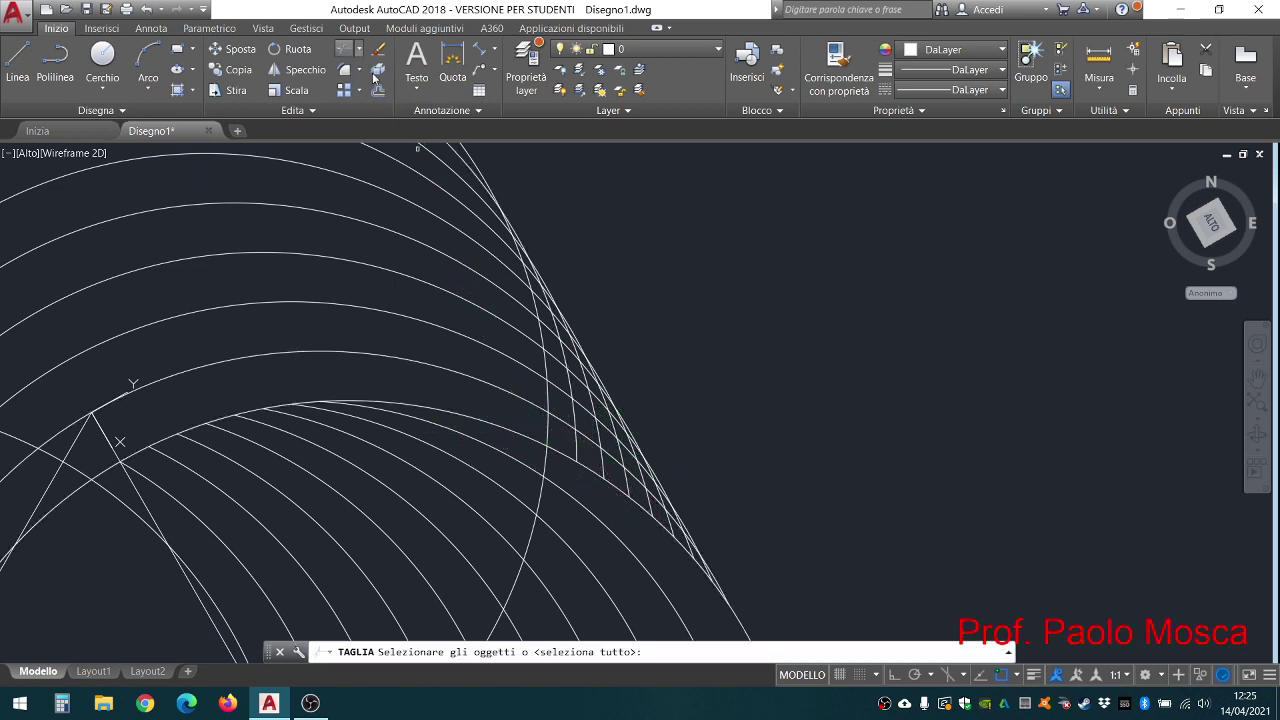
pyautogui.press('Return')
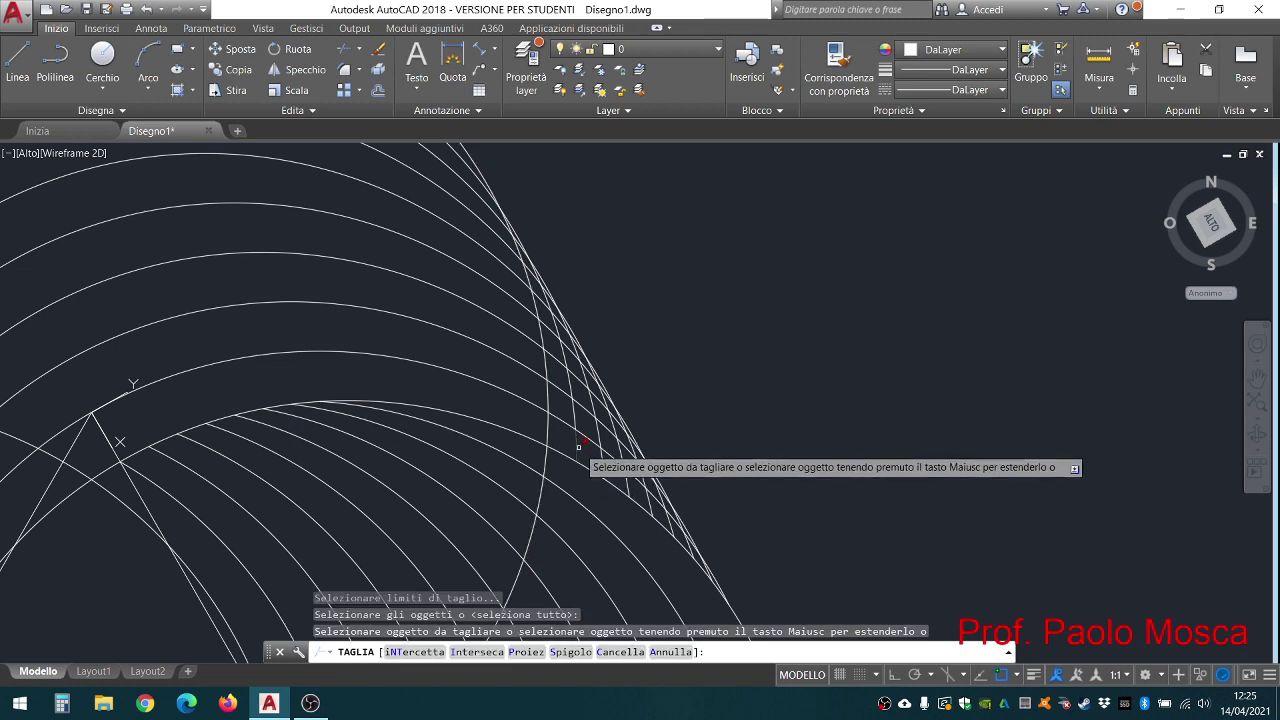
pyautogui.click(578, 445)
pyautogui.scroll(2, 614, 466)
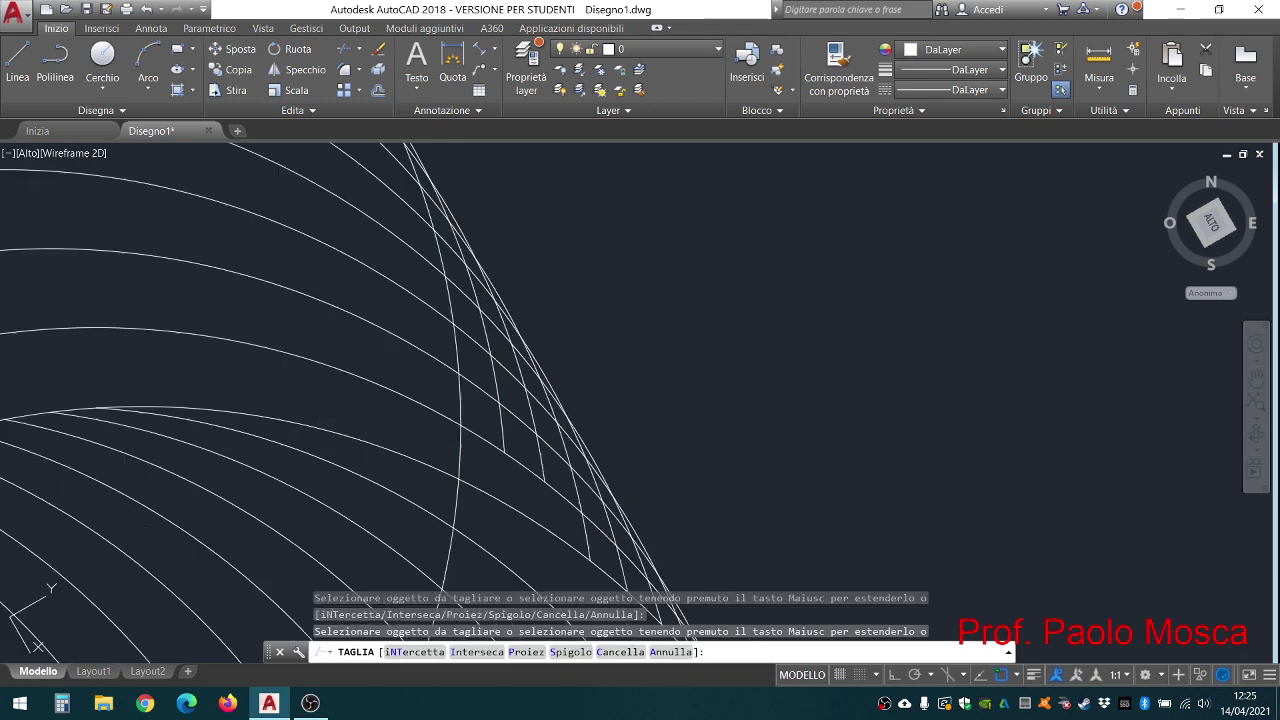
pyautogui.scroll(1, 650, 325)
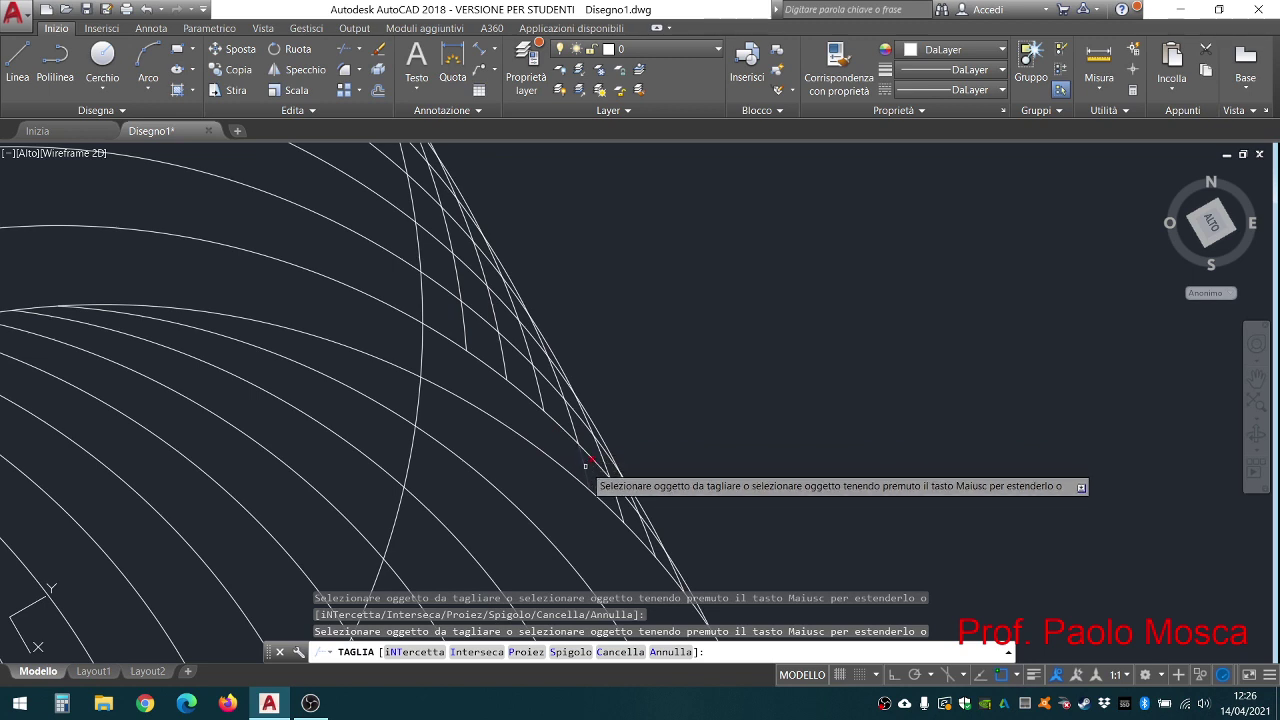
pyautogui.scroll(1, 666, 329)
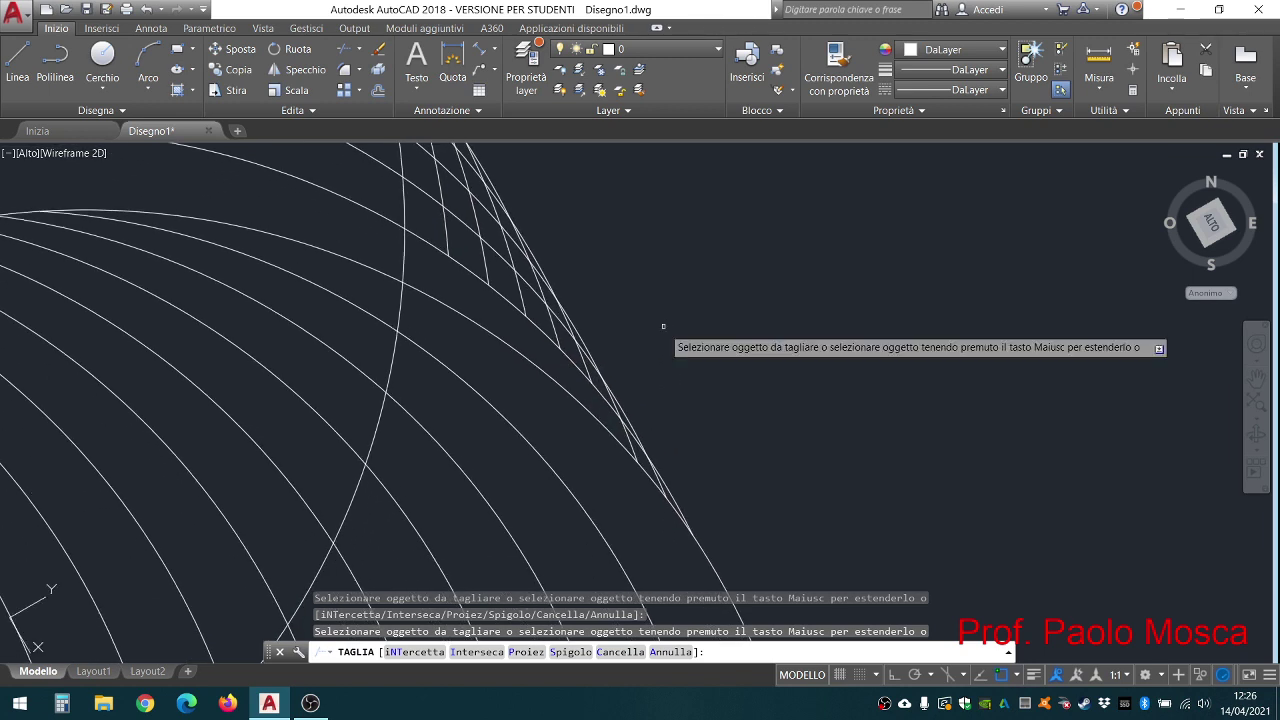
pyautogui.scroll(1, 634, 449)
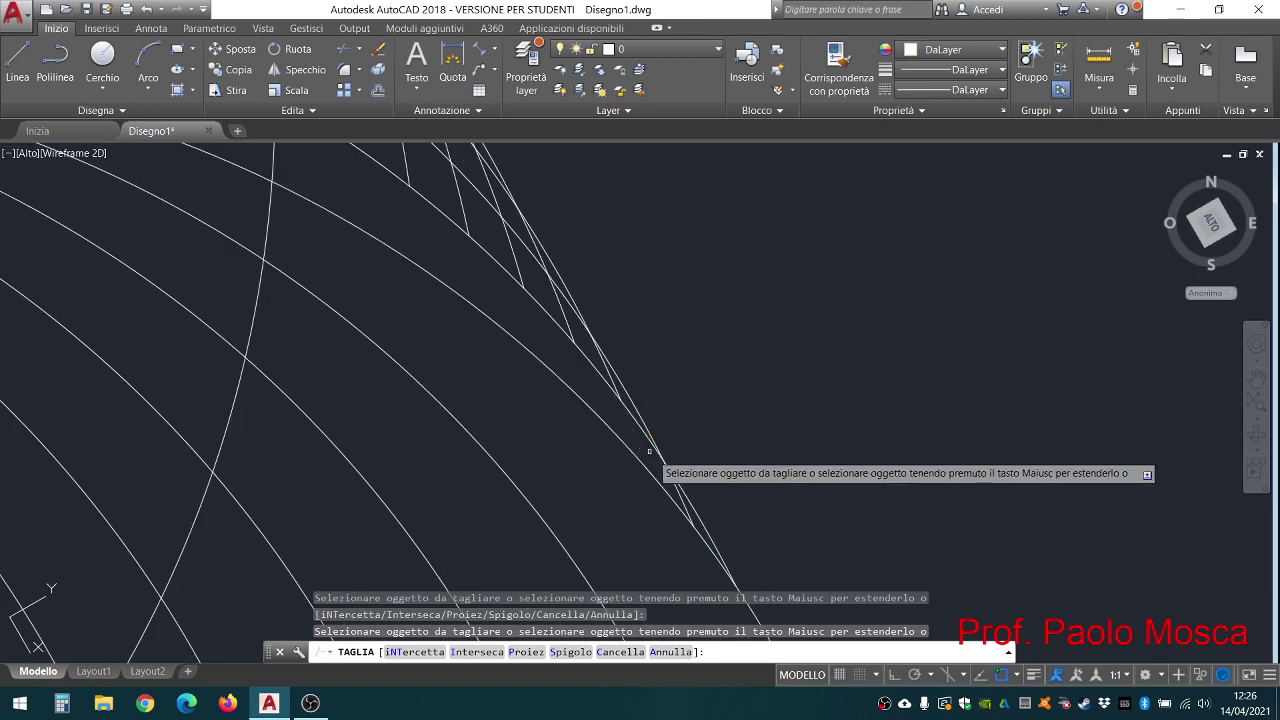
pyautogui.scroll(1, 758, 455)
pyautogui.scroll(-3, 758, 455)
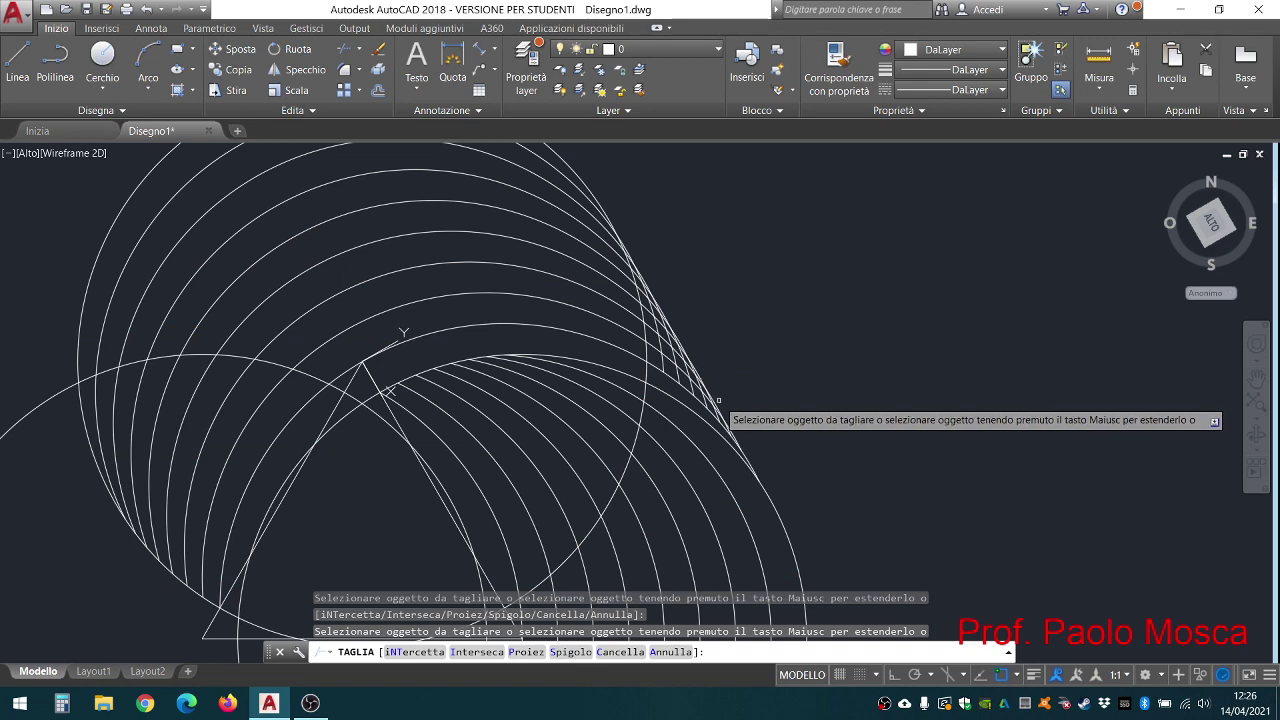
pyautogui.scroll(1, 629, 314)
pyautogui.scroll(3, 614, 317)
pyautogui.scroll(1, 614, 317)
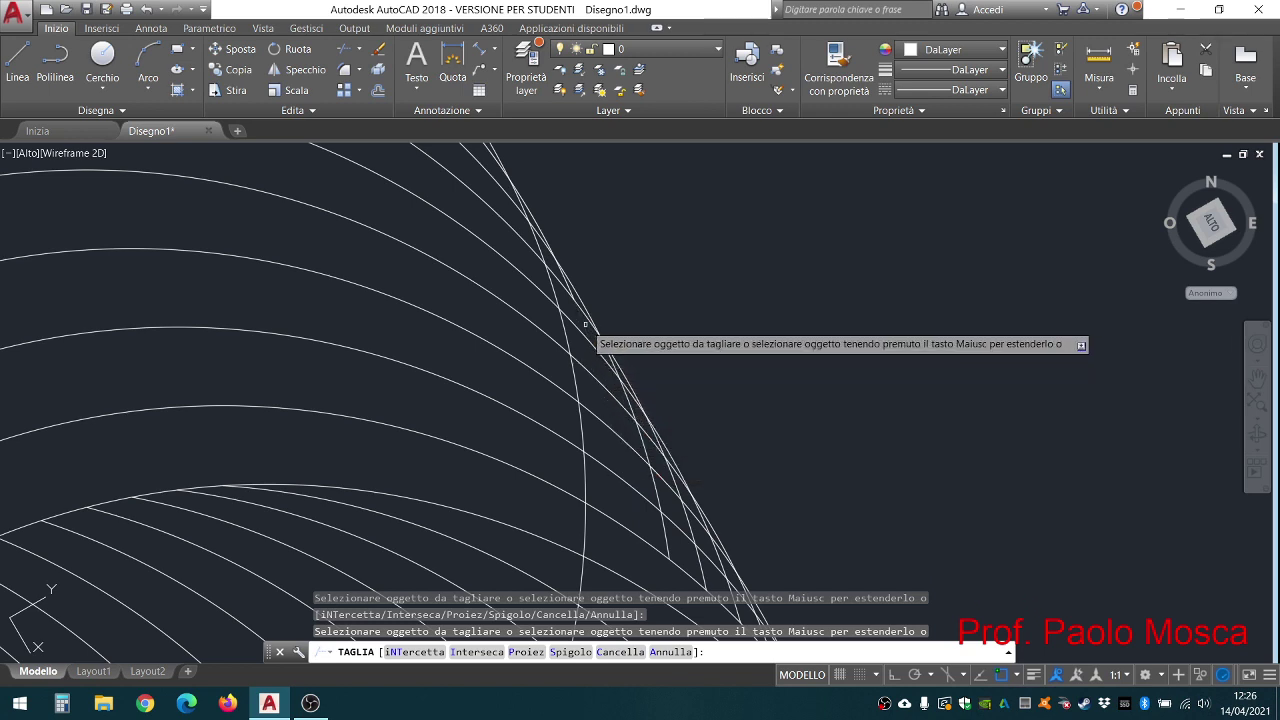
pyautogui.scroll(1, 588, 318)
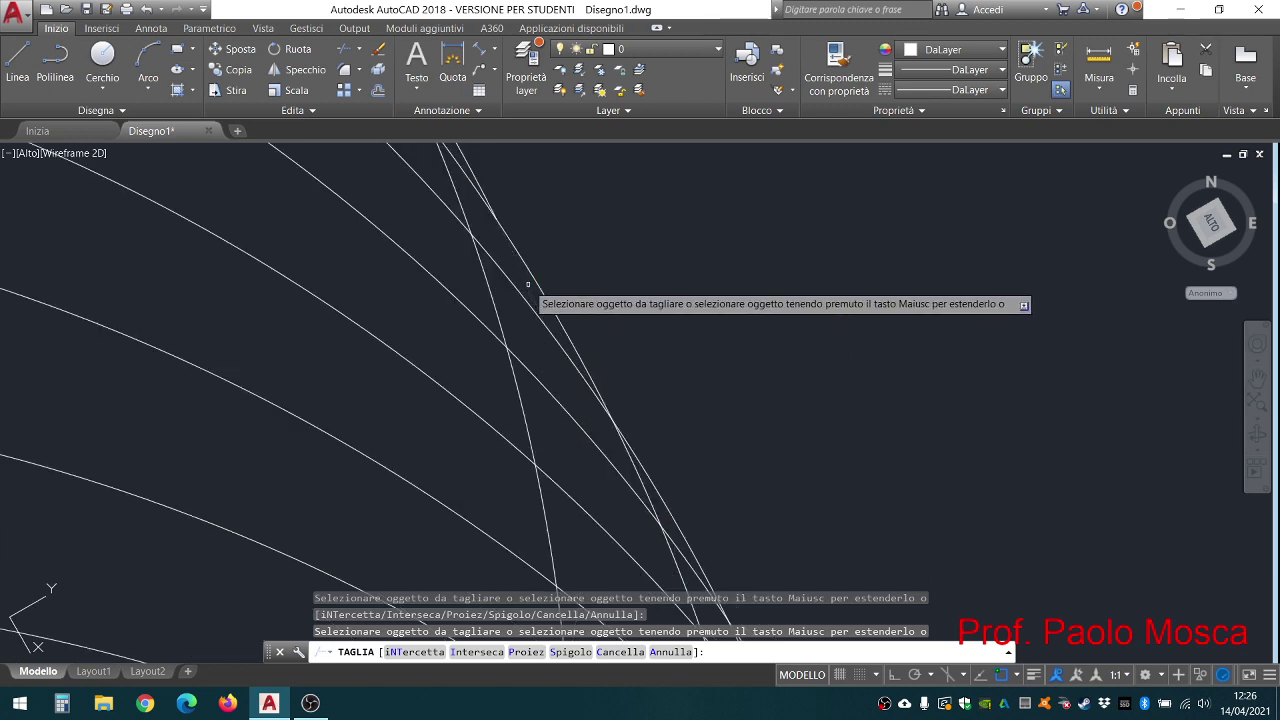
pyautogui.scroll(1, 544, 289)
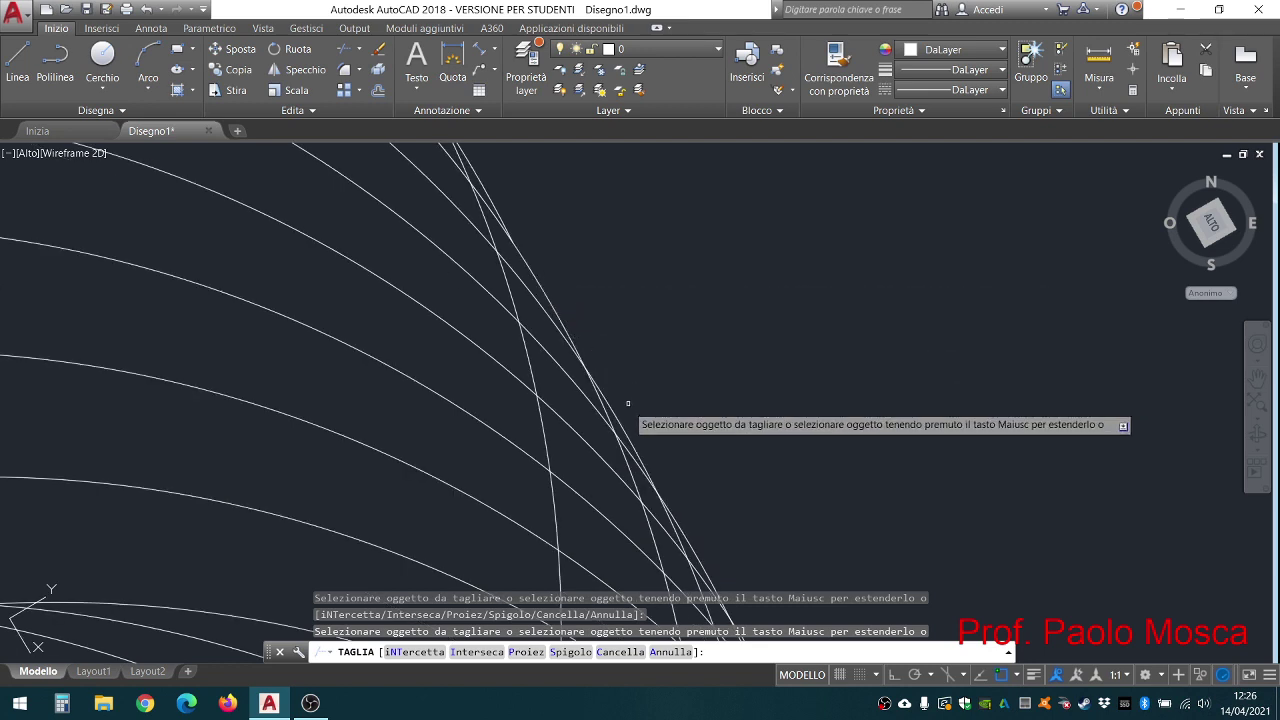
pyautogui.moveTo(668, 404); pyautogui.dragTo(594, 240, button='middle')
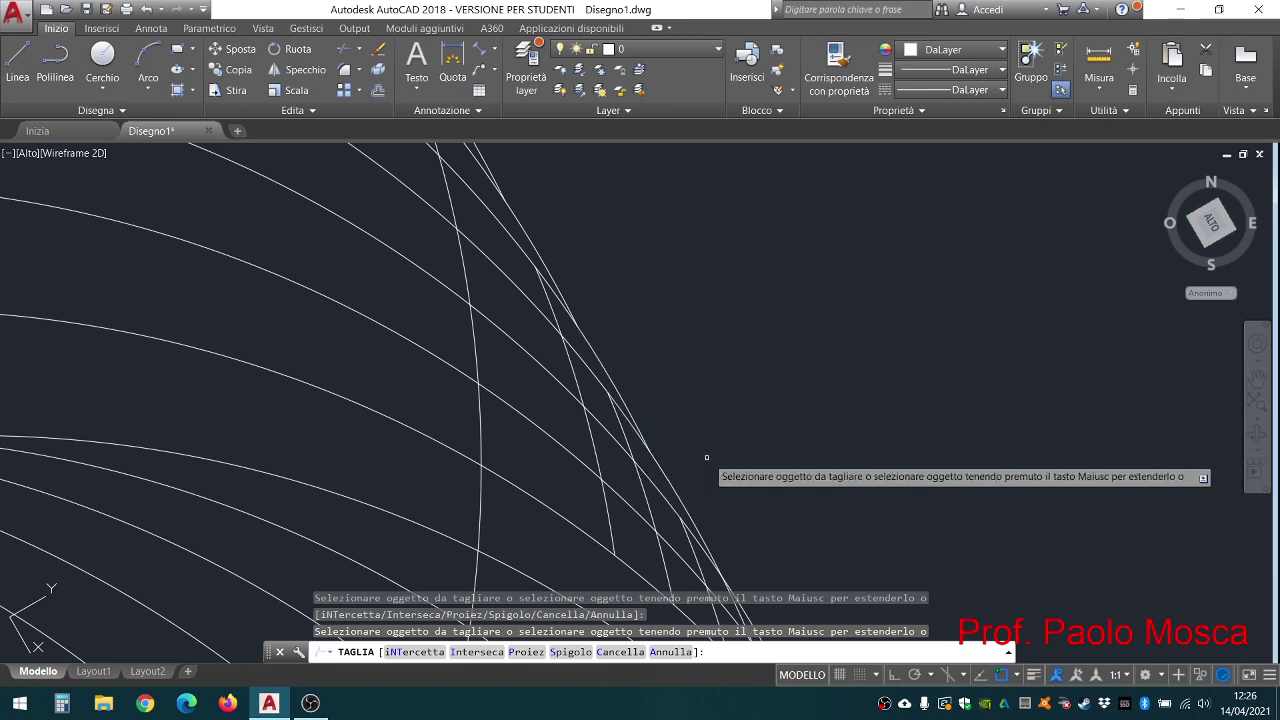
pyautogui.scroll(2, 646, 286)
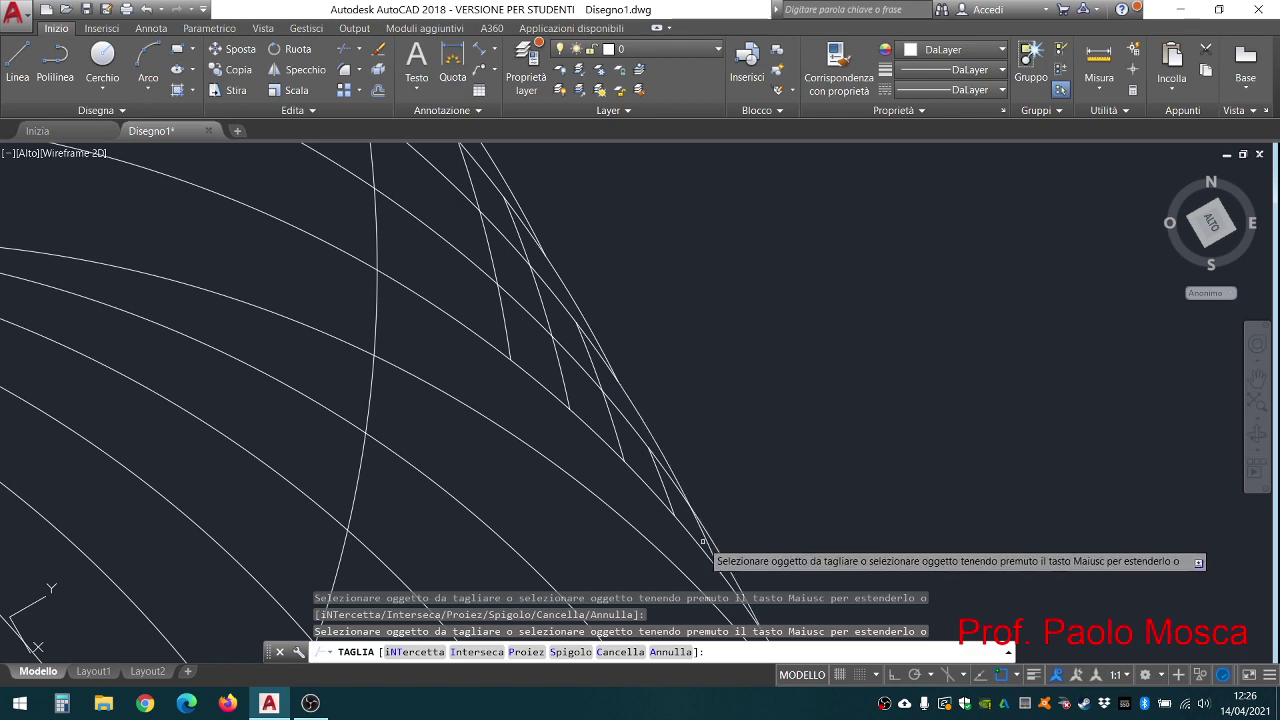
pyautogui.scroll(-1, 751, 486)
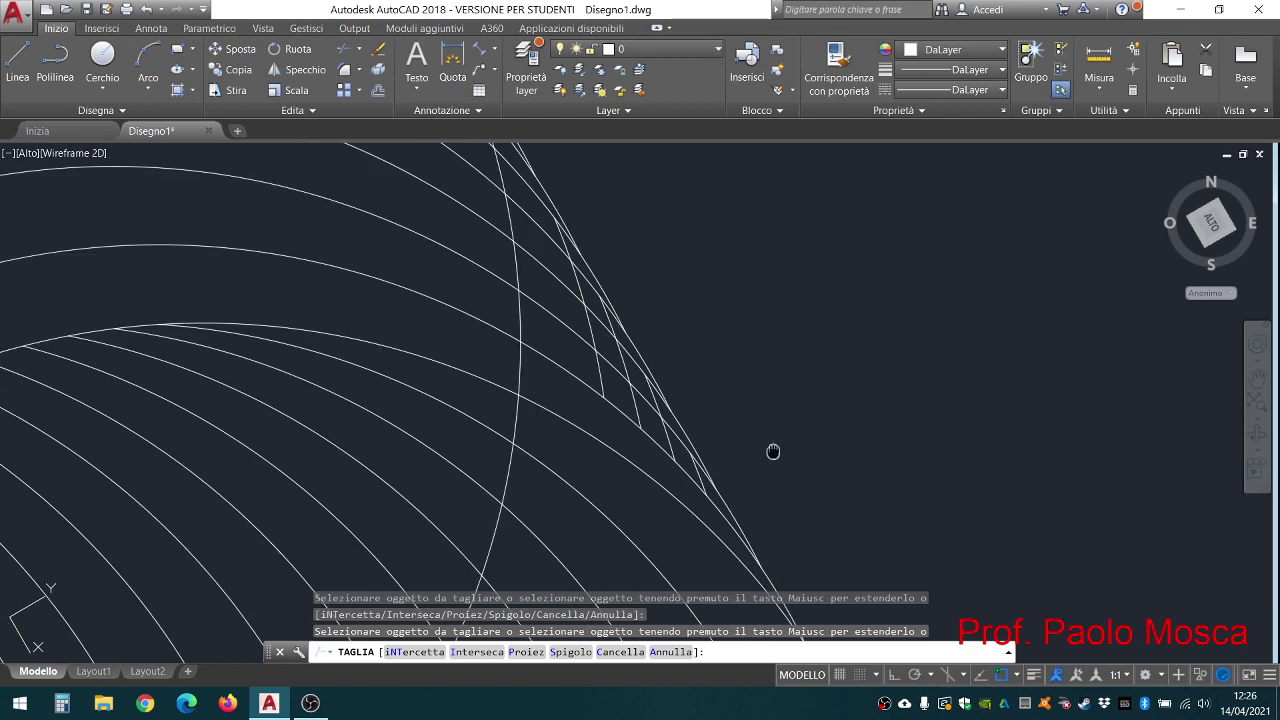
pyautogui.moveTo(771, 449)
pyautogui.mouseDown(button='middle')
pyautogui.moveTo(724, 414)
pyautogui.moveTo(740, 349)
pyautogui.mouseUp(button='middle')
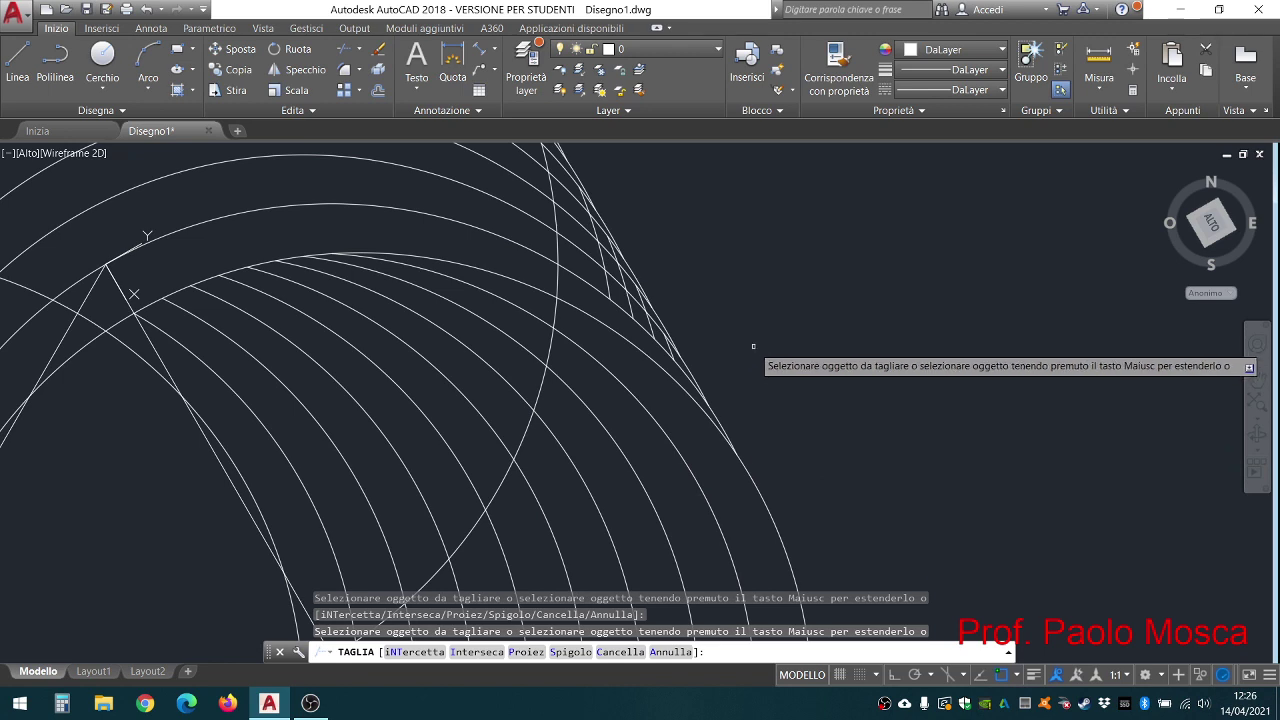
pyautogui.press('Escape')
pyautogui.scroll(1, 690, 347)
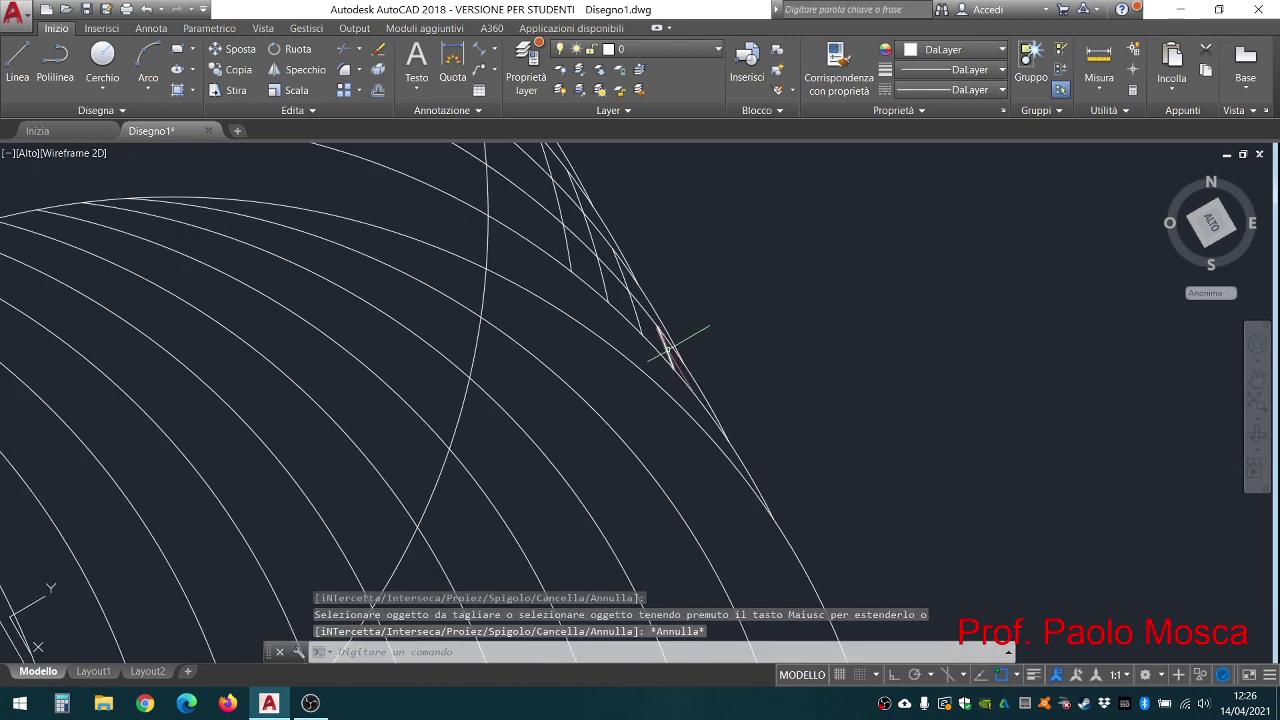
# Step: Erase the three leftover short segments near the tangent edge
pyautogui.click(667, 347)
pyautogui.click(626, 292)
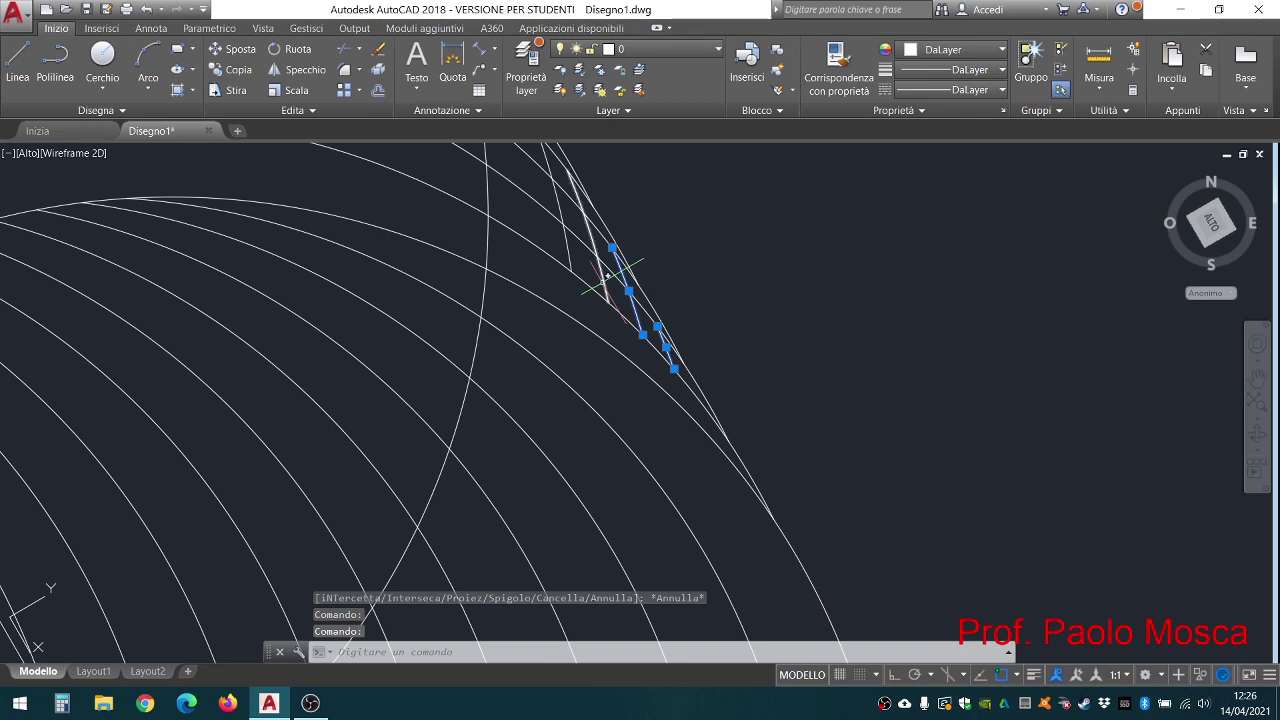
pyautogui.click(605, 275)
pyautogui.scroll(-1, 650, 258)
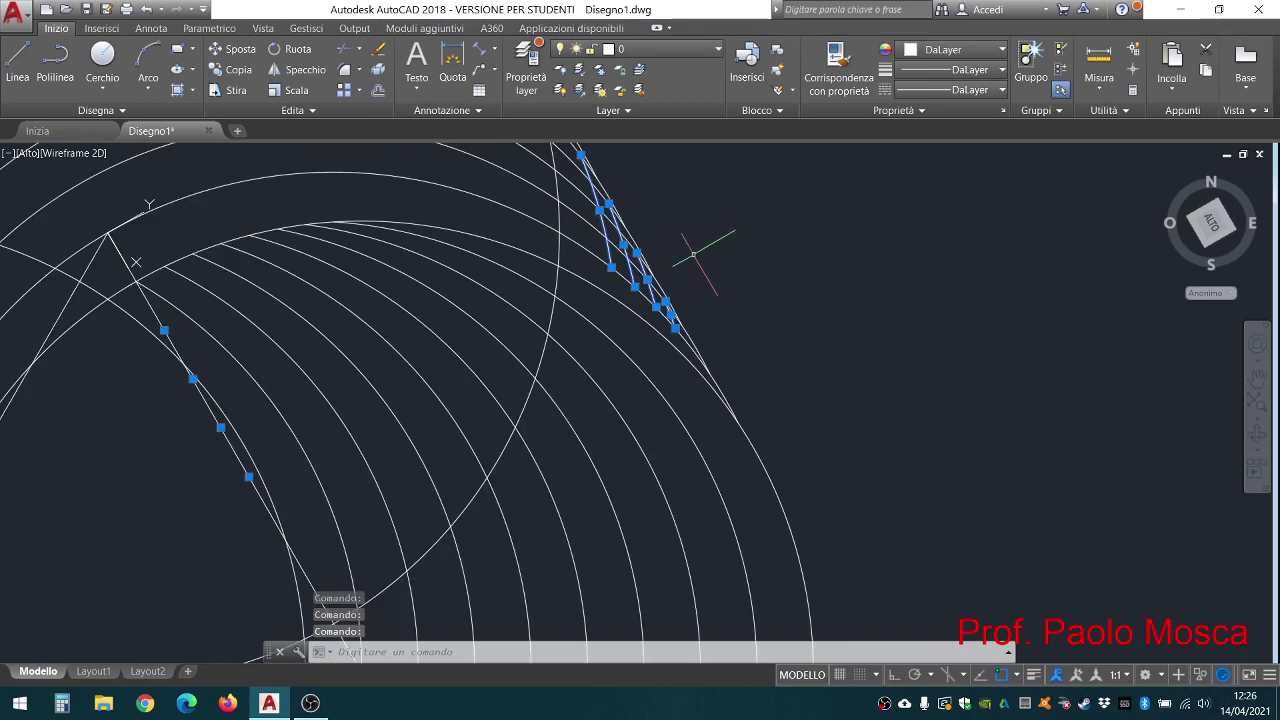
pyautogui.moveTo(697, 243); pyautogui.dragTo(708, 397, button='middle')
pyautogui.press('Delete')
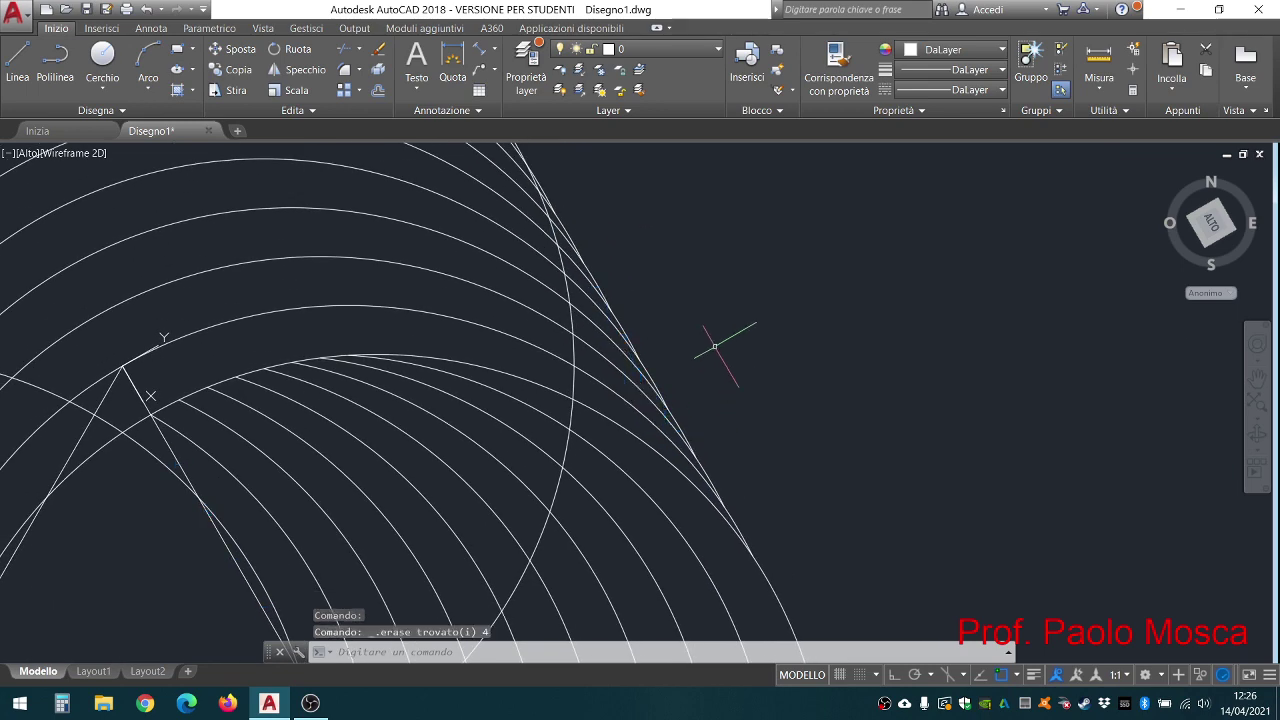
pyautogui.scroll(-2, 715, 346)
pyautogui.scroll(-2, 743, 343)
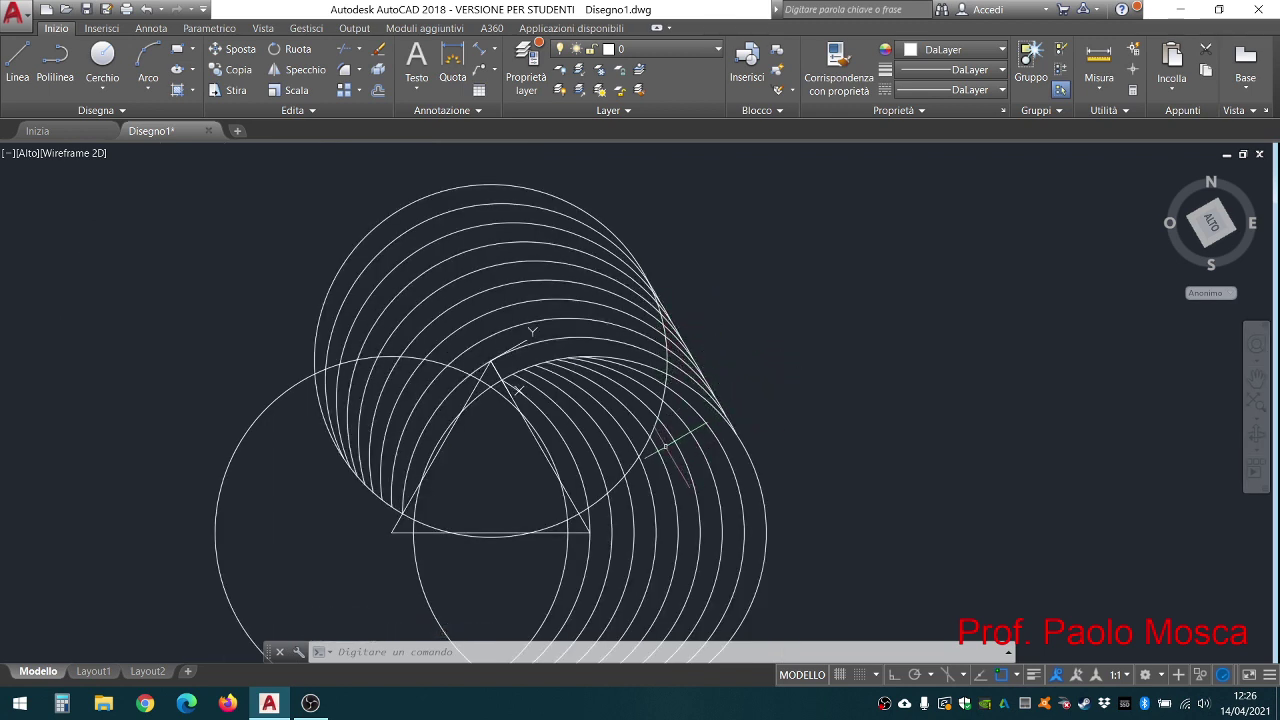
# Step: Check the top loop's outer circle and frame the replica beside the reference logo
pyautogui.click(528, 188)
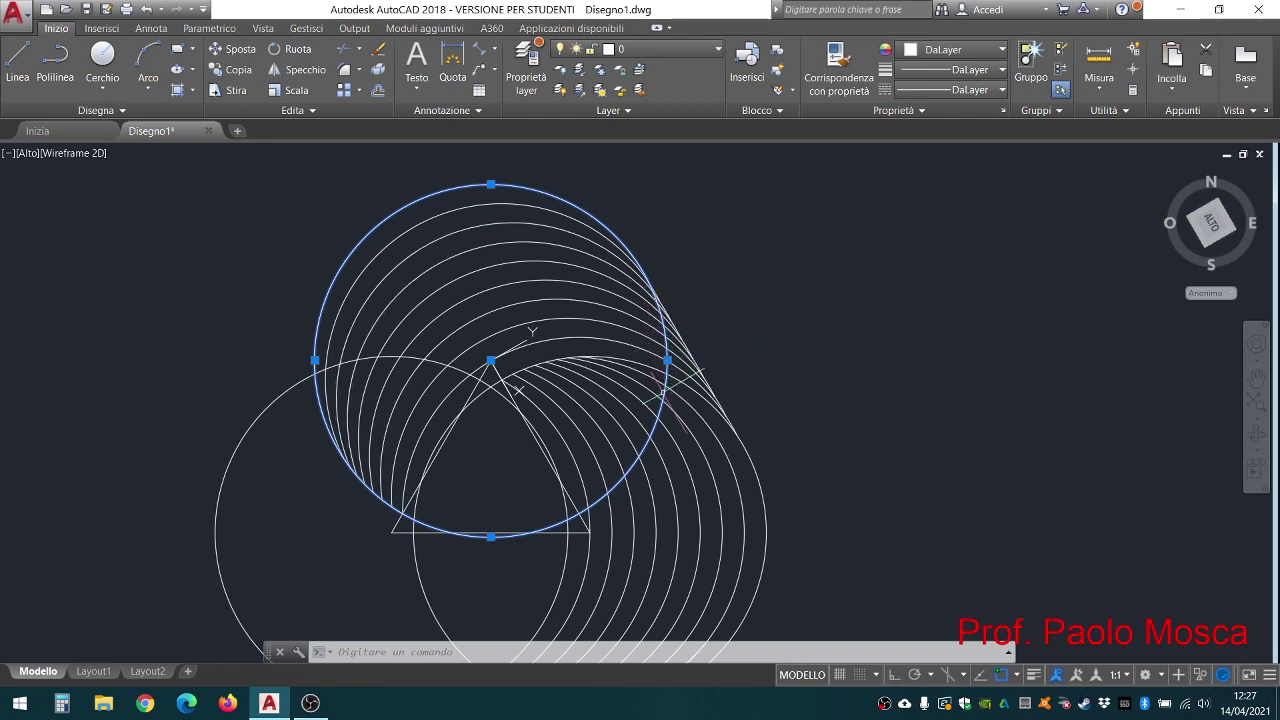
pyautogui.press('Escape')
pyautogui.moveTo(771, 349); pyautogui.dragTo(846, 326, button='middle')
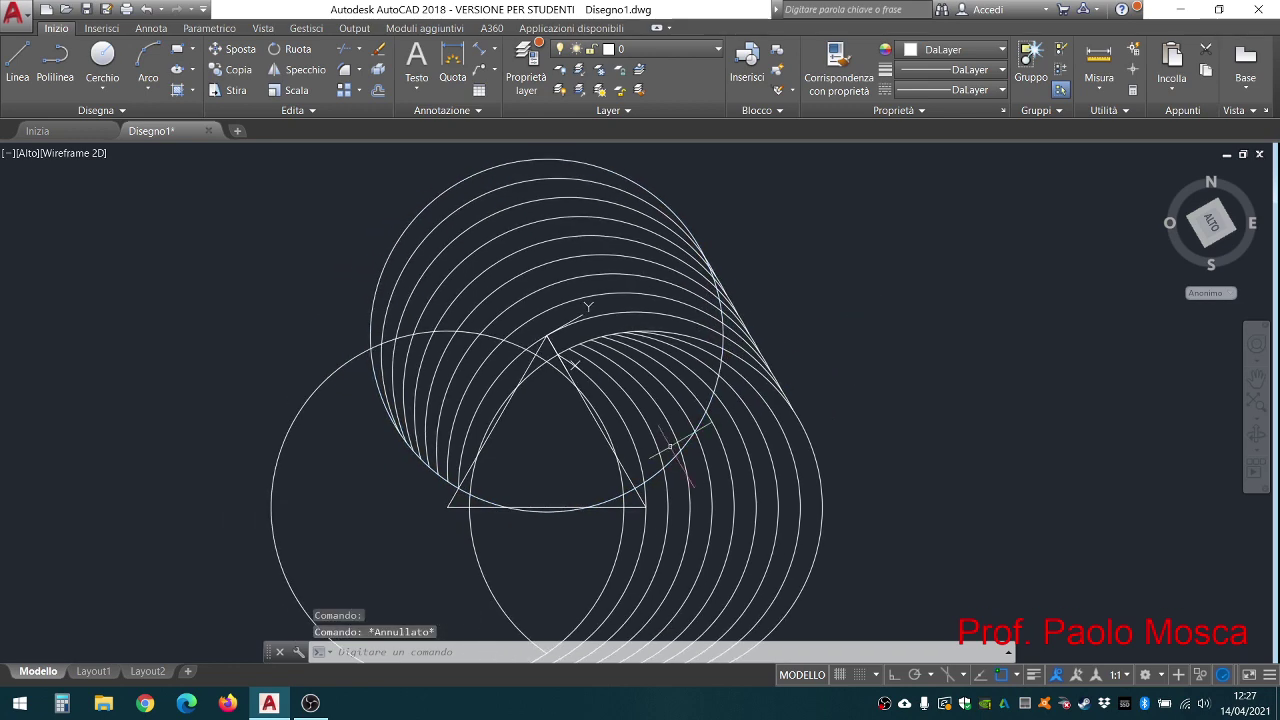
pyautogui.scroll(-2, 681, 455)
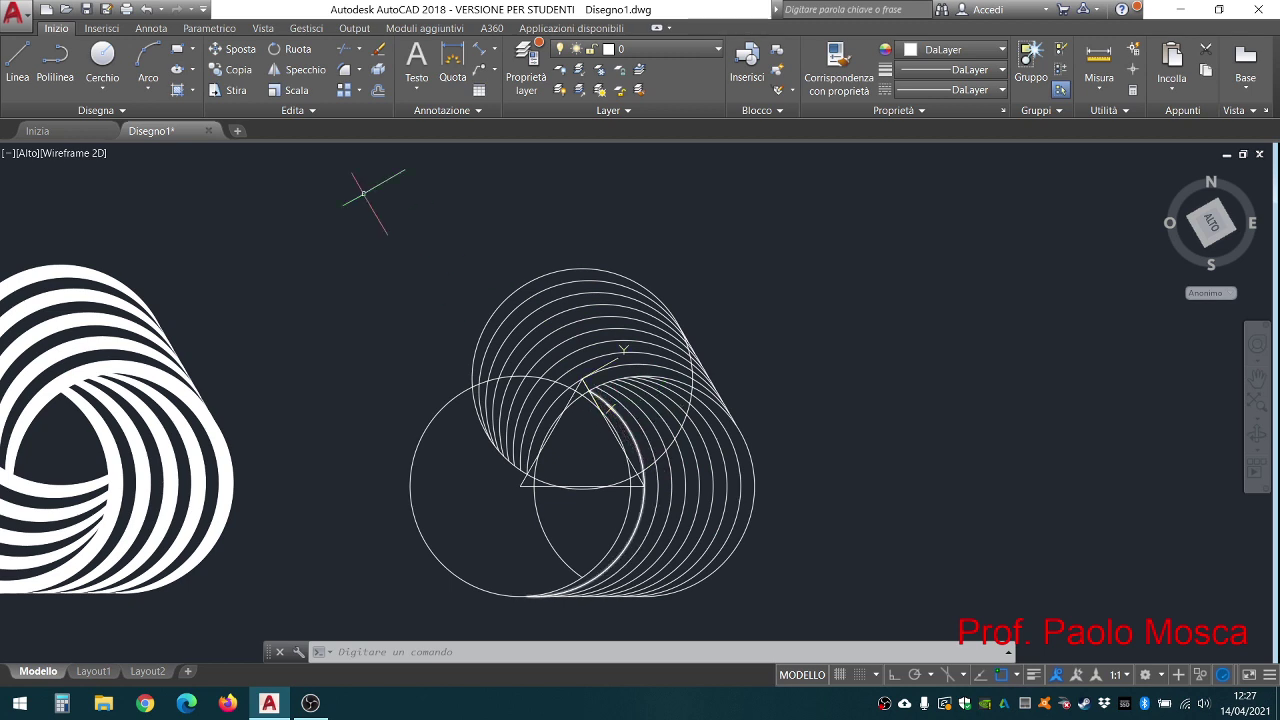
# Step: Re-aim the coordinate system X axis toward the triangle's lower-left corner
pyautogui.click(359, 91)
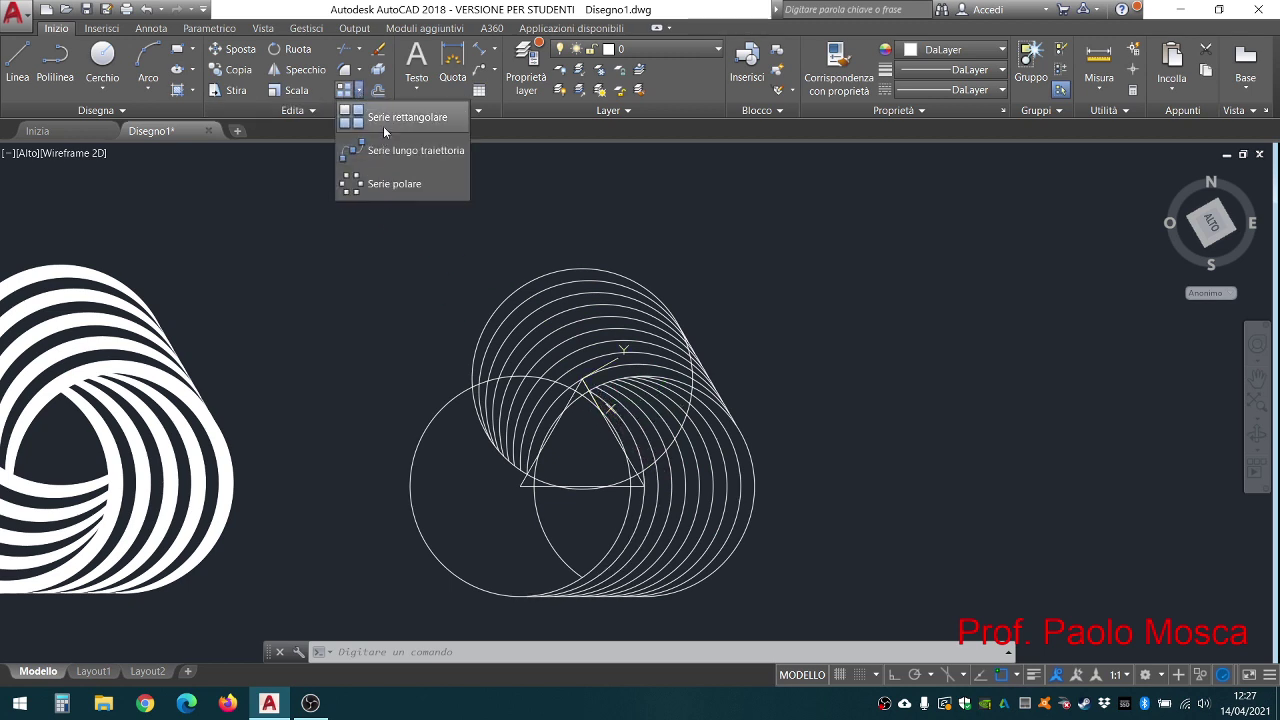
pyautogui.press('Escape')
pyautogui.press('Escape')
pyautogui.press('Escape')
pyautogui.click(606, 410)
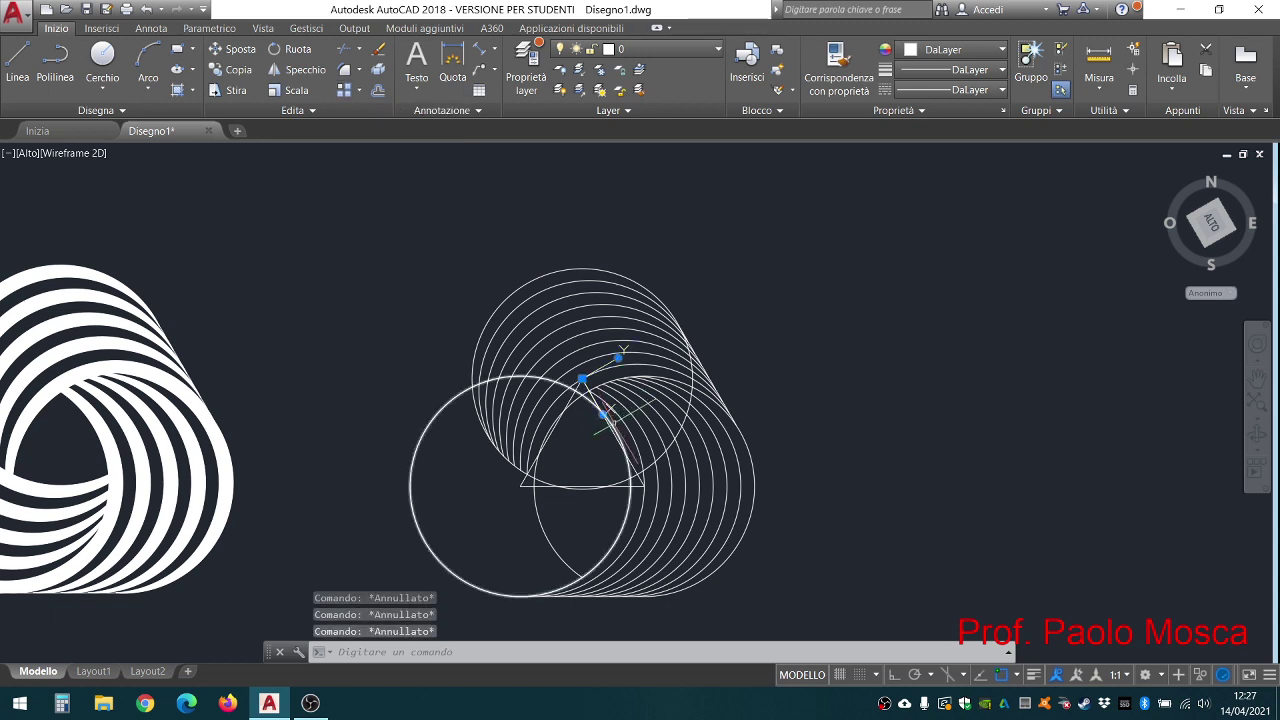
pyautogui.click(582, 378)
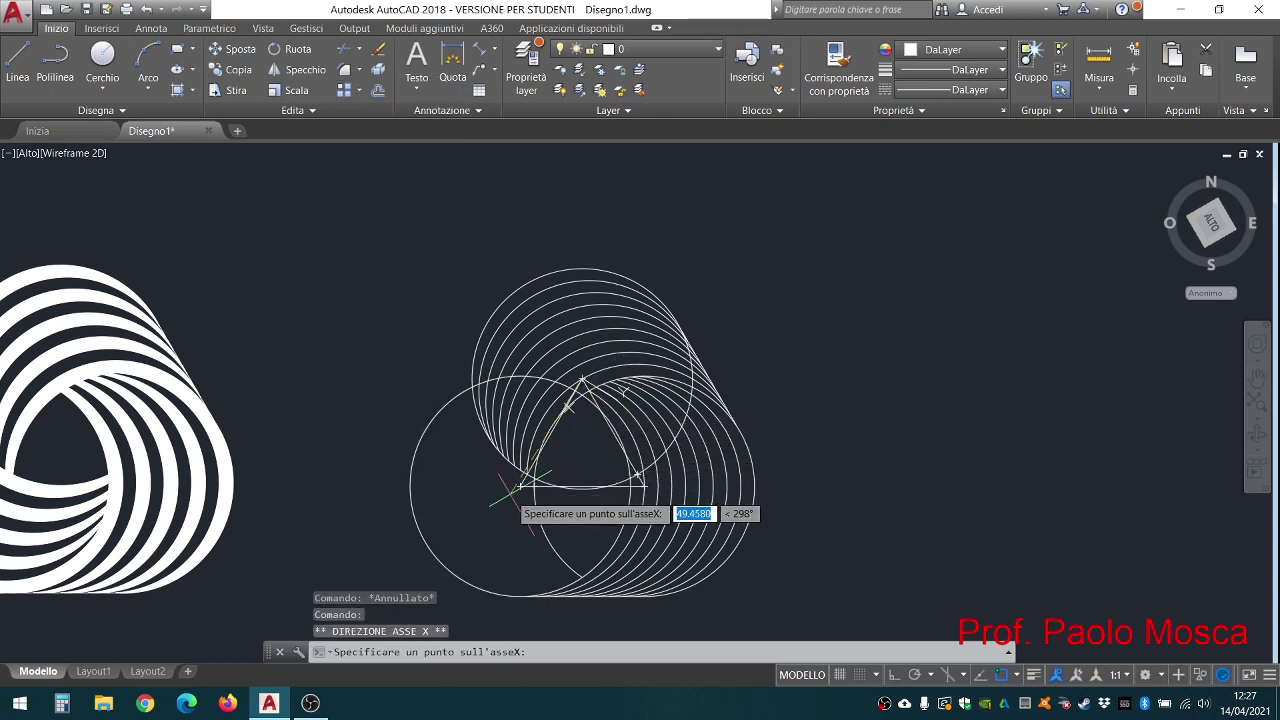
pyautogui.click(568, 408)
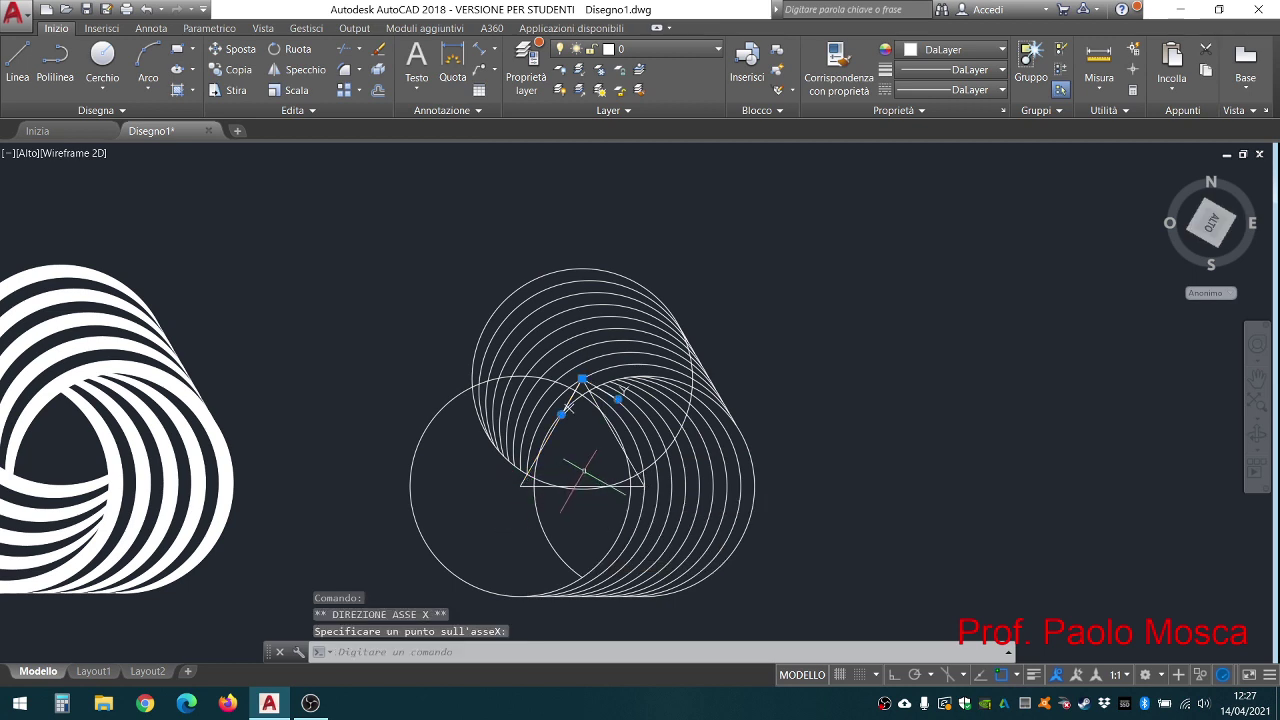
# Step: Start a rectangular array waiting for objects to repeat
pyautogui.press('Escape')
pyautogui.press('Escape')
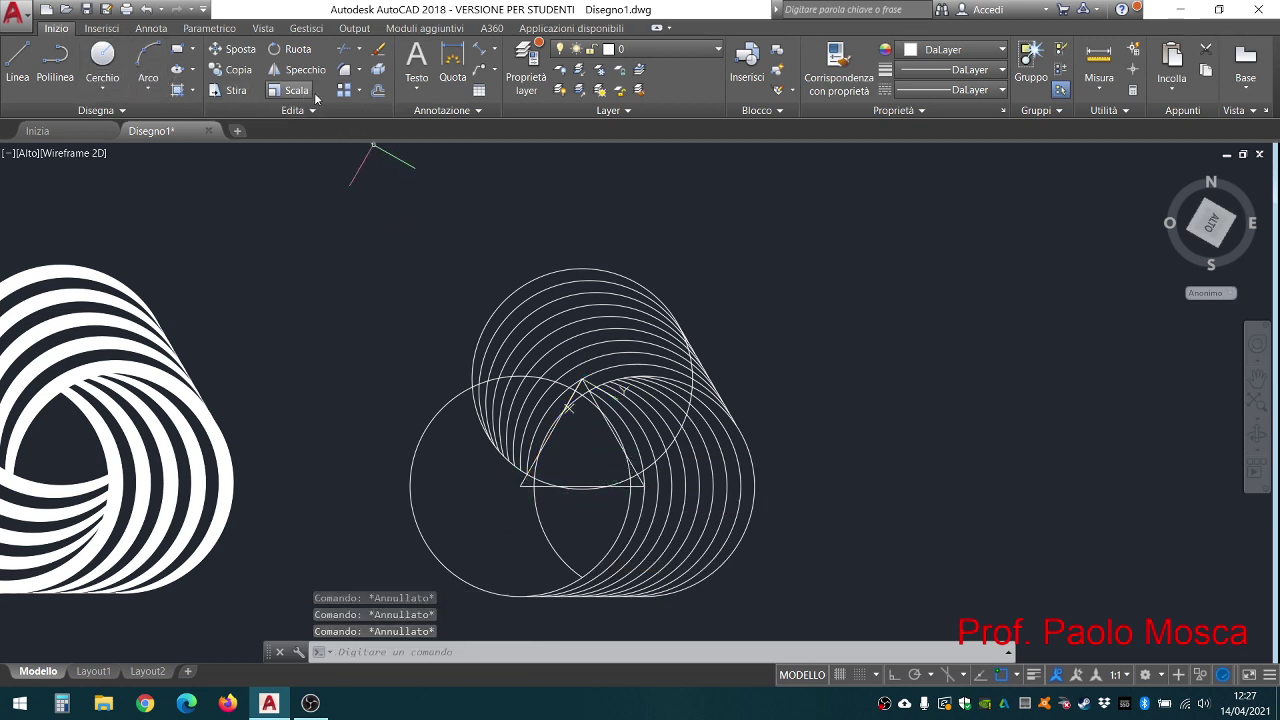
pyautogui.click(360, 92)
pyautogui.click(364, 118)
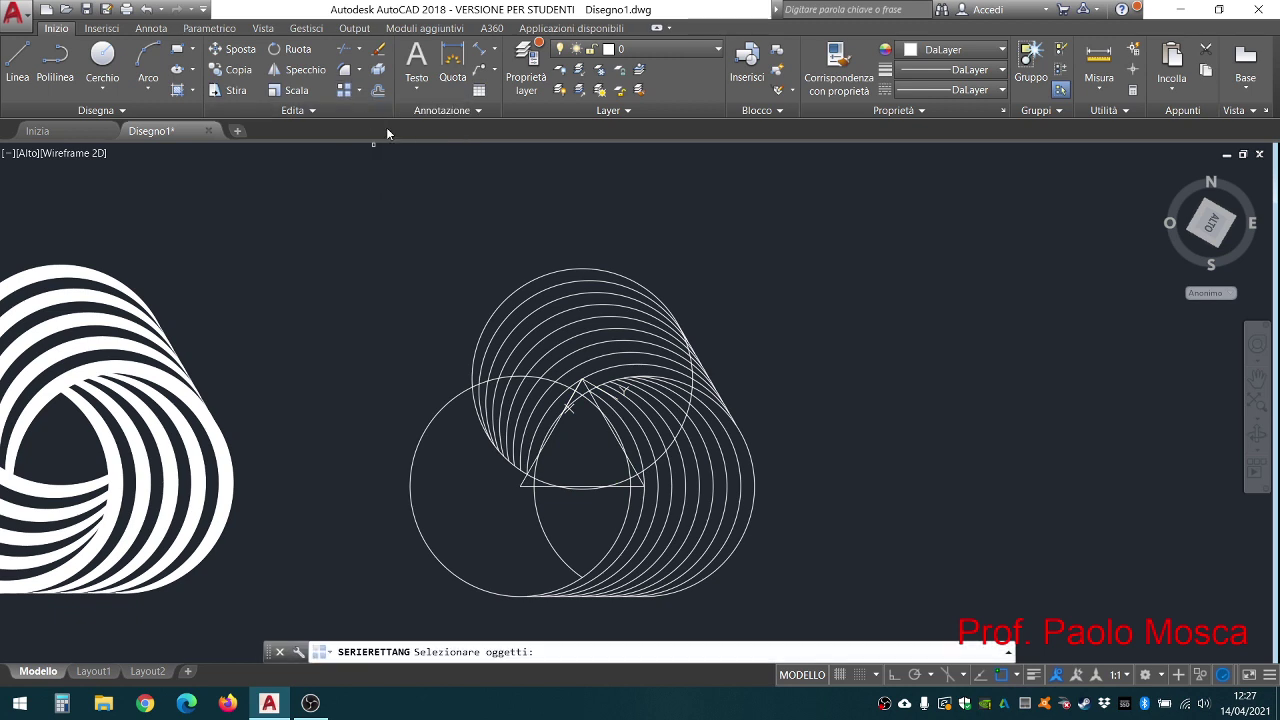
# Step: Array the top circle into 10 columns spaced 5 apart in a single row
pyautogui.click(578, 267)
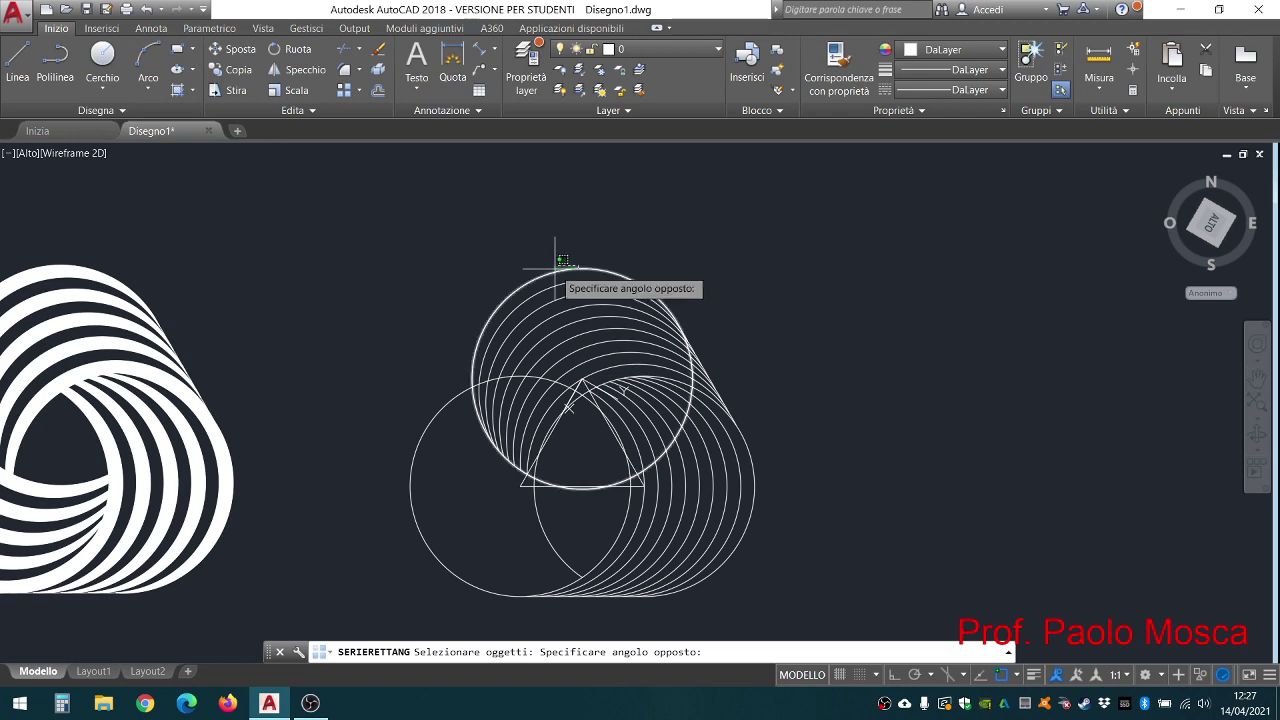
pyautogui.click(551, 247)
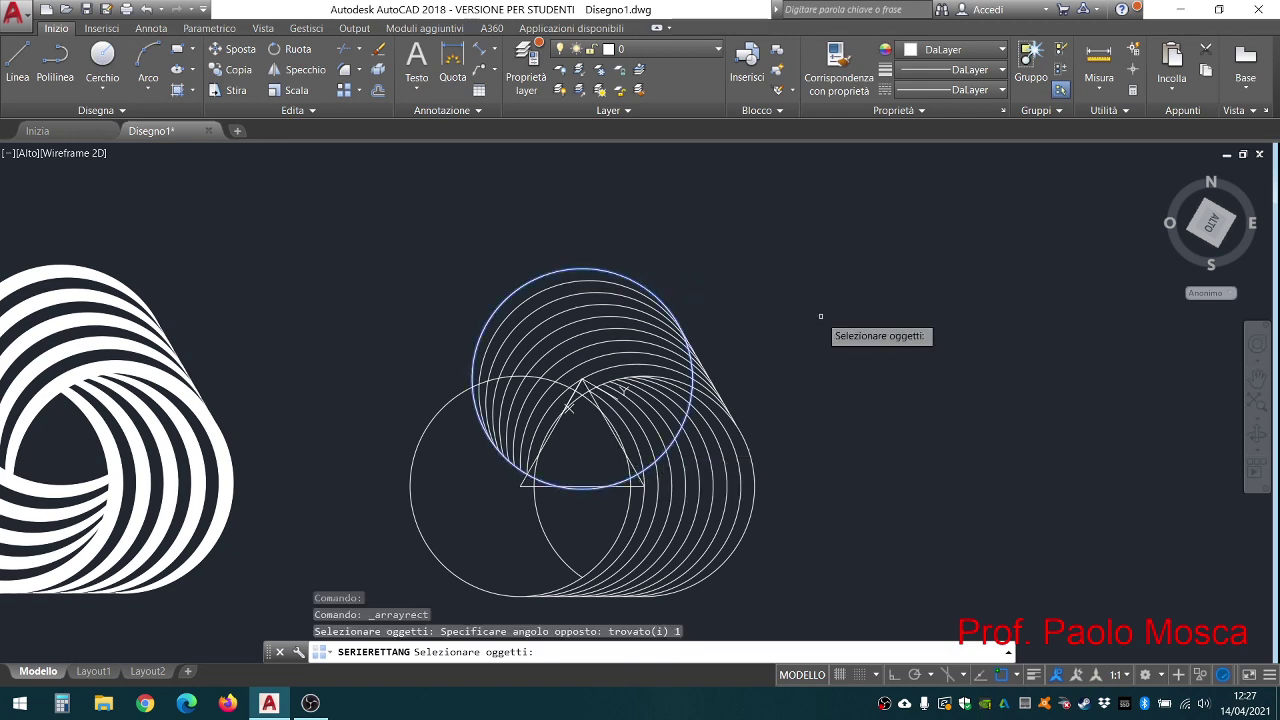
pyautogui.press('Return')
pyautogui.scroll(-5, 797, 310)
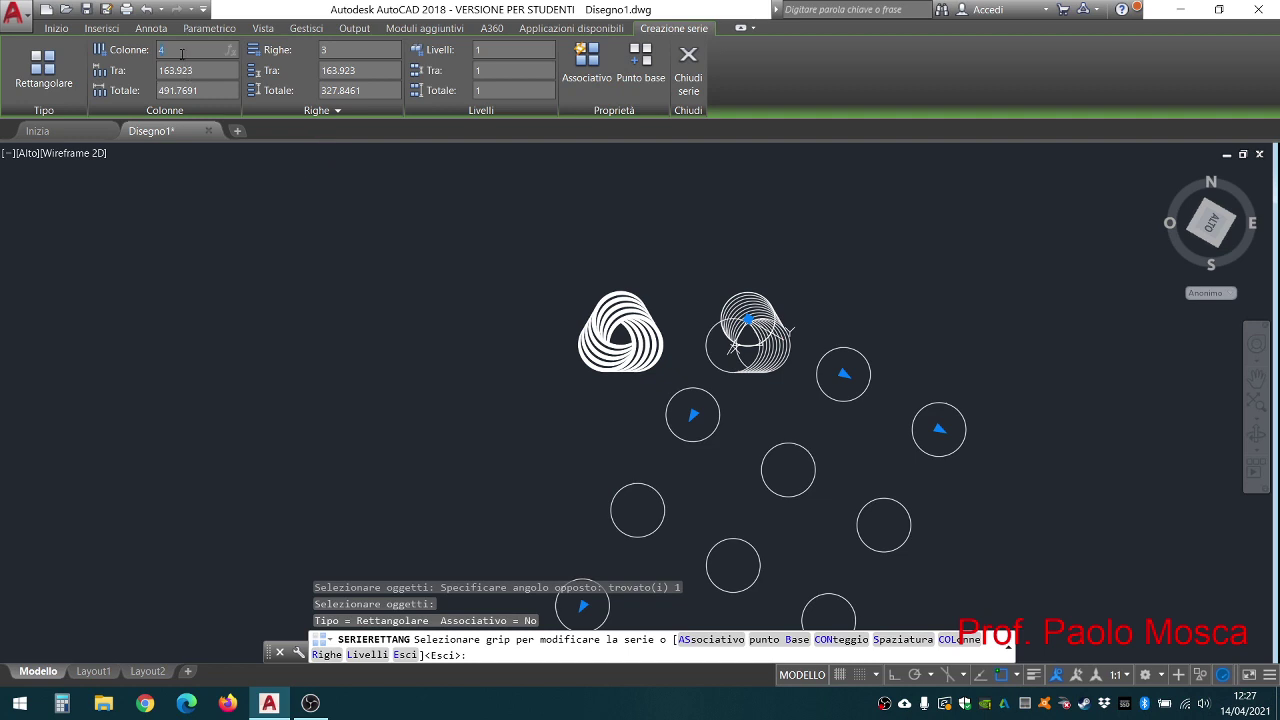
pyautogui.press('Return')
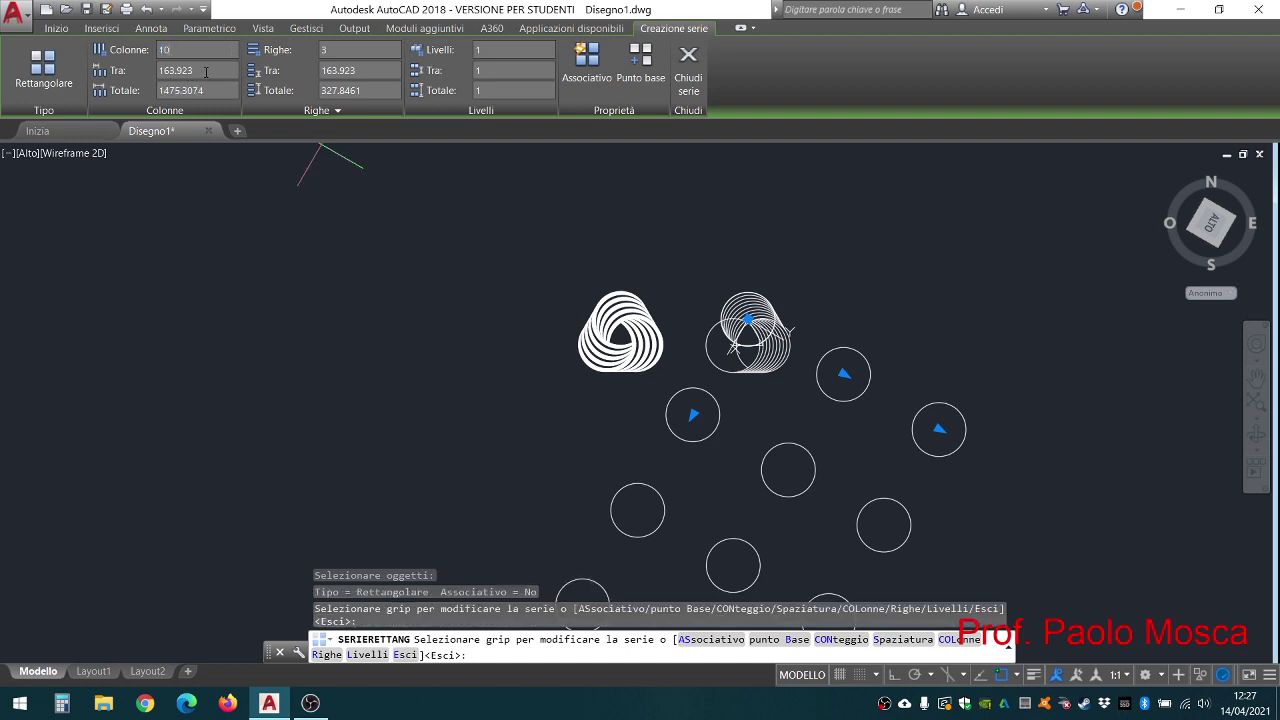
pyautogui.write('5')
pyautogui.press('Return')
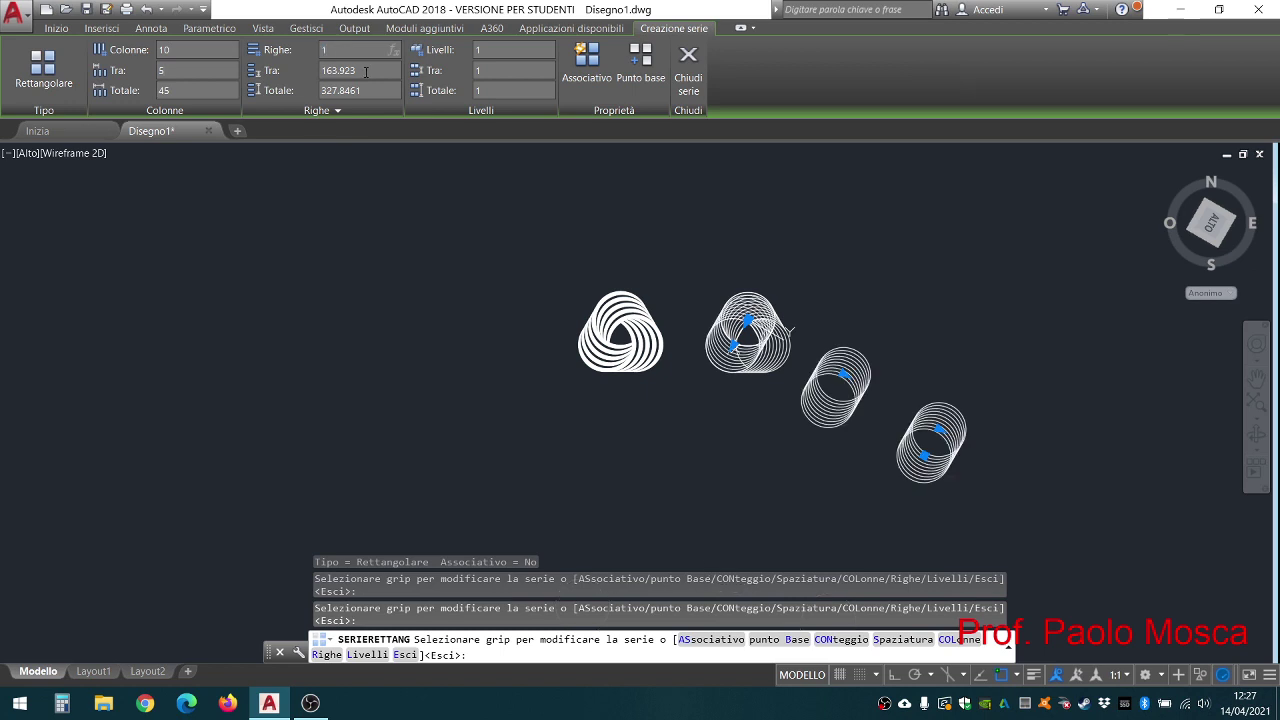
pyautogui.click(366, 71)
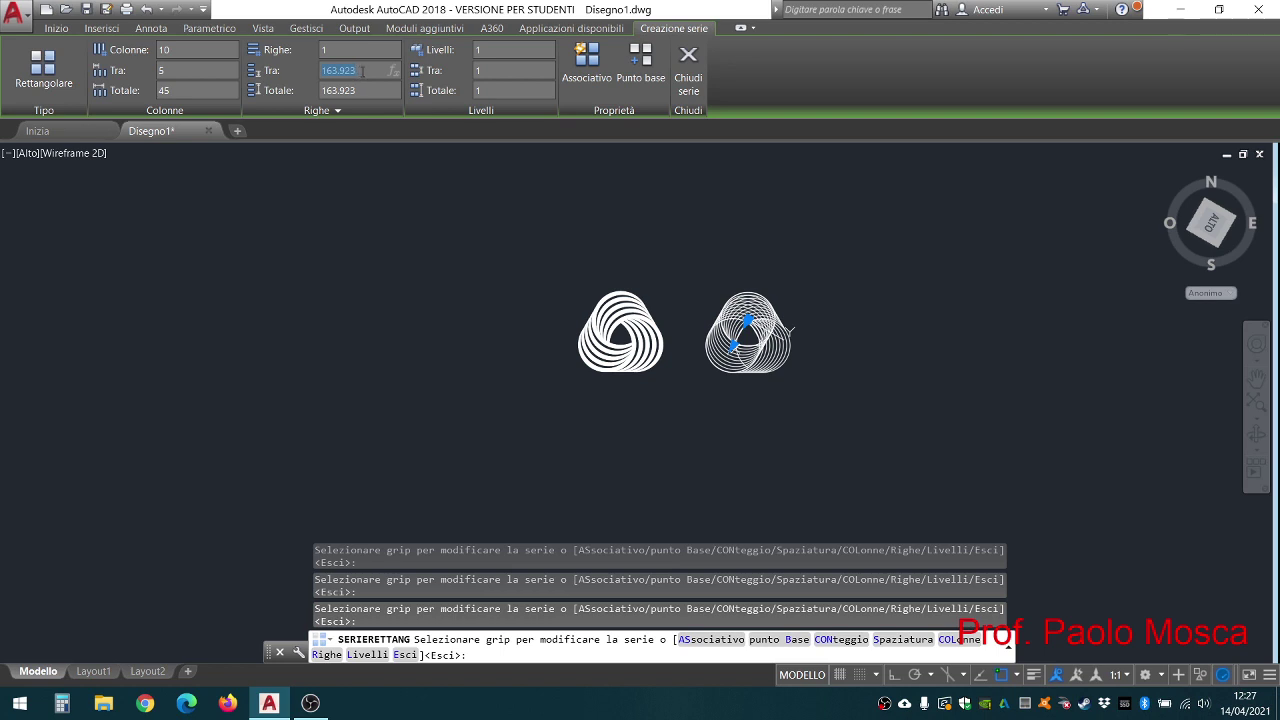
pyautogui.doubleClick(366, 71)
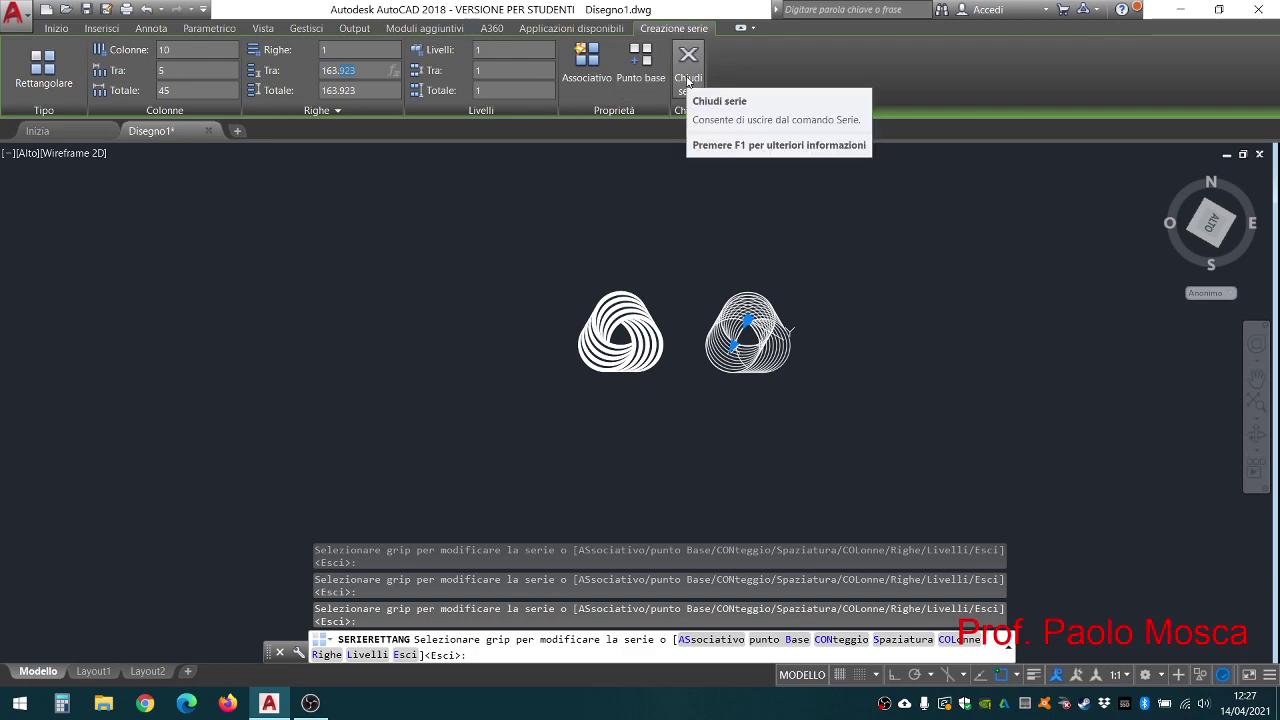
pyautogui.click(687, 80)
pyautogui.scroll(4, 750, 320)
# Step: Start a trim with the lower-left outer circle as a cutting edge
pyautogui.scroll(2, 755, 320)
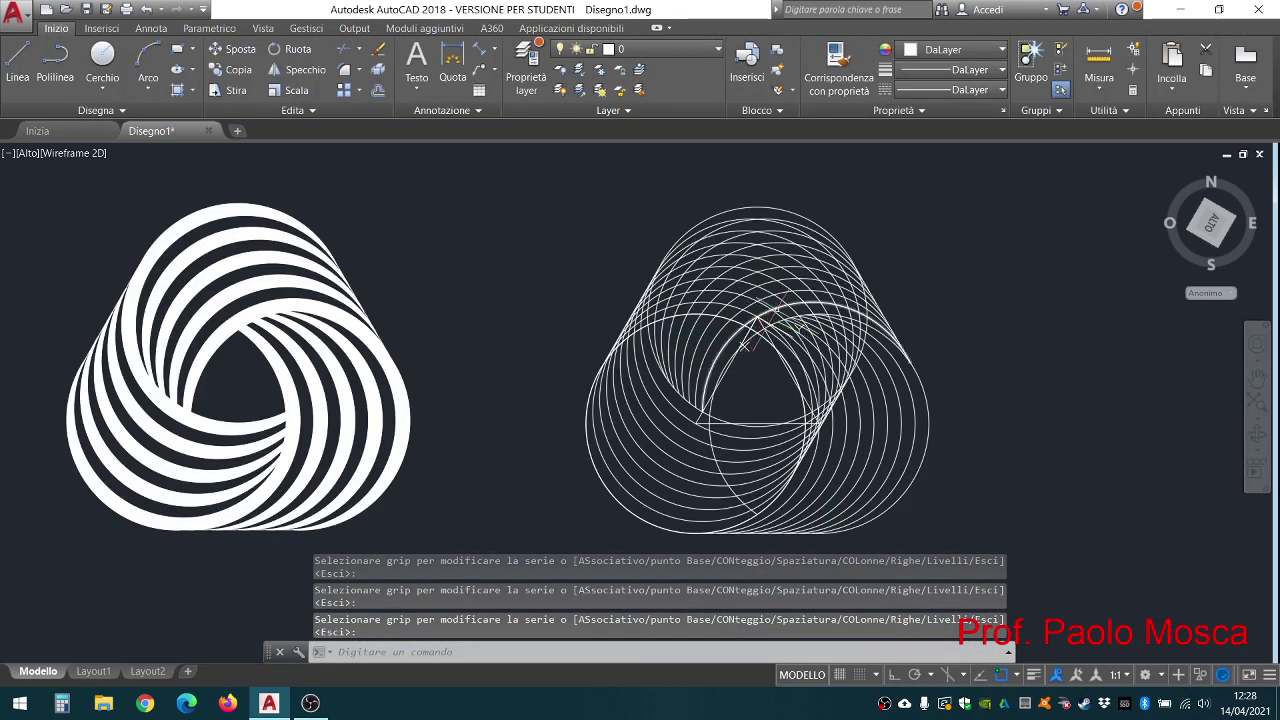
pyautogui.moveTo(800, 300); pyautogui.dragTo(551, 280, button='middle')
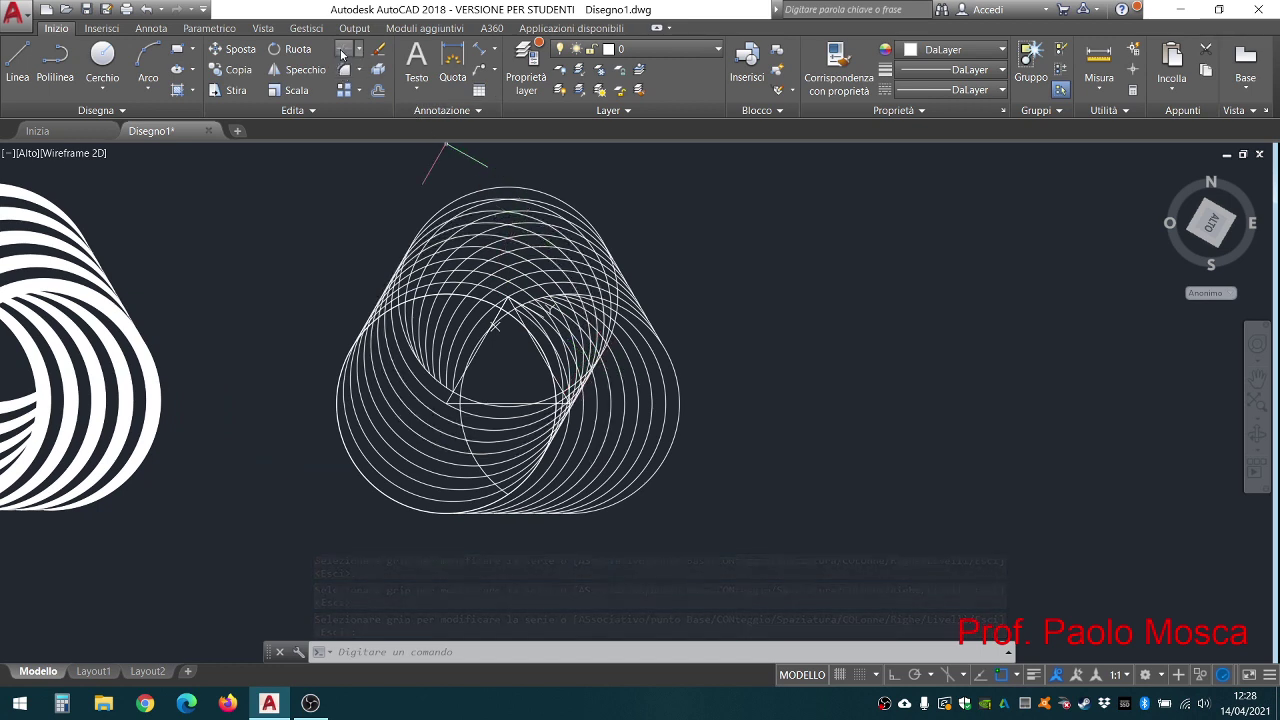
pyautogui.click(341, 54)
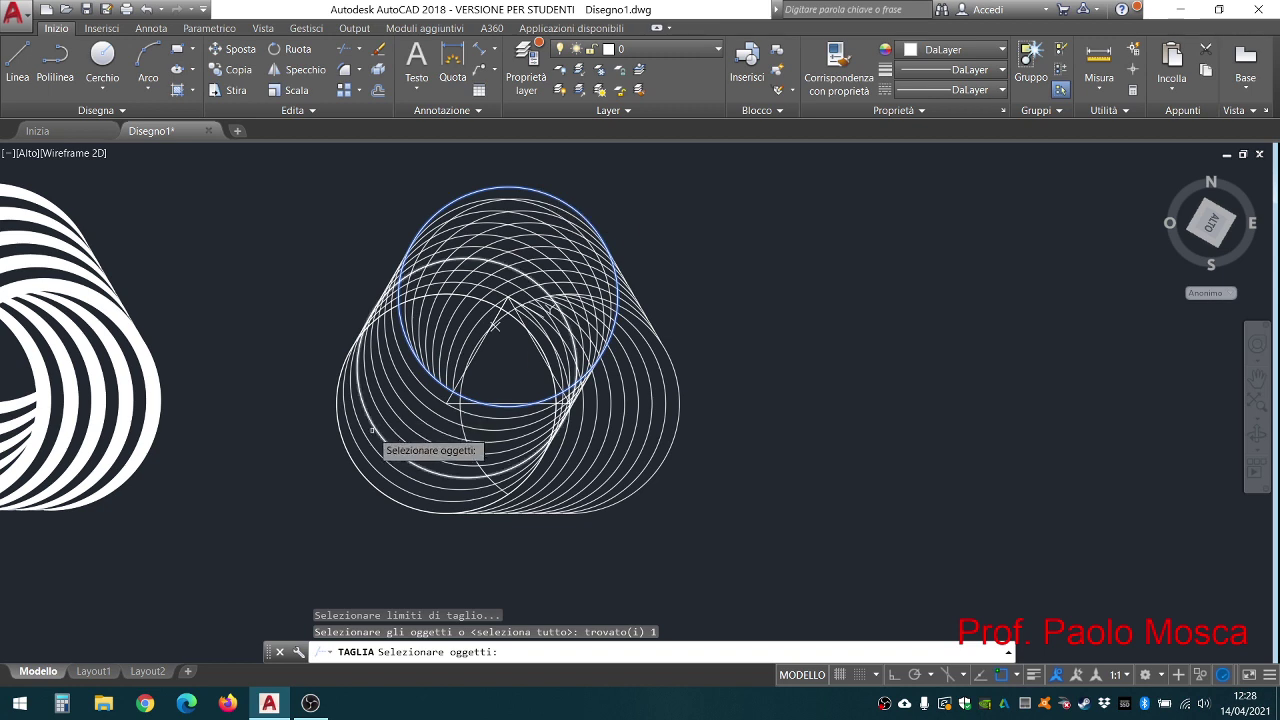
pyautogui.click(352, 466)
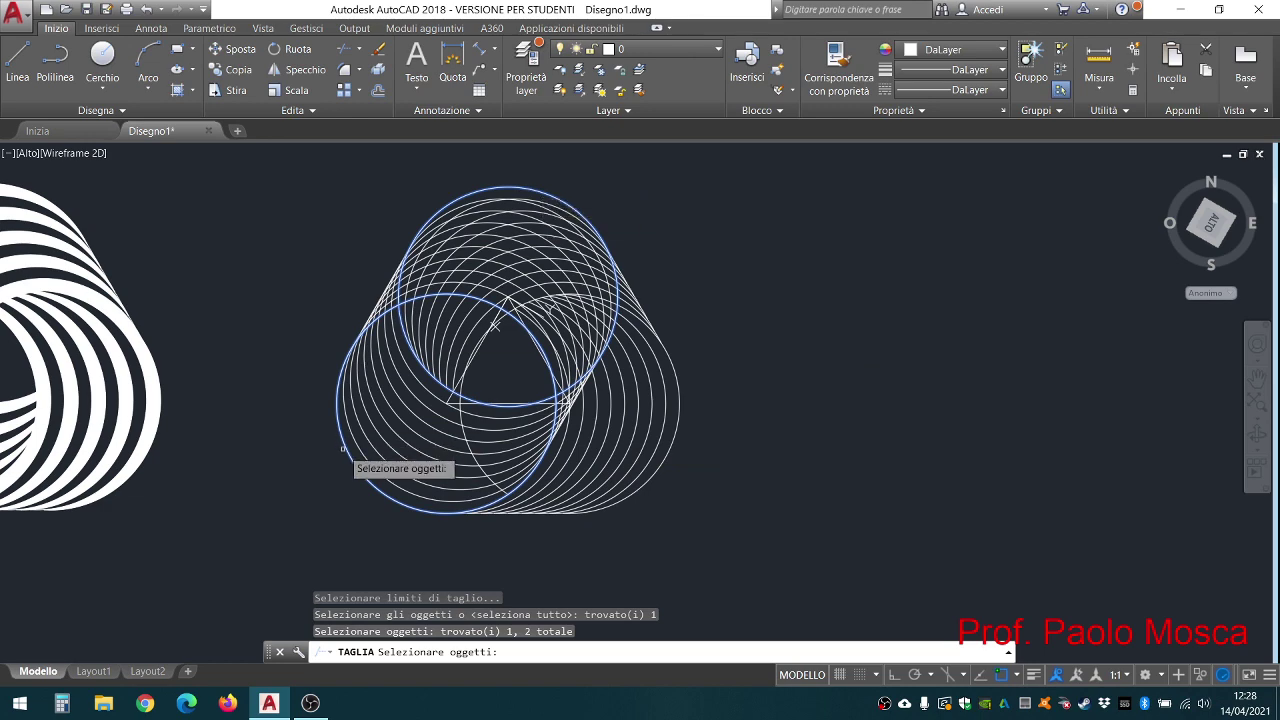
pyautogui.press('Return')
pyautogui.scroll(5, 582, 398)
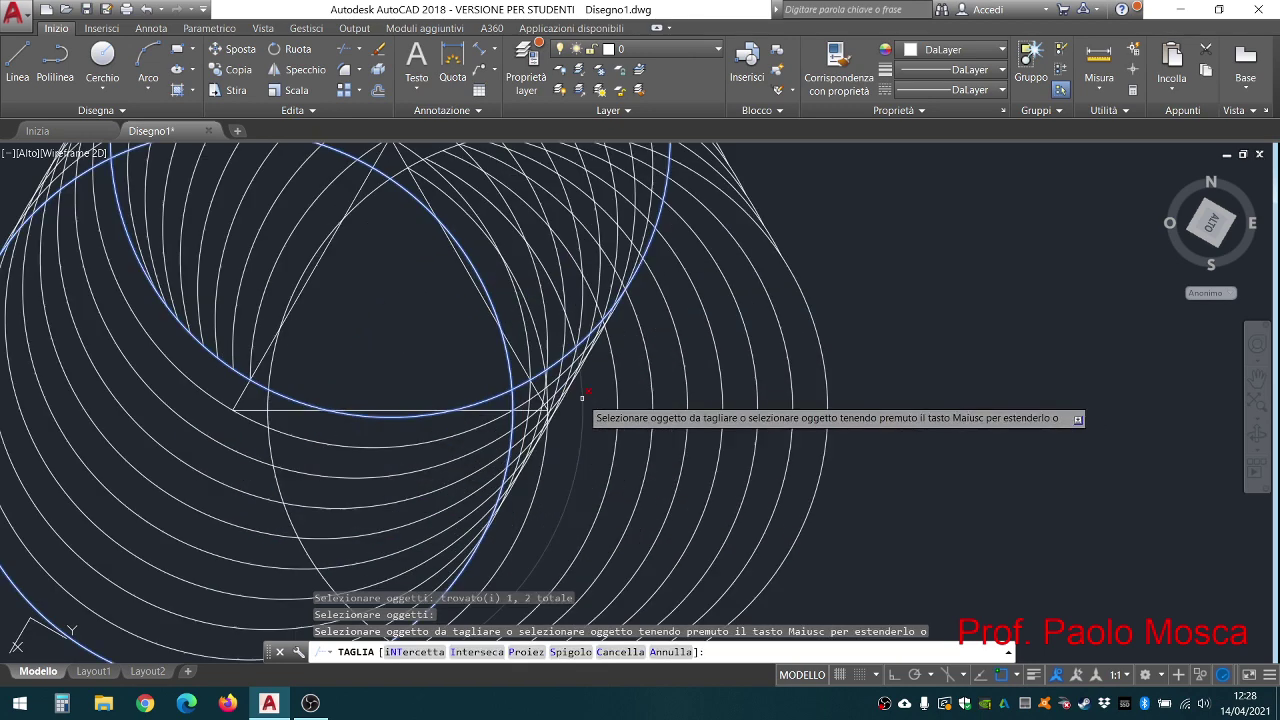
pyautogui.scroll(2, 582, 398)
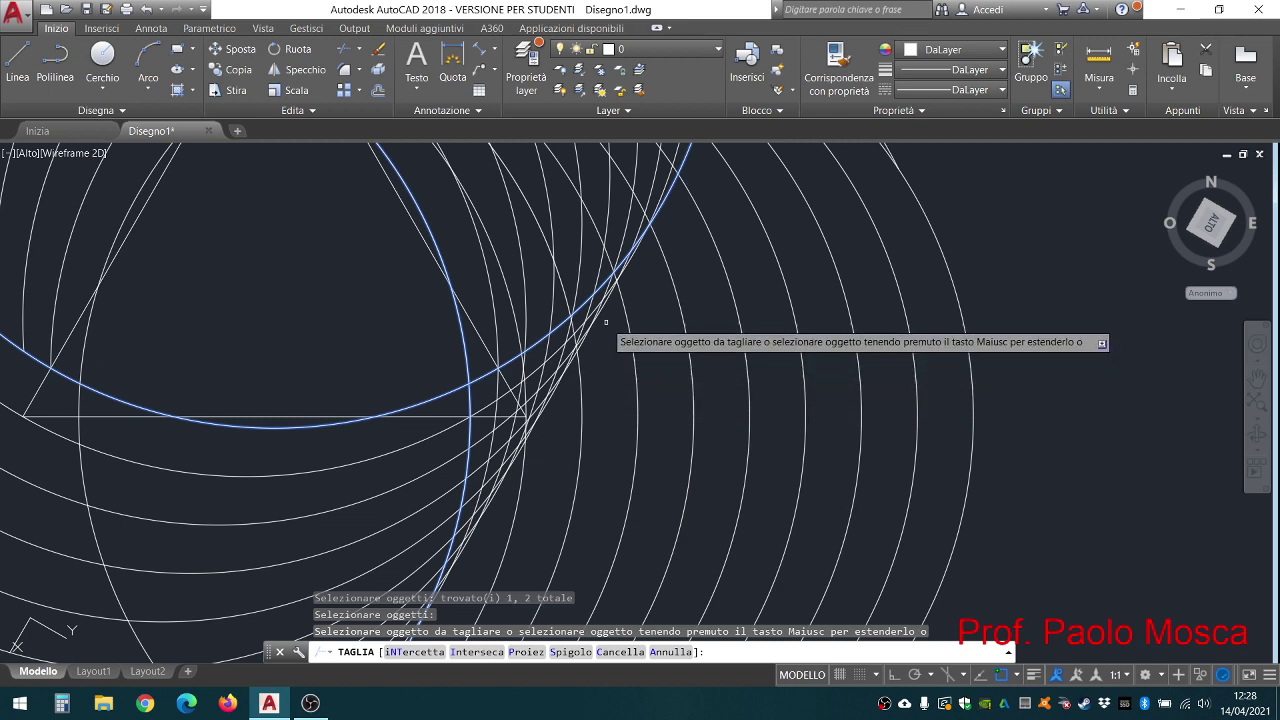
# Step: Trim the arc pieces where the third band crosses, then end trimming
pyautogui.click(605, 322)
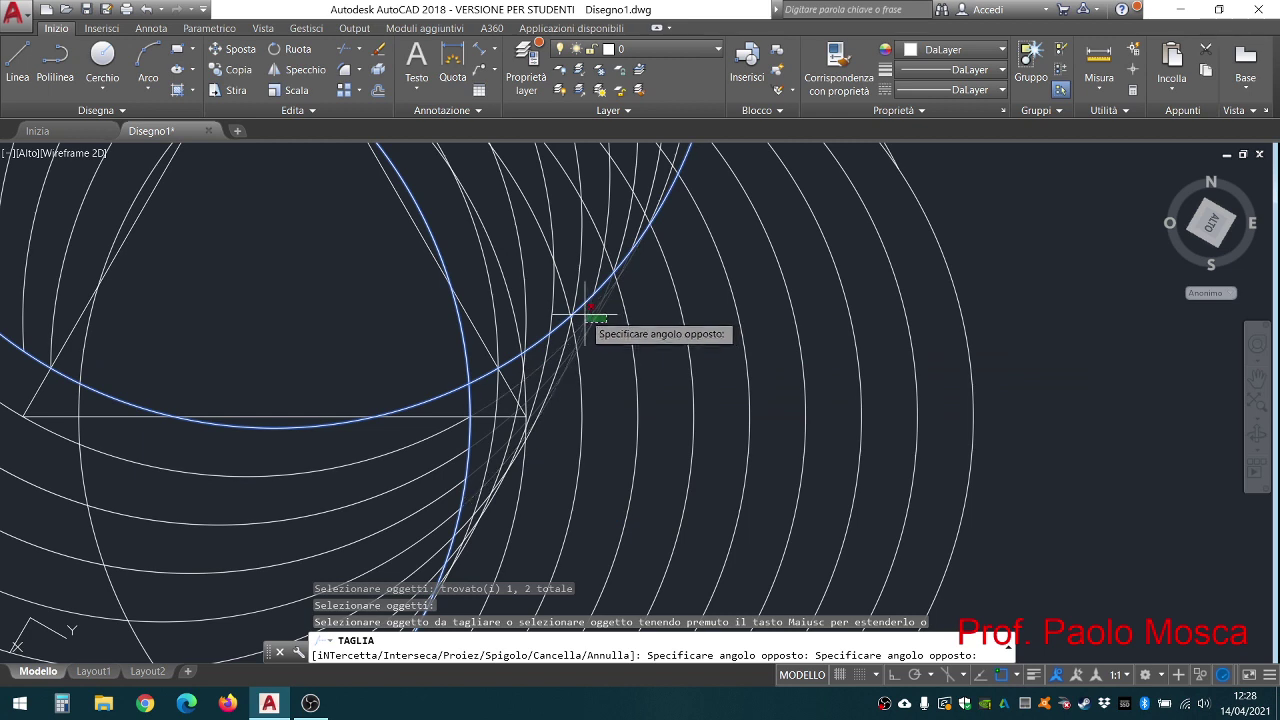
pyautogui.click(572, 338)
pyautogui.click(500, 348)
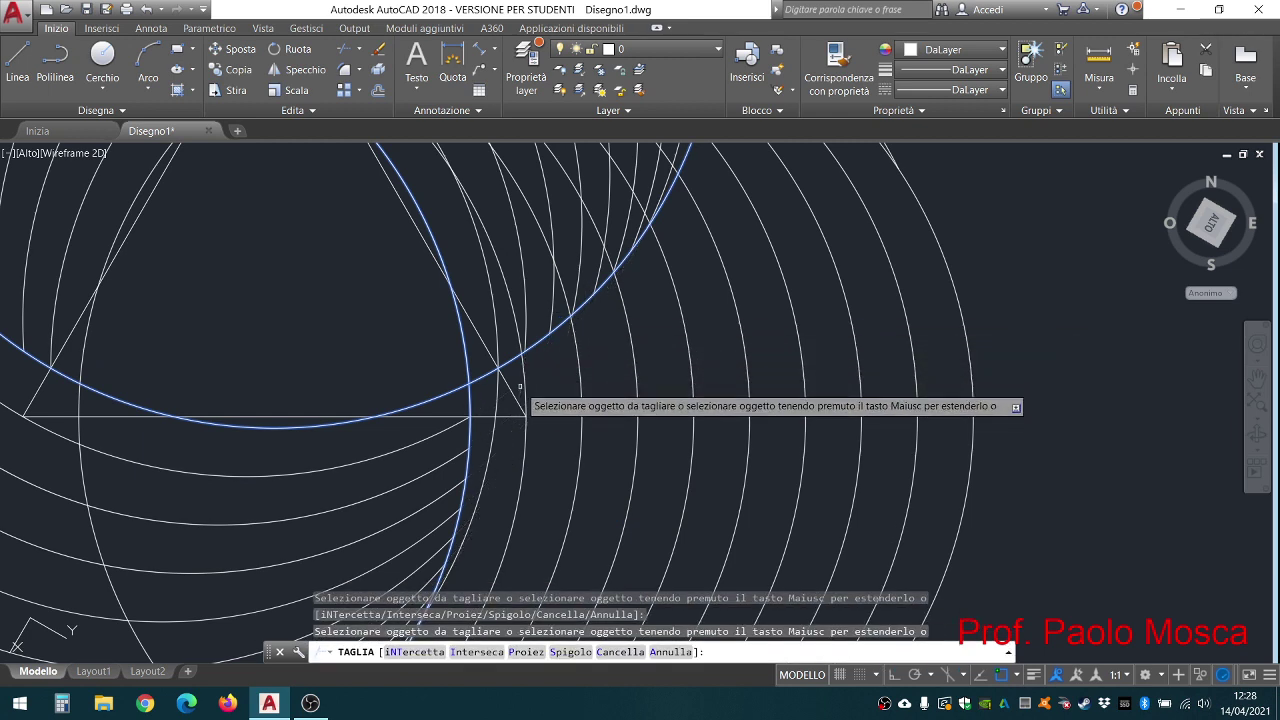
pyautogui.scroll(-2, 543, 377)
pyautogui.scroll(-2, 537, 455)
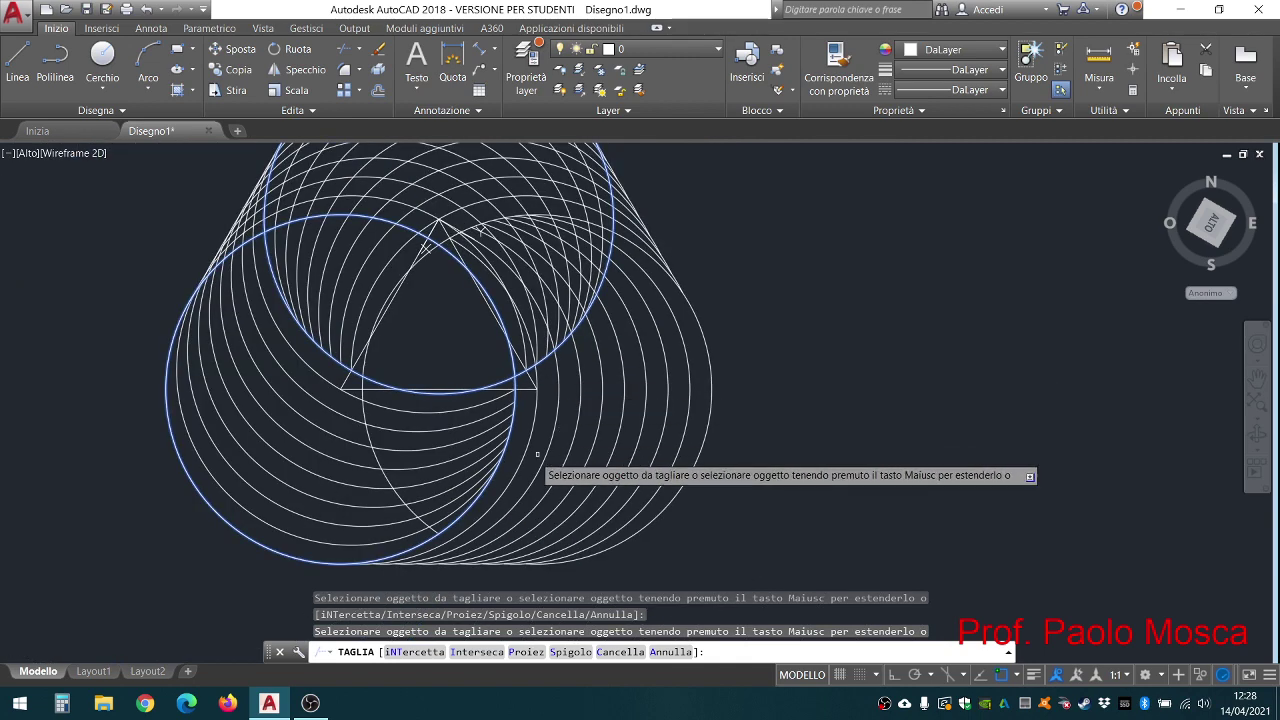
pyautogui.moveTo(595, 332); pyautogui.dragTo(647, 390, button='middle')
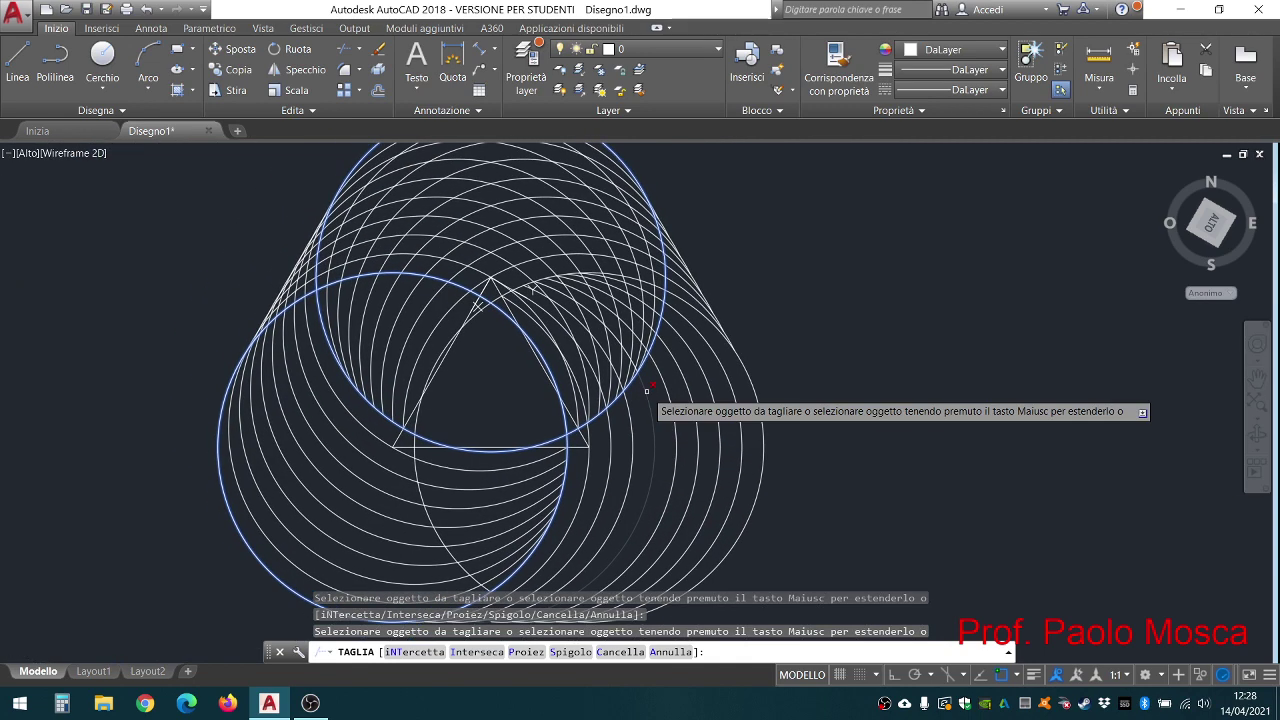
pyautogui.moveTo(743, 250); pyautogui.dragTo(825, 308, button='middle')
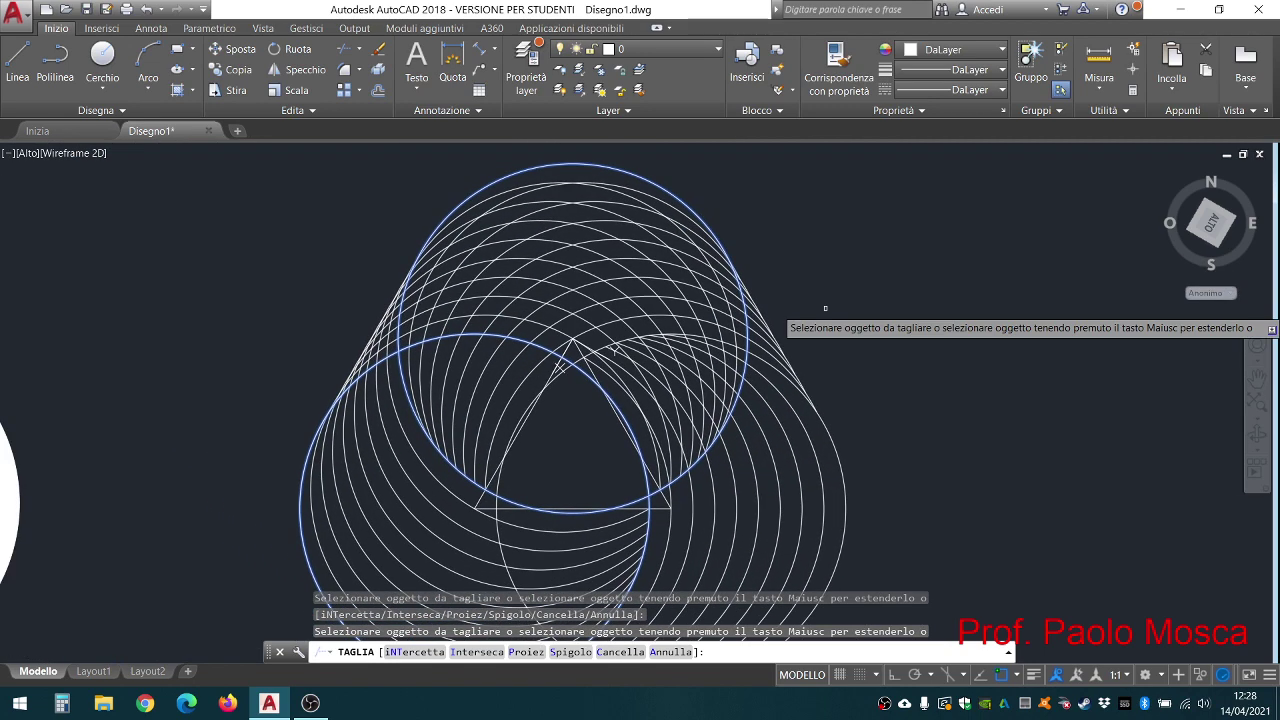
pyautogui.press('Escape')
pyautogui.press('Escape')
pyautogui.press('Escape')
# Step: Delete the extra large arc on the lower-left loop
pyautogui.scroll(-2, 742, 345)
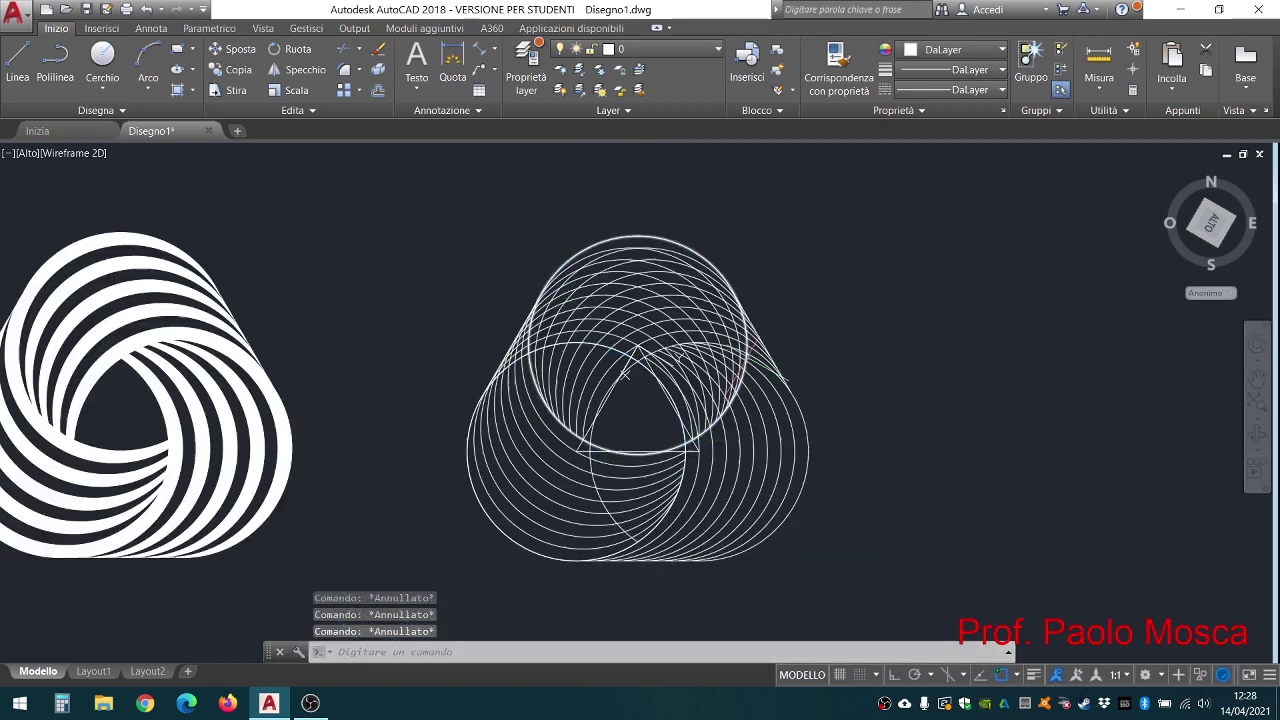
pyautogui.scroll(2, 495, 513)
pyautogui.click(488, 512)
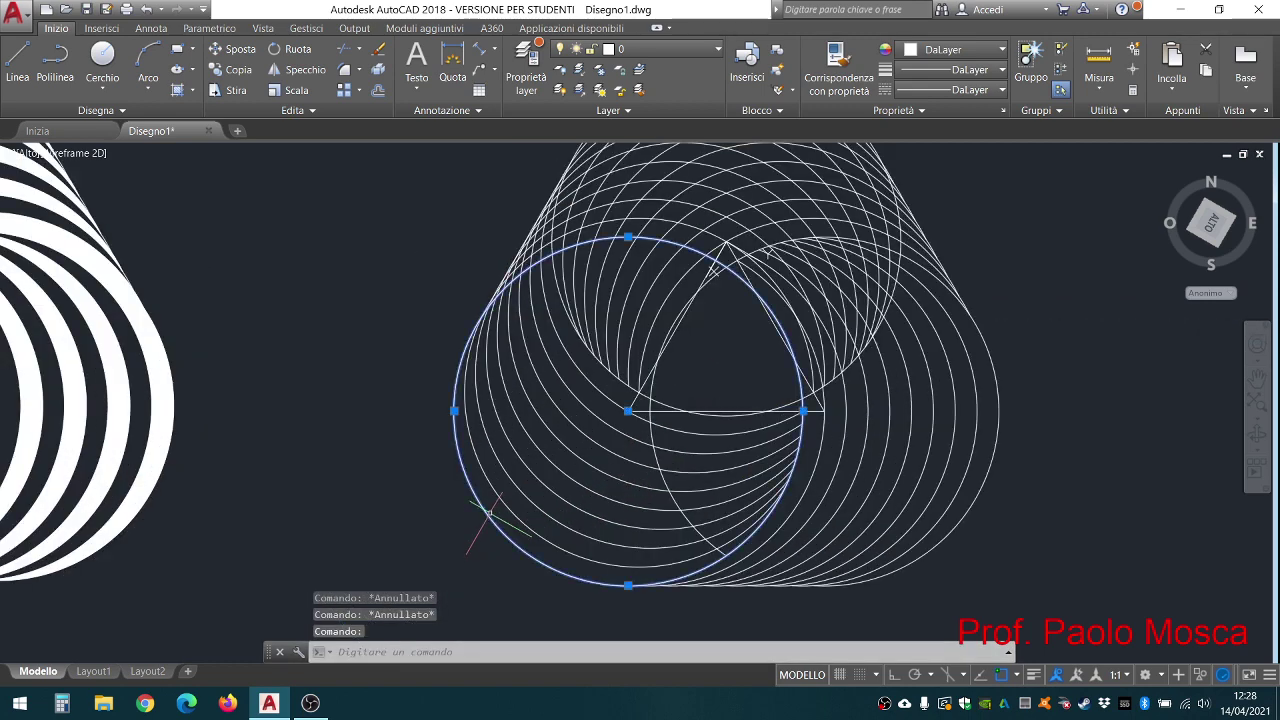
pyautogui.scroll(-2, 617, 515)
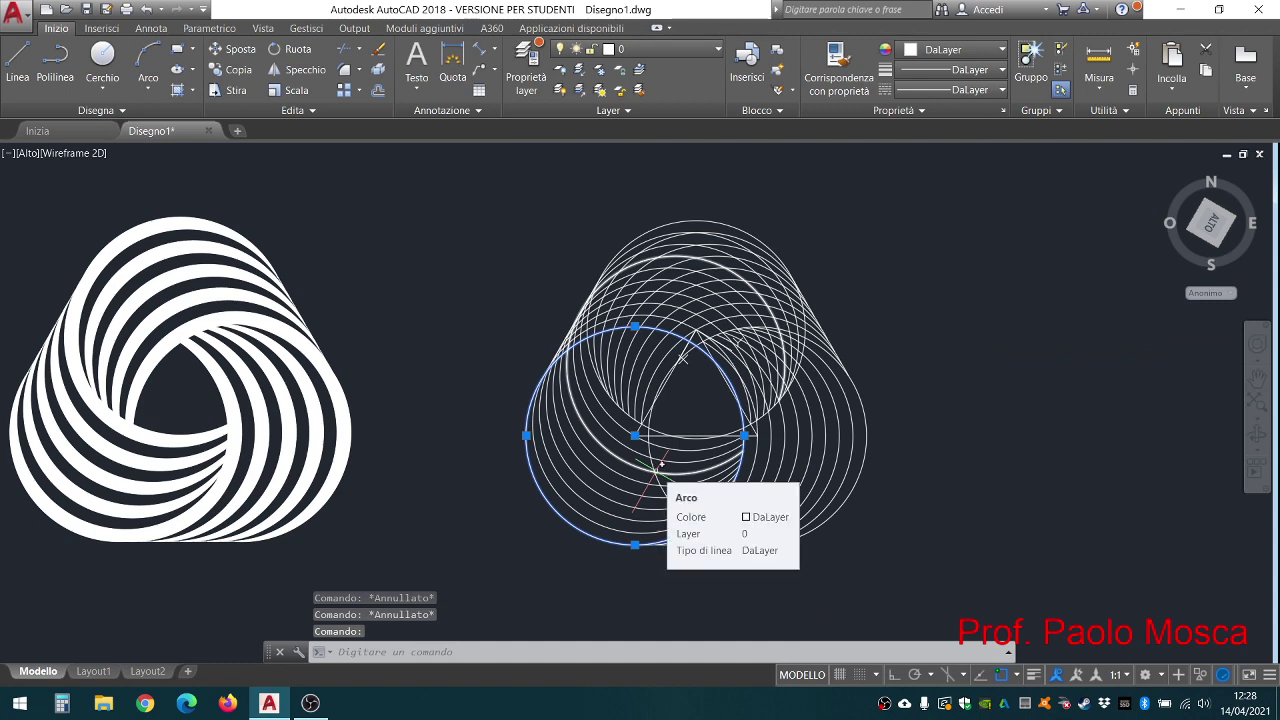
pyautogui.press('Delete')
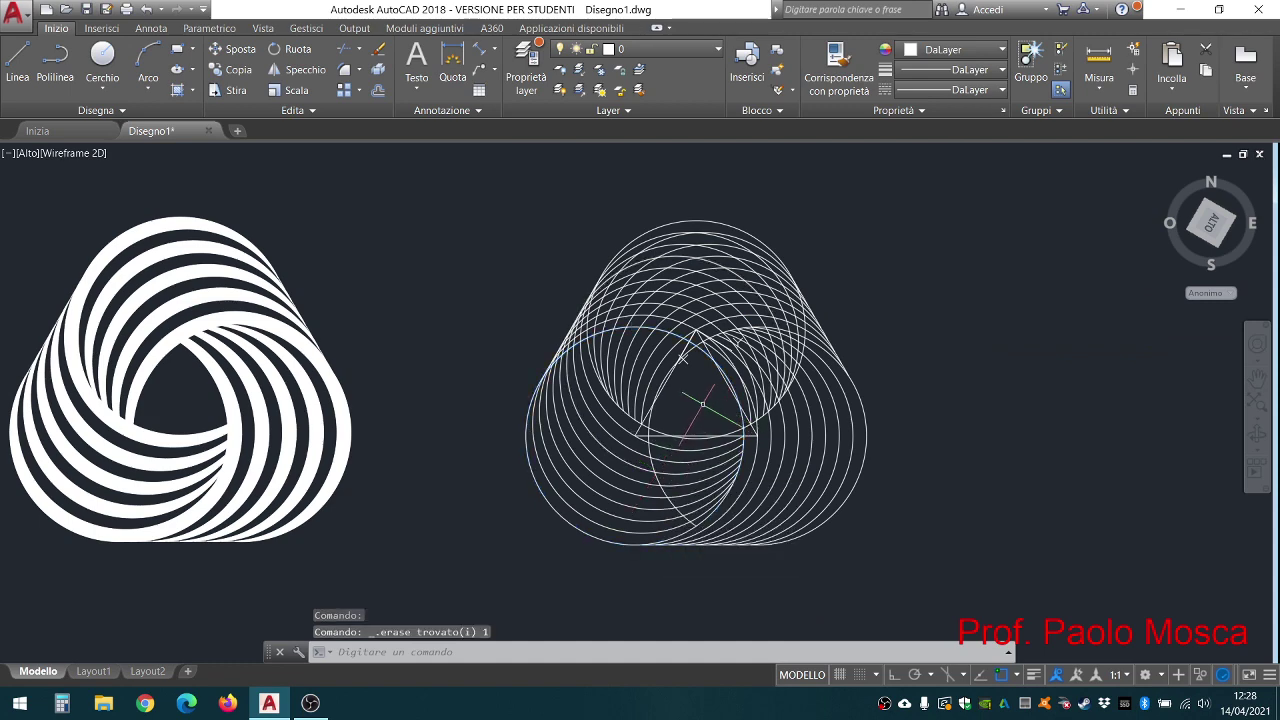
# Step: Recentre the circle pattern and start Trim (Taglia) with the lower-left circle as cutting edge
pyautogui.moveTo(700, 400); pyautogui.dragTo(636, 420, button='middle')
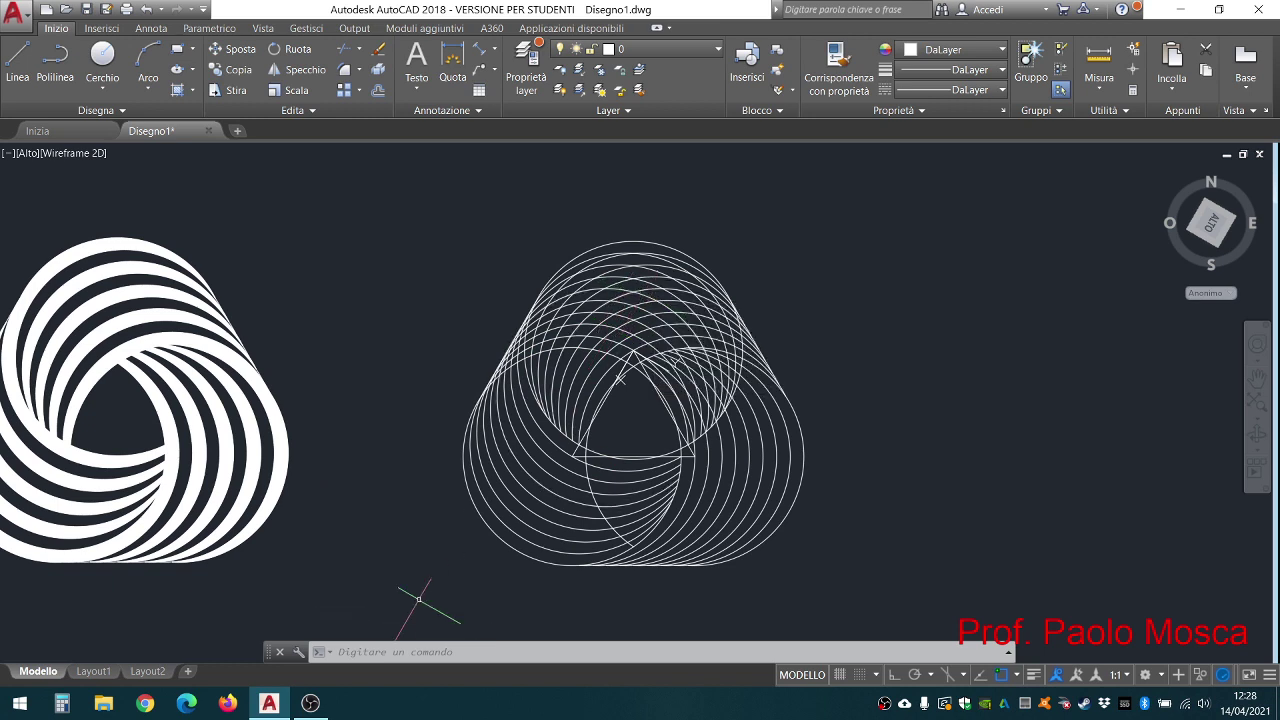
pyautogui.moveTo(340, 420); pyautogui.dragTo(433, 405, button='middle')
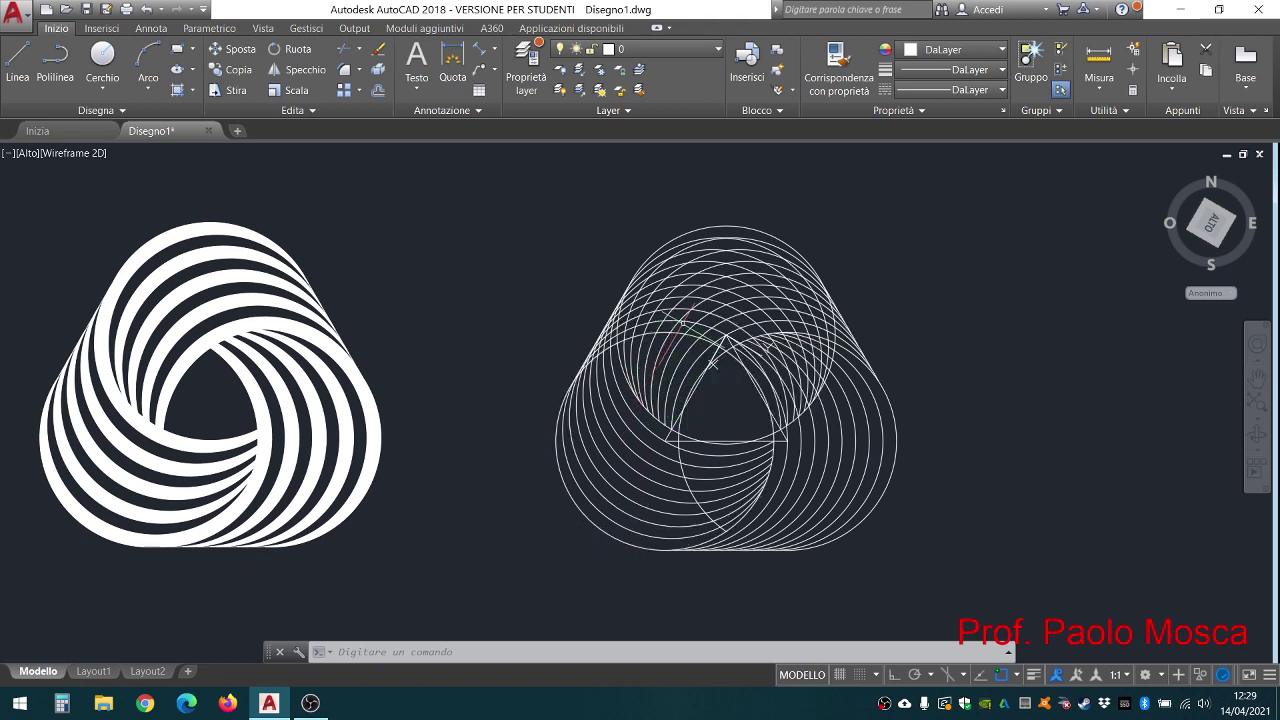
pyautogui.scroll(2, 655, 338)
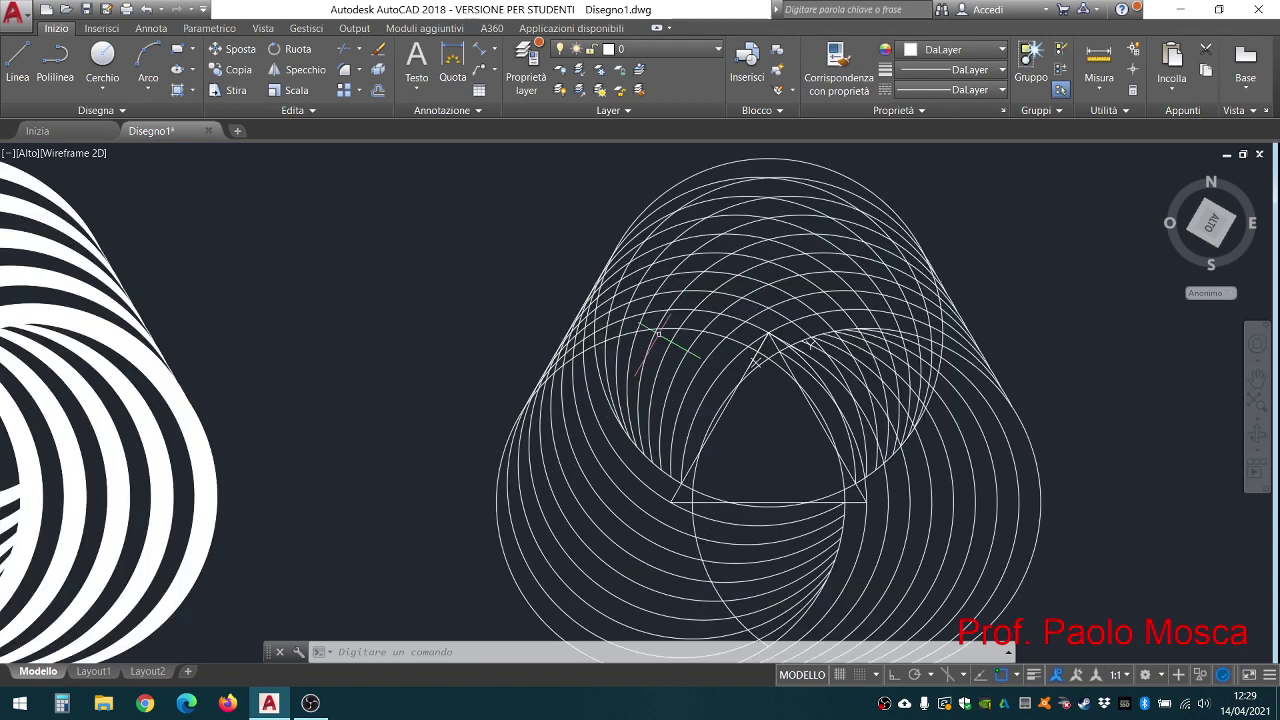
pyautogui.moveTo(660, 333); pyautogui.dragTo(472, 338, button='middle')
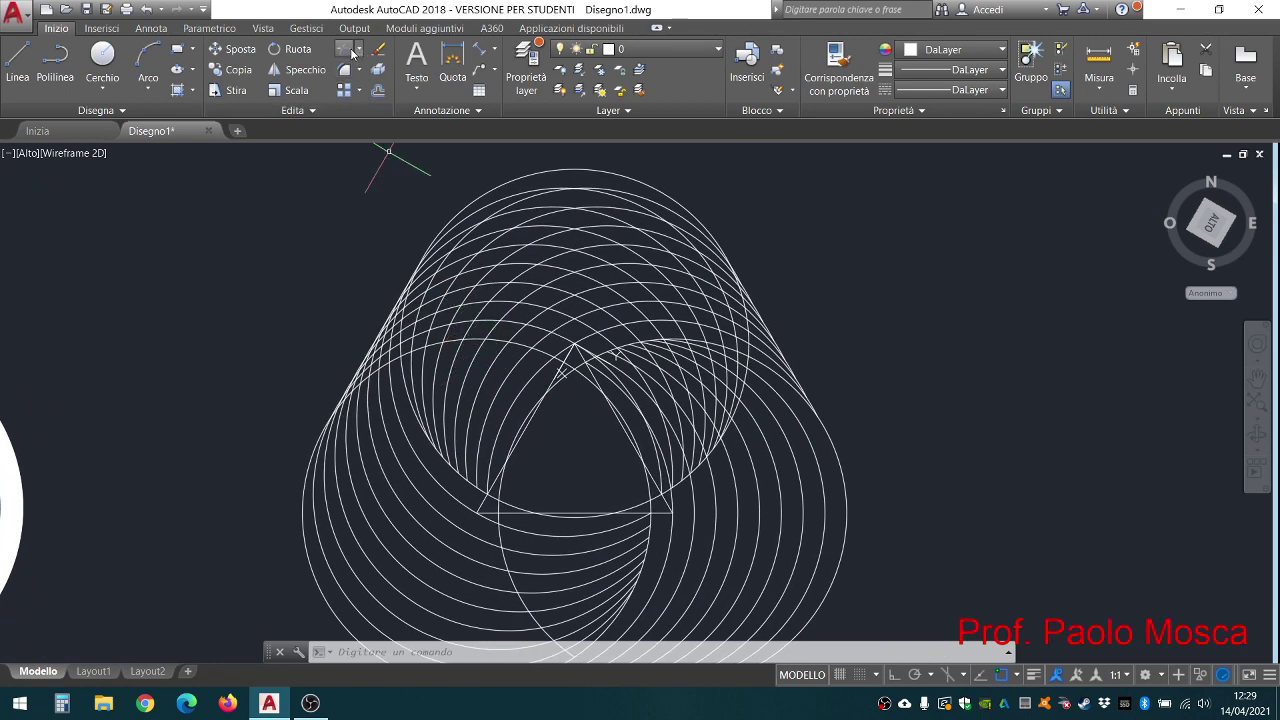
pyautogui.click(352, 54)
pyautogui.click(306, 506)
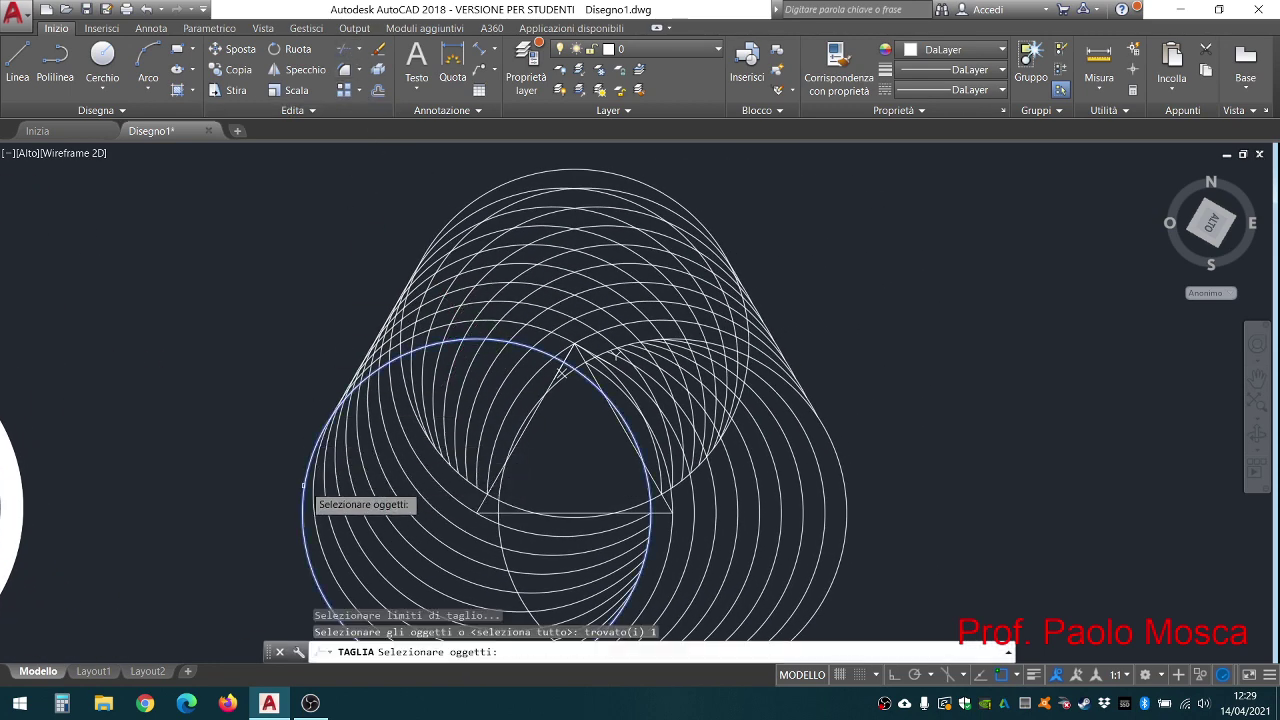
pyautogui.click(521, 191)
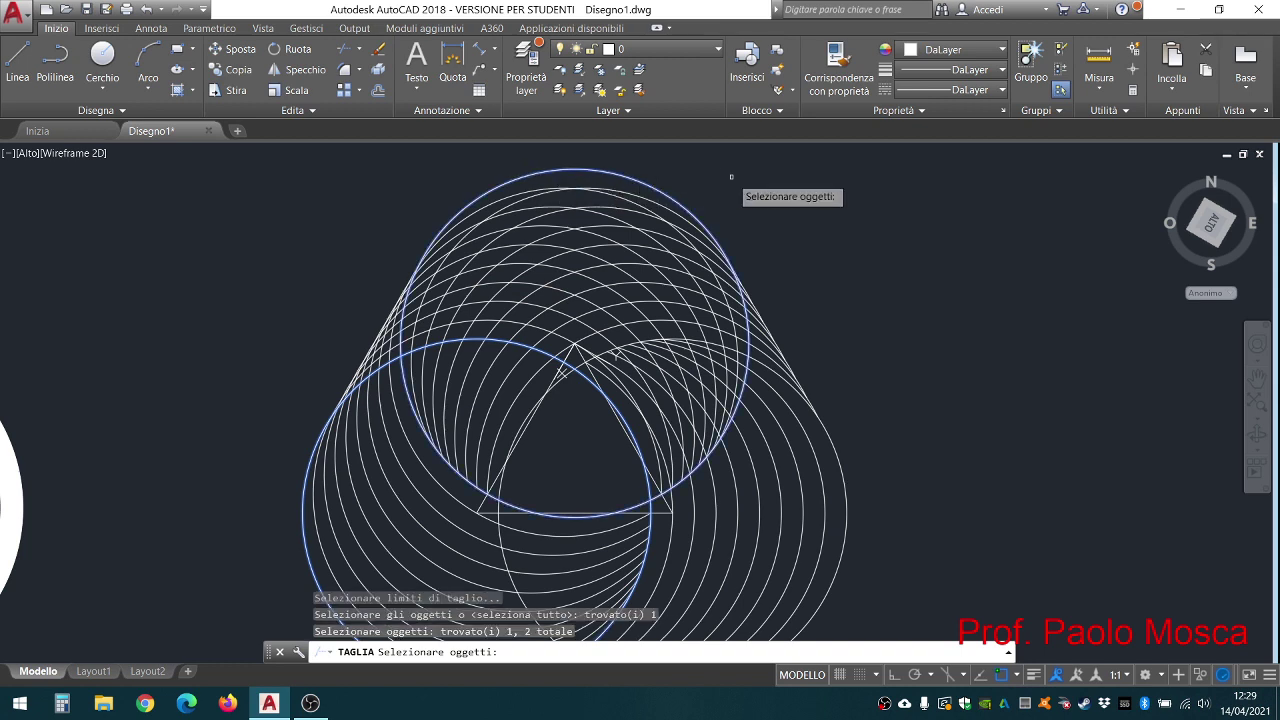
pyautogui.press('Return')
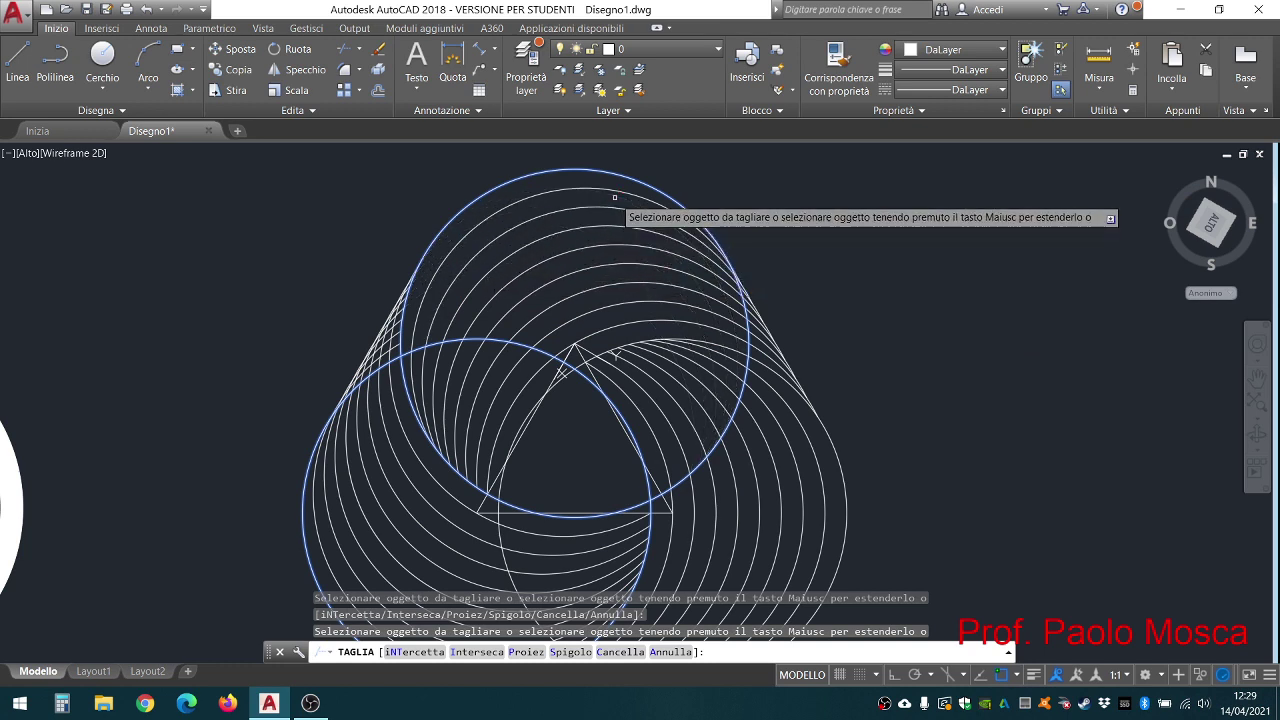
pyautogui.scroll(-2, 764, 198)
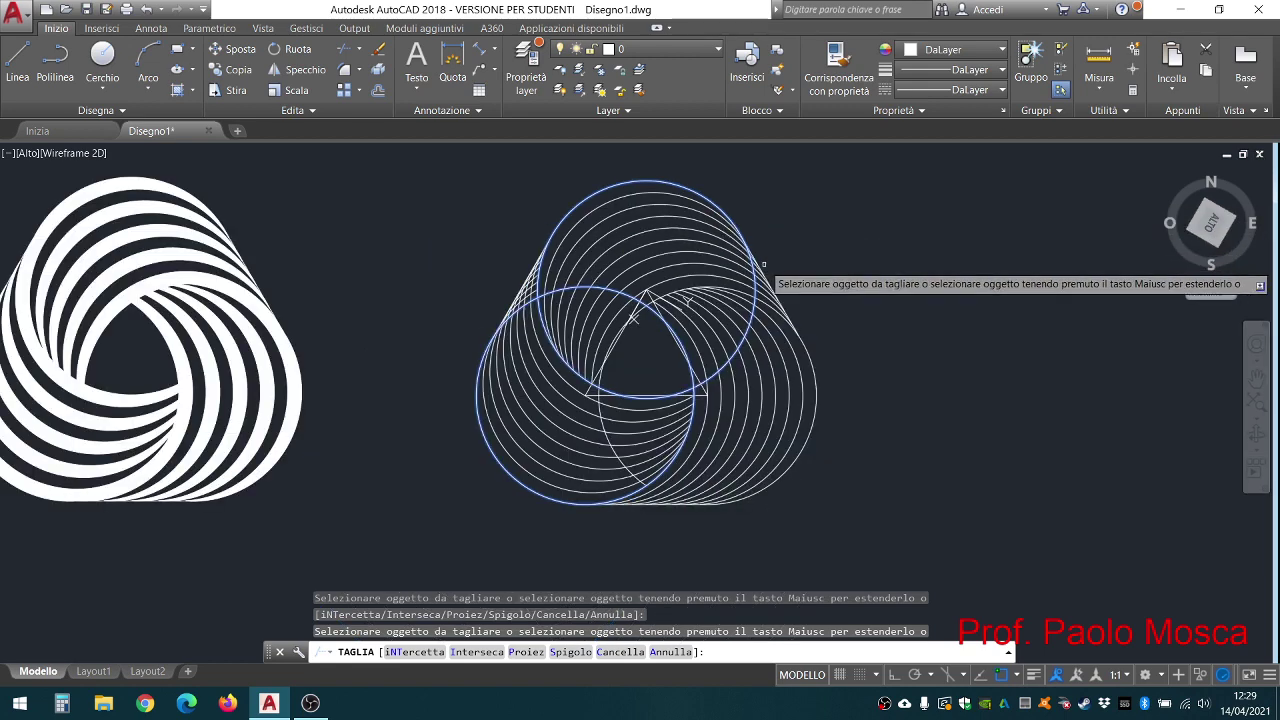
pyautogui.press('Escape')
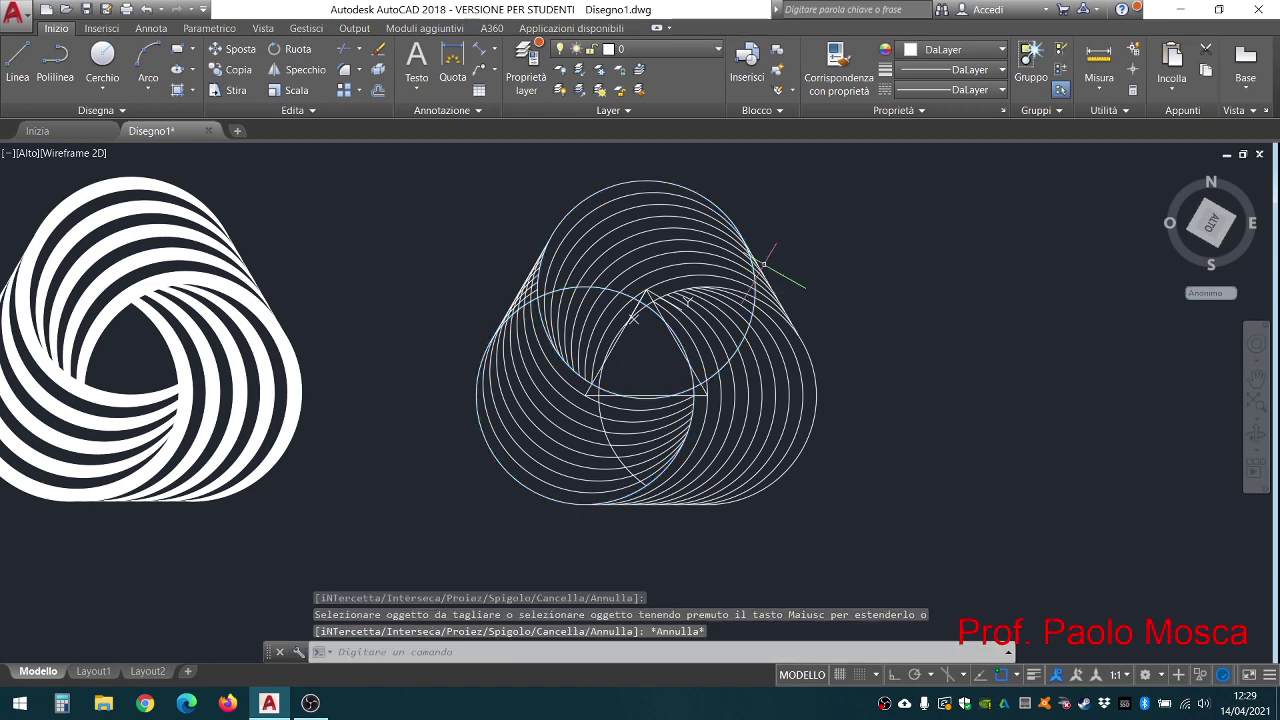
pyautogui.press('Escape')
pyautogui.press('Escape')
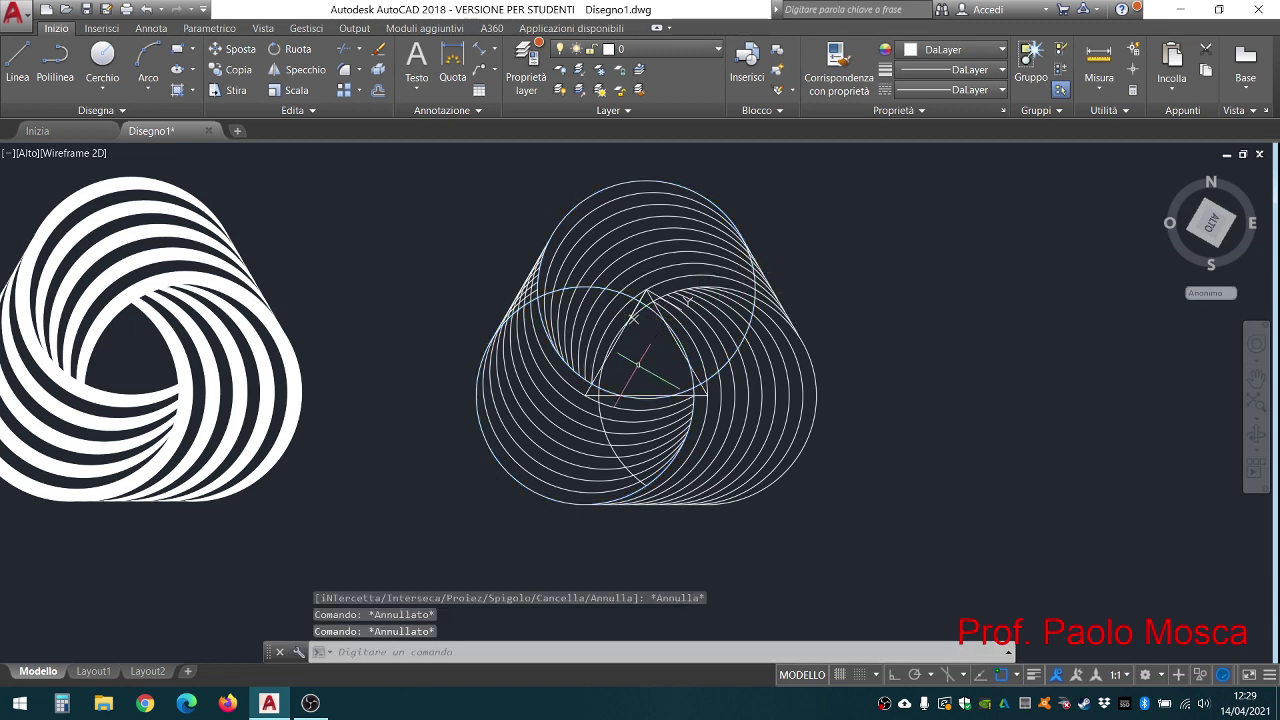
# Step: Abandon the UCS origin move and reset the coordinate system to World (Globale)
pyautogui.scroll(5, 626, 352)
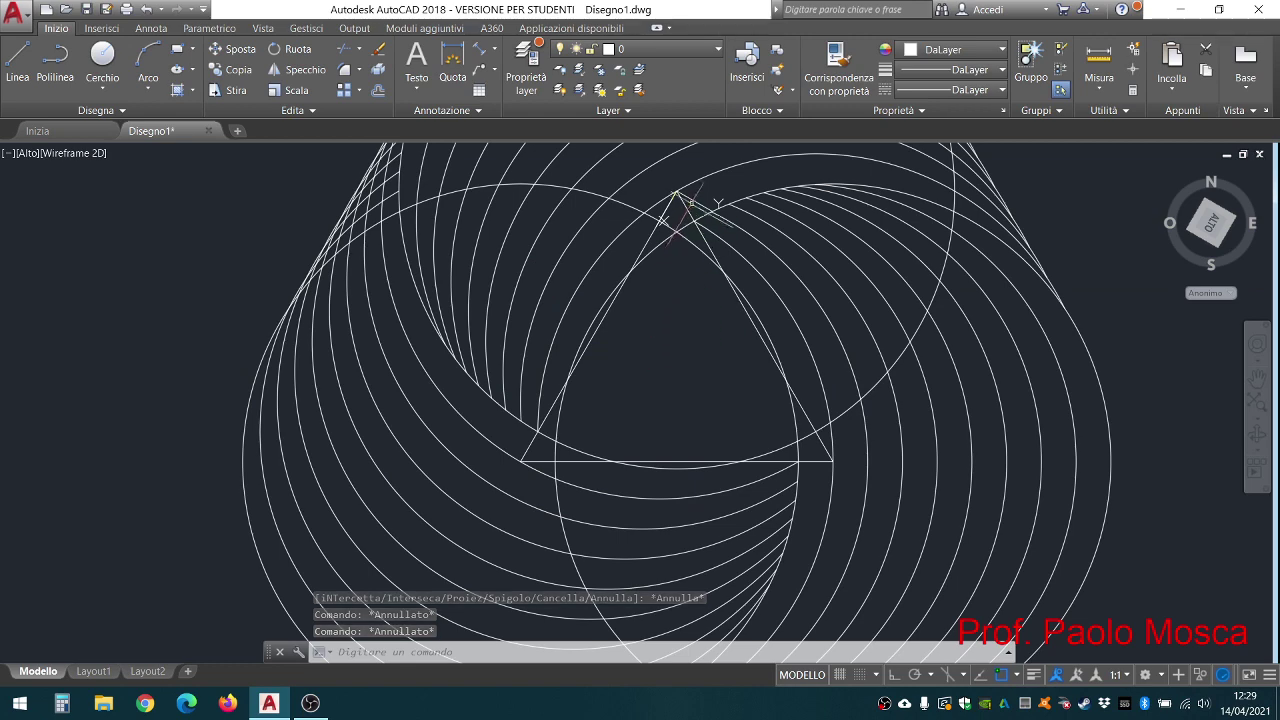
pyautogui.scroll(-2, 698, 204)
pyautogui.scroll(-5, 700, 205)
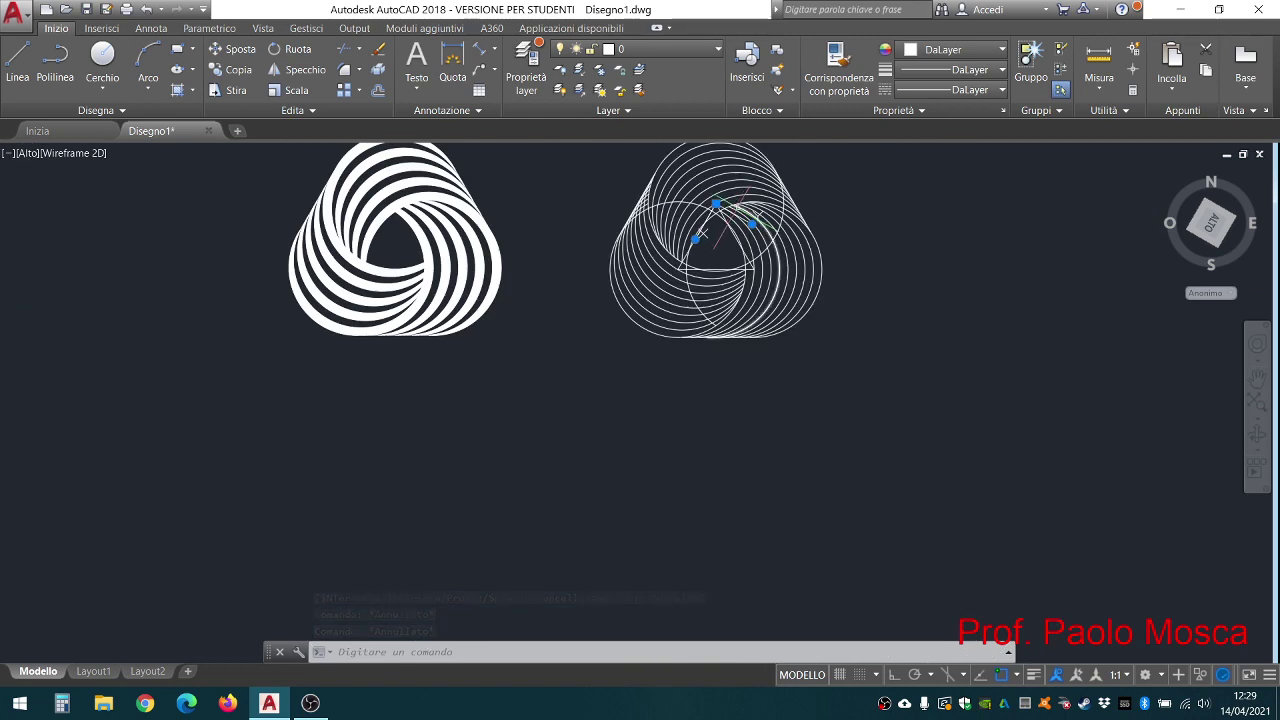
pyautogui.click(716, 204)
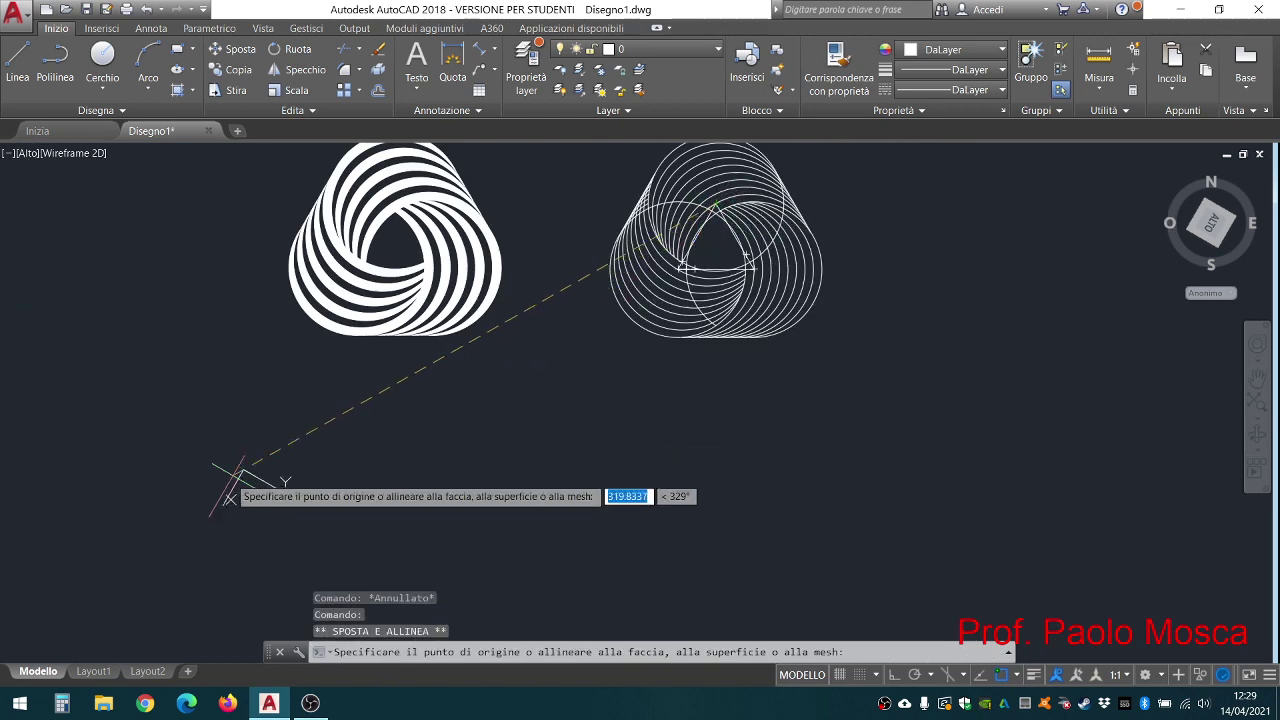
pyautogui.press('Escape')
pyautogui.press('Escape')
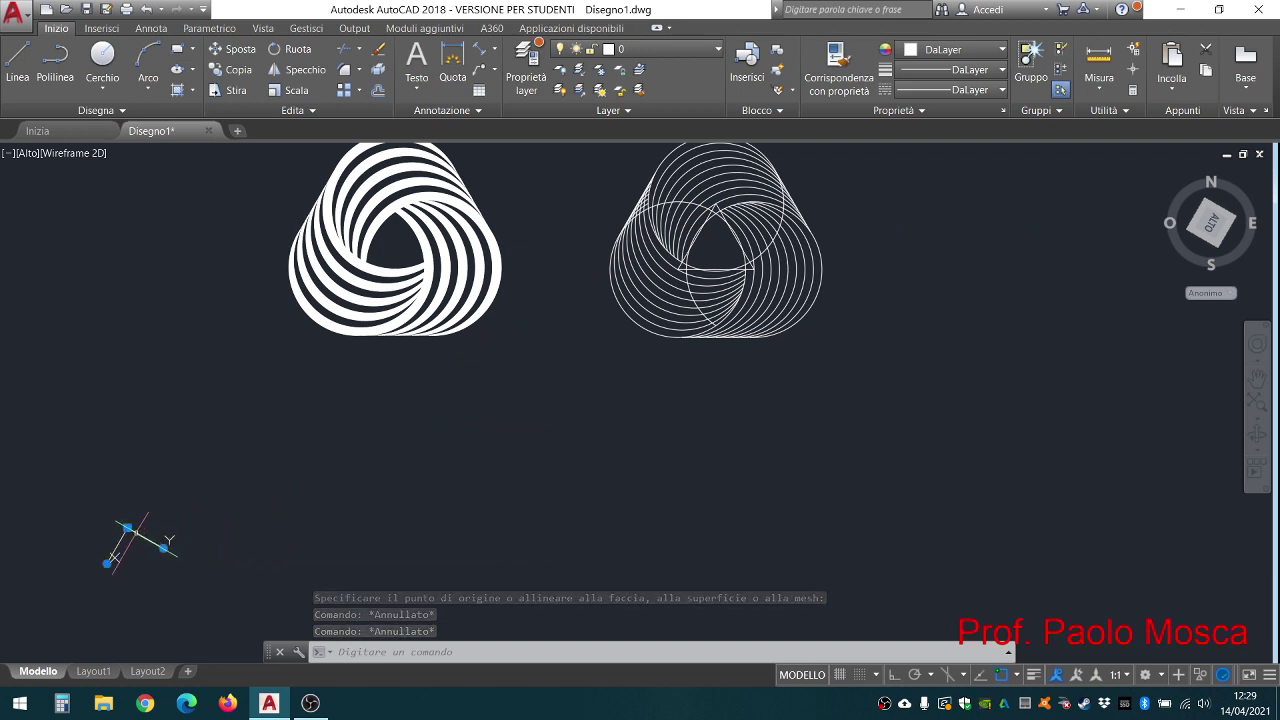
pyautogui.moveTo(127, 527)
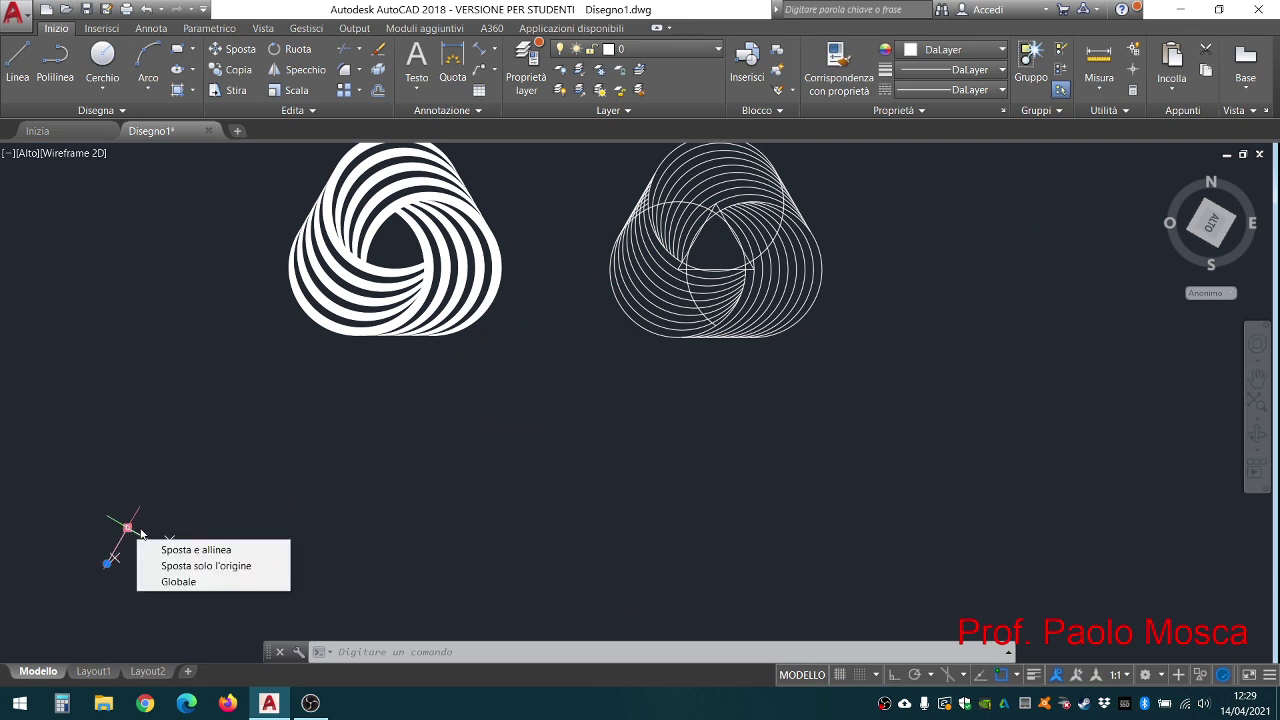
pyautogui.press('Escape')
pyautogui.press('Escape')
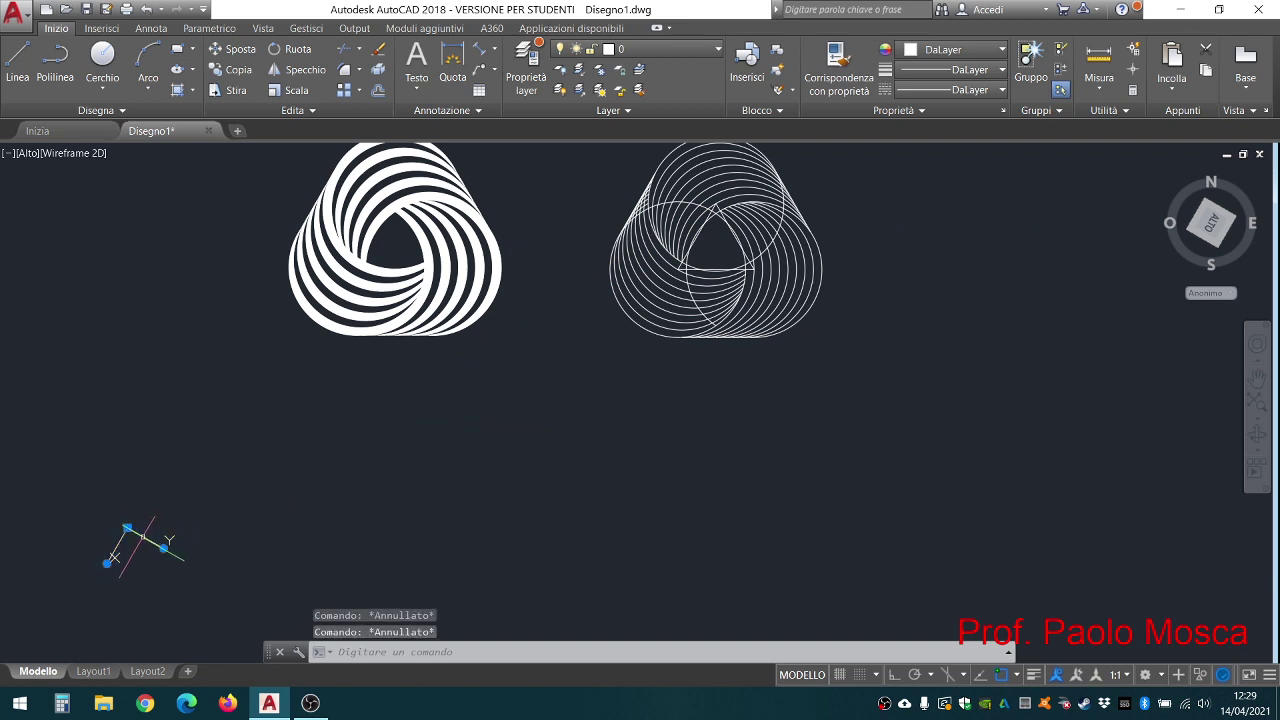
pyautogui.rightClick(143, 538)
pyautogui.click(194, 336)
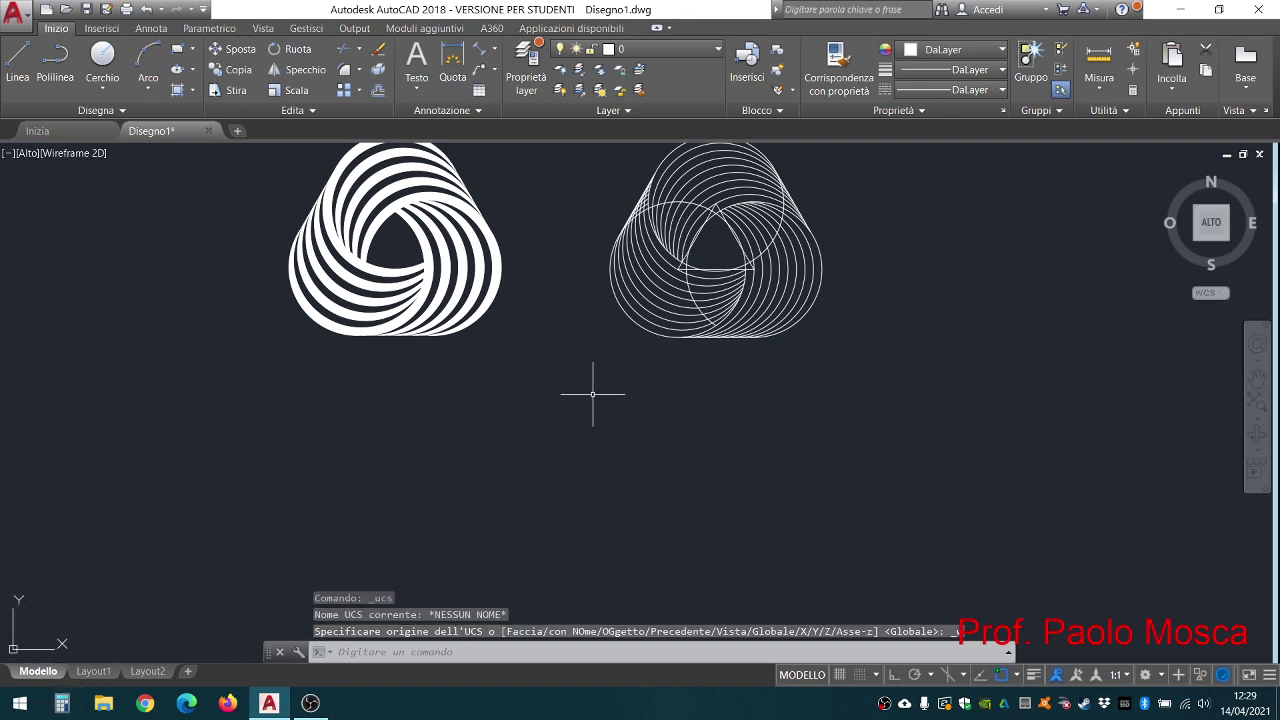
# Step: Erase the triangle's left side, horizontal base and right side, then zoom back out
pyautogui.moveTo(593, 394); pyautogui.dragTo(477, 494, button='middle')
pyautogui.scroll(2, 588, 352)
pyautogui.scroll(3, 586, 357)
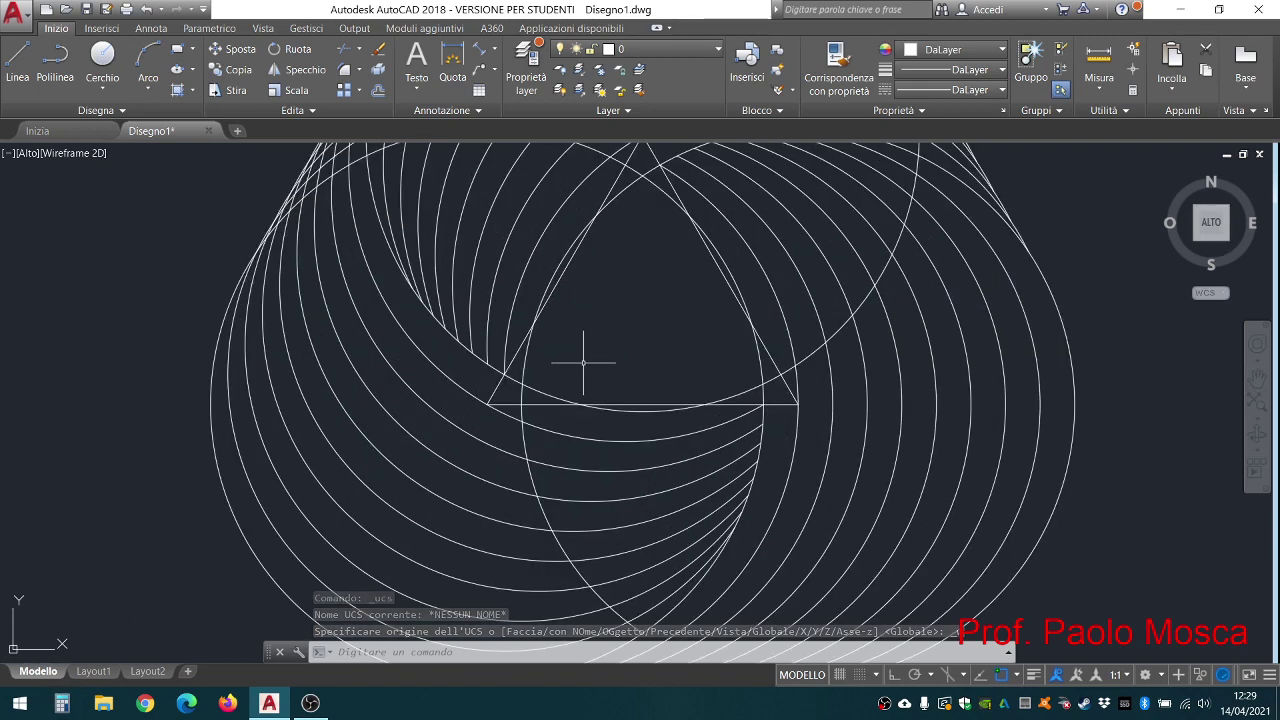
pyautogui.click(513, 354)
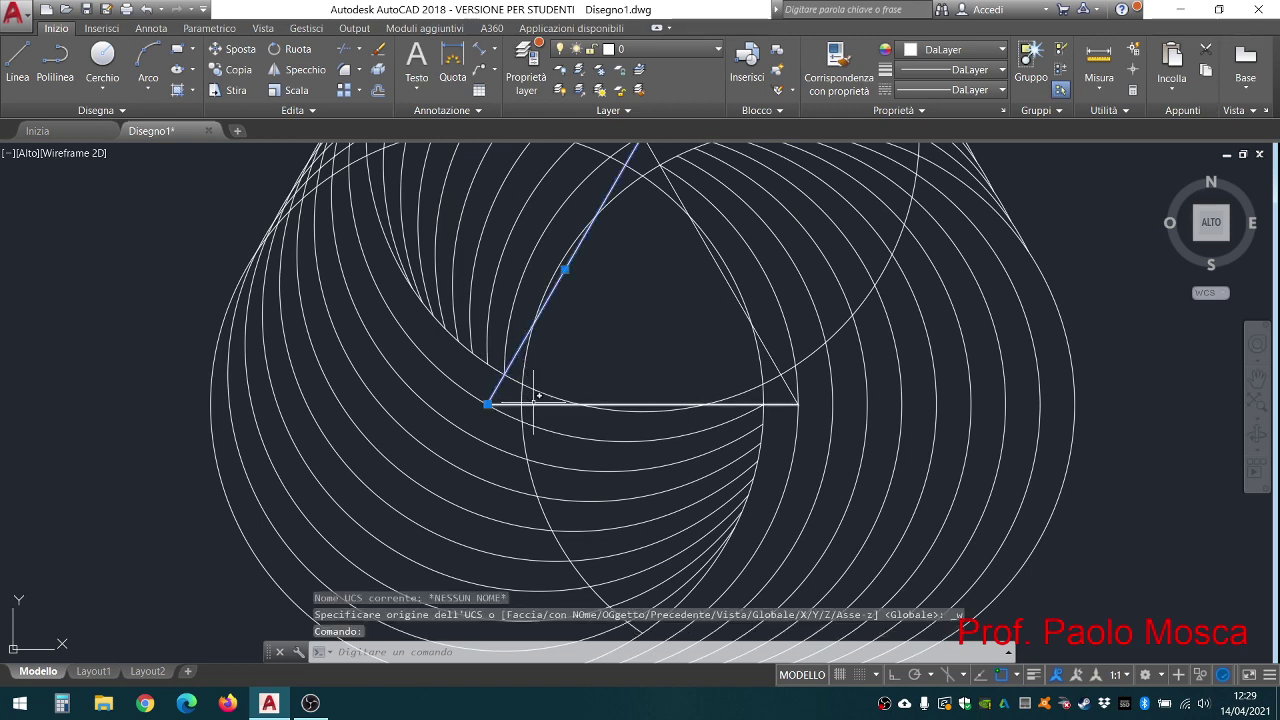
pyautogui.click(533, 403)
pyautogui.click(771, 347)
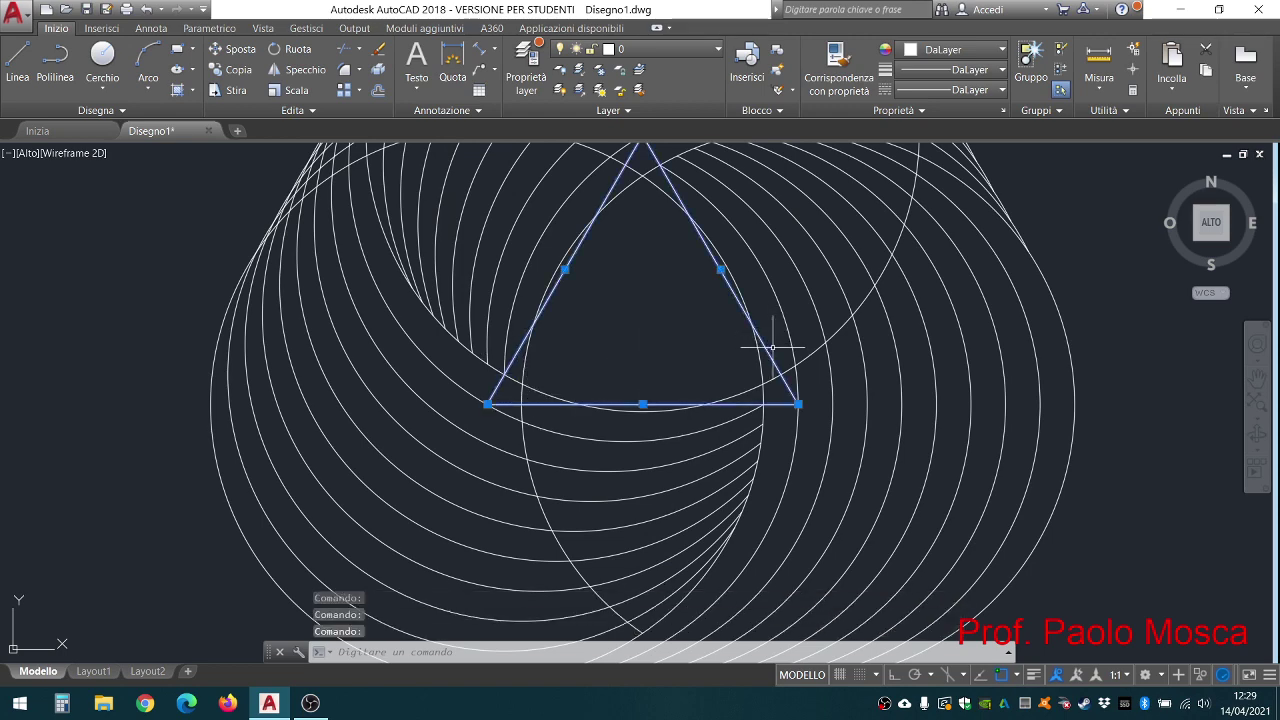
pyautogui.press('Delete')
pyautogui.scroll(-3, 843, 338)
pyautogui.scroll(-2, 749, 337)
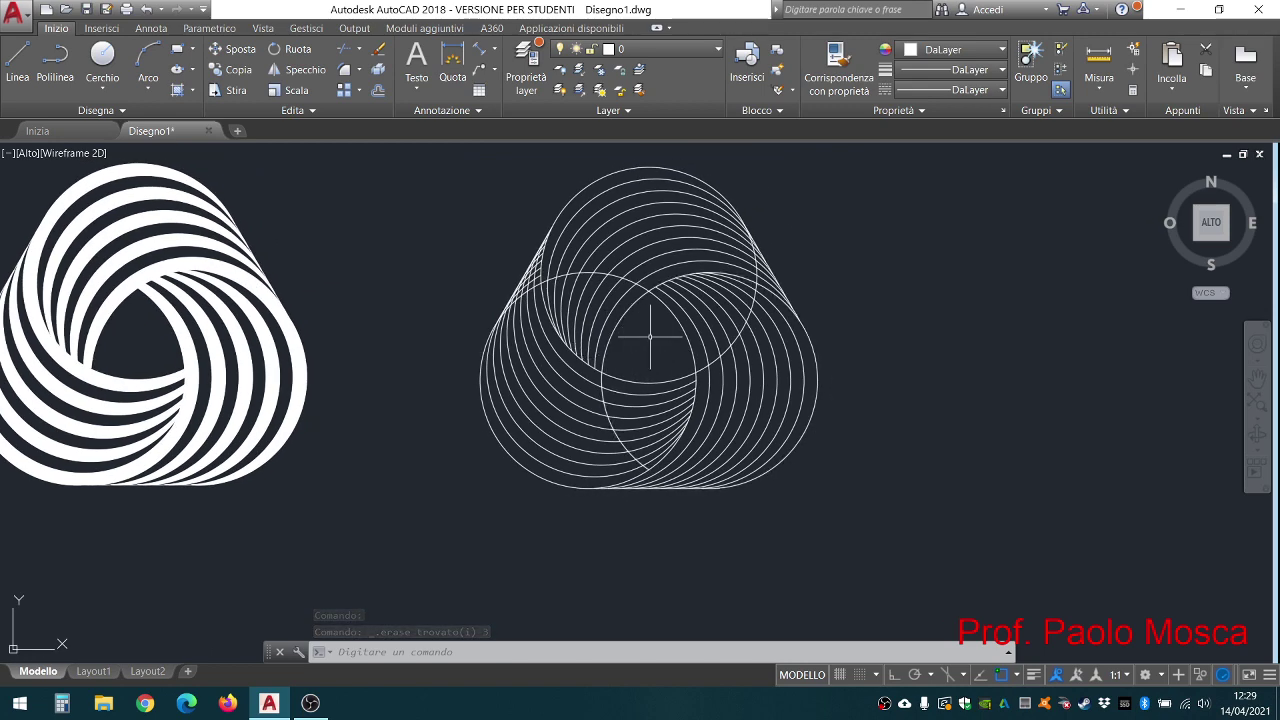
pyautogui.scroll(3, 519, 270)
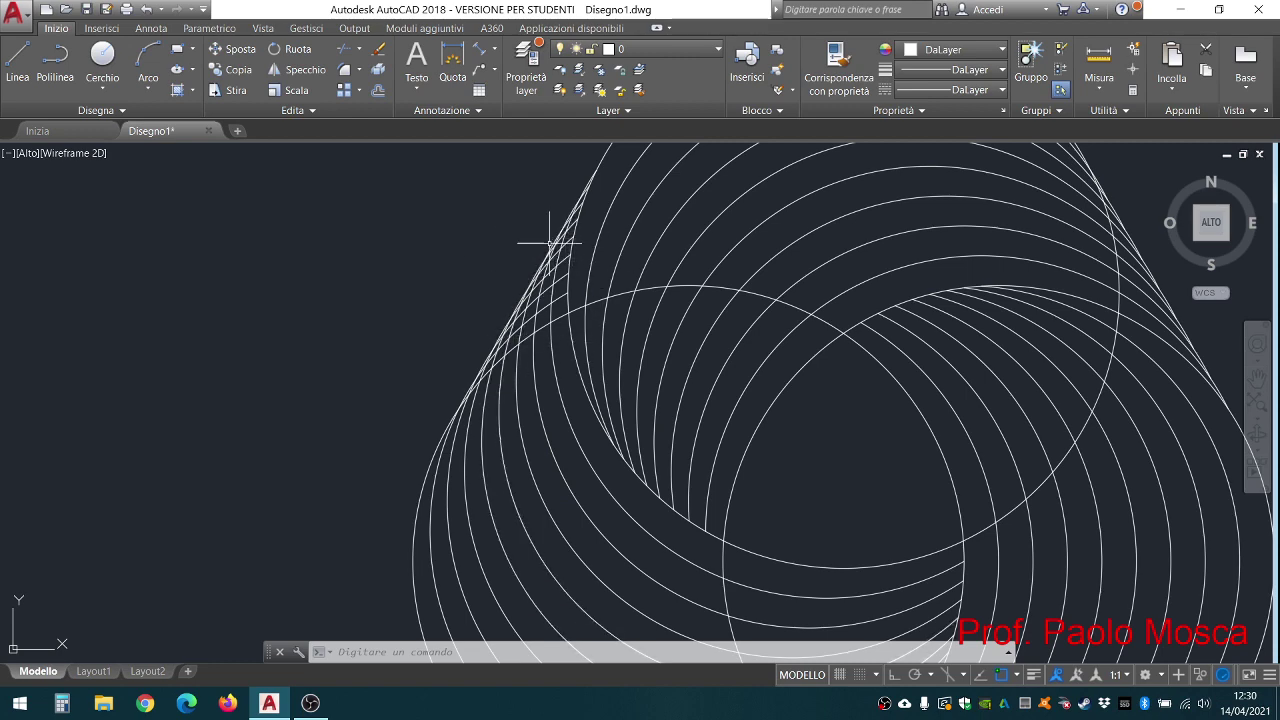
pyautogui.scroll(-2, 550, 236)
pyautogui.scroll(-1, 420, 349)
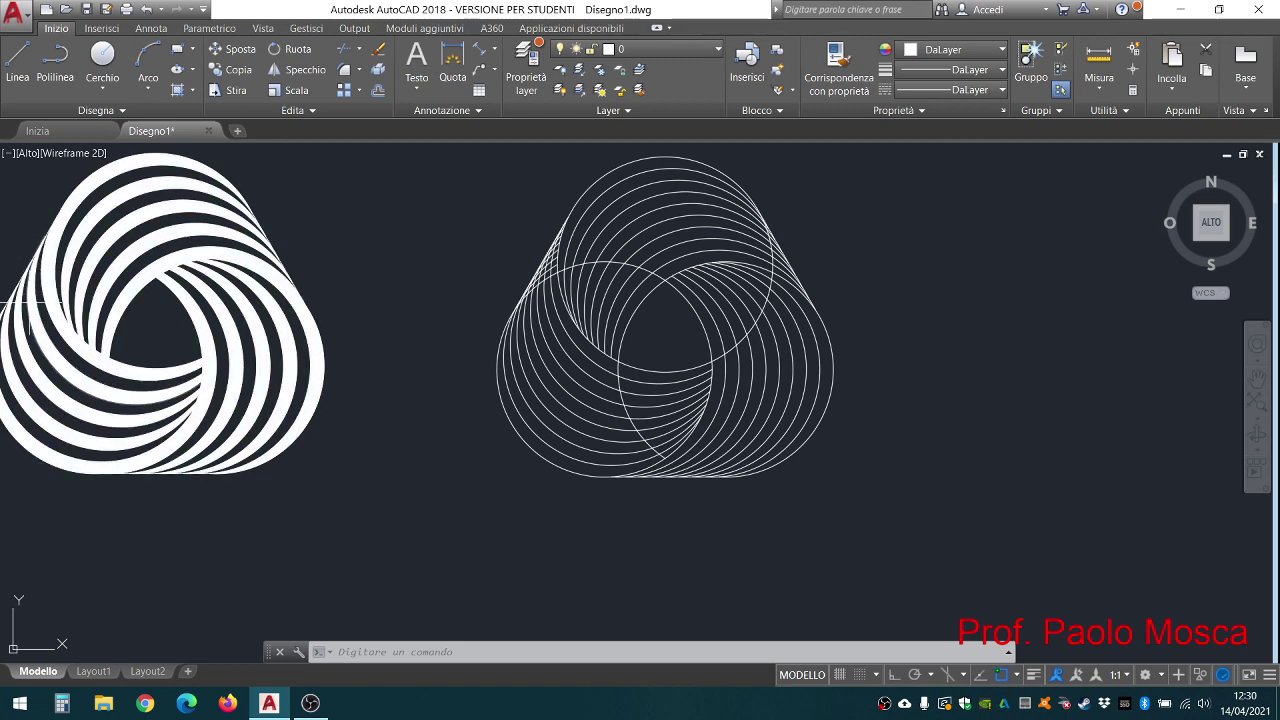
# Step: Clear the reference-fill selection and zoom in on the upper-left arc crossings
pyautogui.click(38, 313)
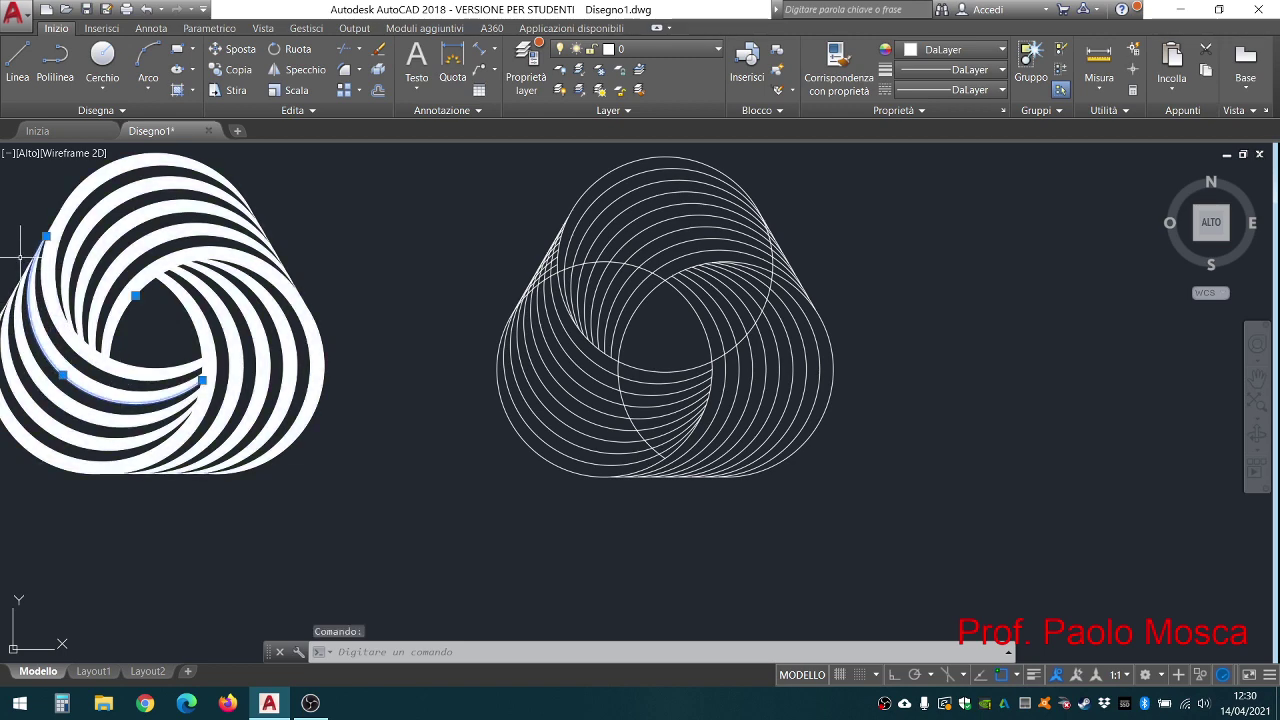
pyautogui.press('Escape')
pyautogui.press('Escape')
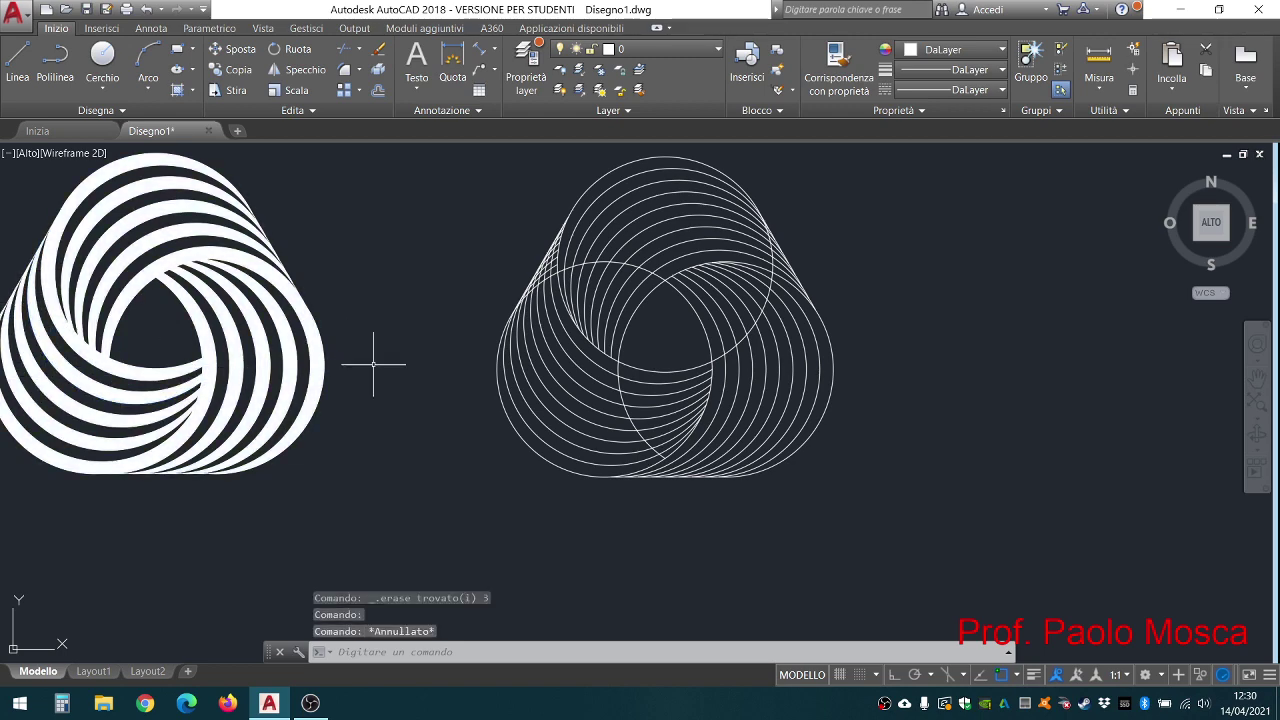
pyautogui.press('Escape')
pyautogui.scroll(3, 543, 280)
pyautogui.scroll(2, 526, 320)
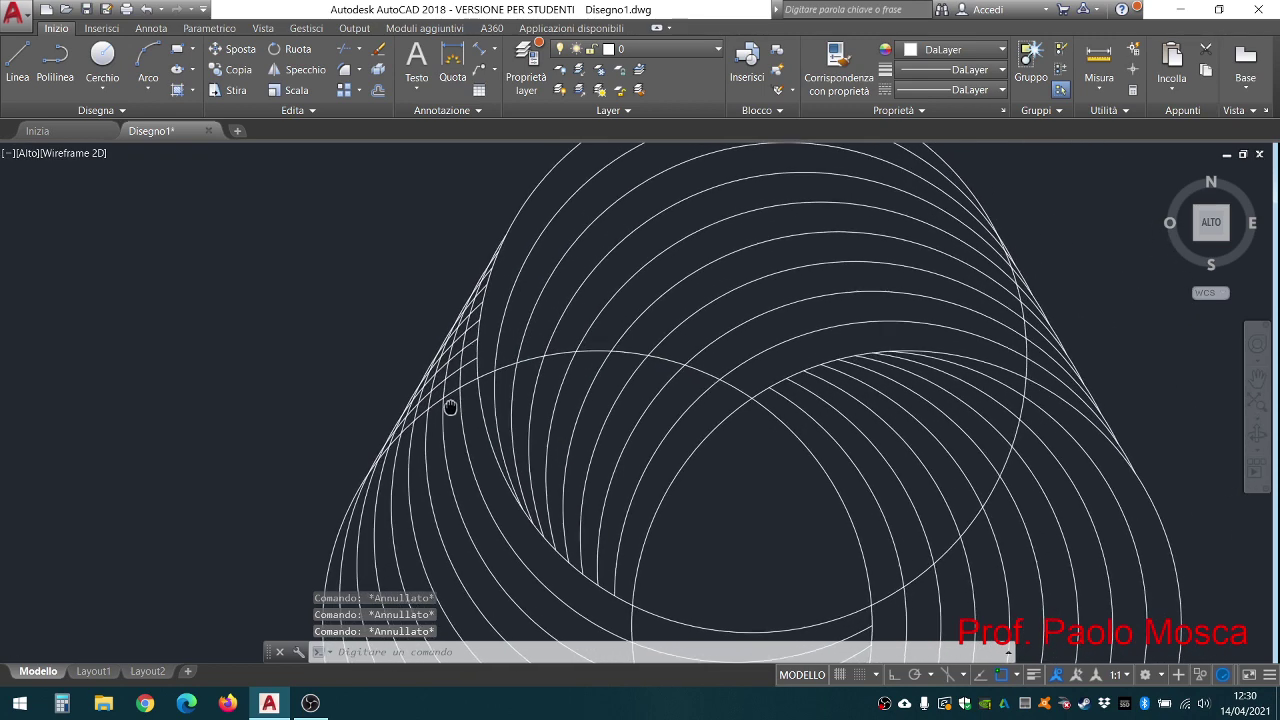
pyautogui.scroll(2, 449, 406)
pyautogui.scroll(1, 480, 370)
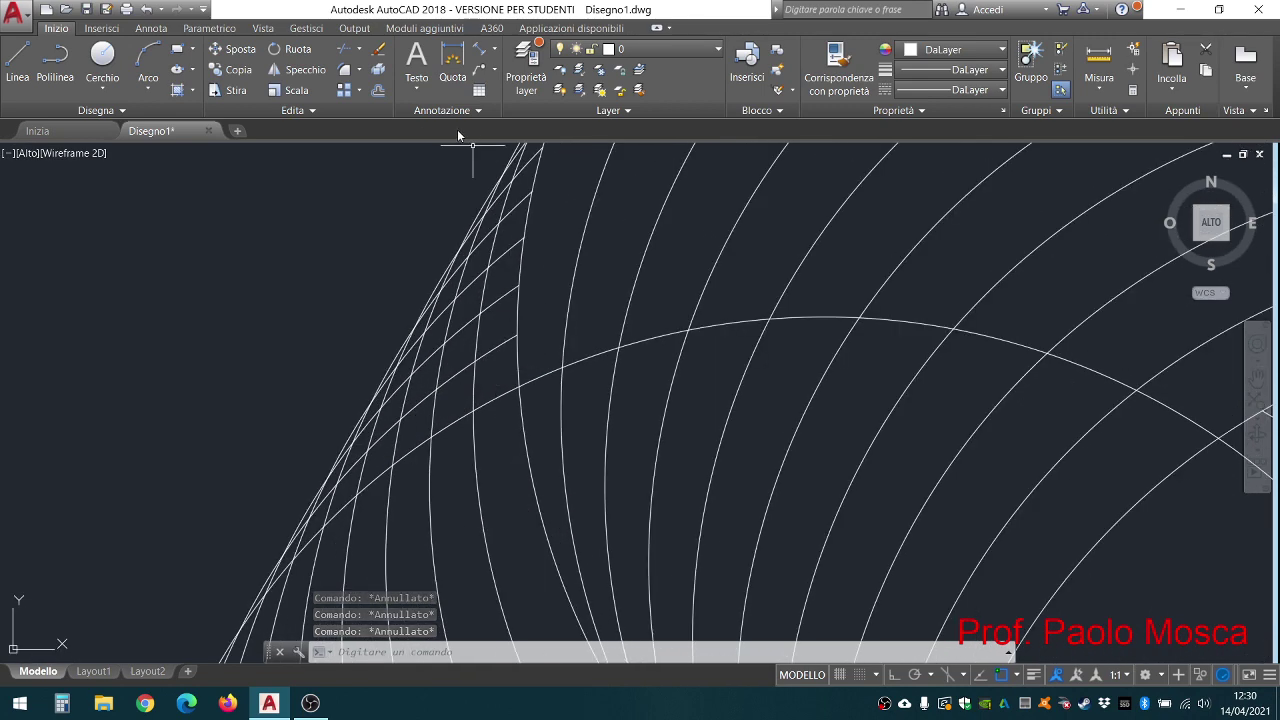
pyautogui.scroll(-1, 428, 186)
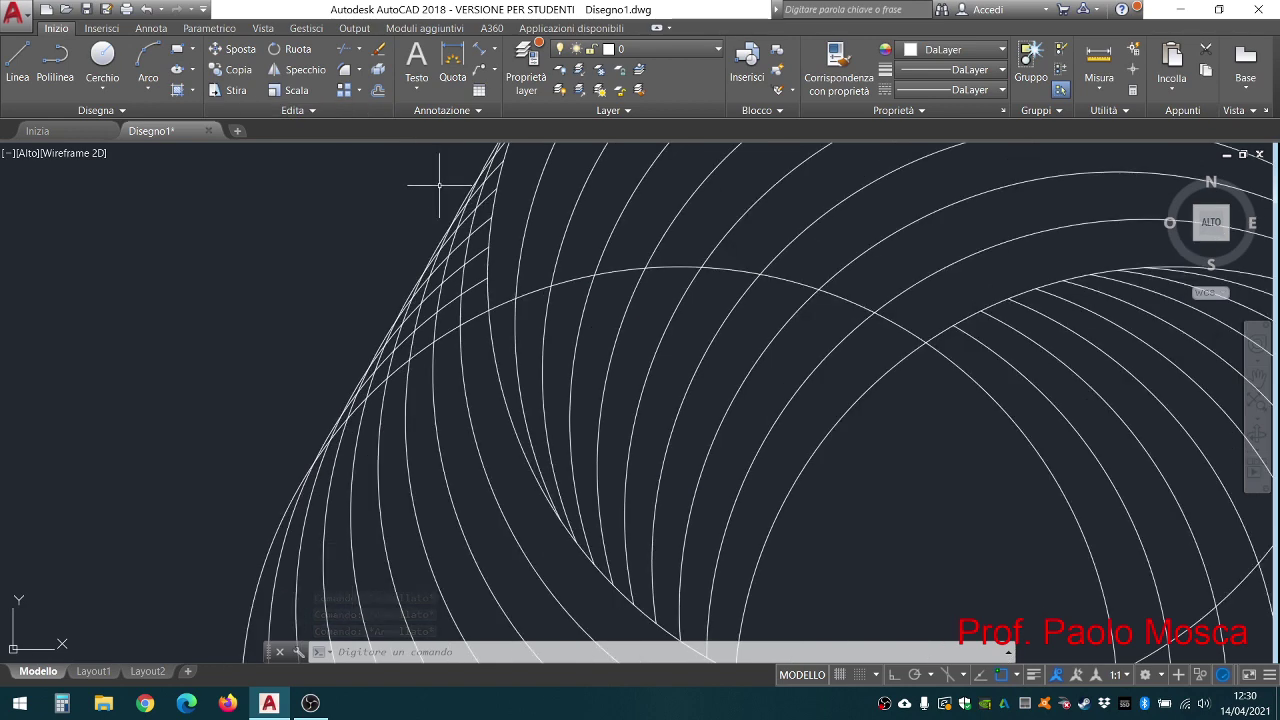
pyautogui.moveTo(370, 184); pyautogui.dragTo(337, 277, button='middle')
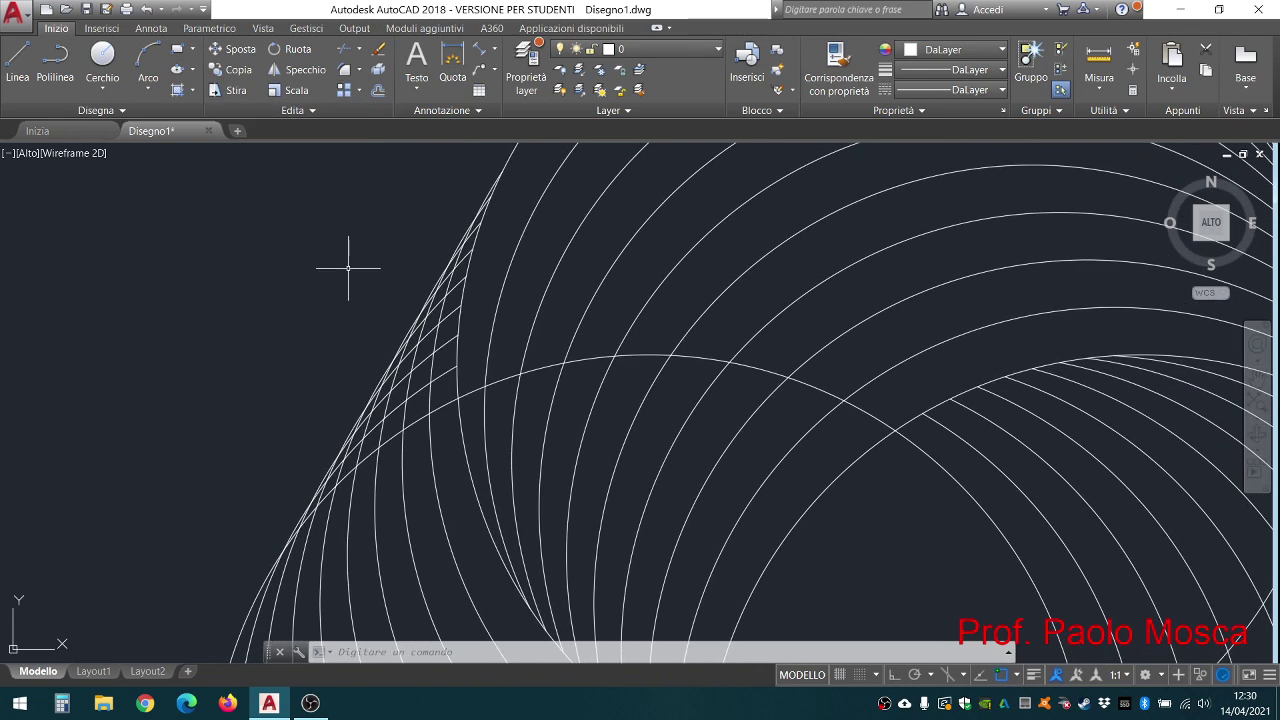
# Step: Run Trim with all objects as edges and cut two overlapping arc pieces at the upper-left edge
pyautogui.click(345, 49)
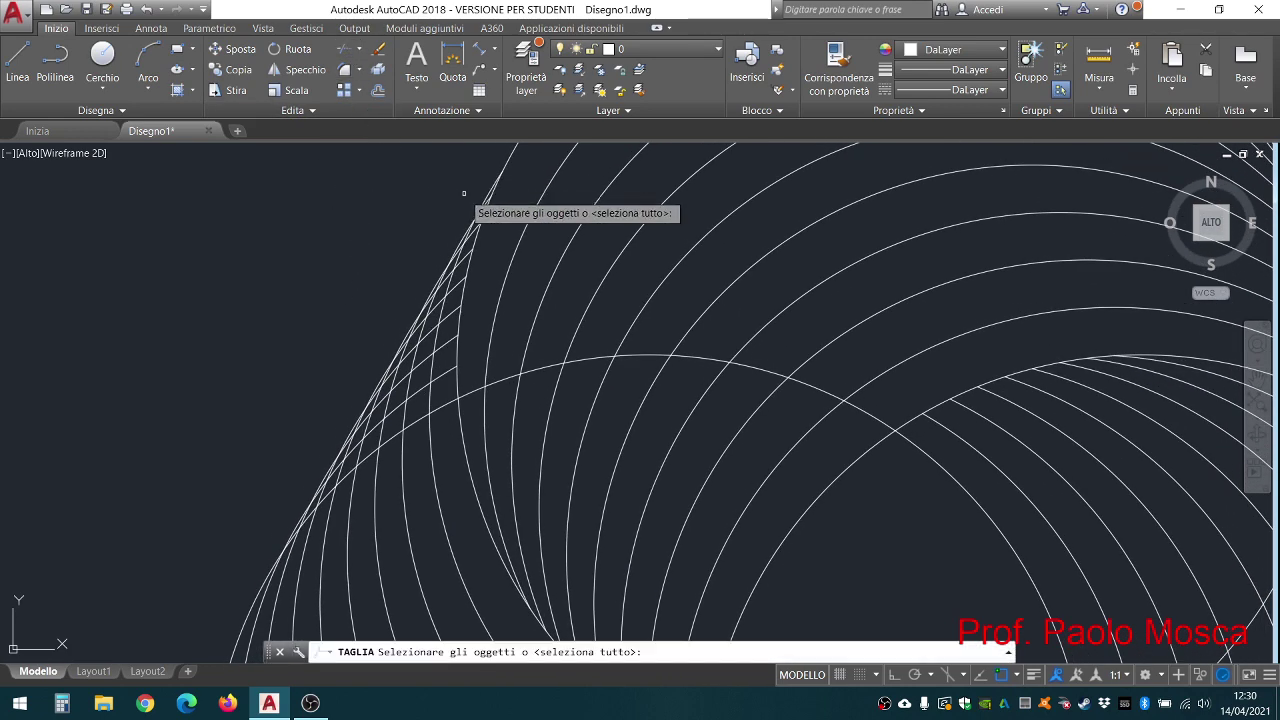
pyautogui.press('Return')
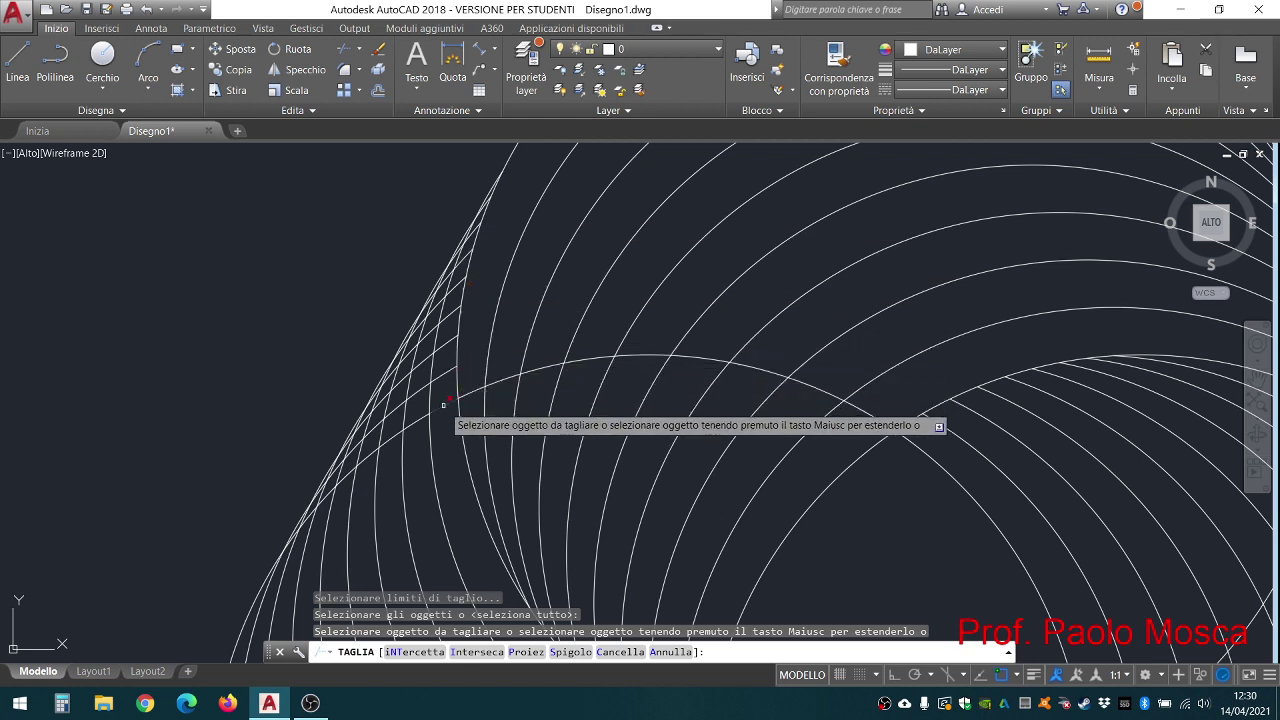
pyautogui.click(420, 413)
pyautogui.click(443, 366)
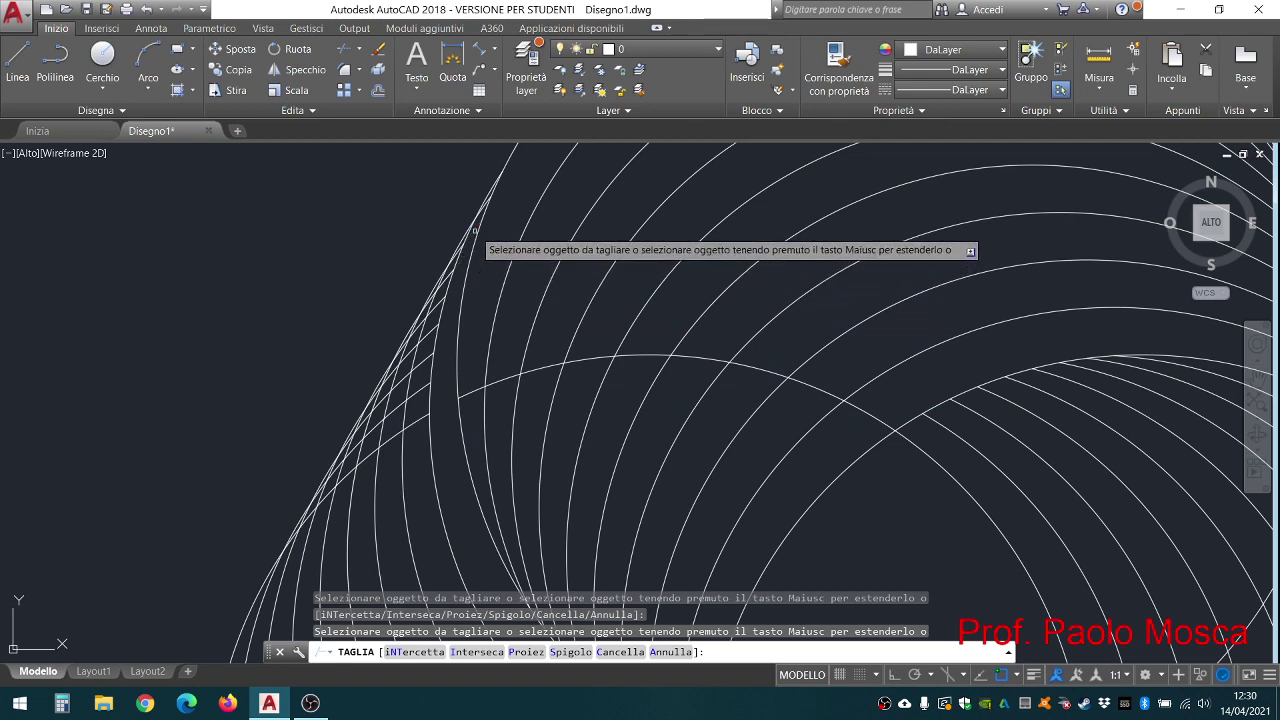
# Step: Inspect the remaining left-flank arc crossings, then end the trim command
pyautogui.scroll(2, 485, 212)
pyautogui.scroll(2, 488, 207)
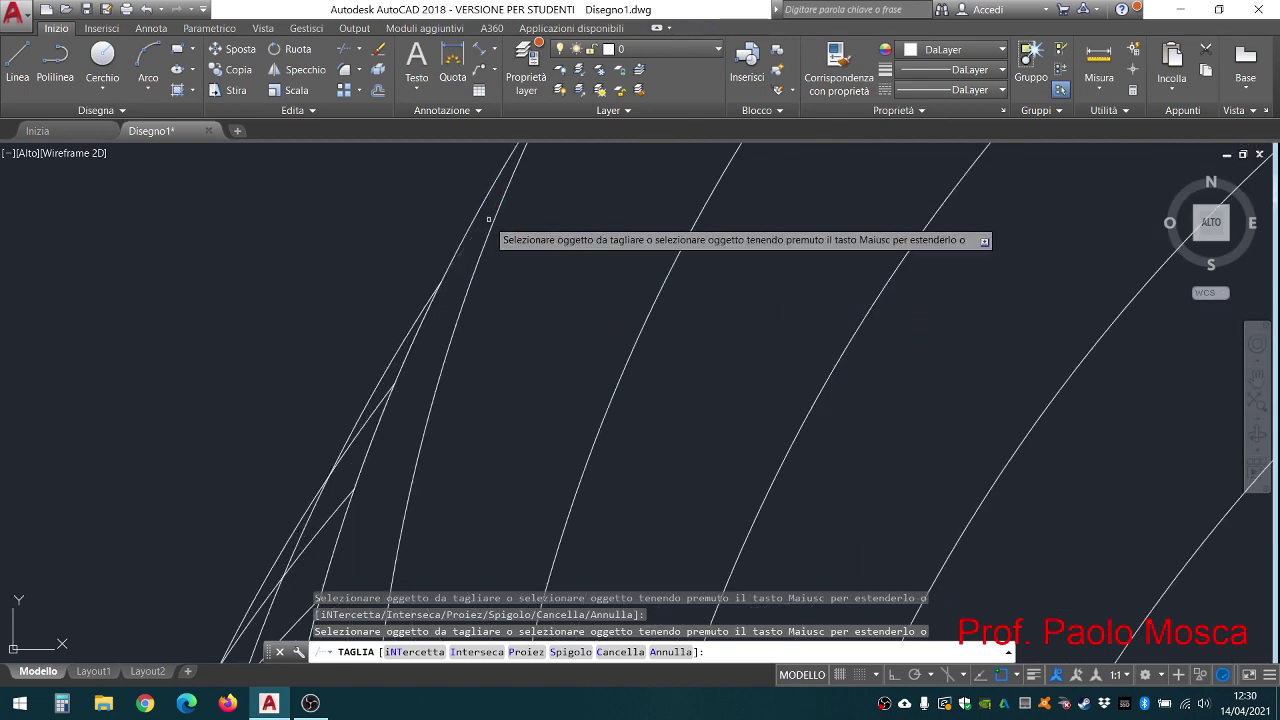
pyautogui.scroll(-2, 485, 220)
pyautogui.scroll(-2, 481, 240)
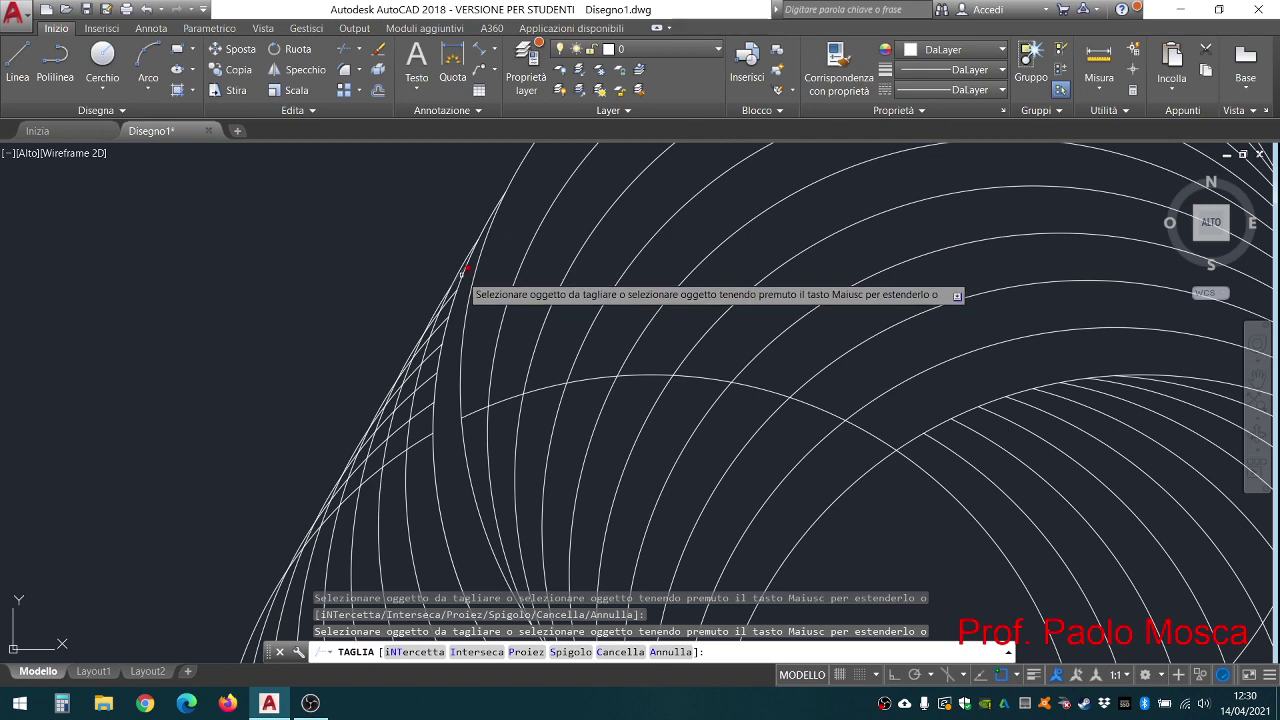
pyautogui.scroll(2, 465, 266)
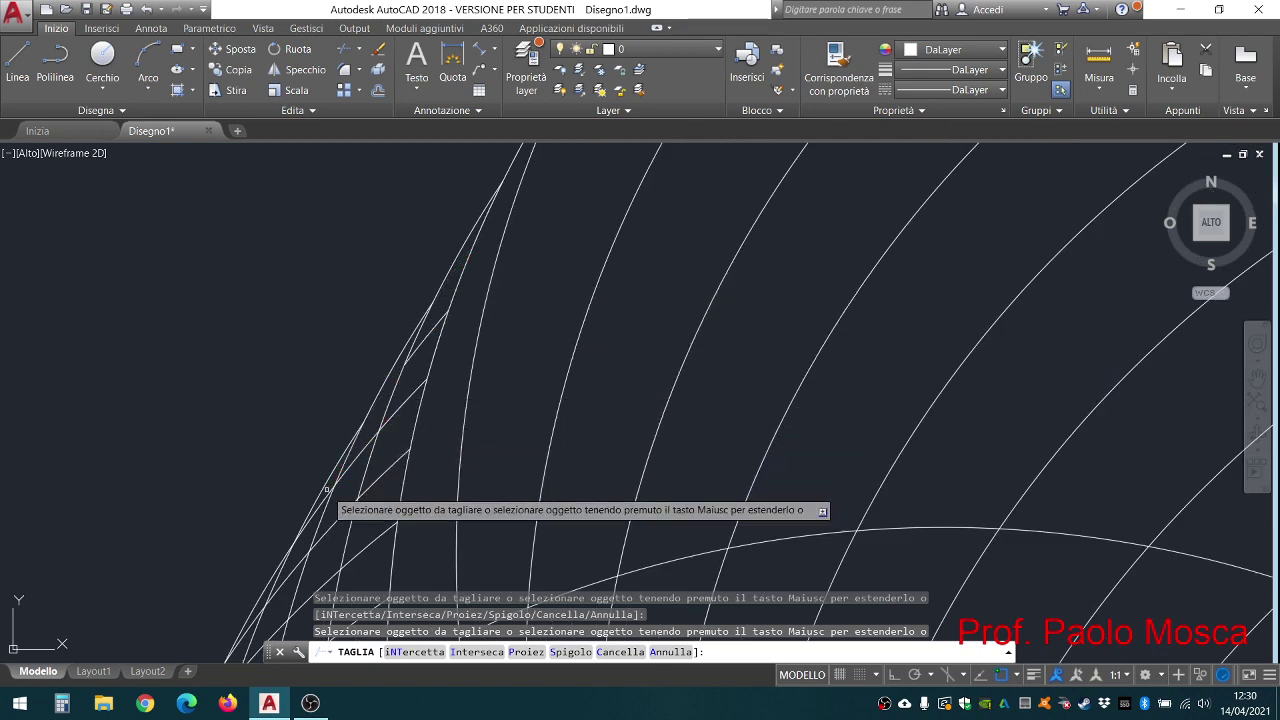
pyautogui.moveTo(336, 451); pyautogui.dragTo(466, 309, button='middle')
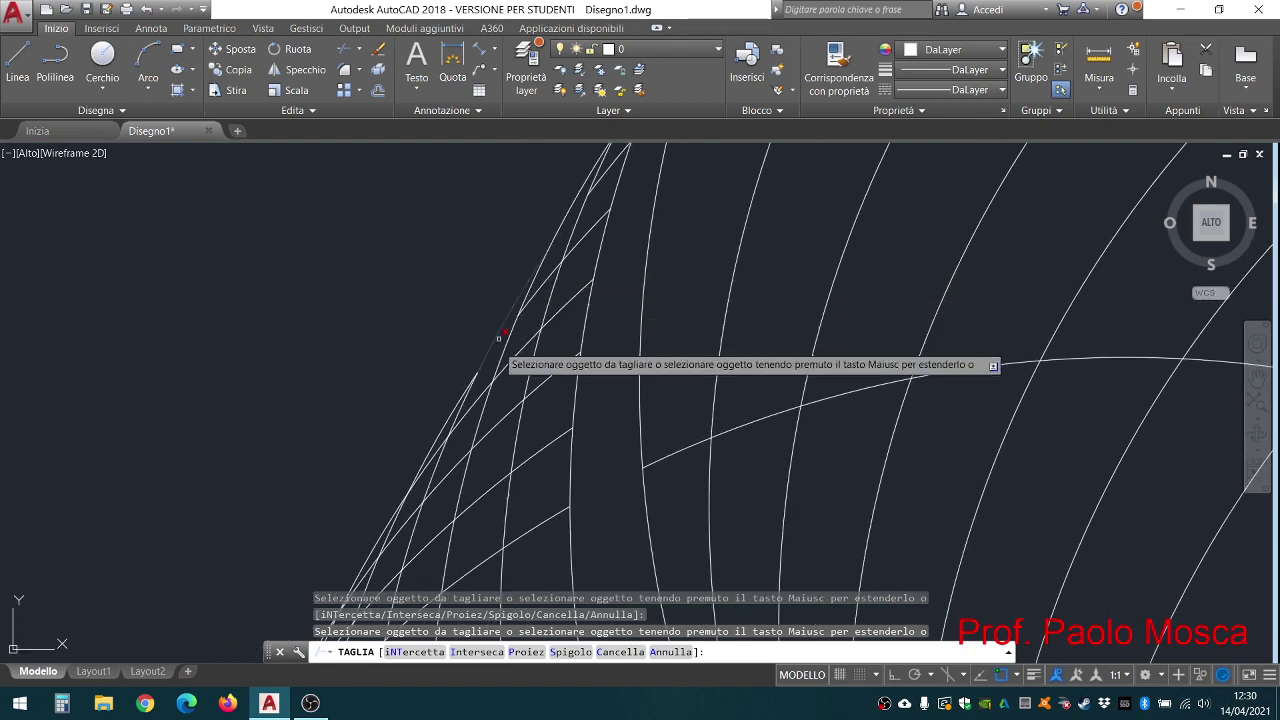
pyautogui.scroll(-2, 370, 400)
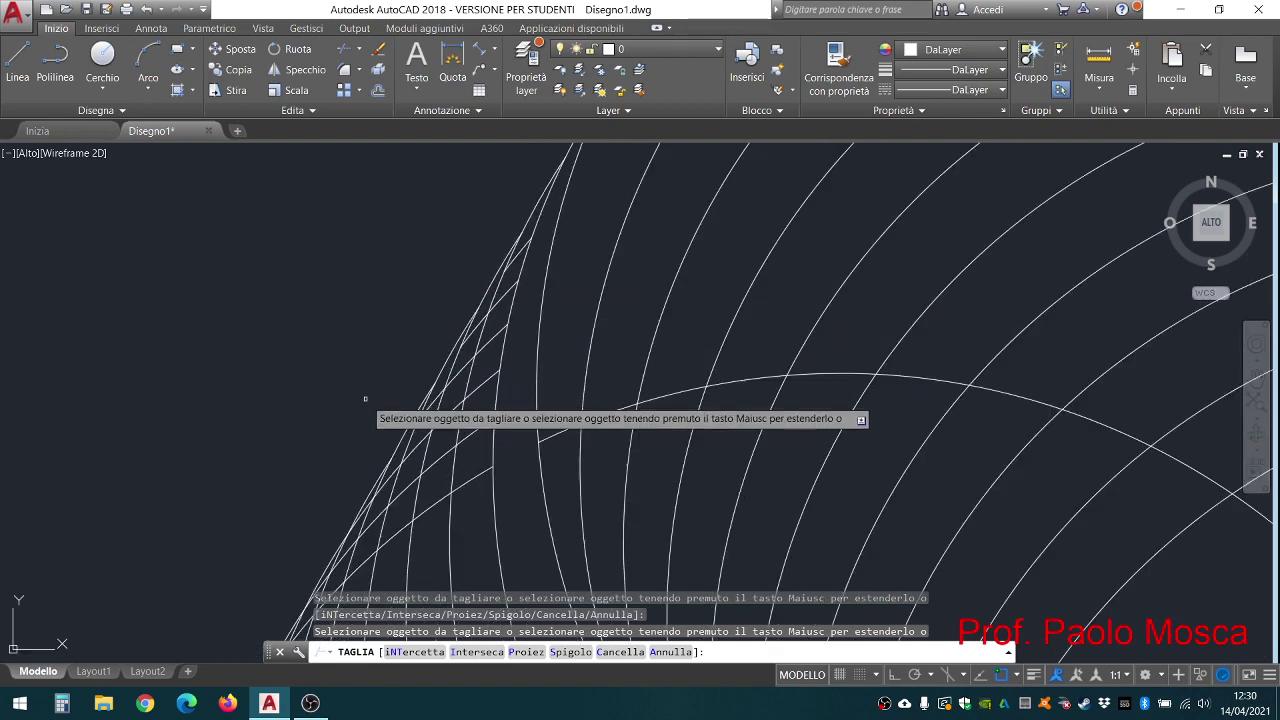
pyautogui.scroll(-2, 374, 395)
pyautogui.scroll(2, 374, 393)
pyautogui.scroll(1, 586, 363)
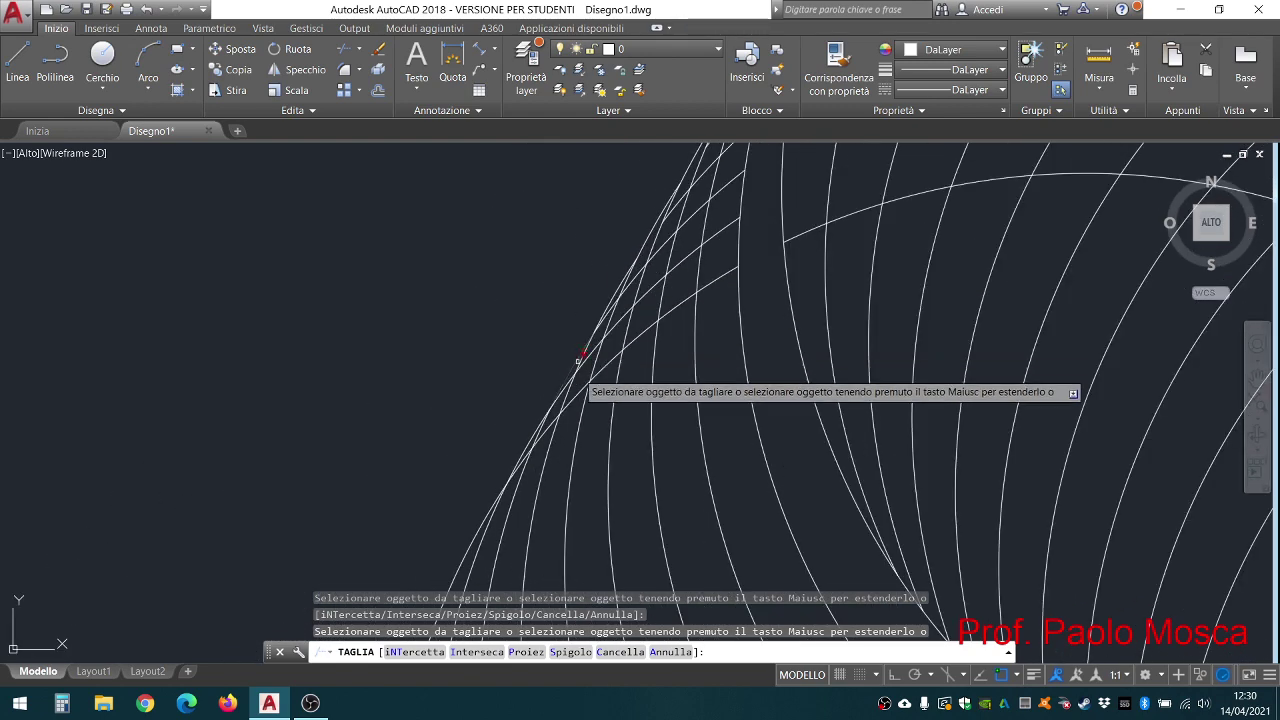
pyautogui.scroll(1, 534, 466)
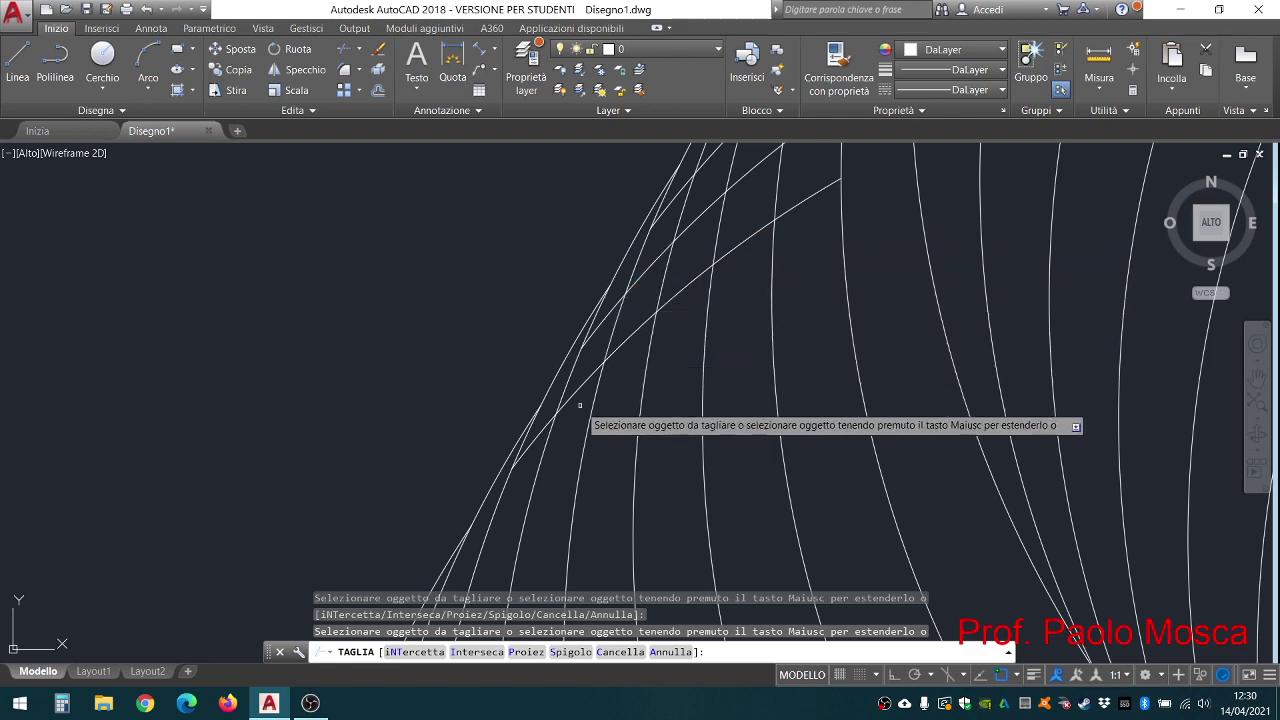
pyautogui.scroll(-1, 576, 408)
pyautogui.moveTo(649, 344); pyautogui.dragTo(591, 423, button='middle')
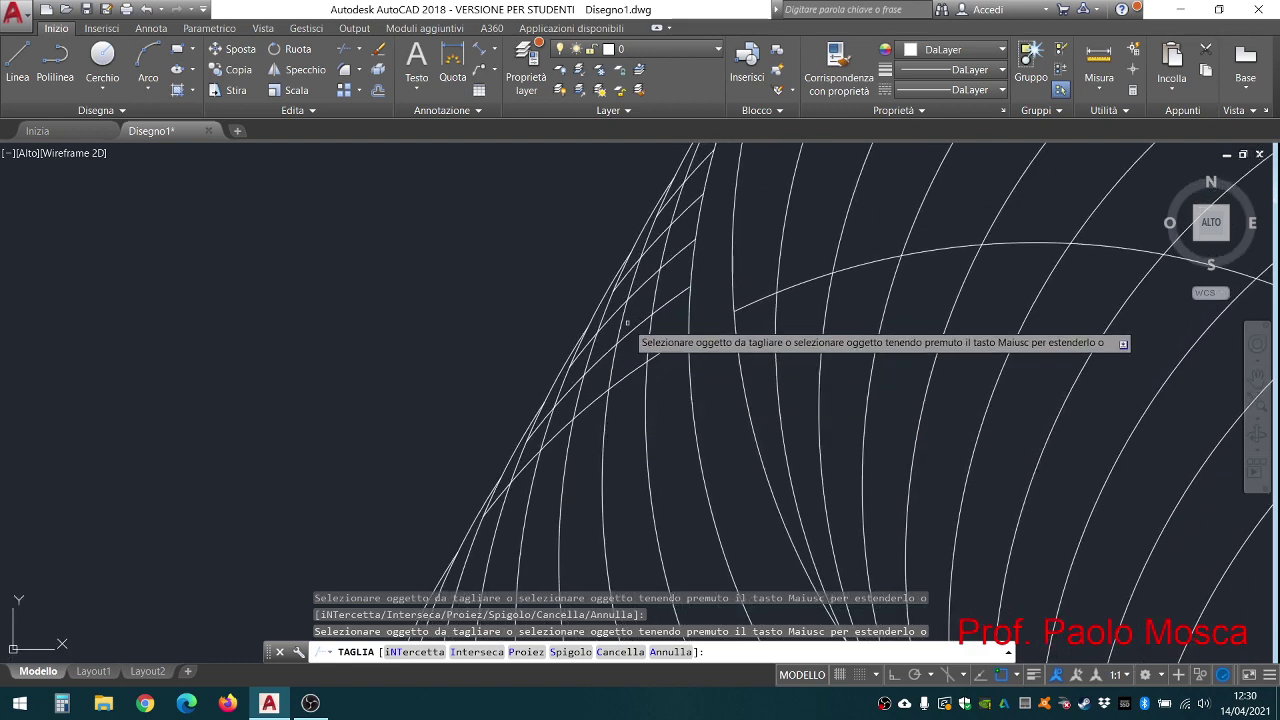
pyautogui.scroll(-1, 657, 352)
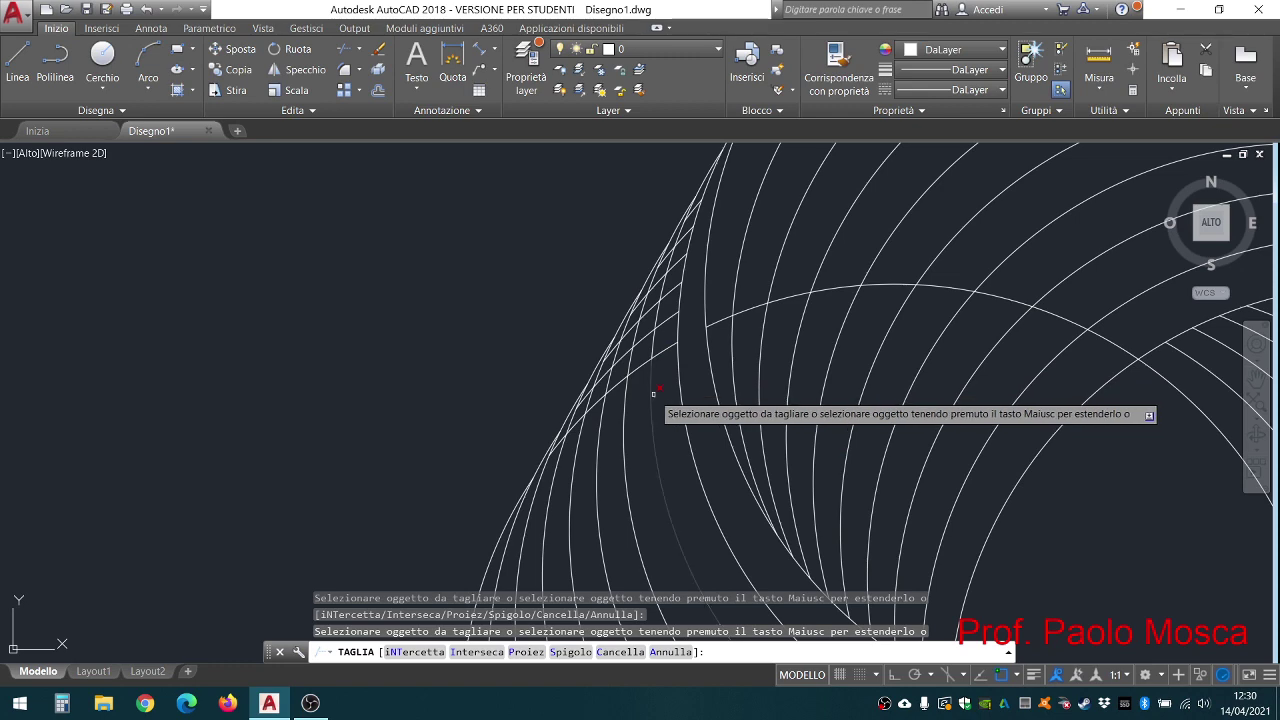
pyautogui.scroll(2, 586, 414)
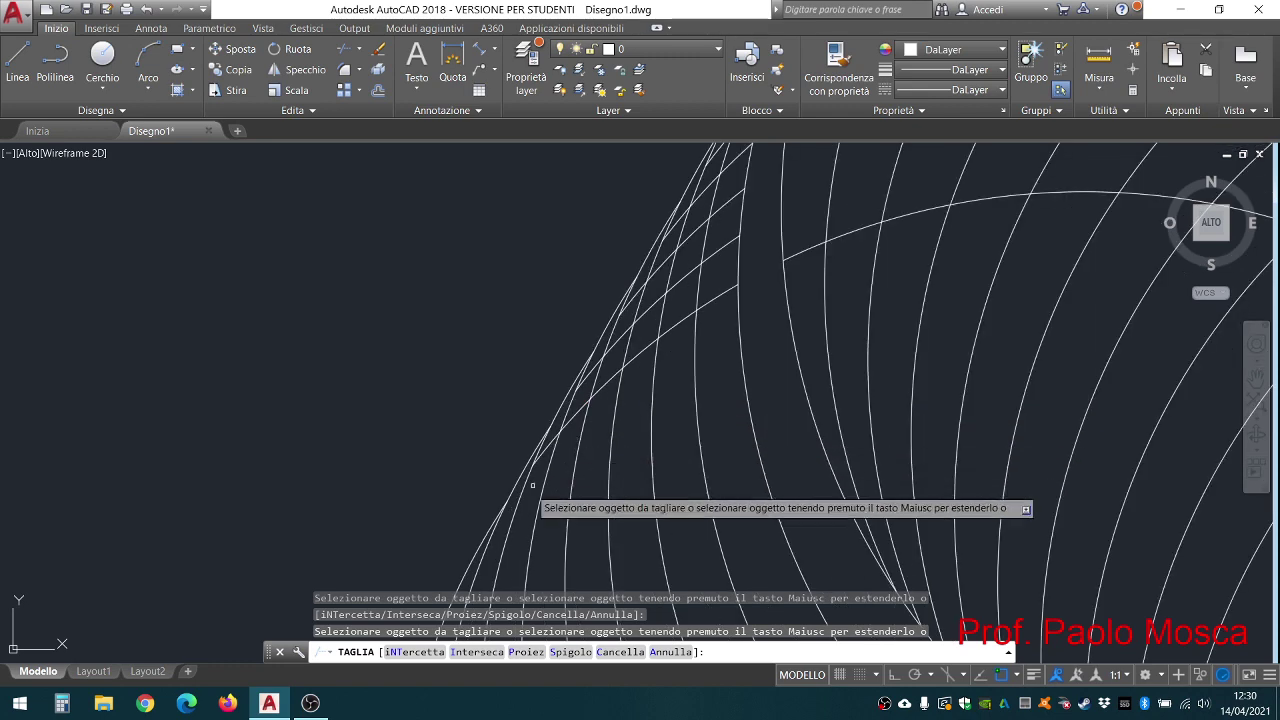
pyautogui.scroll(-1, 573, 398)
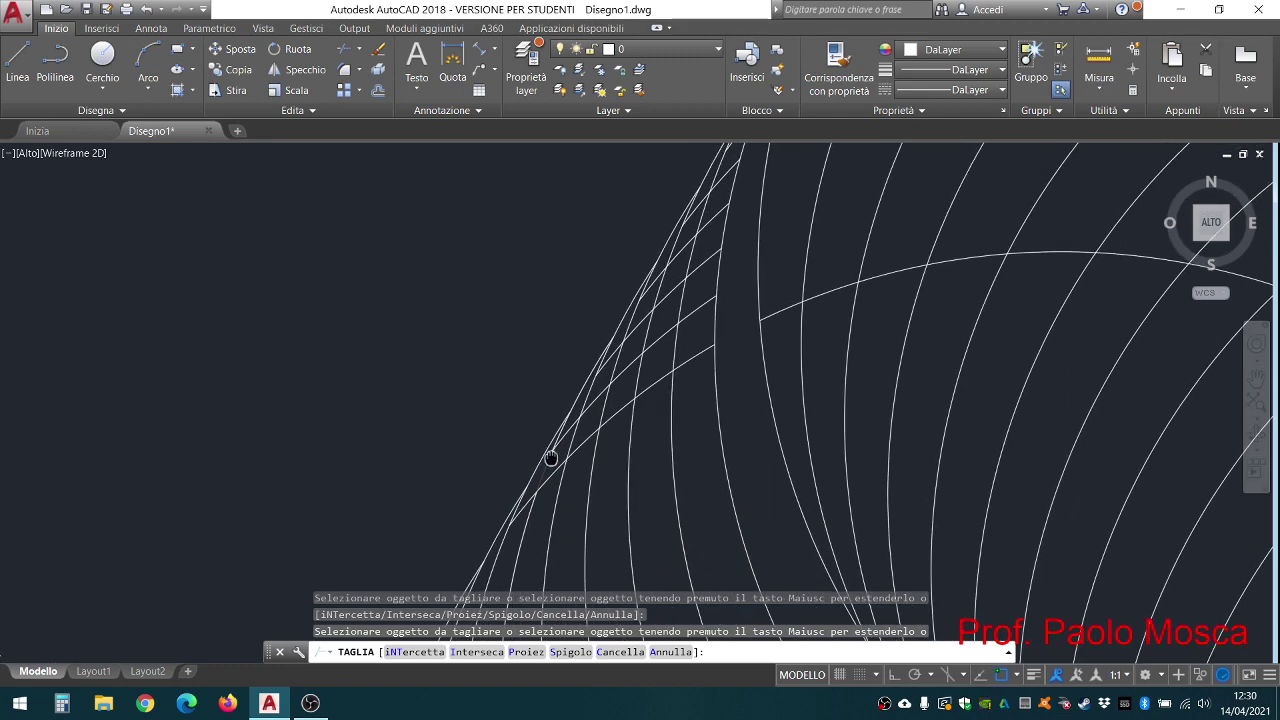
pyautogui.moveTo(664, 288); pyautogui.dragTo(620, 397, button='middle')
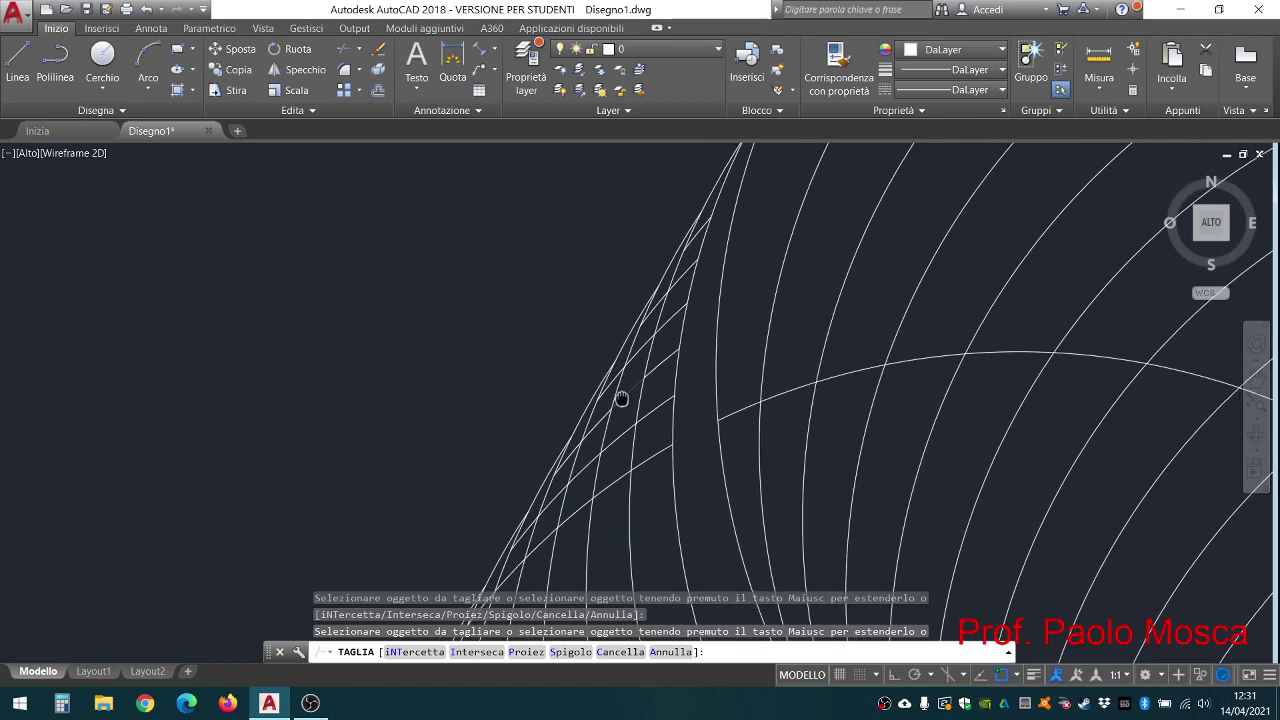
pyautogui.press('Escape')
pyautogui.press('Escape')
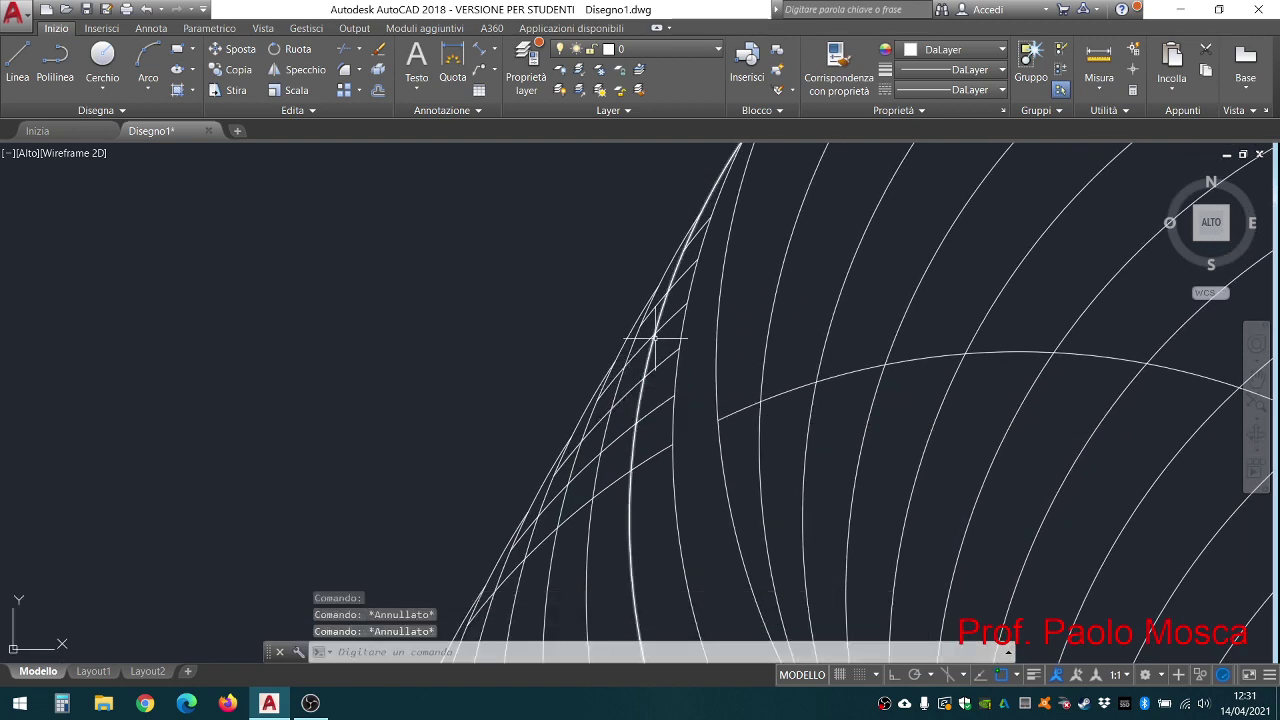
# Step: Select the six short leftover arc pieces on the upper-left flank and erase them
pyautogui.click(695, 233)
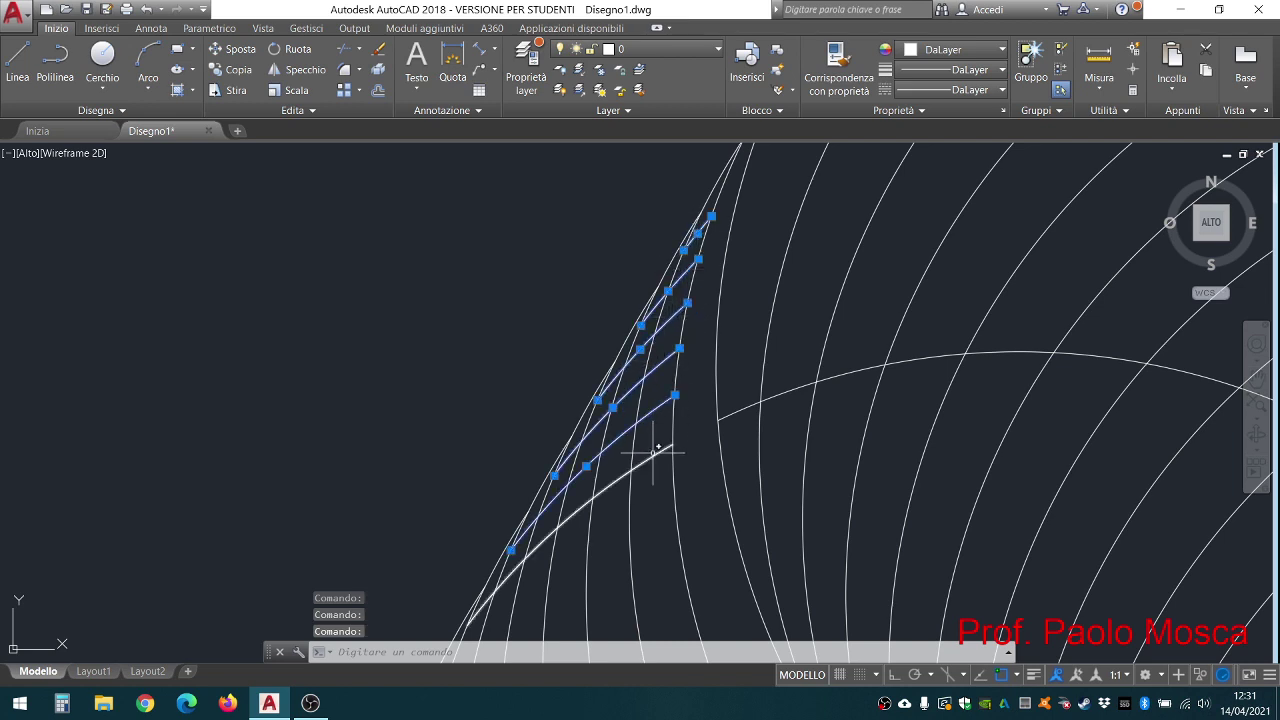
pyautogui.scroll(-2, 624, 522)
pyautogui.moveTo(633, 509); pyautogui.dragTo(510, 412, button='middle')
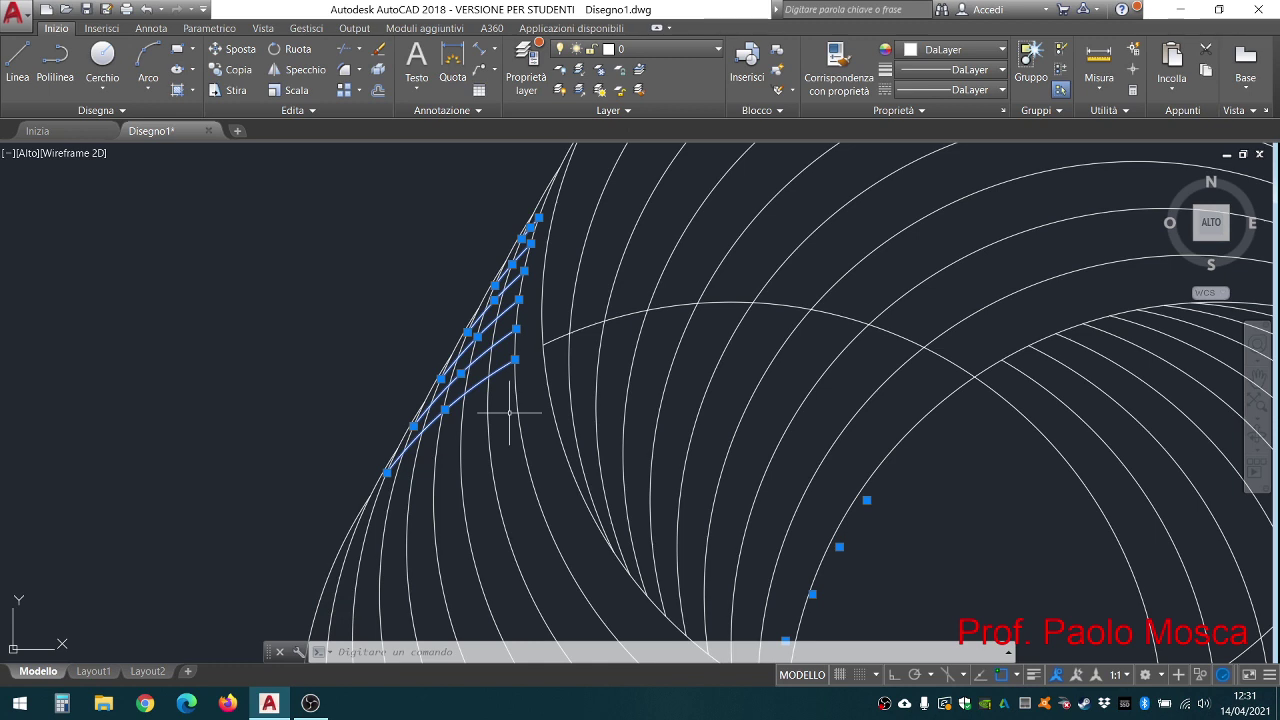
pyautogui.press('Delete')
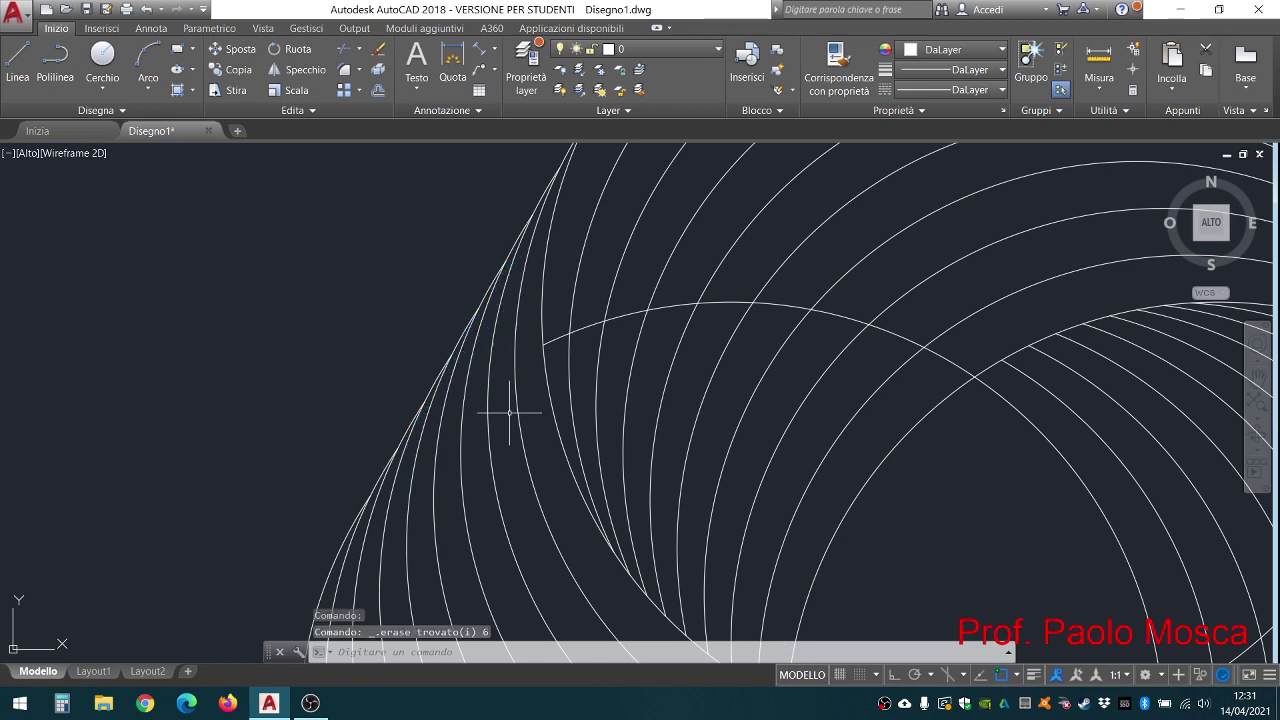
# Step: Zoom out and pan to frame the full ring figure beside the reference logo
pyautogui.scroll(-5, 751, 415)
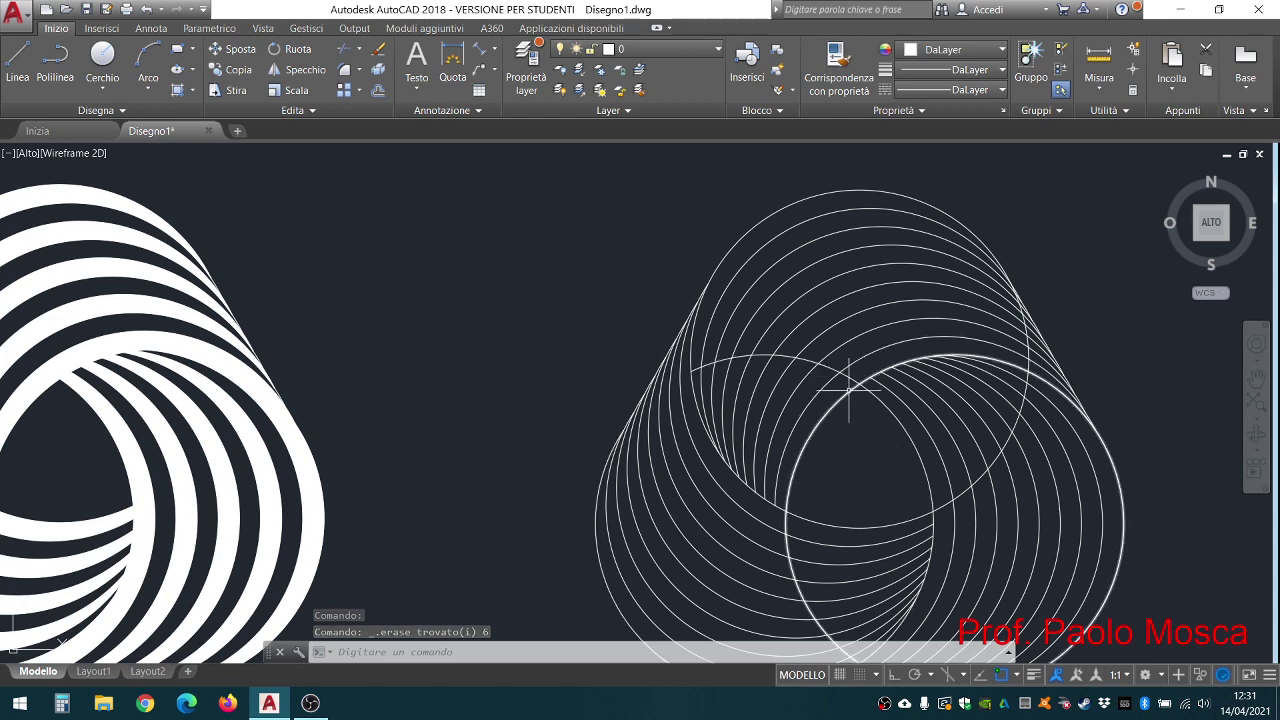
pyautogui.scroll(-3, 840, 405)
pyautogui.scroll(2, 608, 357)
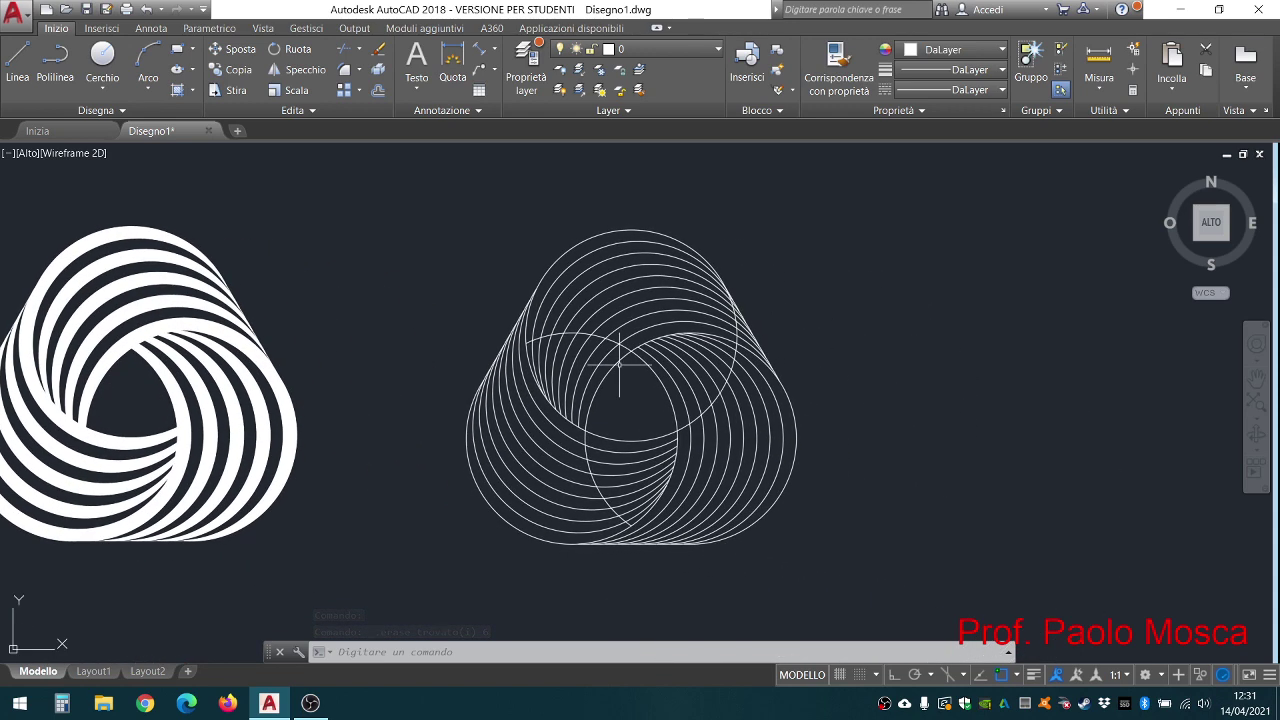
pyautogui.scroll(1, 600, 371)
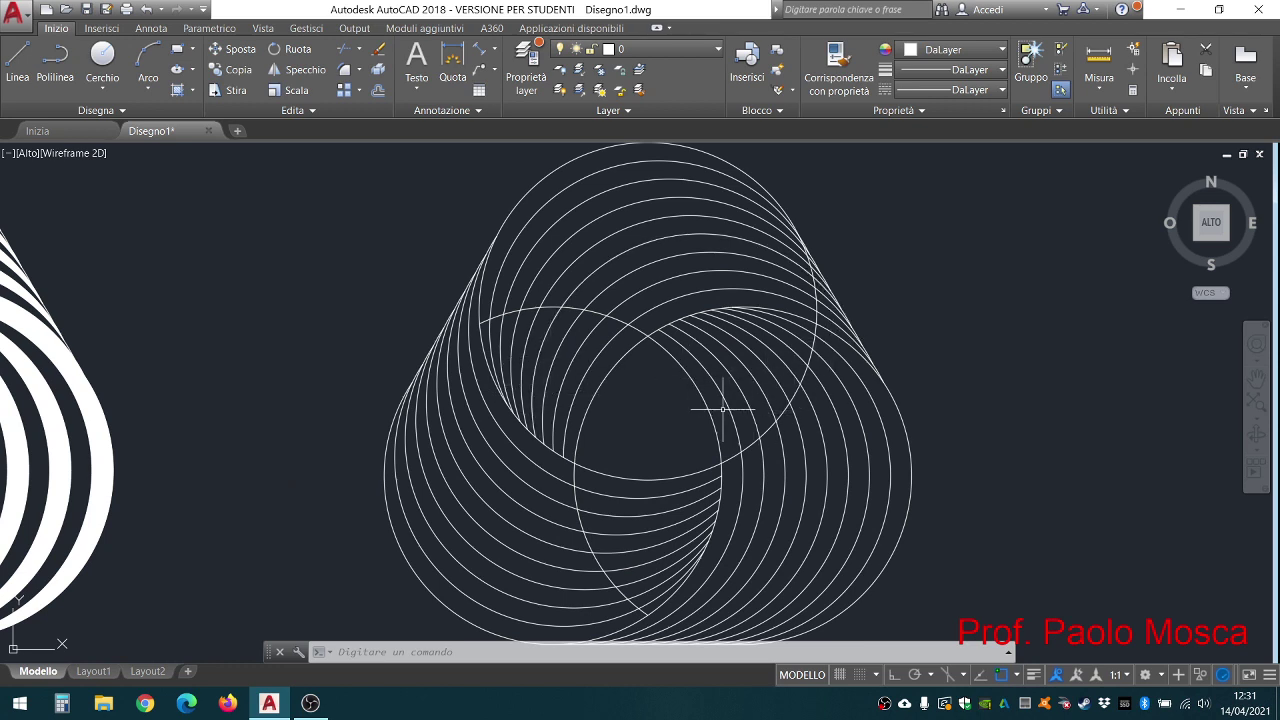
pyautogui.scroll(-2, 670, 375)
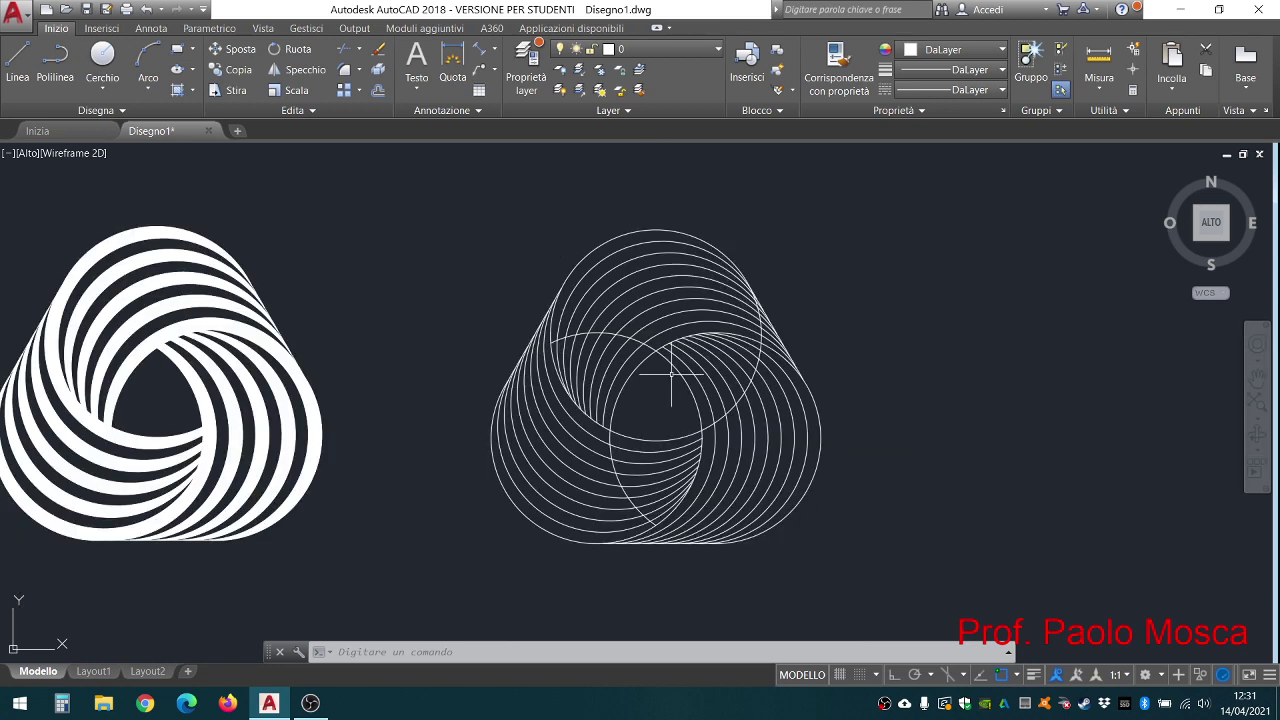
pyautogui.scroll(2, 669, 382)
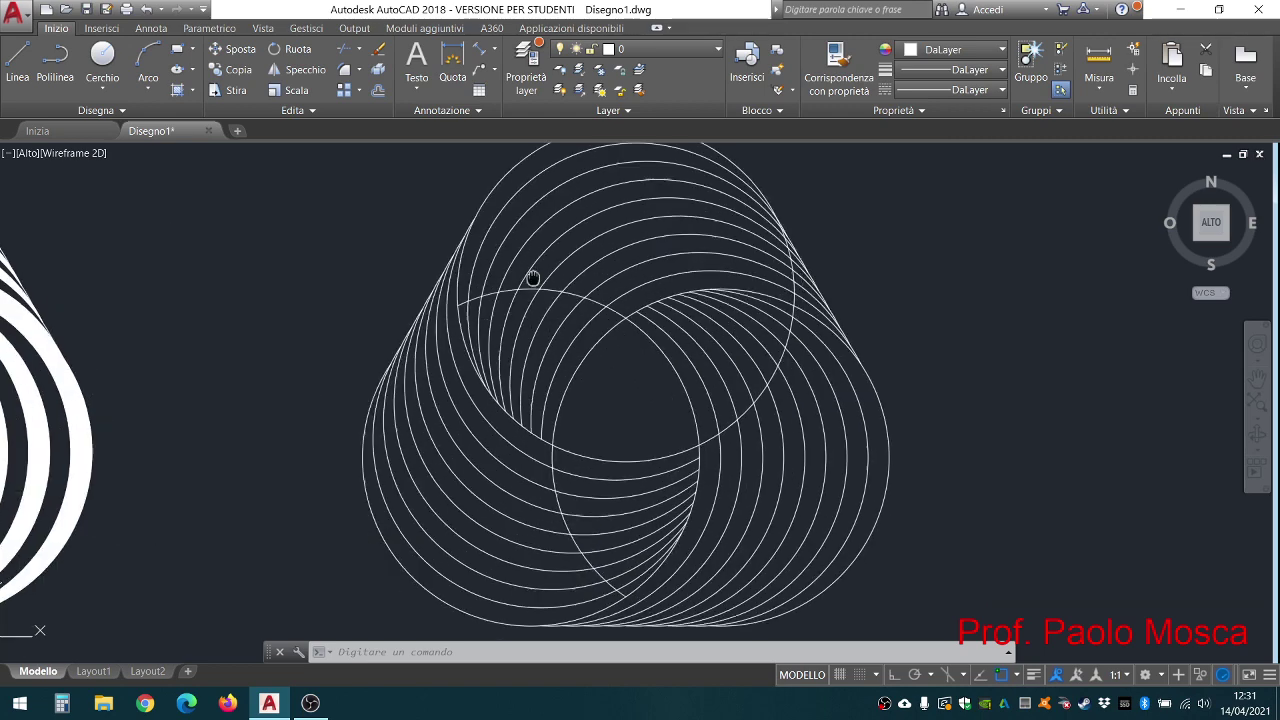
pyautogui.moveTo(531, 278); pyautogui.dragTo(417, 234, button='middle')
pyautogui.scroll(-2, 424, 240)
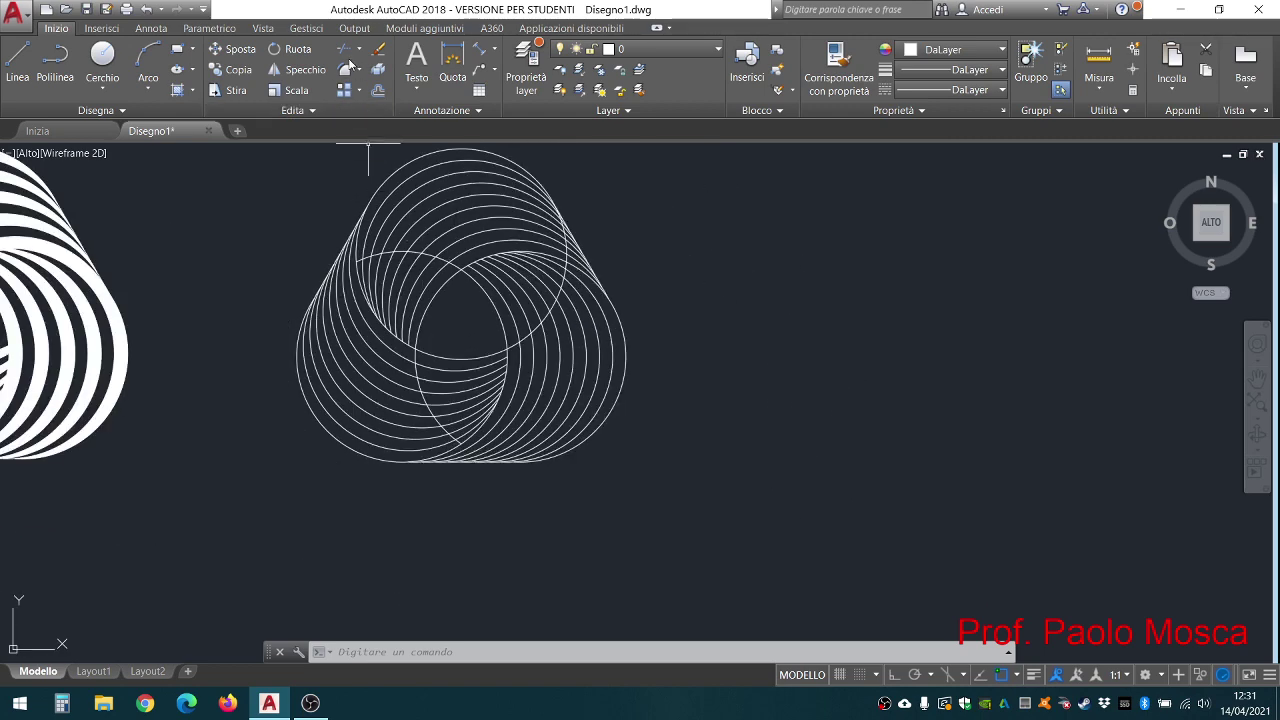
pyautogui.click(350, 52)
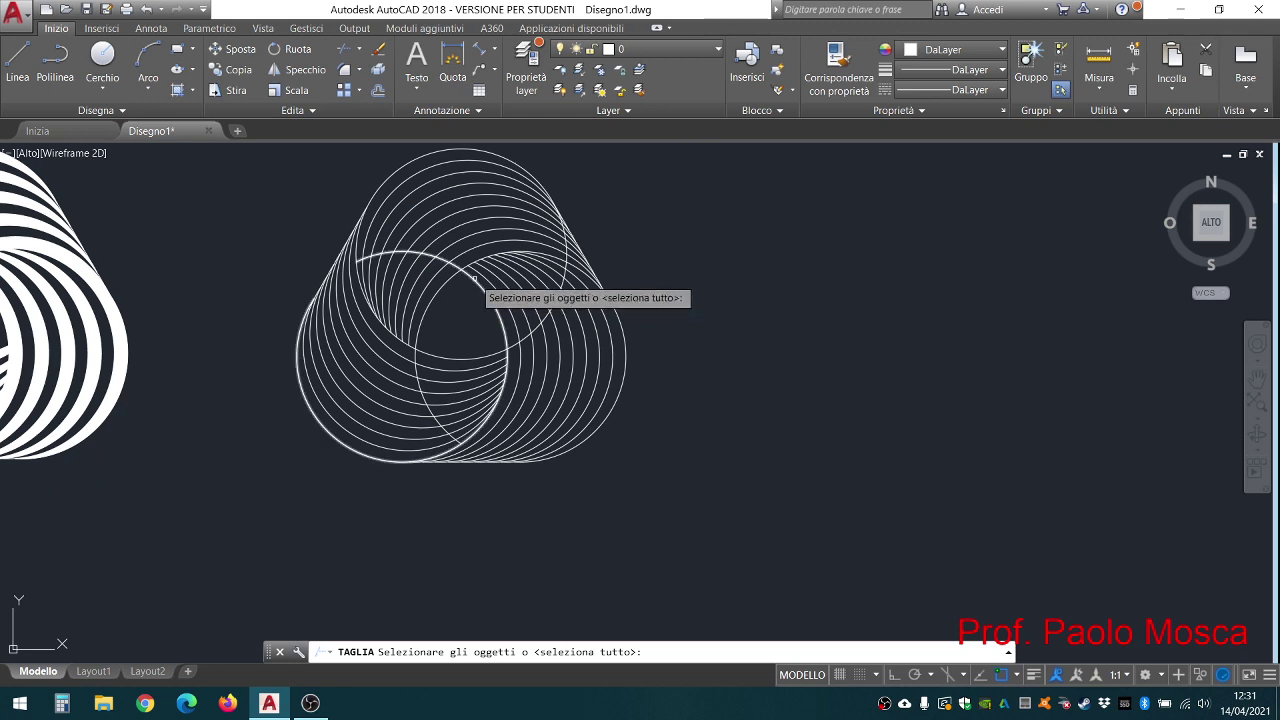
pyautogui.click(447, 280)
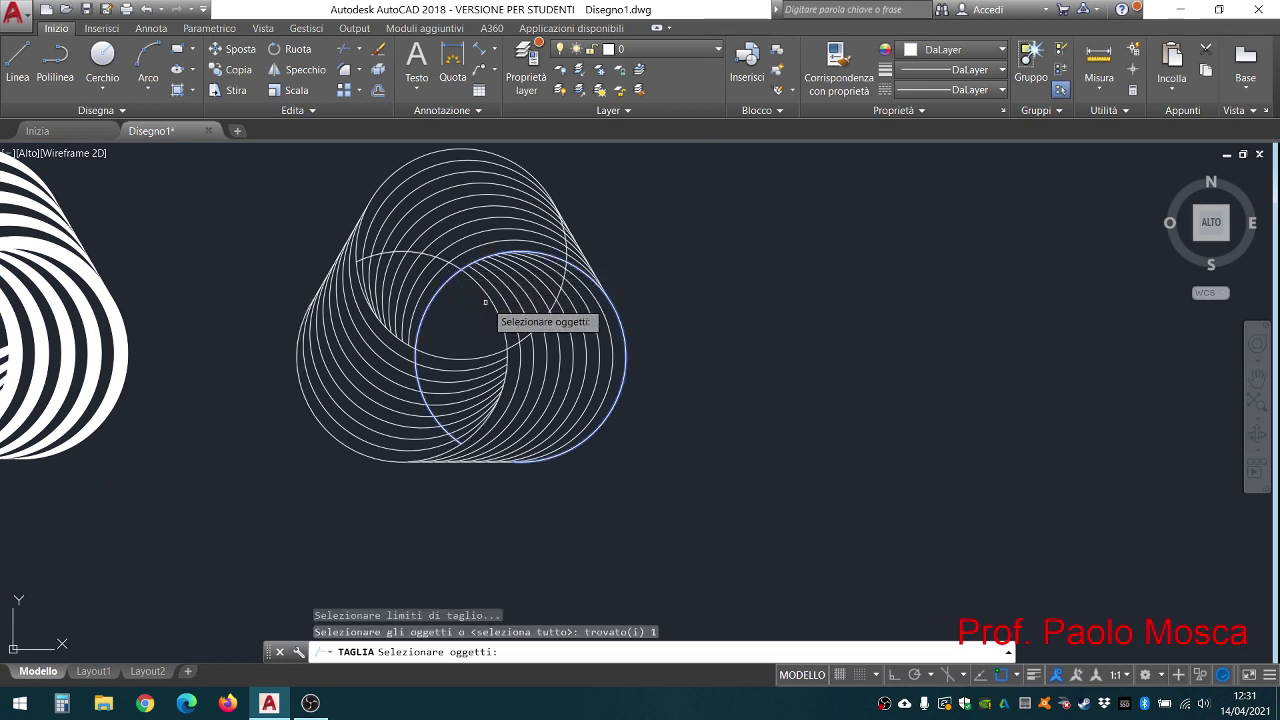
pyautogui.press('Return')
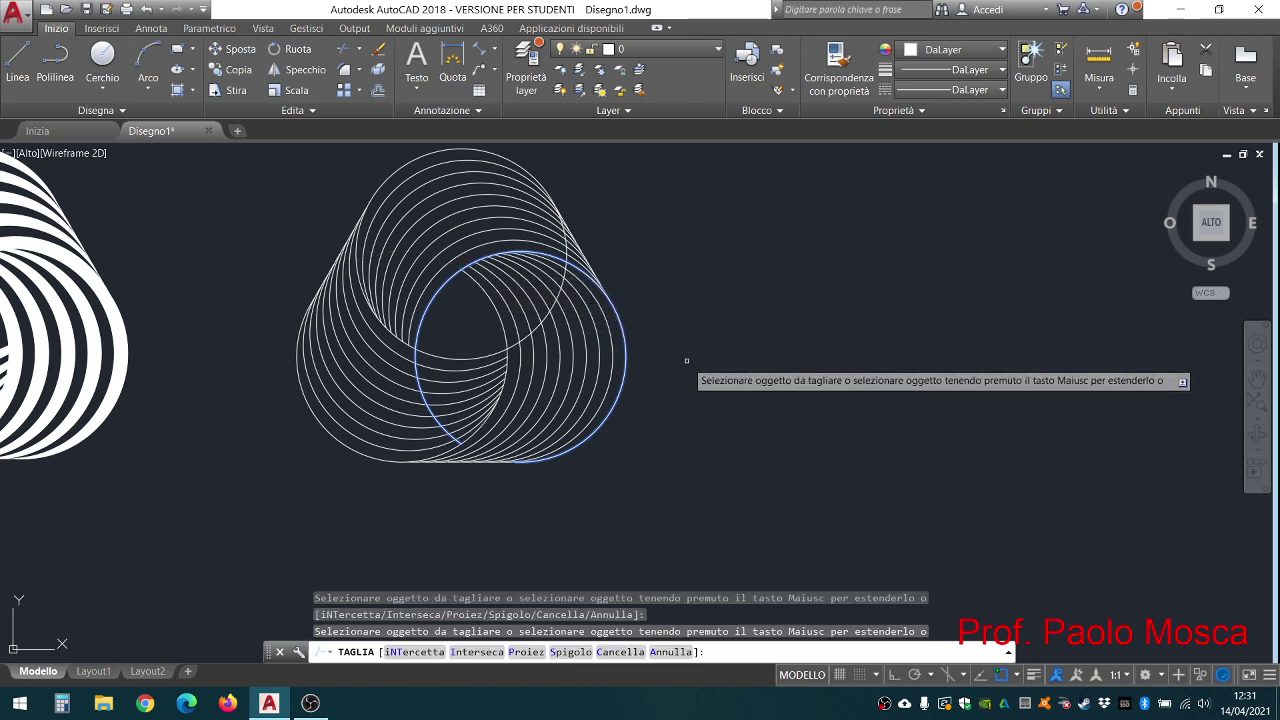
pyautogui.press('Escape')
pyautogui.press('Escape')
pyautogui.press('Escape')
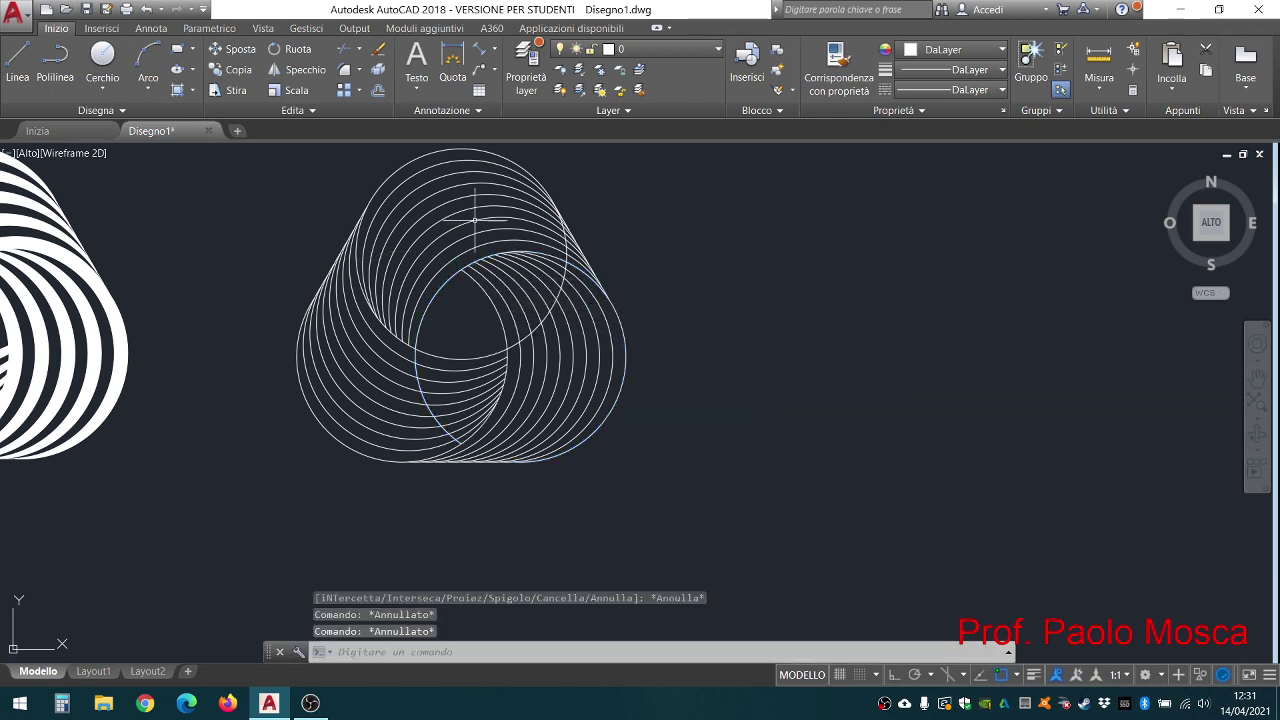
pyautogui.click(345, 55)
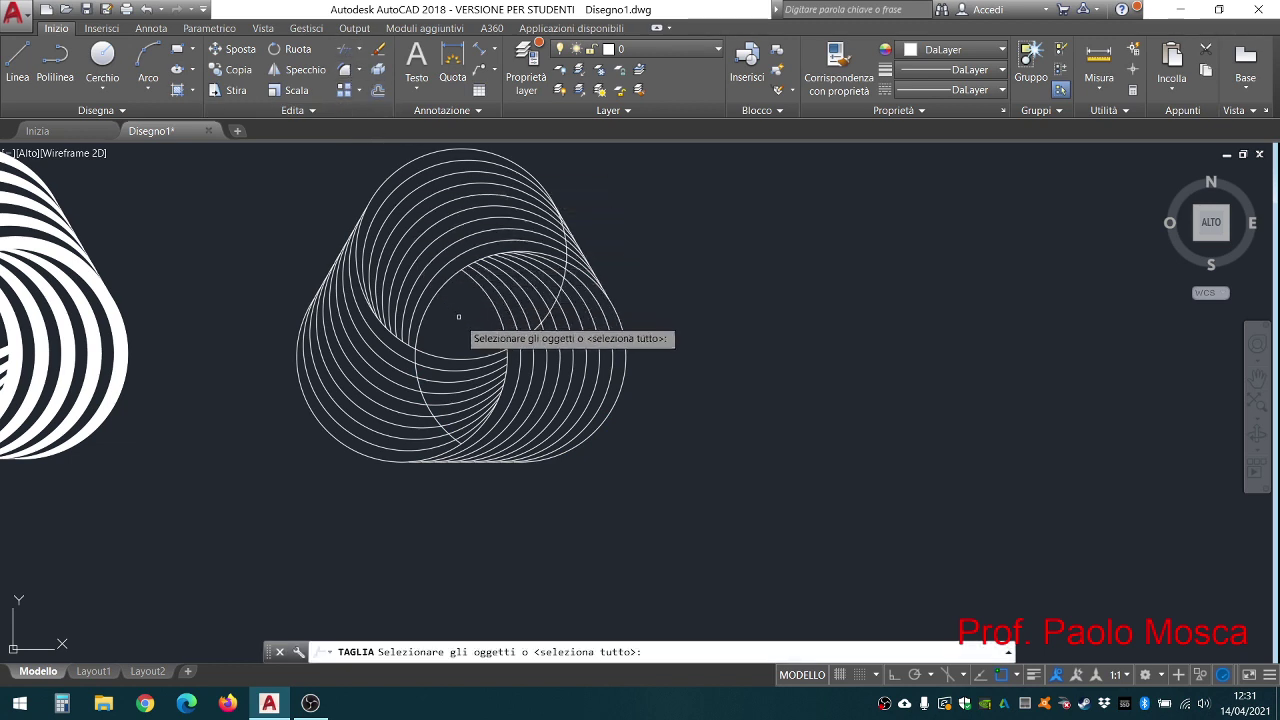
pyautogui.click(505, 327)
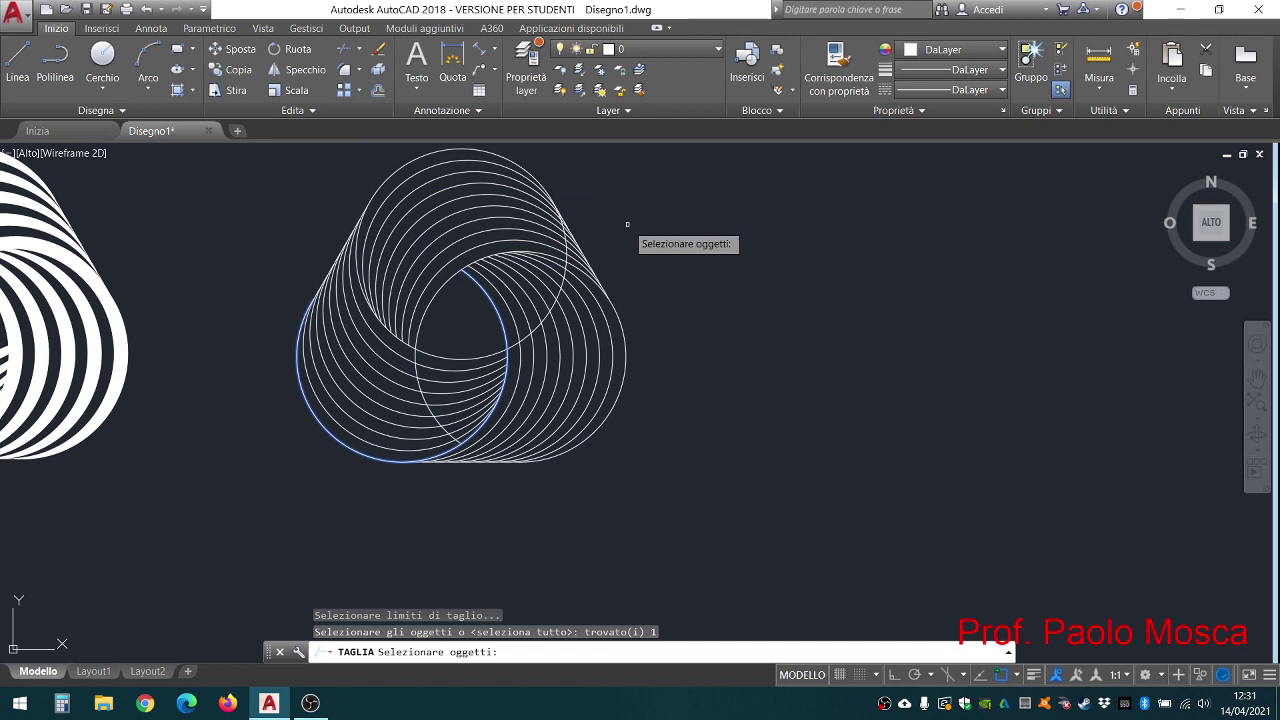
pyautogui.click(518, 164)
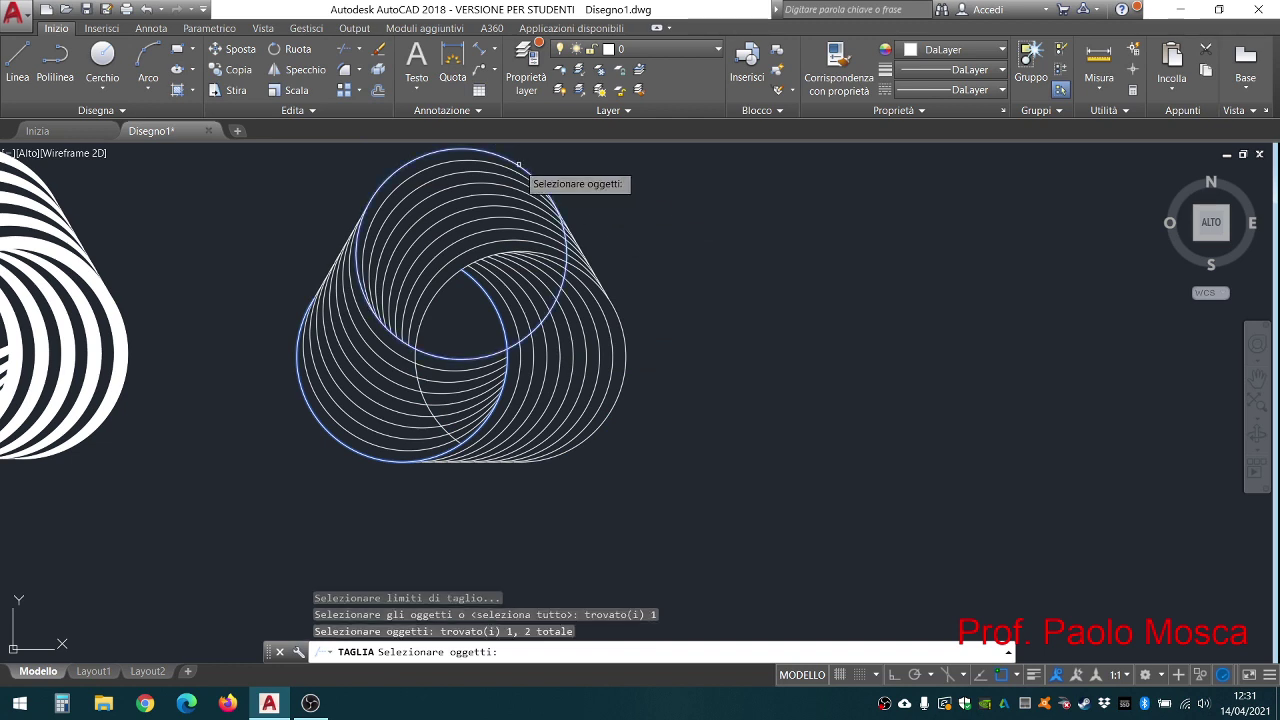
pyautogui.press('Return')
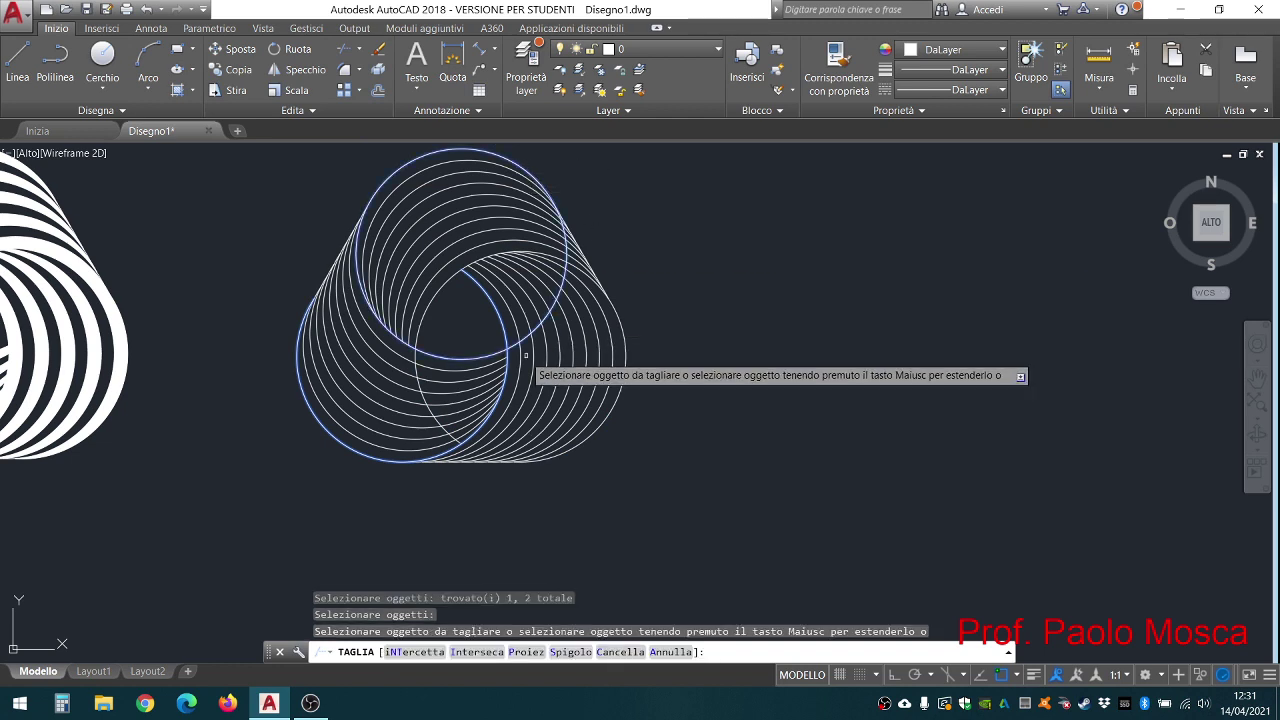
pyautogui.click(521, 337)
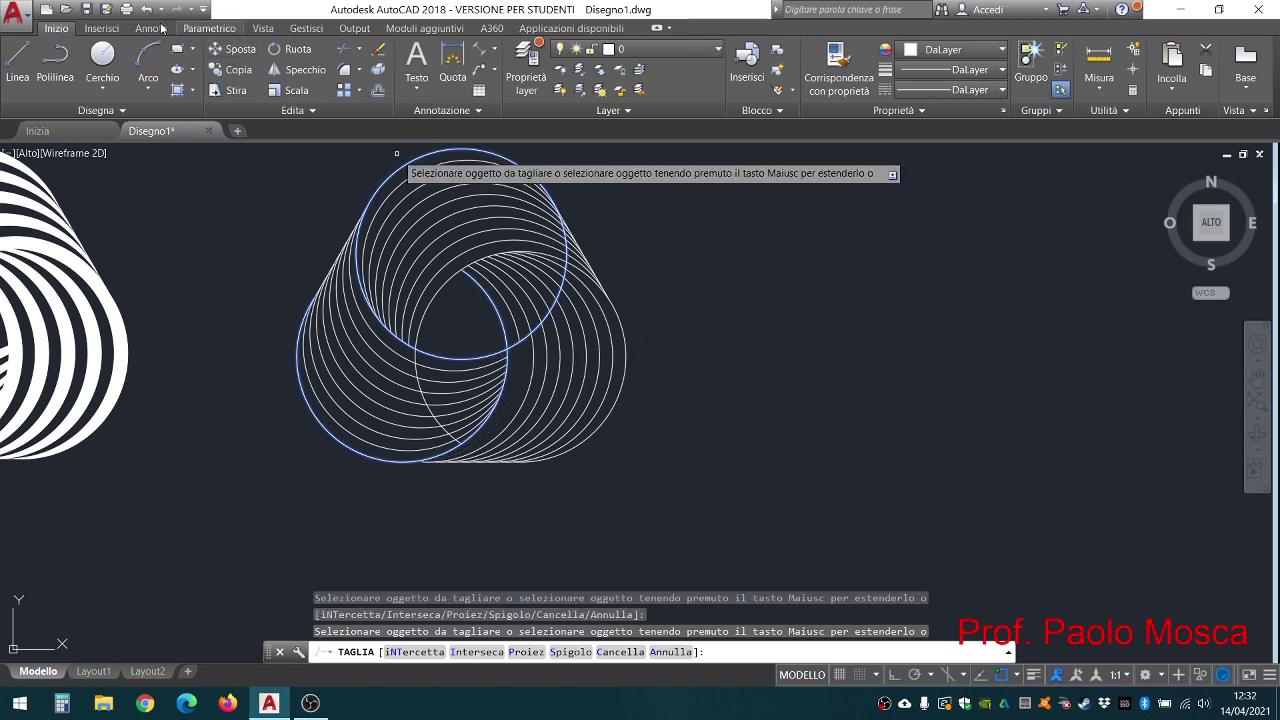
pyautogui.click(147, 12)
pyautogui.press('Escape')
pyautogui.press('Escape')
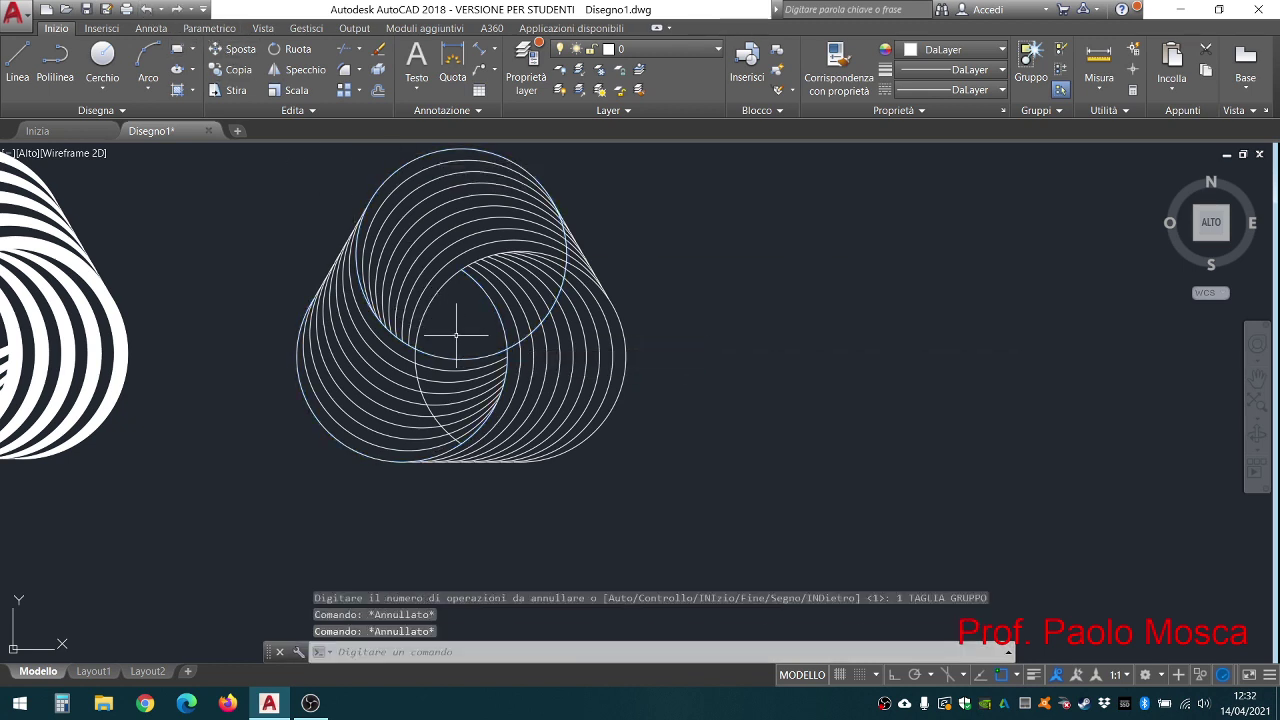
pyautogui.click(532, 339)
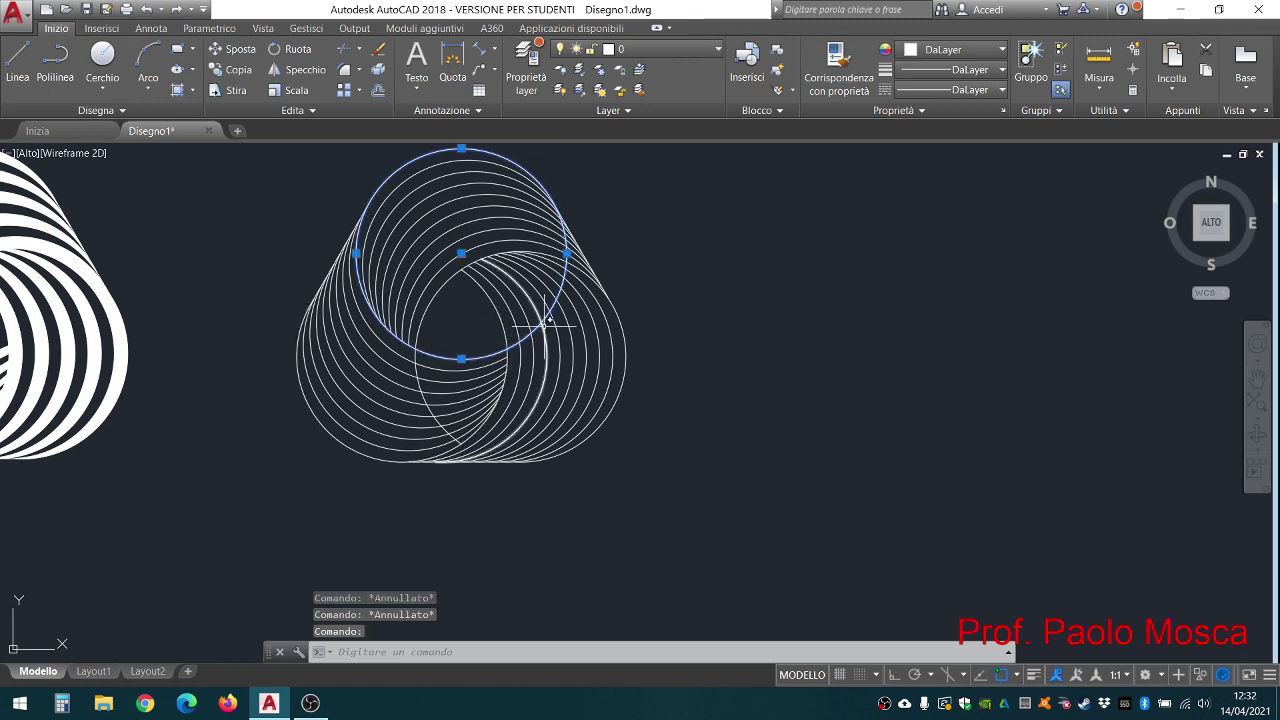
# Step: Restore the accidentally deleted top circle, then try trimming a crossing against the lower-left circle
pyautogui.press('Delete')
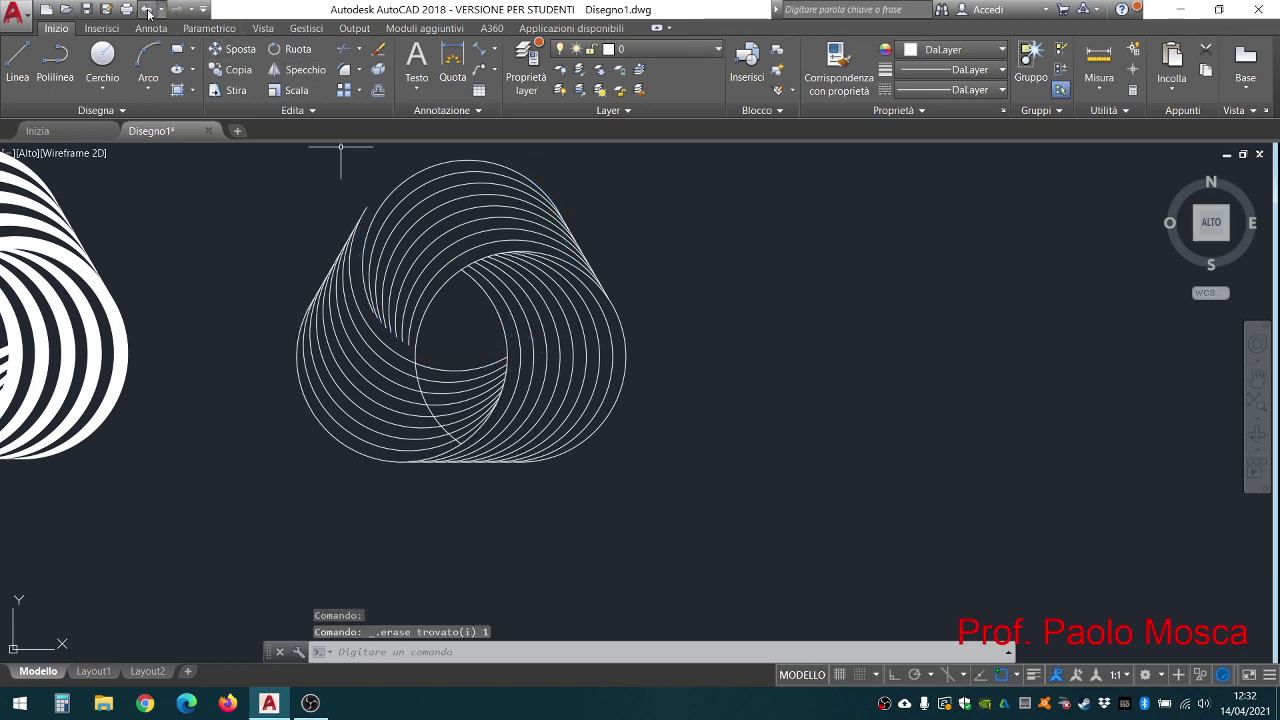
pyautogui.click(147, 10)
pyautogui.write('ta')
pyautogui.press('Return')
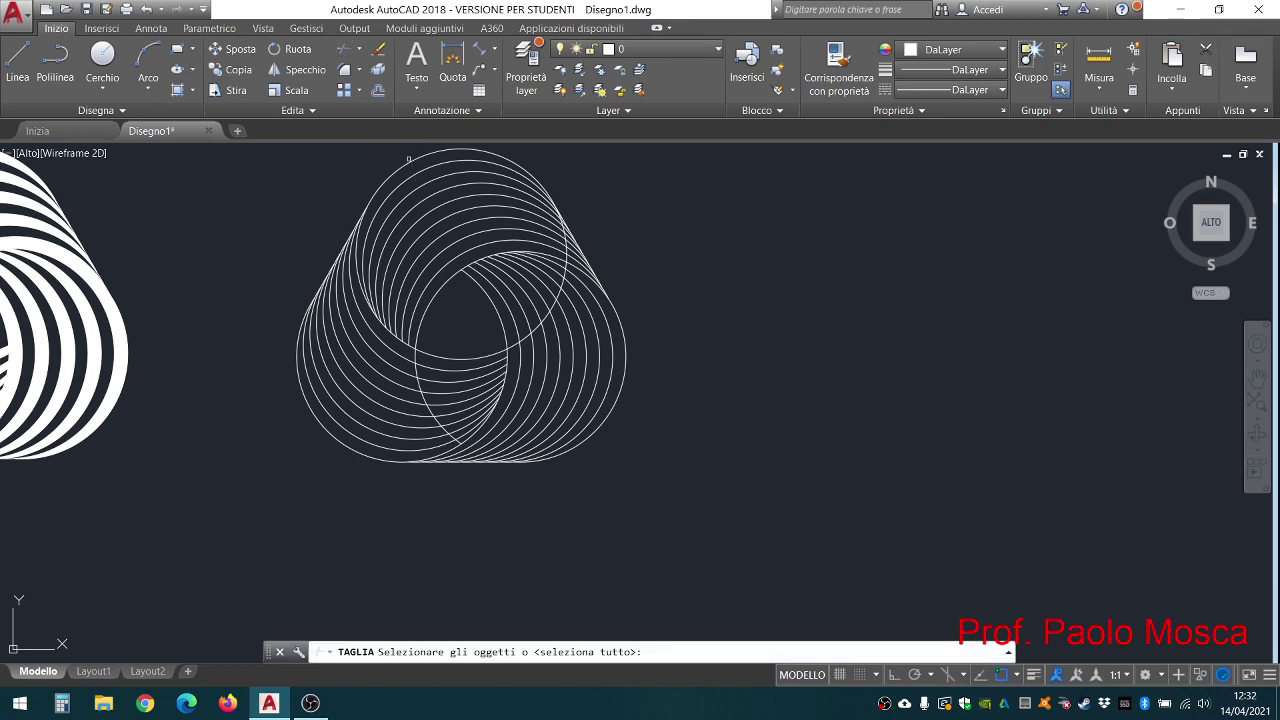
pyautogui.click(503, 335)
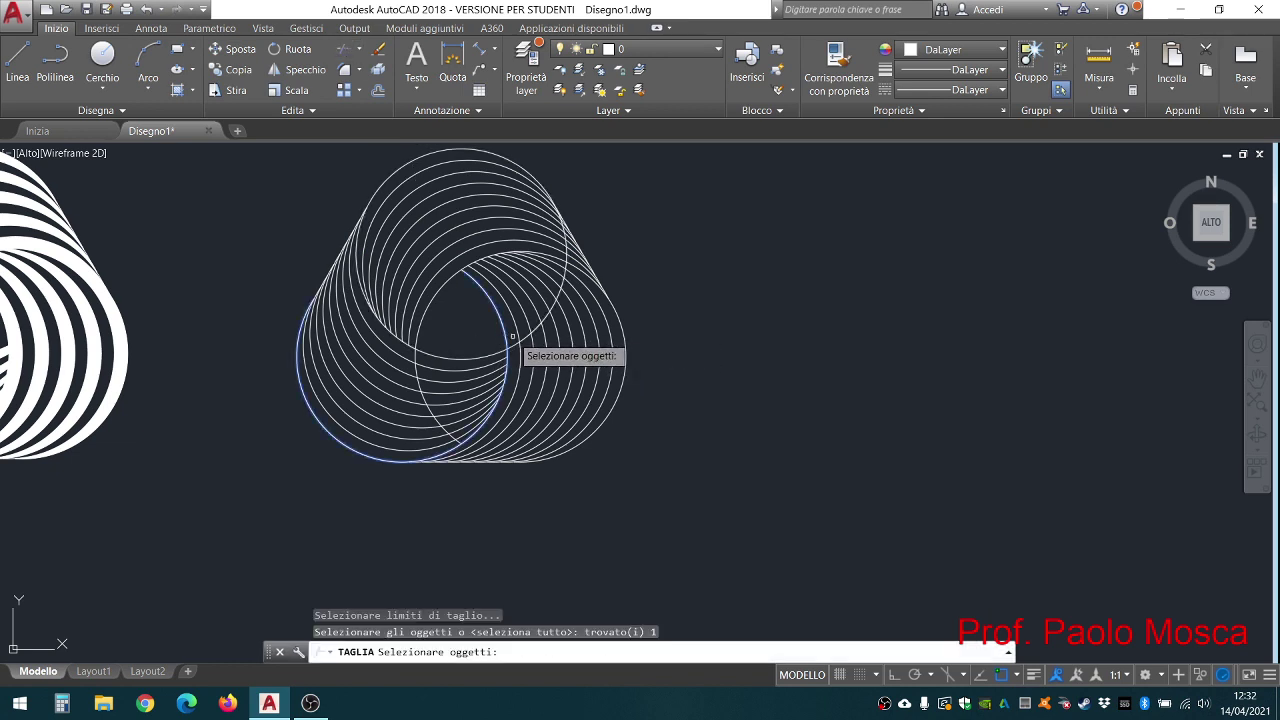
pyautogui.press('Return')
pyautogui.click(516, 338)
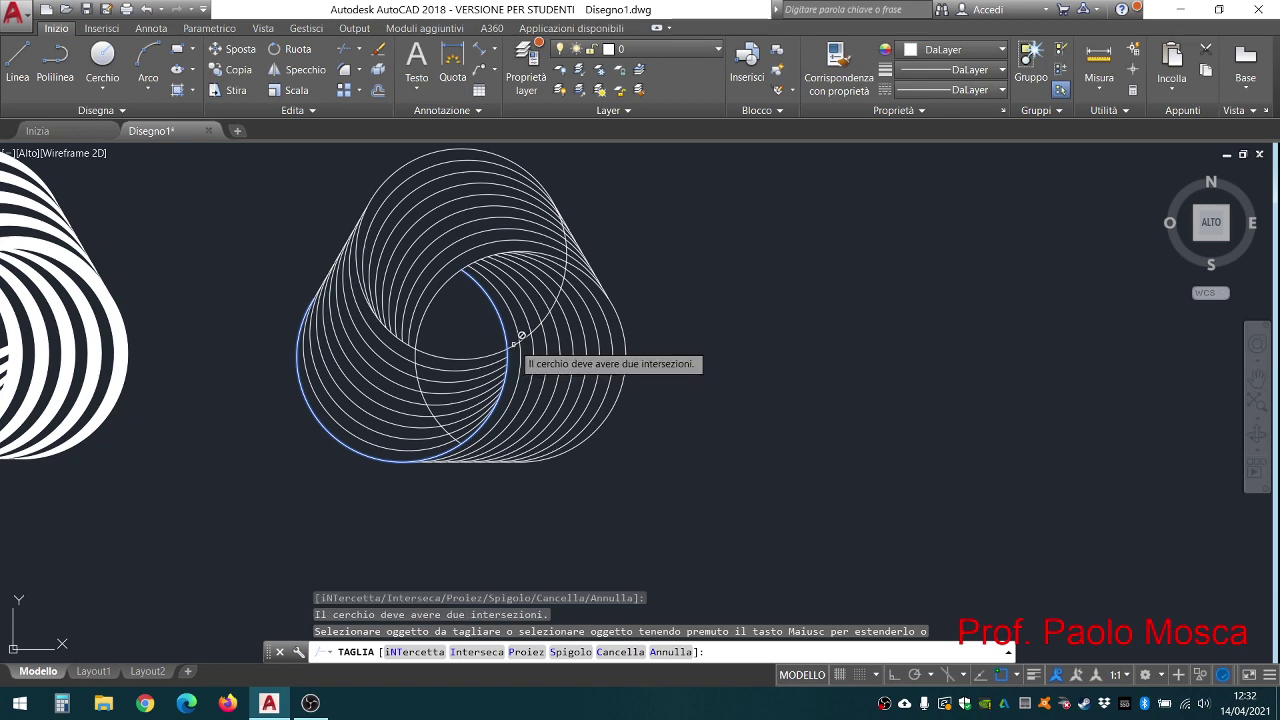
# Step: Restart Trim with all objects as cutting edges and zoom around the overlapping arcs
pyautogui.scroll(2, 519, 335)
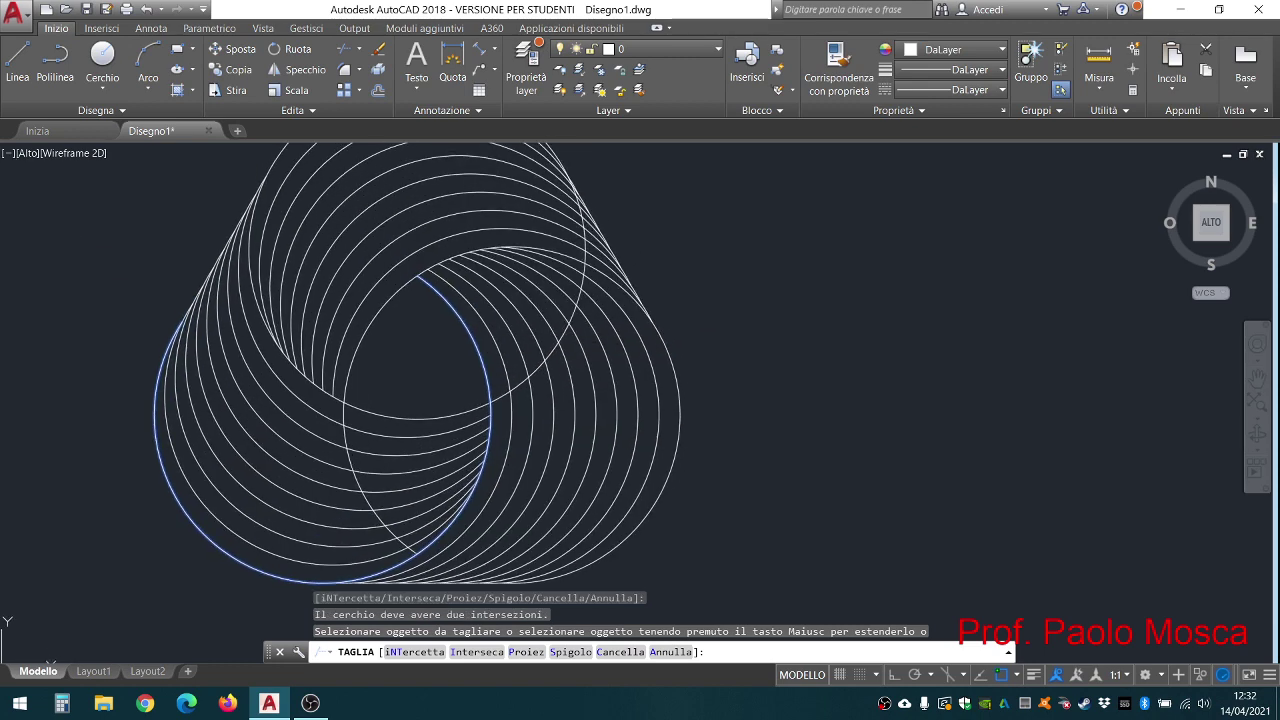
pyautogui.moveTo(490, 300); pyautogui.dragTo(472, 366, button='middle')
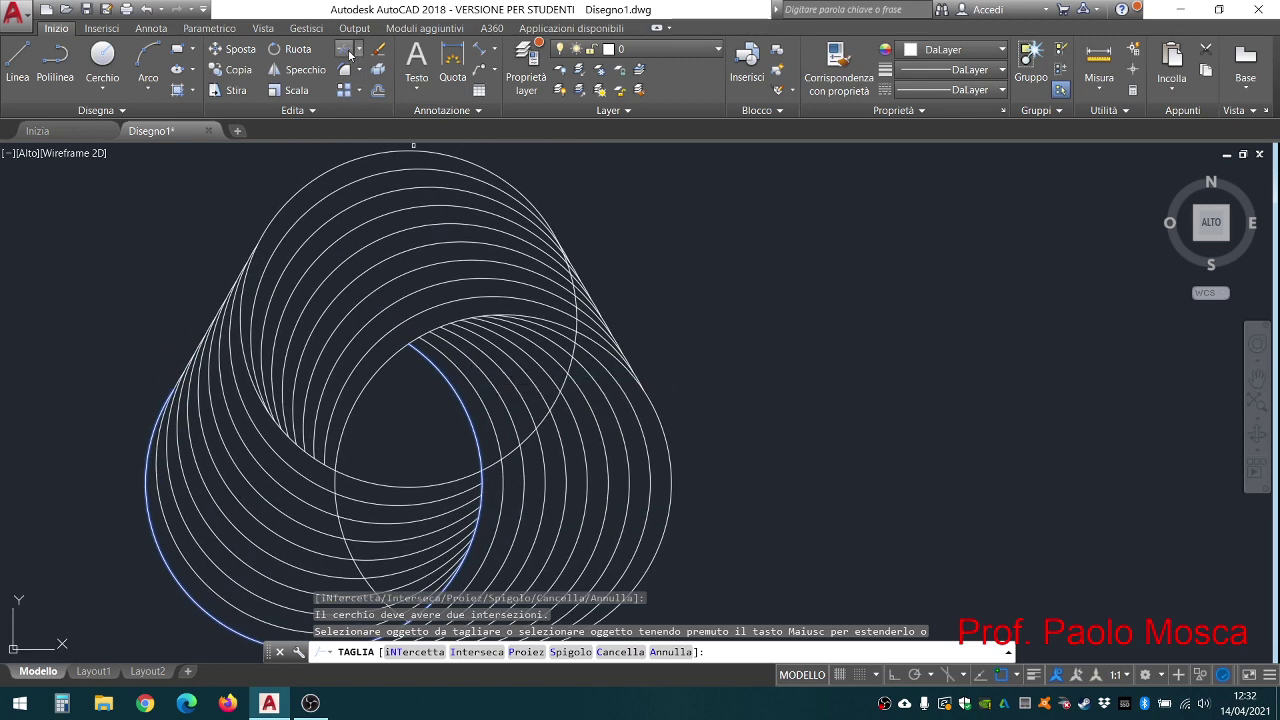
pyautogui.click(345, 53)
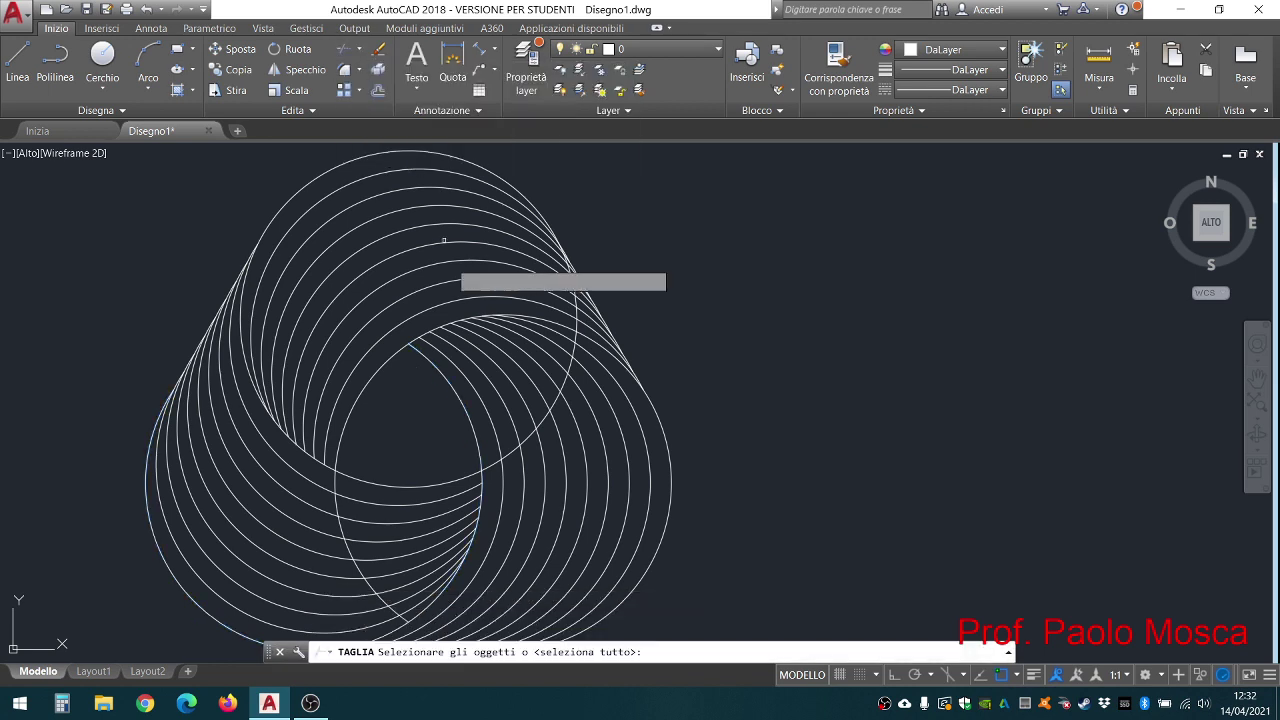
pyautogui.press('Return')
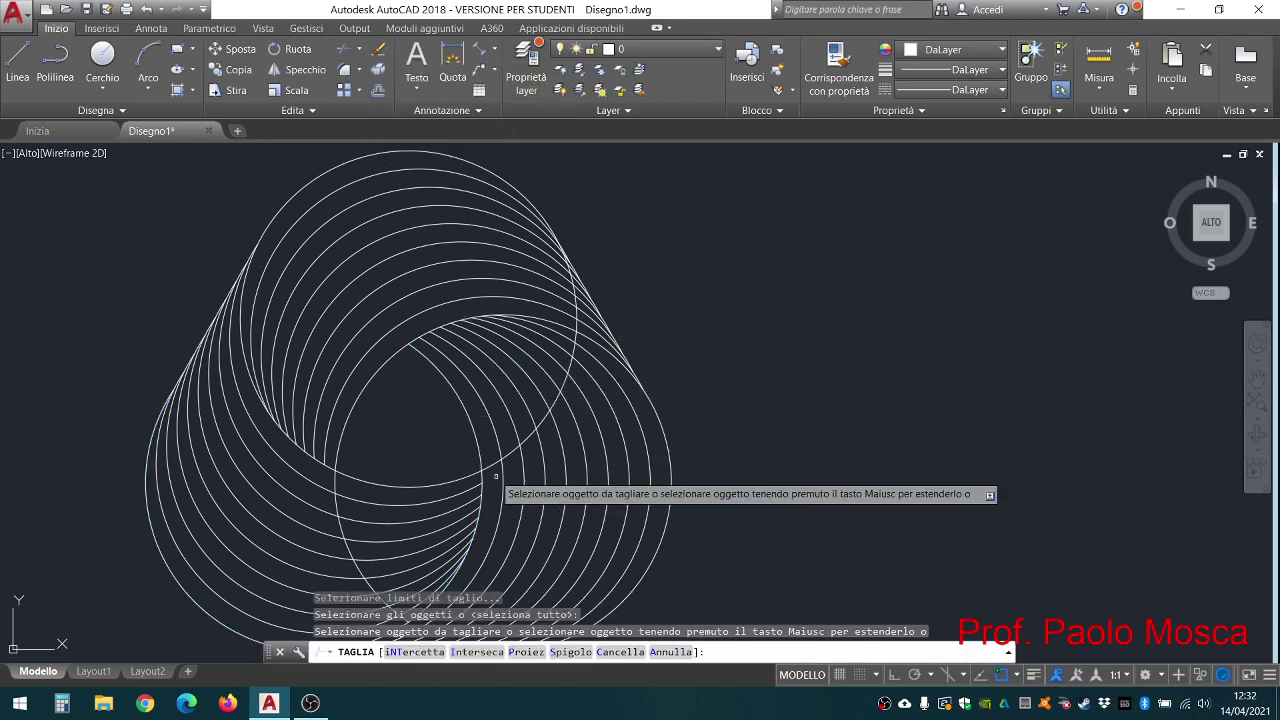
pyautogui.scroll(5, 563, 254)
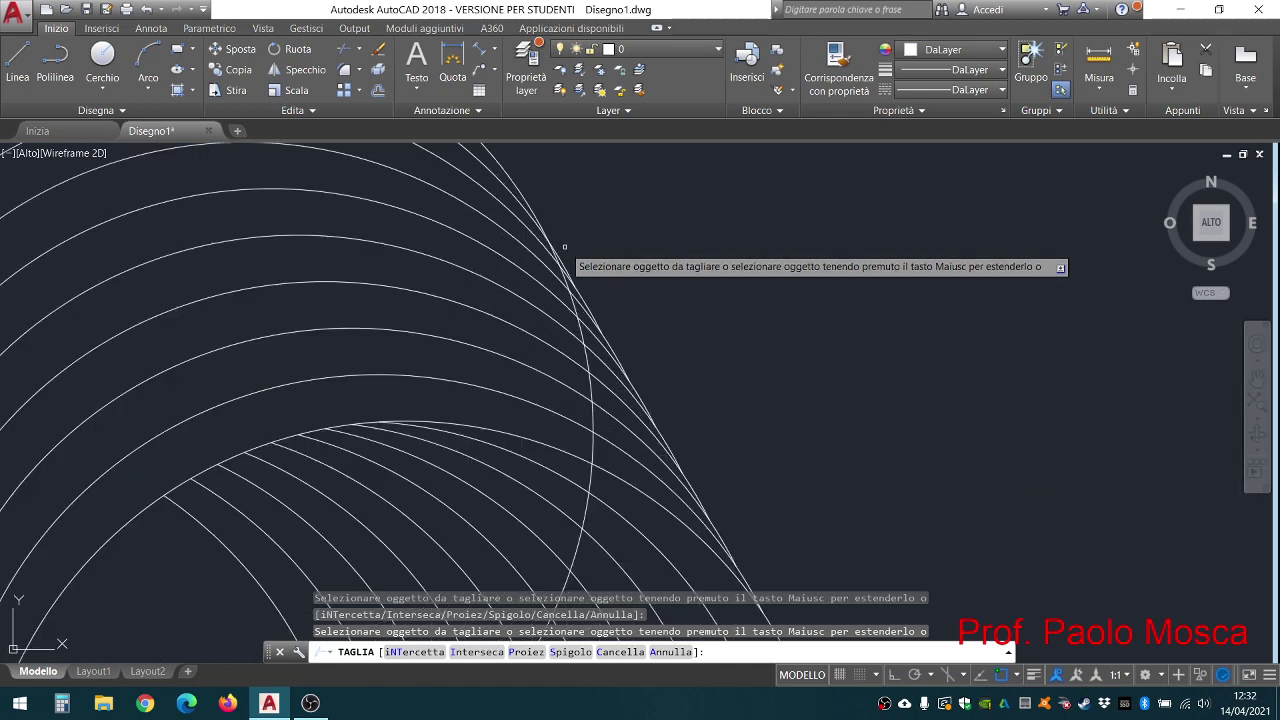
pyautogui.scroll(2, 563, 254)
pyautogui.scroll(1, 560, 250)
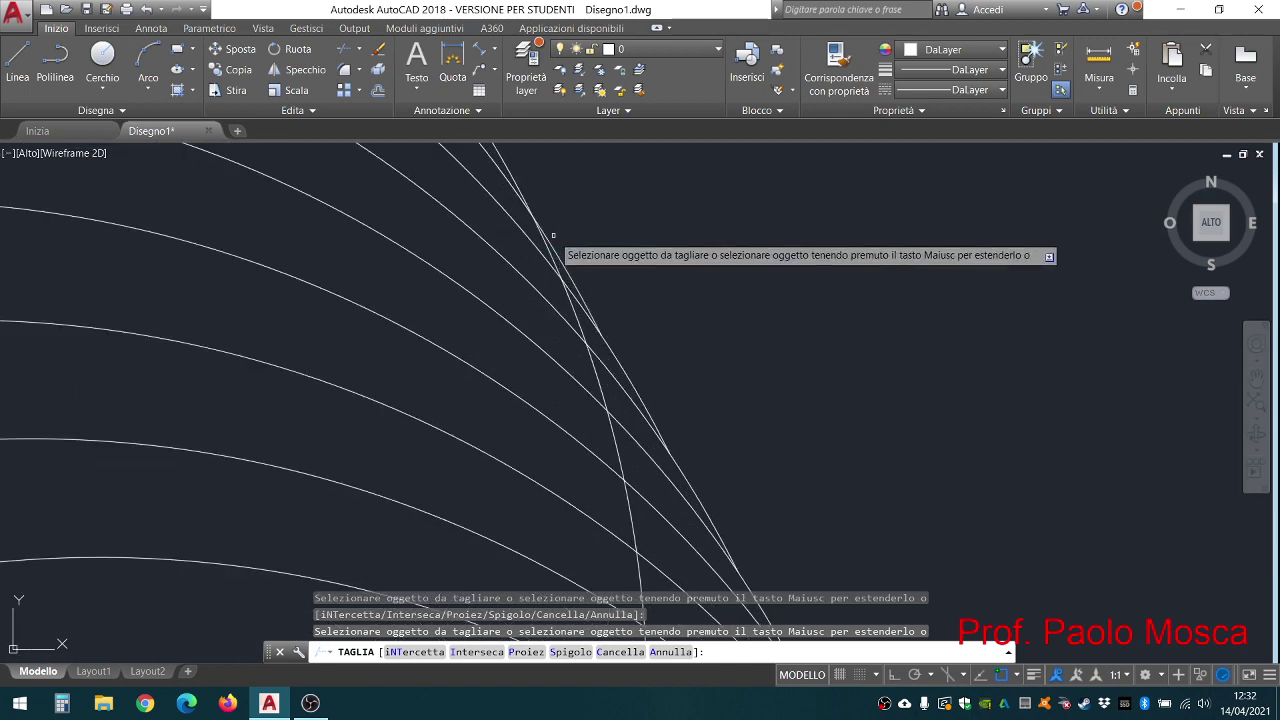
pyautogui.scroll(-3, 581, 212)
pyautogui.scroll(1, 600, 290)
pyautogui.scroll(-1, 609, 317)
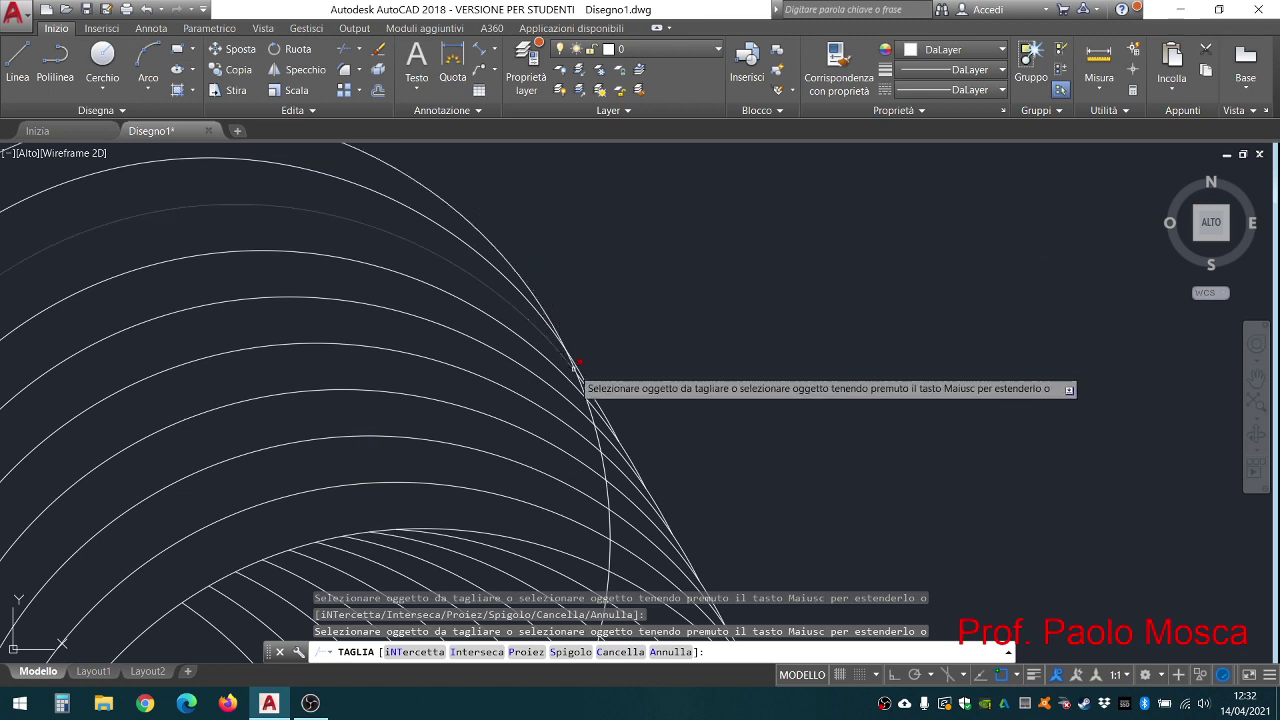
pyautogui.scroll(2, 576, 361)
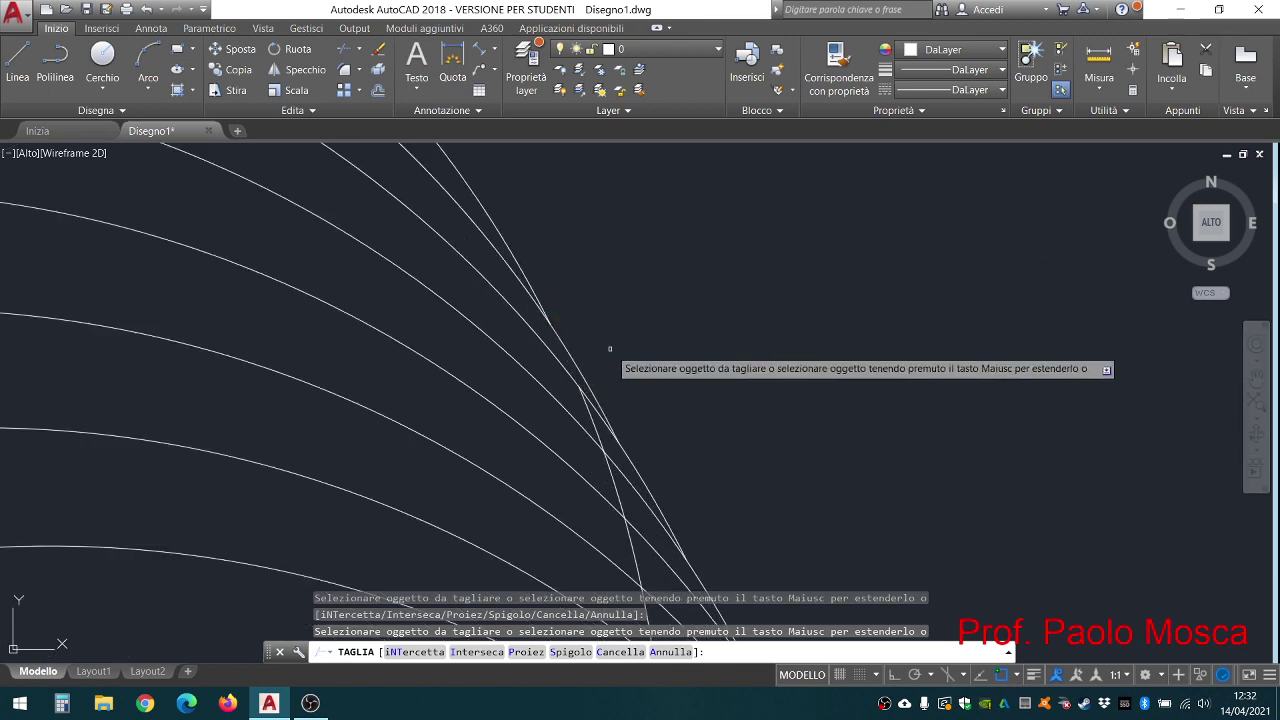
pyautogui.scroll(-3, 620, 356)
pyautogui.scroll(-3, 650, 360)
# Step: Cancel the trim and erase the stray arc on the right
pyautogui.press('Escape')
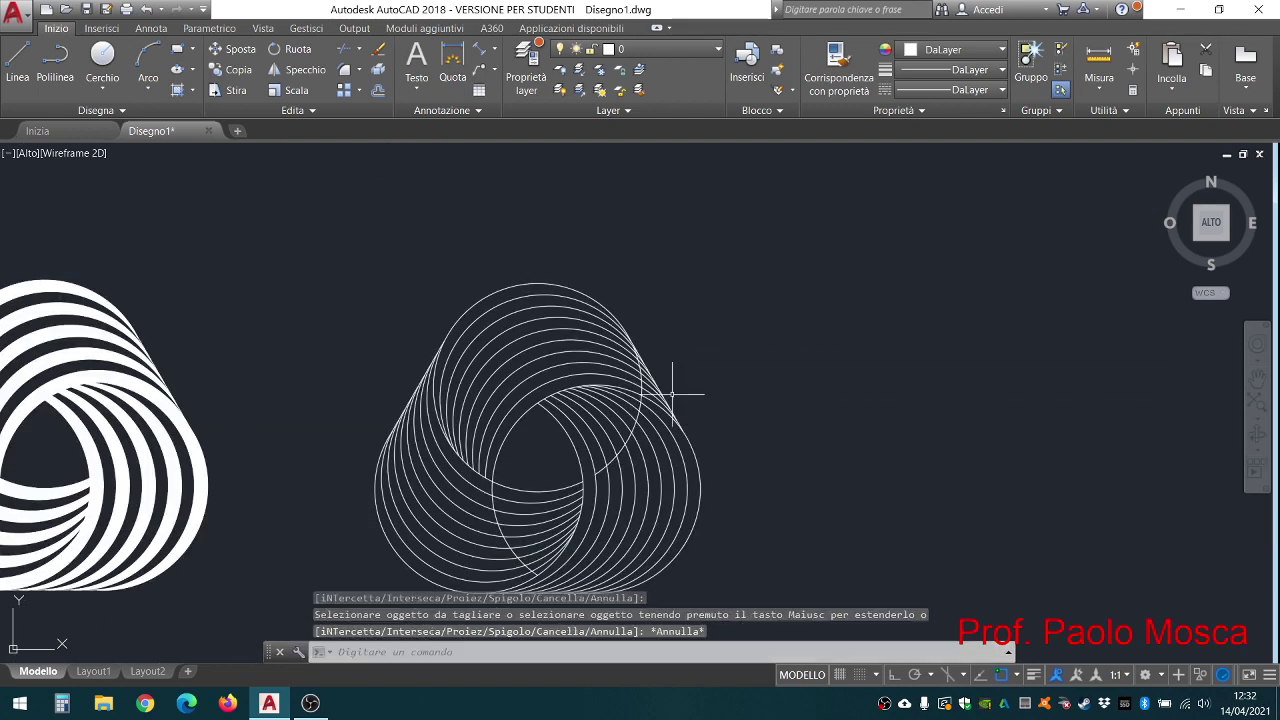
pyautogui.press('Escape')
pyautogui.press('Escape')
pyautogui.click(638, 405)
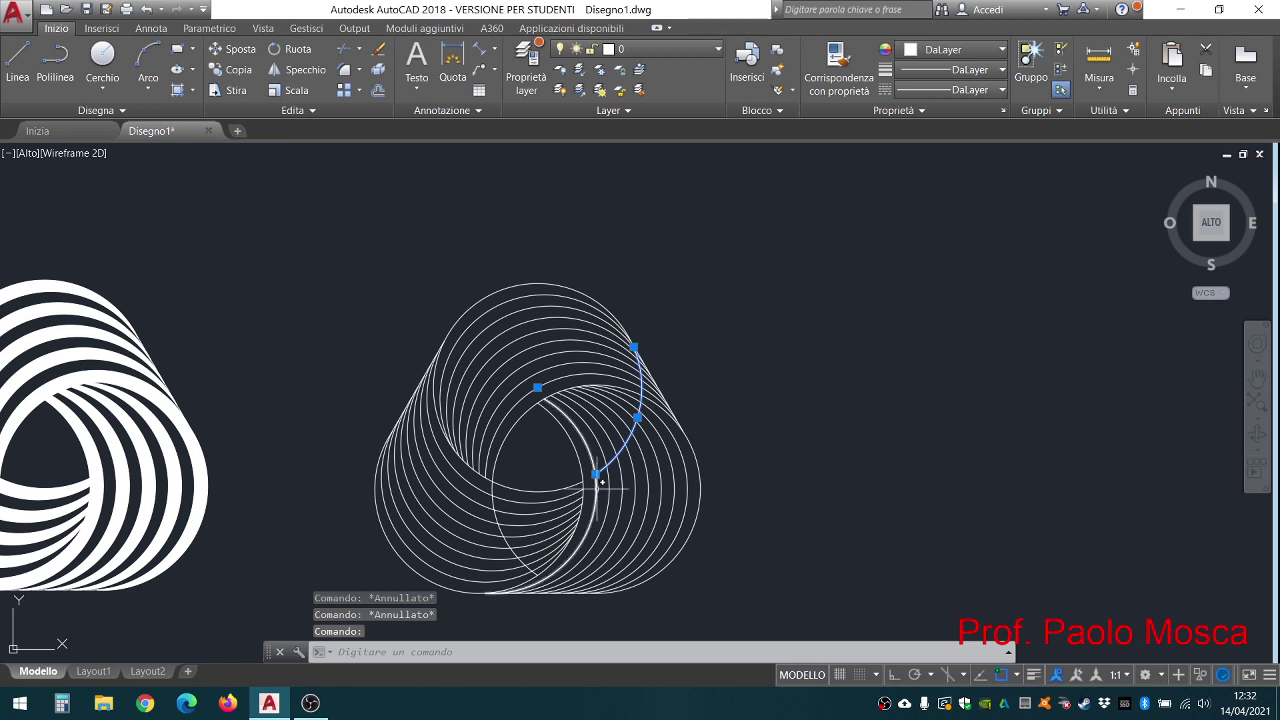
pyautogui.press('Delete')
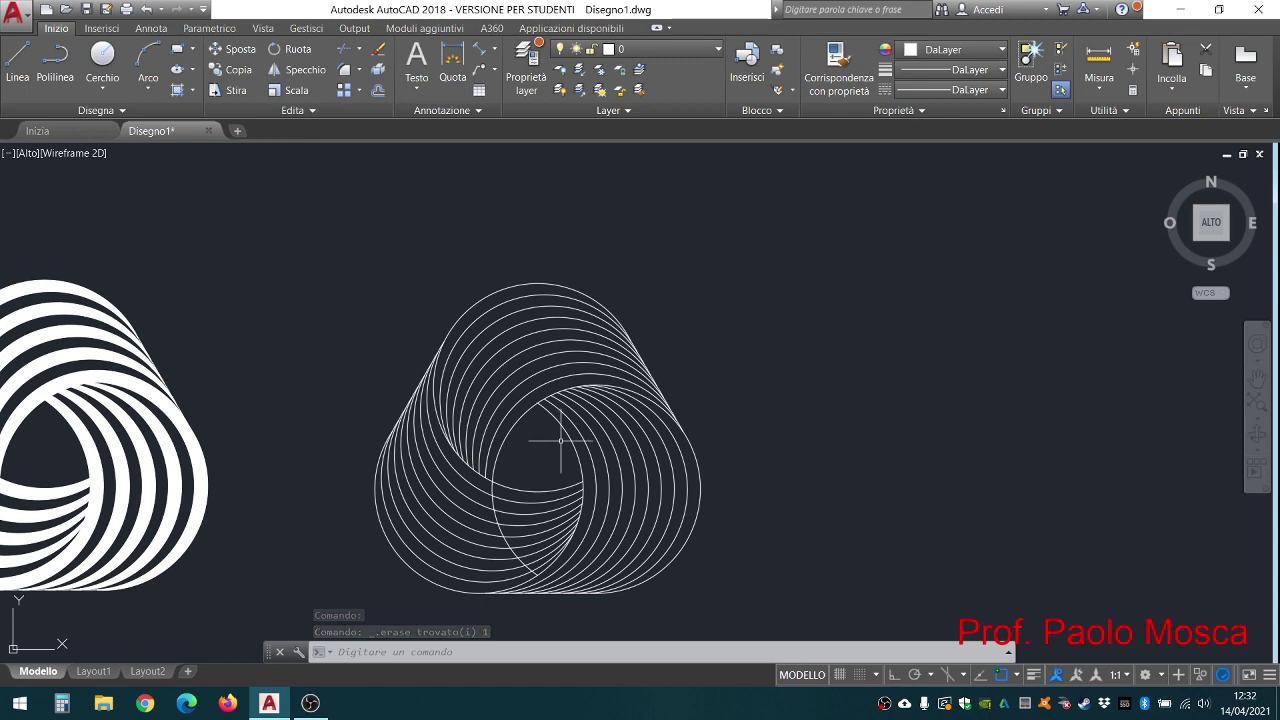
# Step: Trim the circle segment inside the central hole against the top circle
pyautogui.moveTo(549, 465); pyautogui.dragTo(528, 416, button='middle')
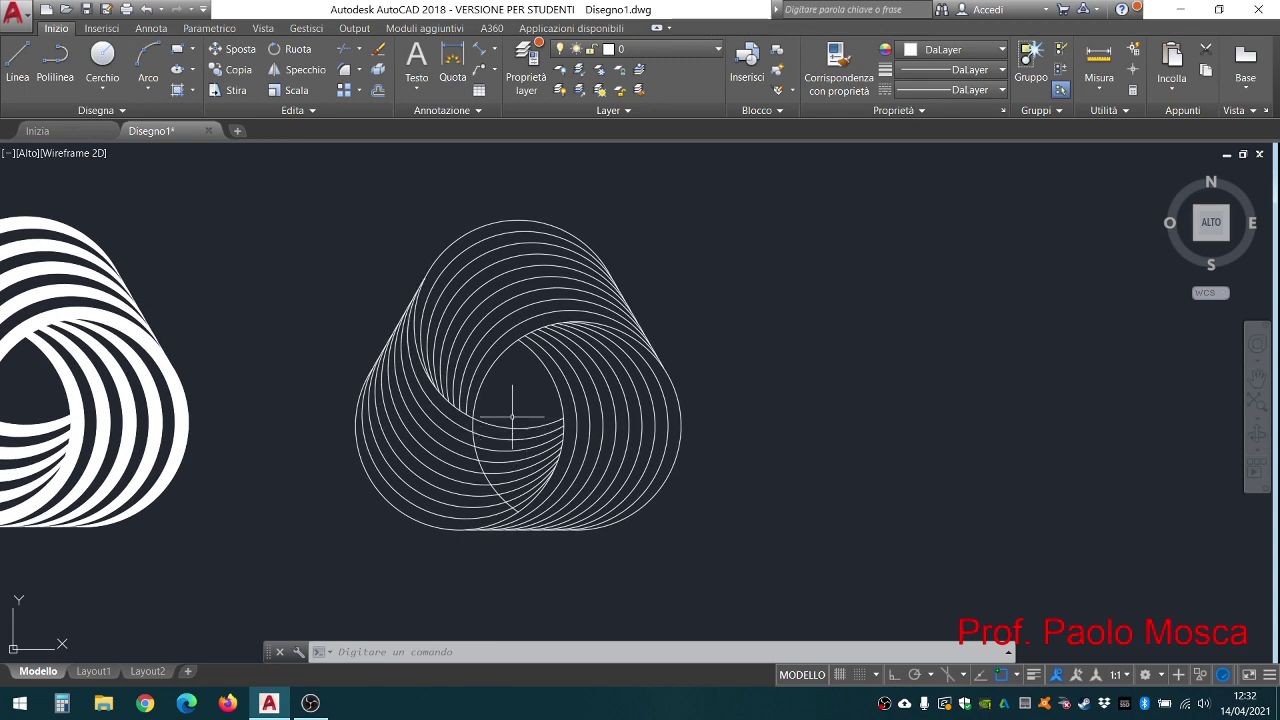
pyautogui.click(348, 56)
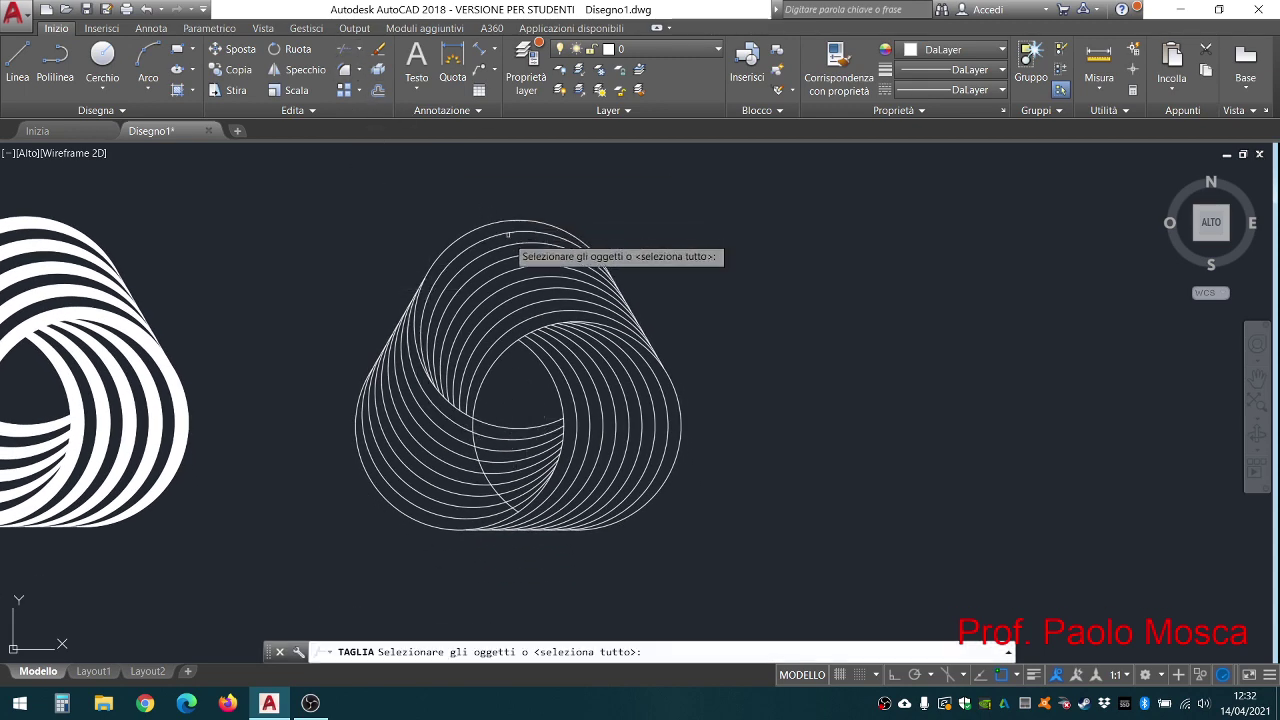
pyautogui.click(485, 410)
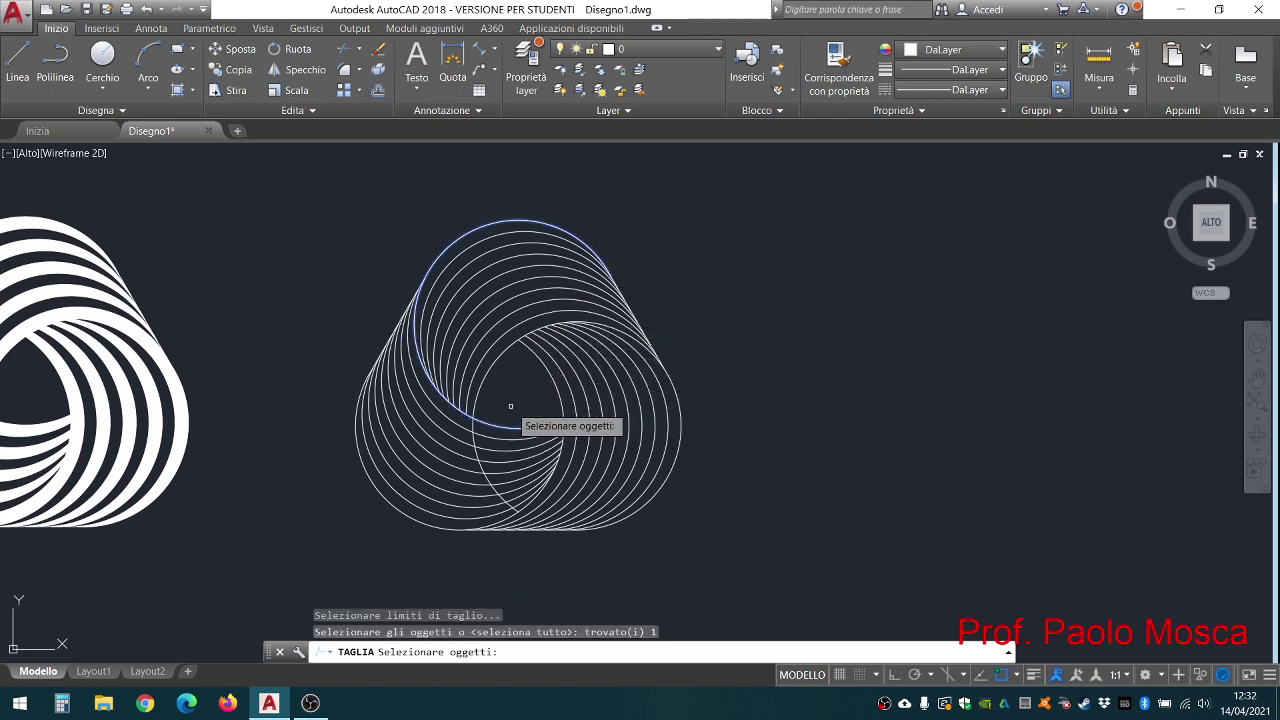
pyautogui.press('Return')
pyautogui.click(481, 440)
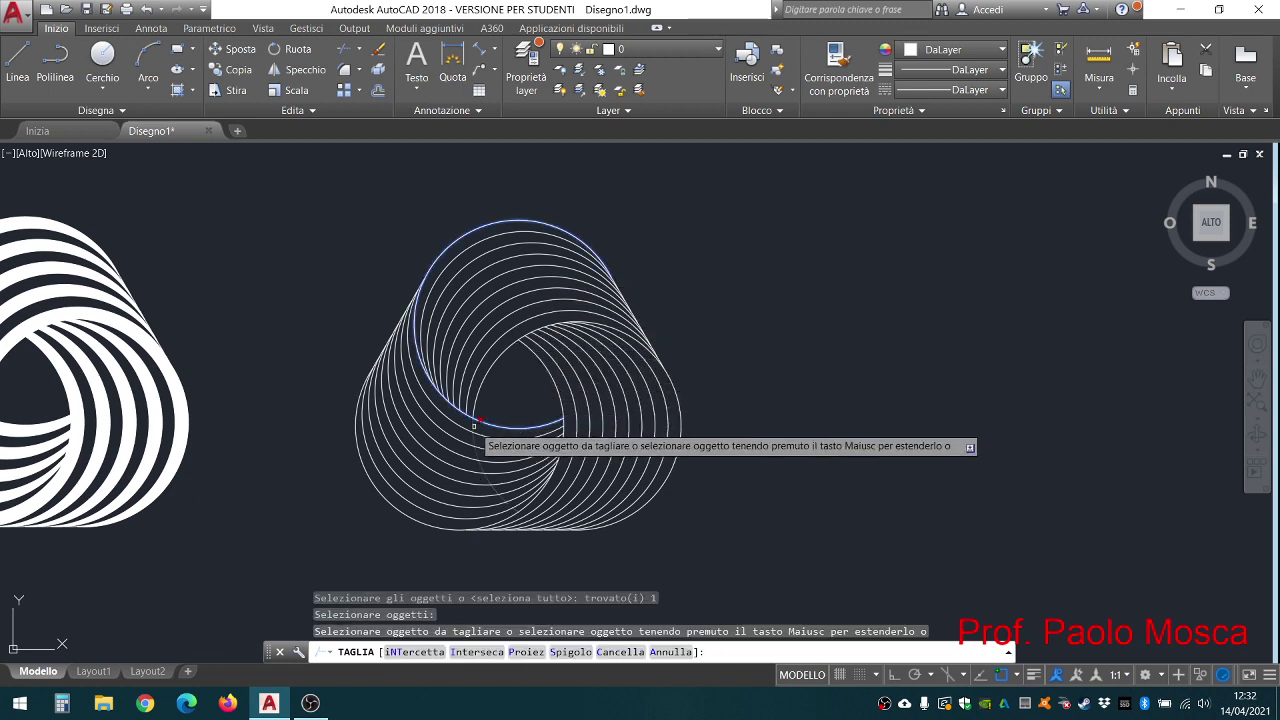
pyautogui.press('Escape')
pyautogui.press('Escape')
pyautogui.press('Escape')
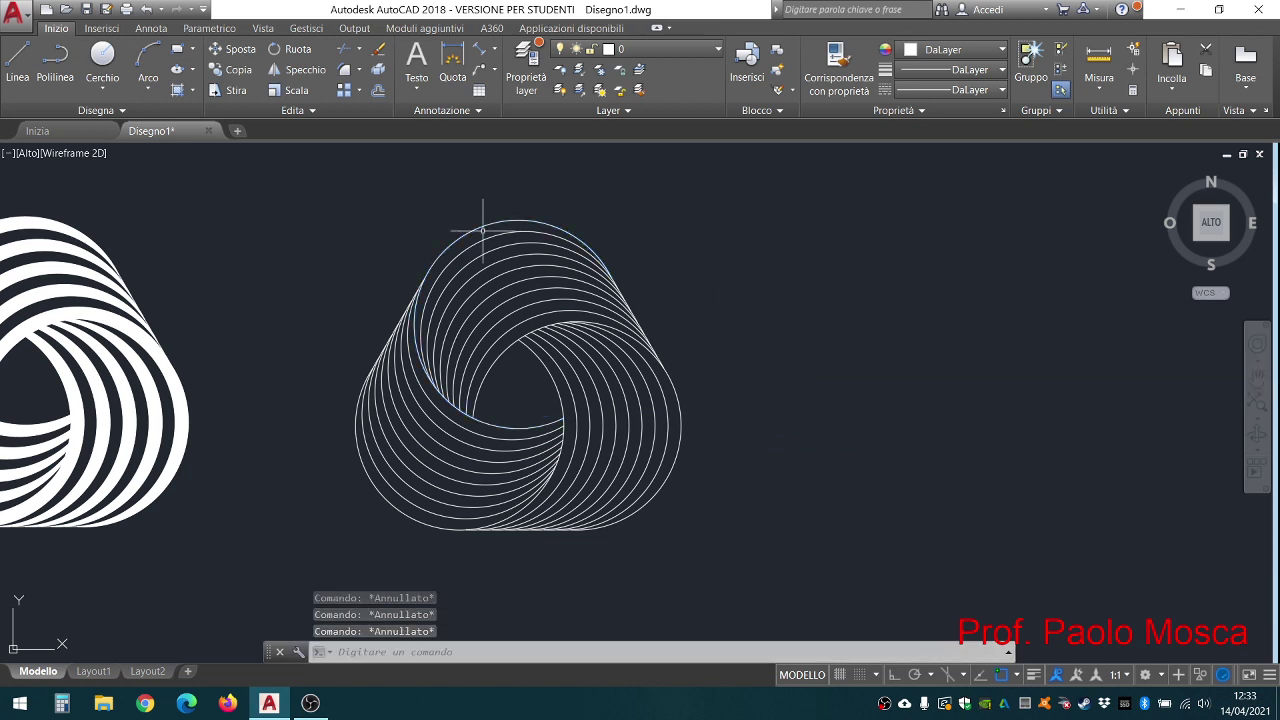
pyautogui.click(194, 93)
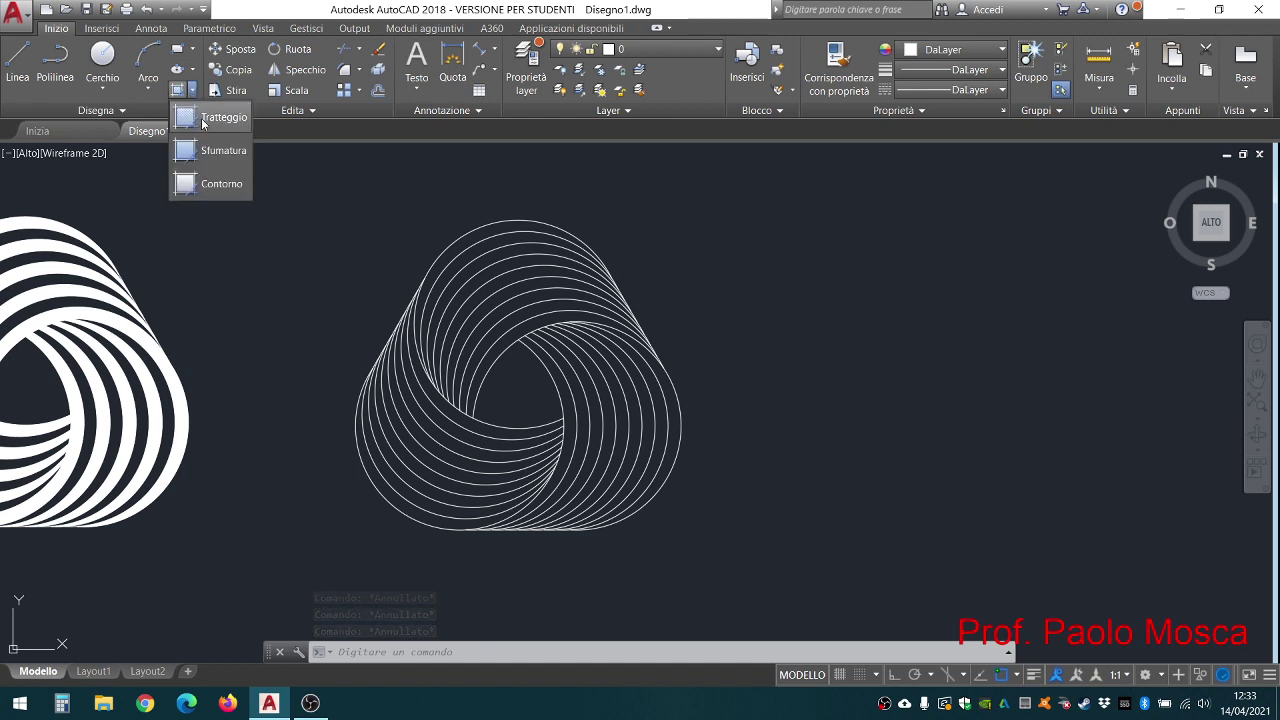
# Step: Start a hatch and choose the SOLID pattern after trying ANSI31 and ANGLE
pyautogui.click(203, 120)
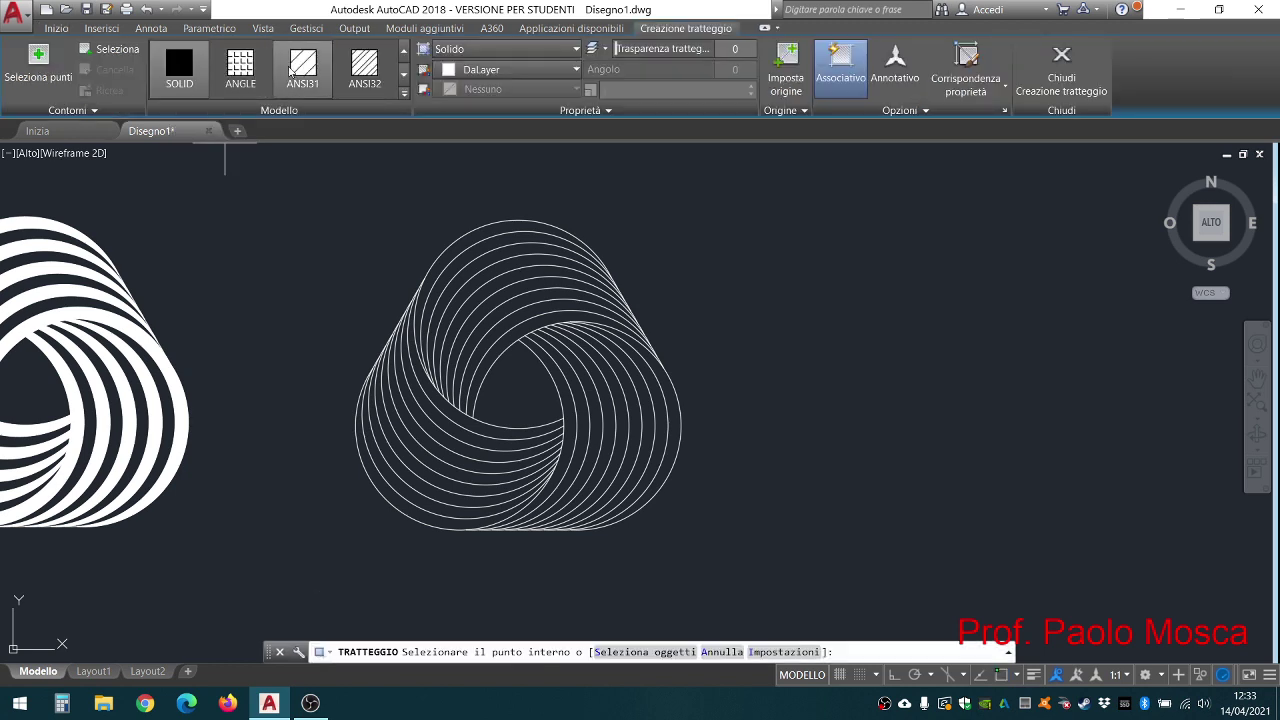
pyautogui.click(291, 68)
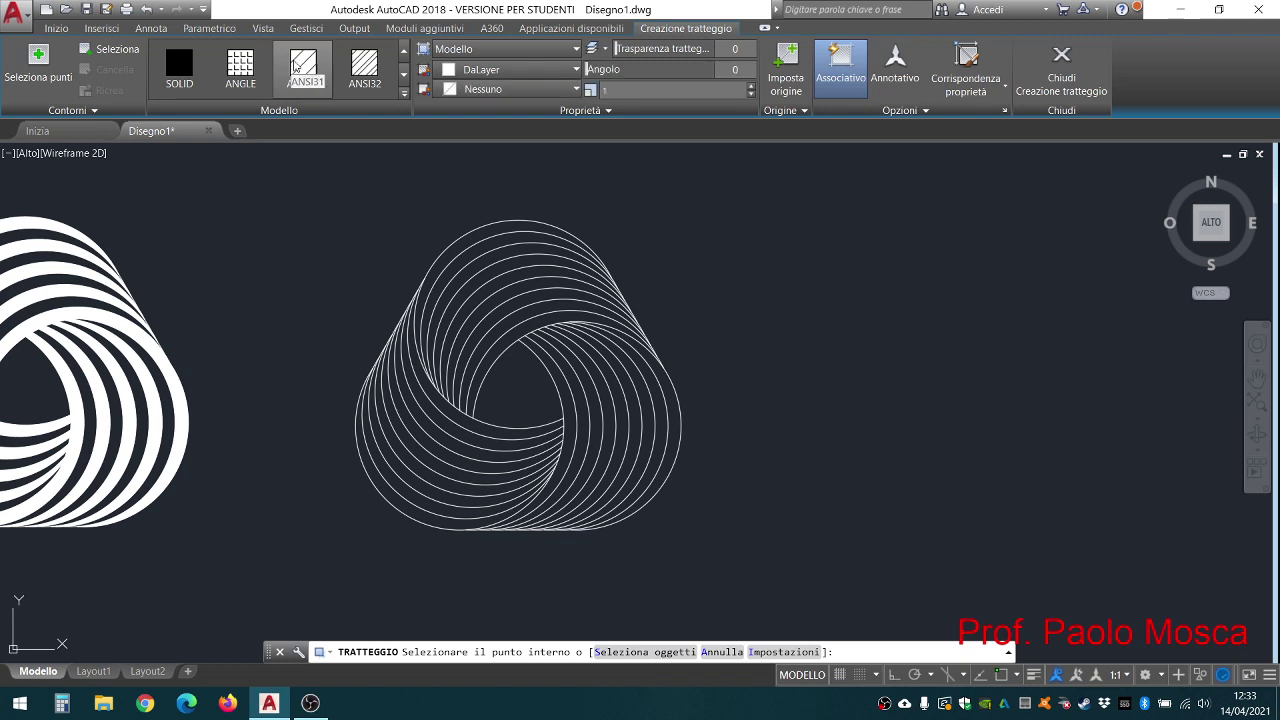
pyautogui.click(257, 81)
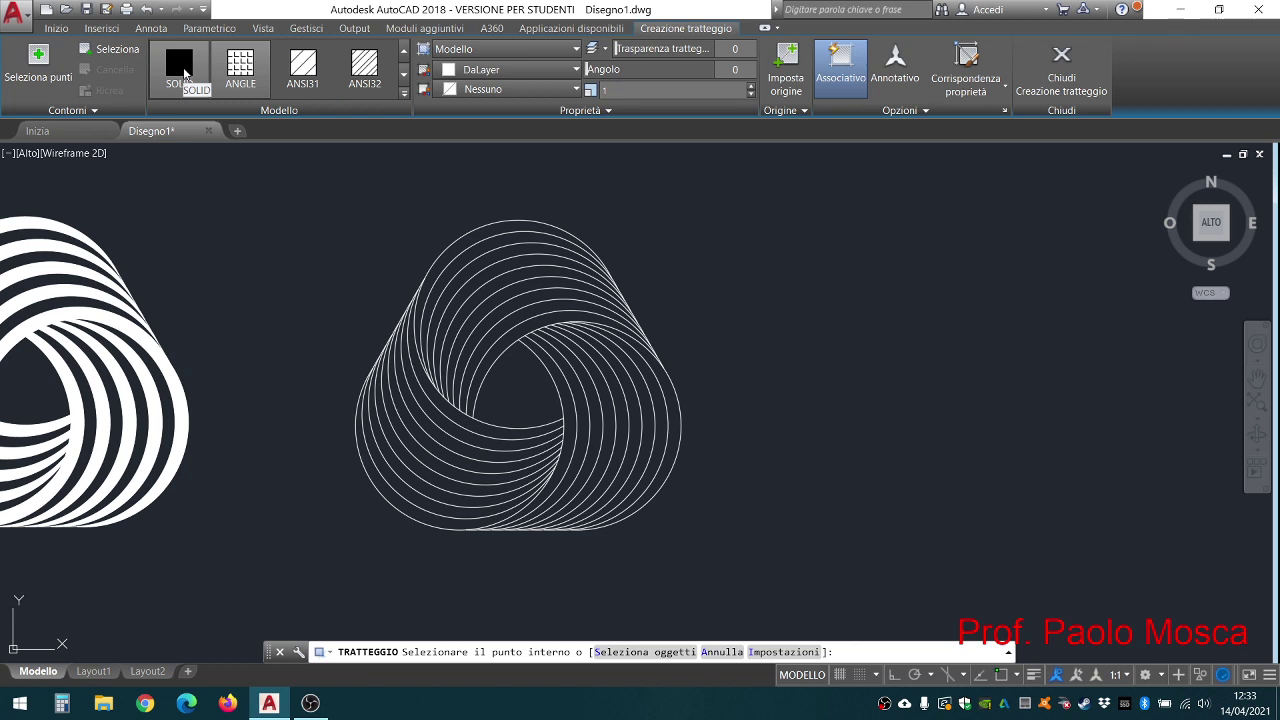
pyautogui.click(184, 73)
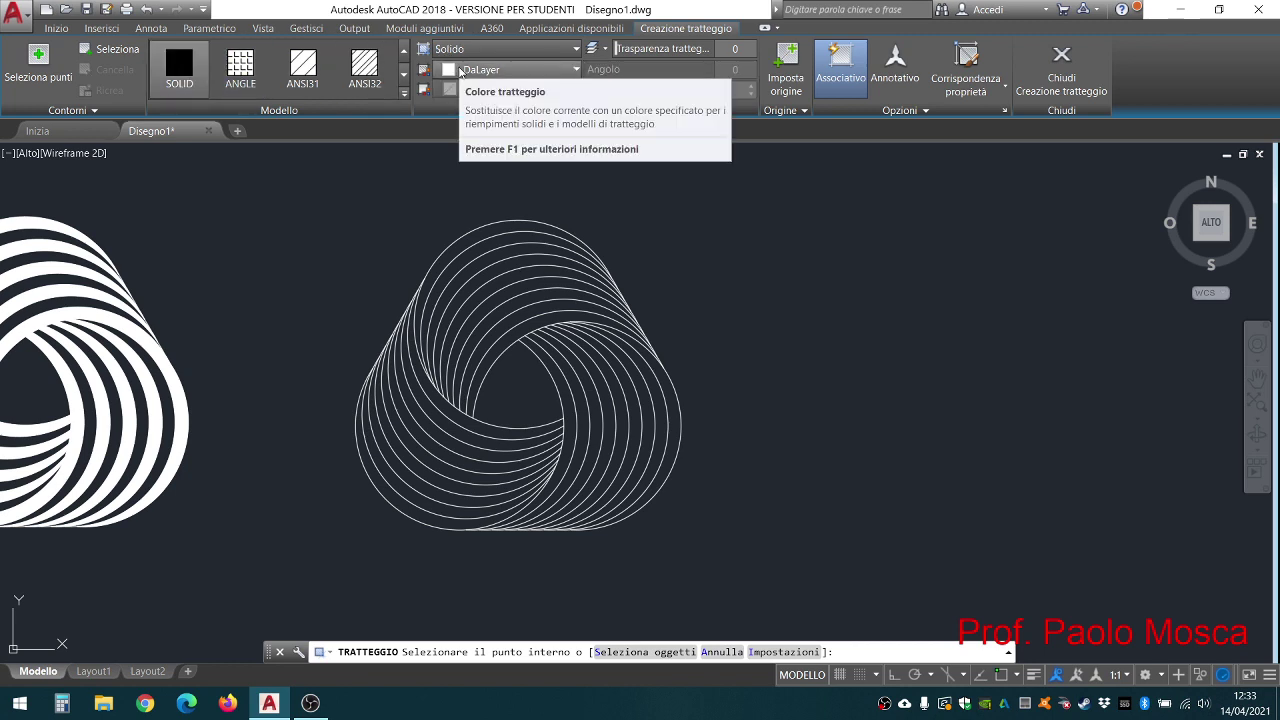
# Step: Fill the lower-left, inner, right-hand and top crescent bands, then close hatch creation
pyautogui.click(371, 479)
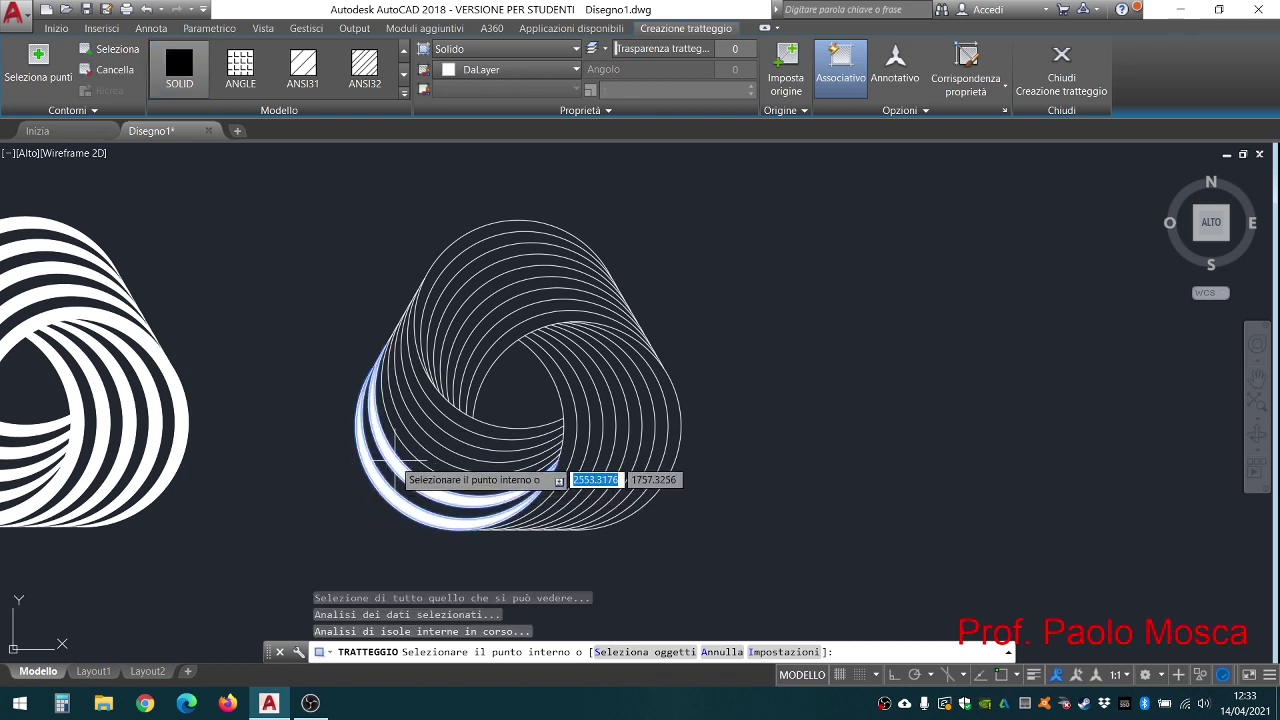
pyautogui.click(440, 440)
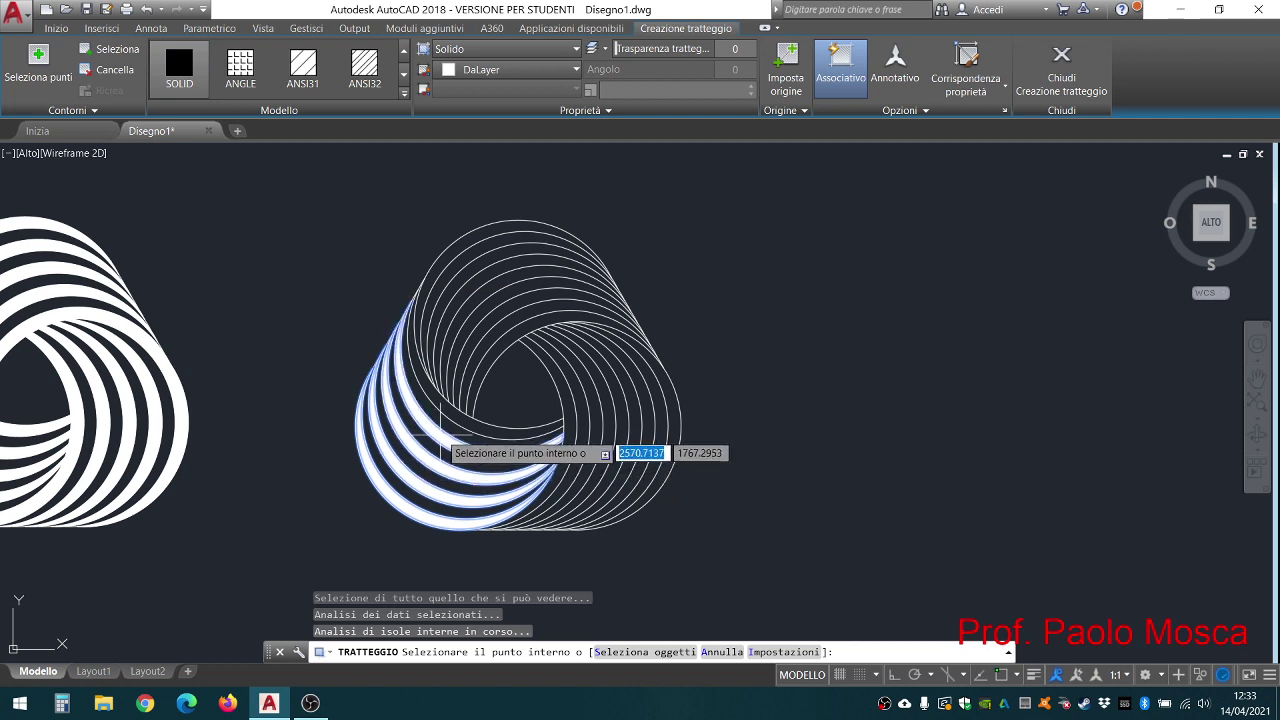
pyautogui.click(465, 425)
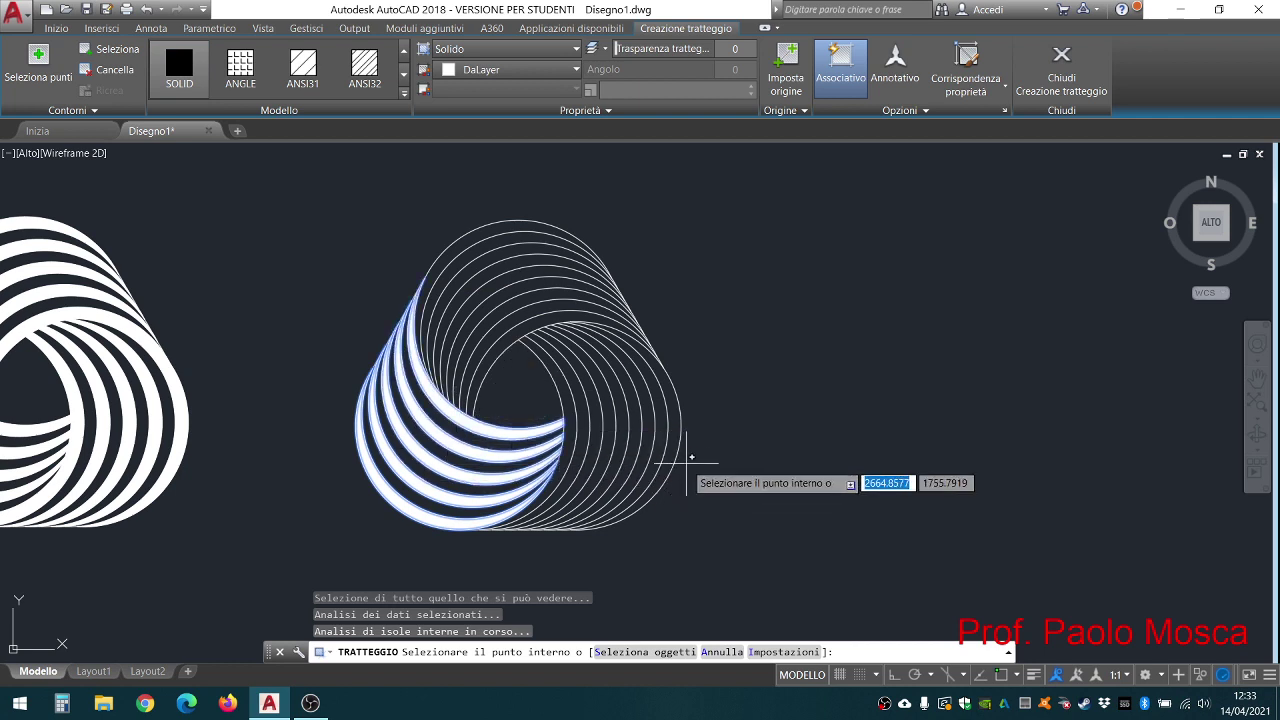
pyautogui.click(572, 420)
pyautogui.click(600, 418)
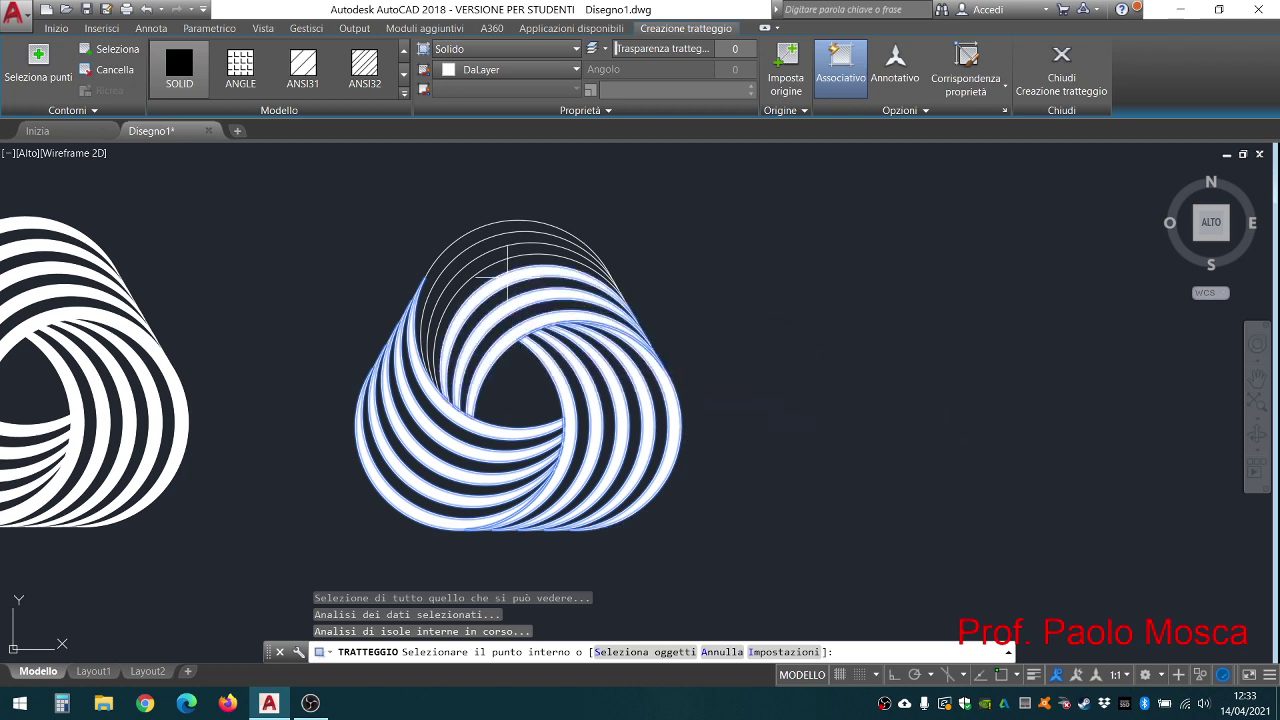
pyautogui.click(502, 232)
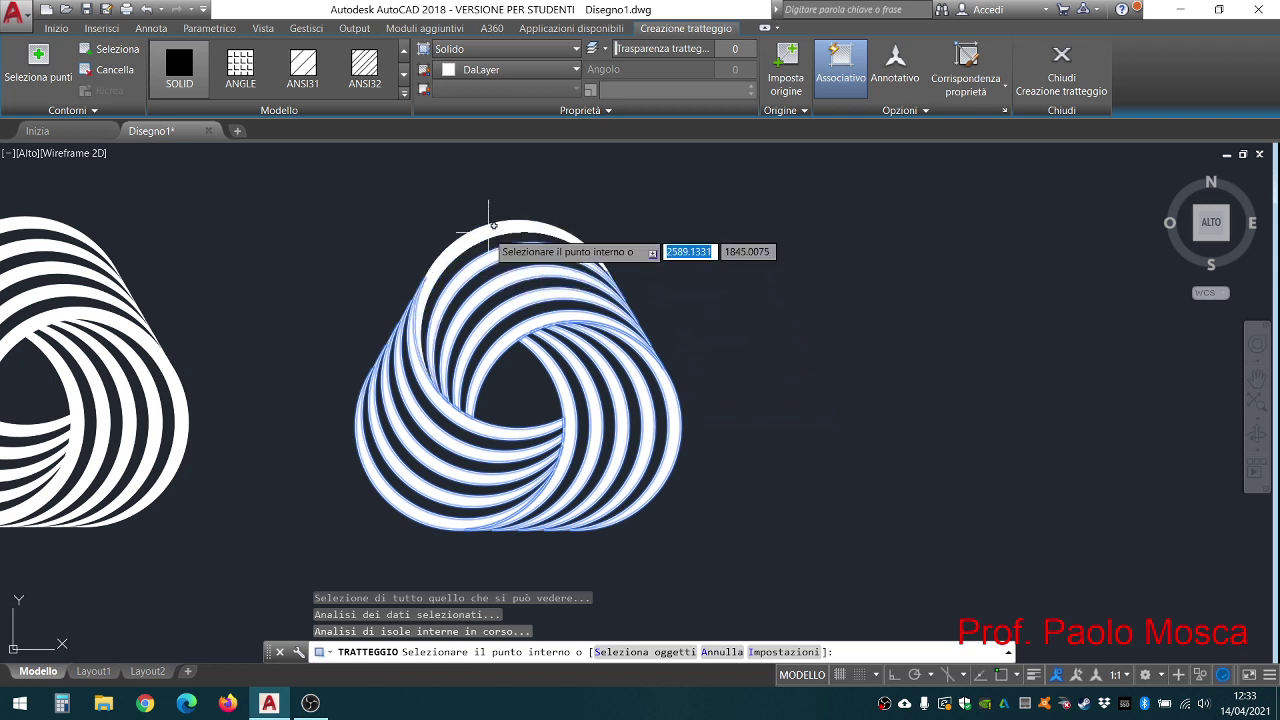
pyautogui.click(1060, 75)
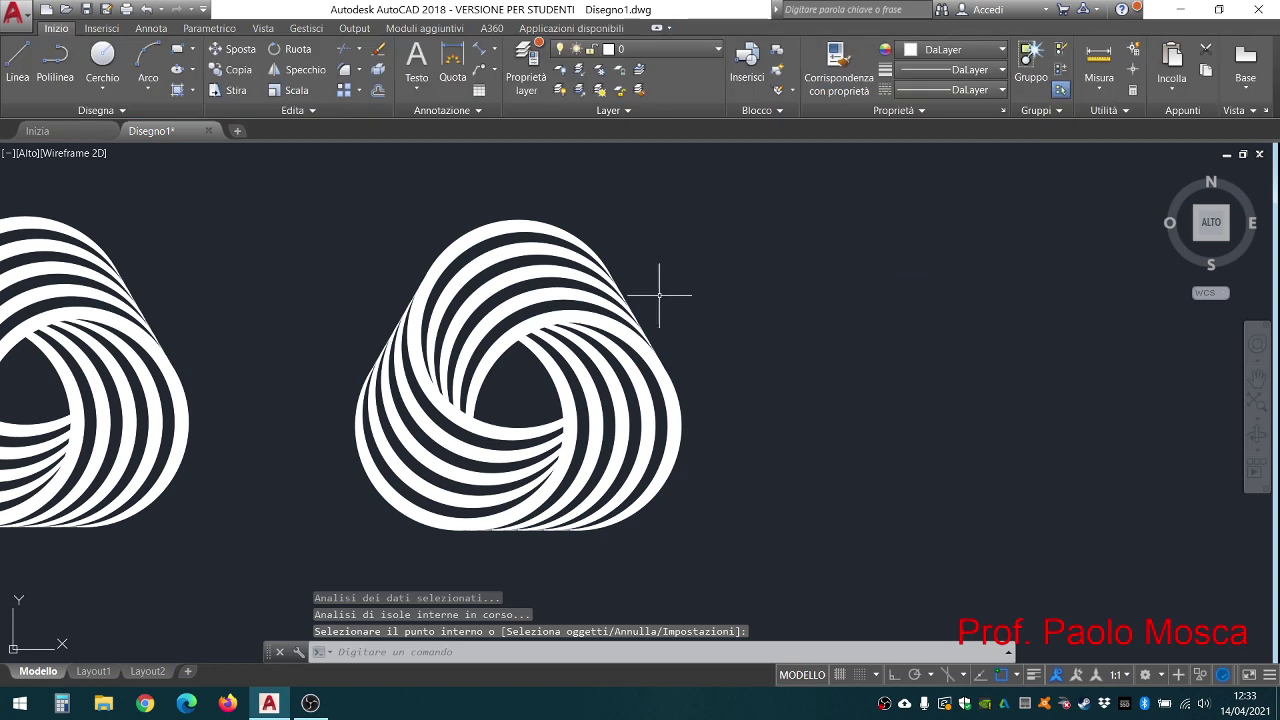